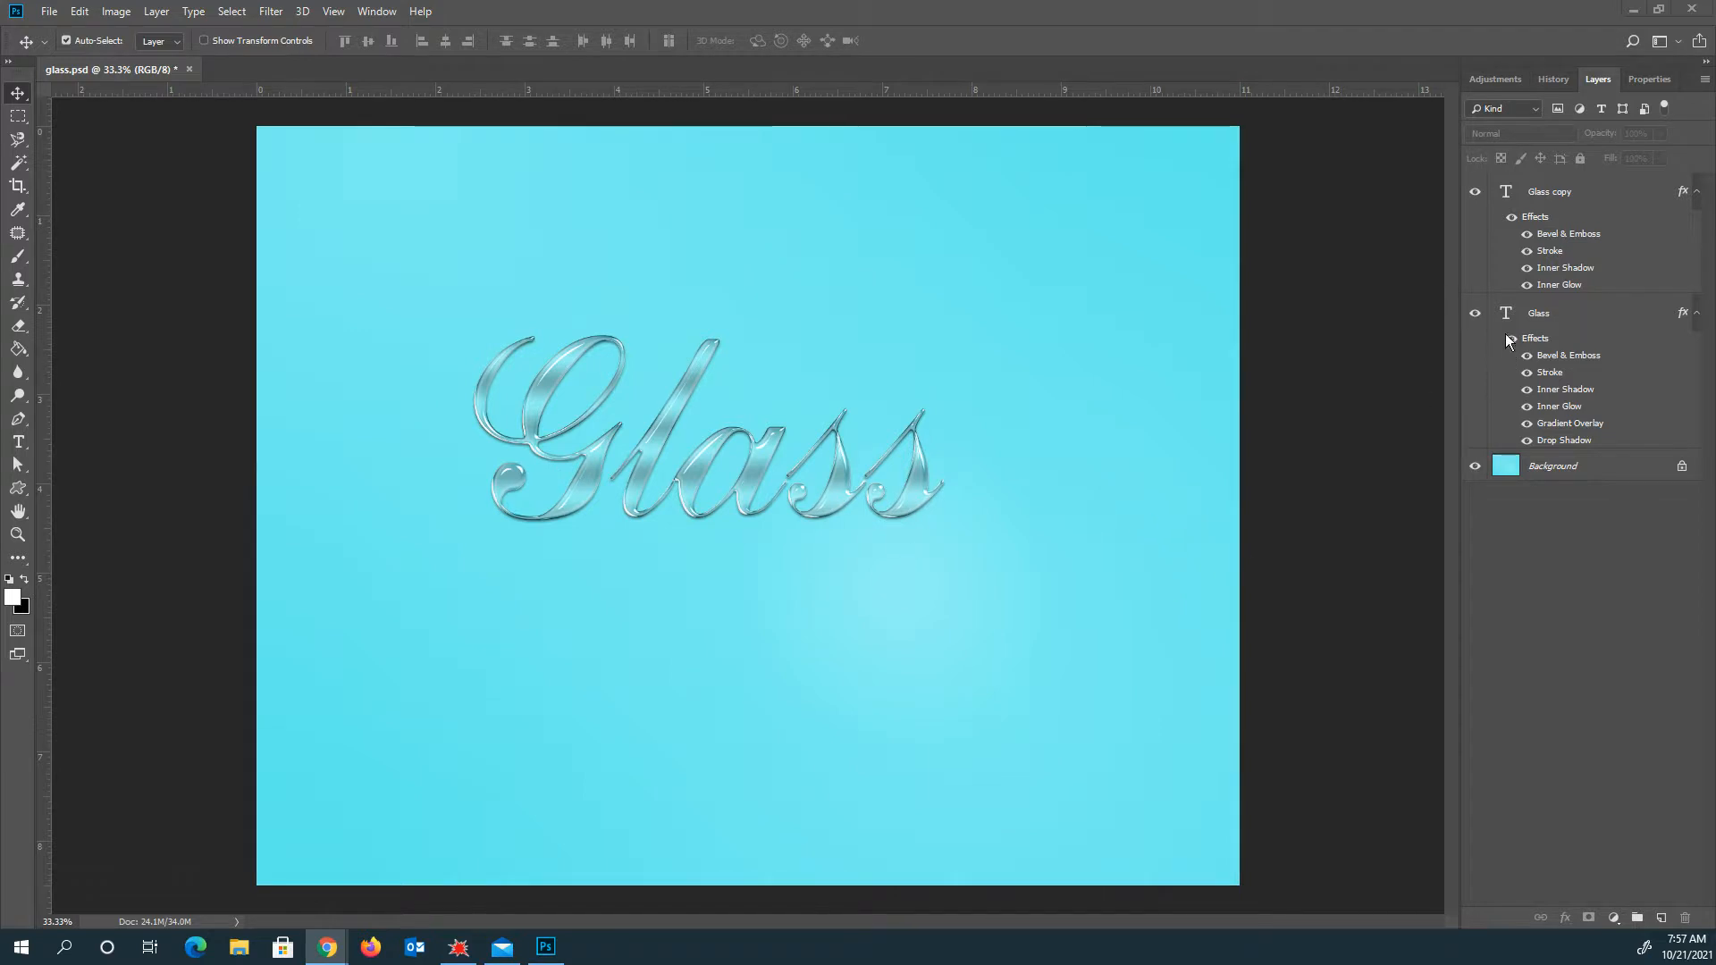
Step: Compare the glass text with and without the layer effects of the two text layers in glass.psd
left_click(1511, 217)
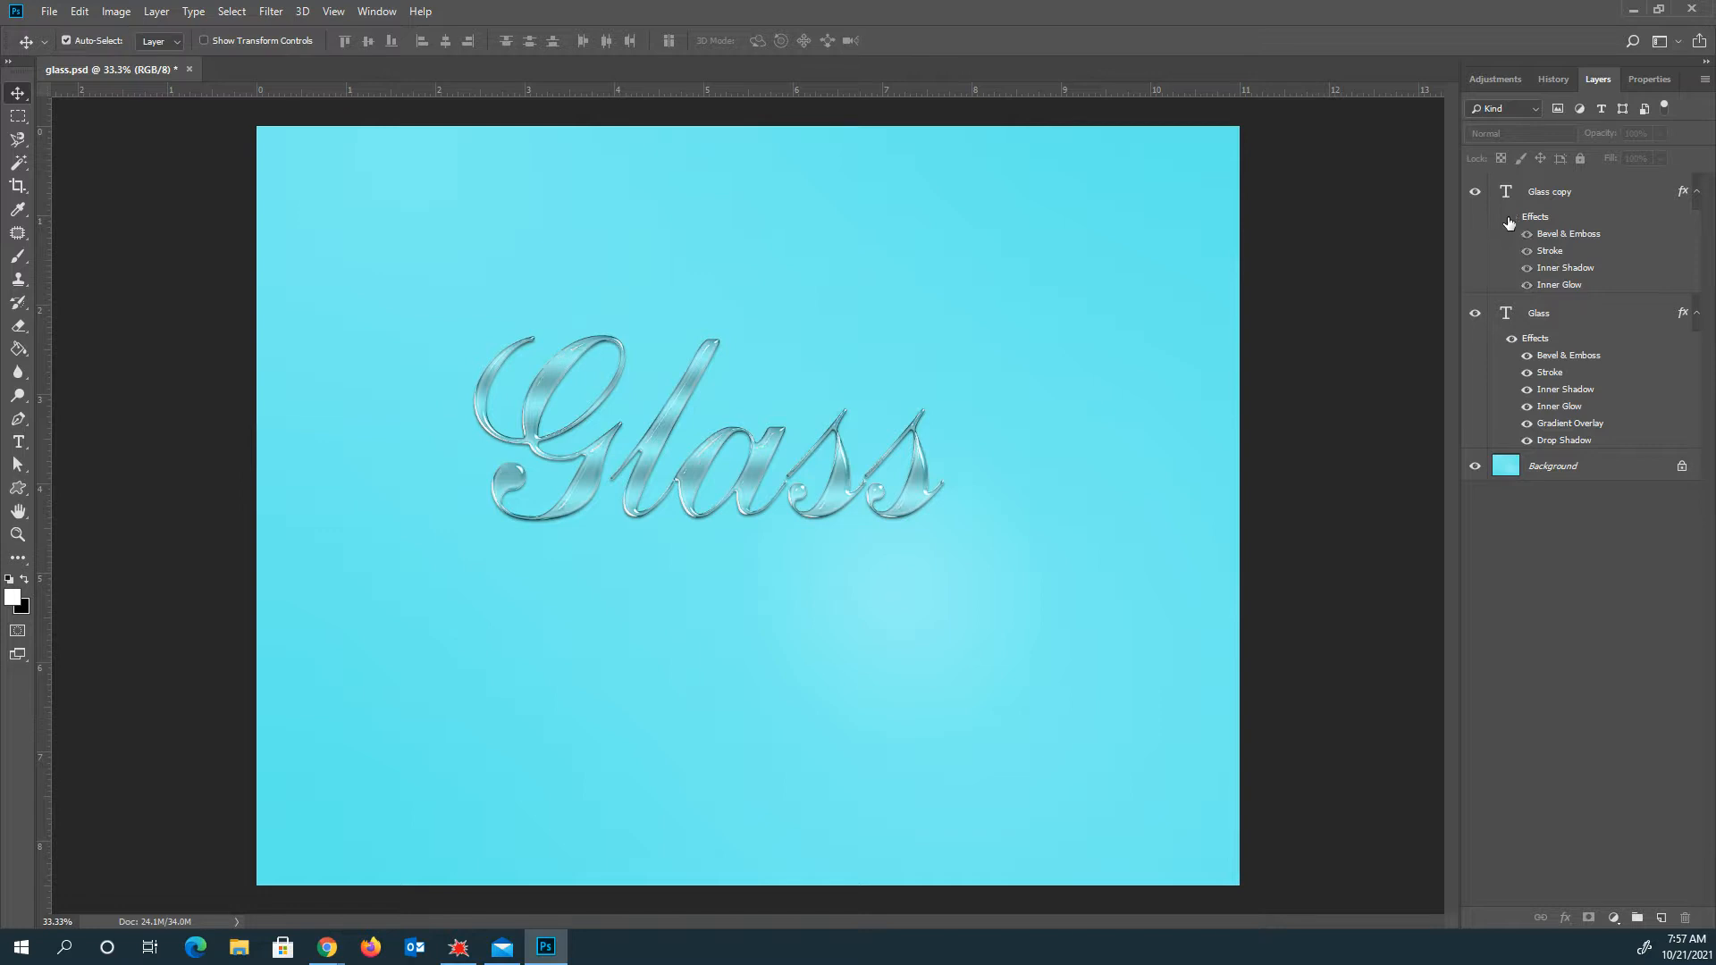
left_click(1513, 339)
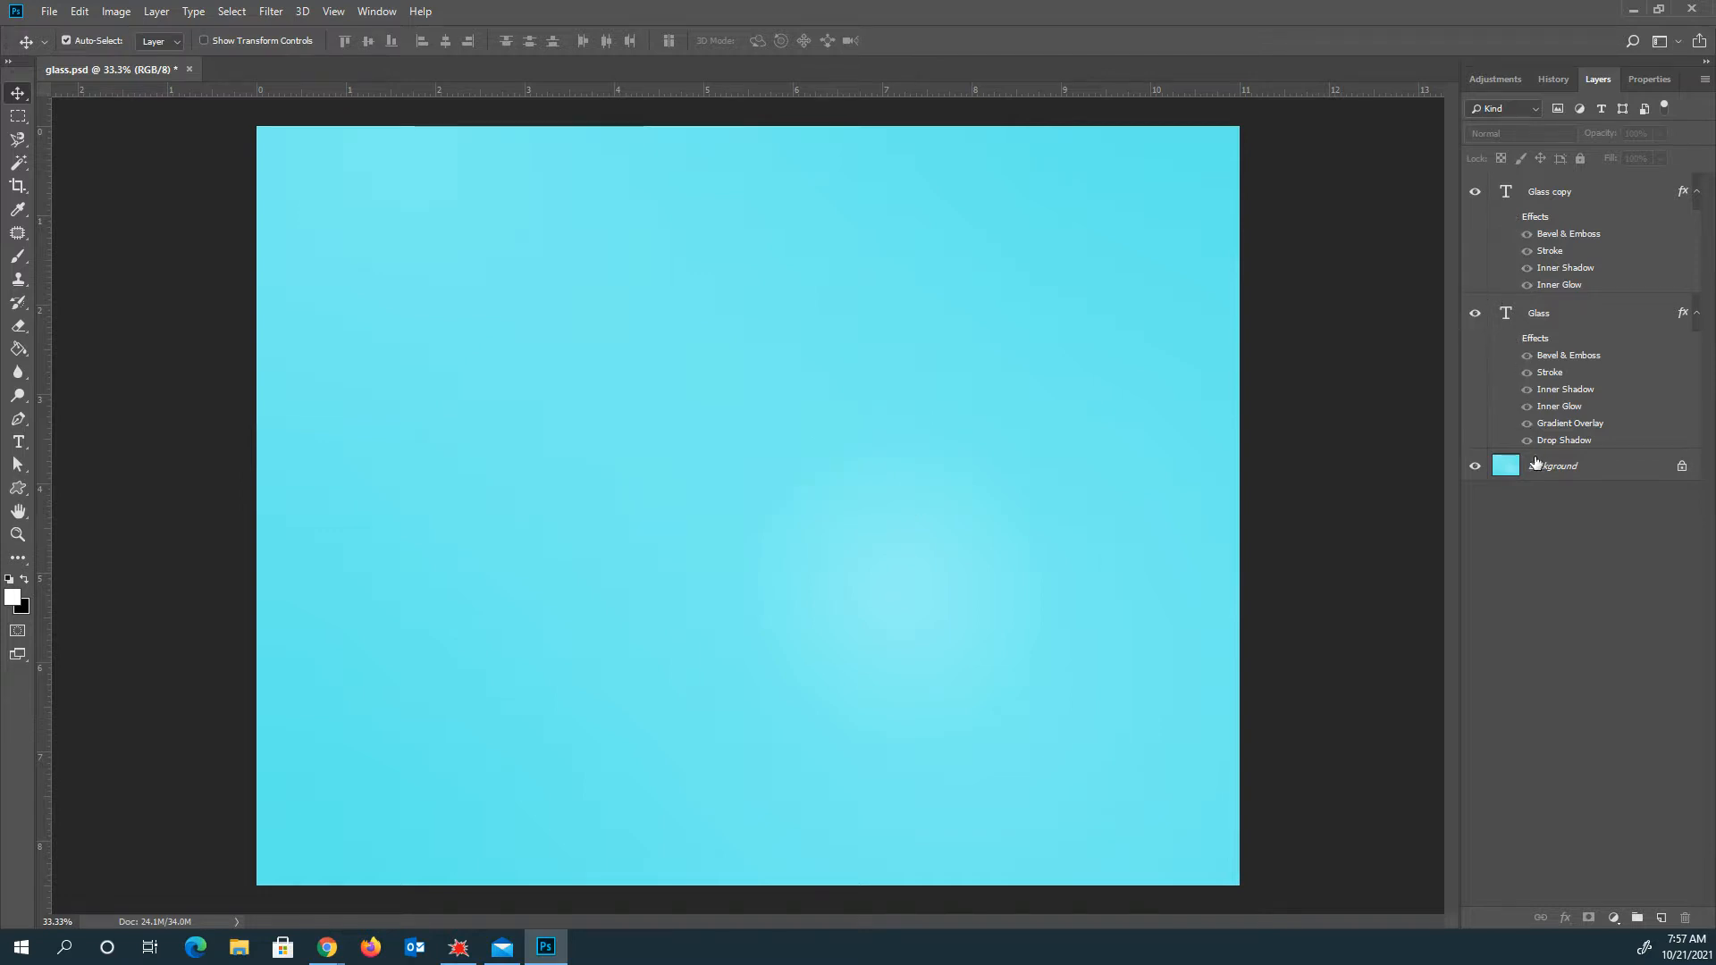
left_click(1511, 340)
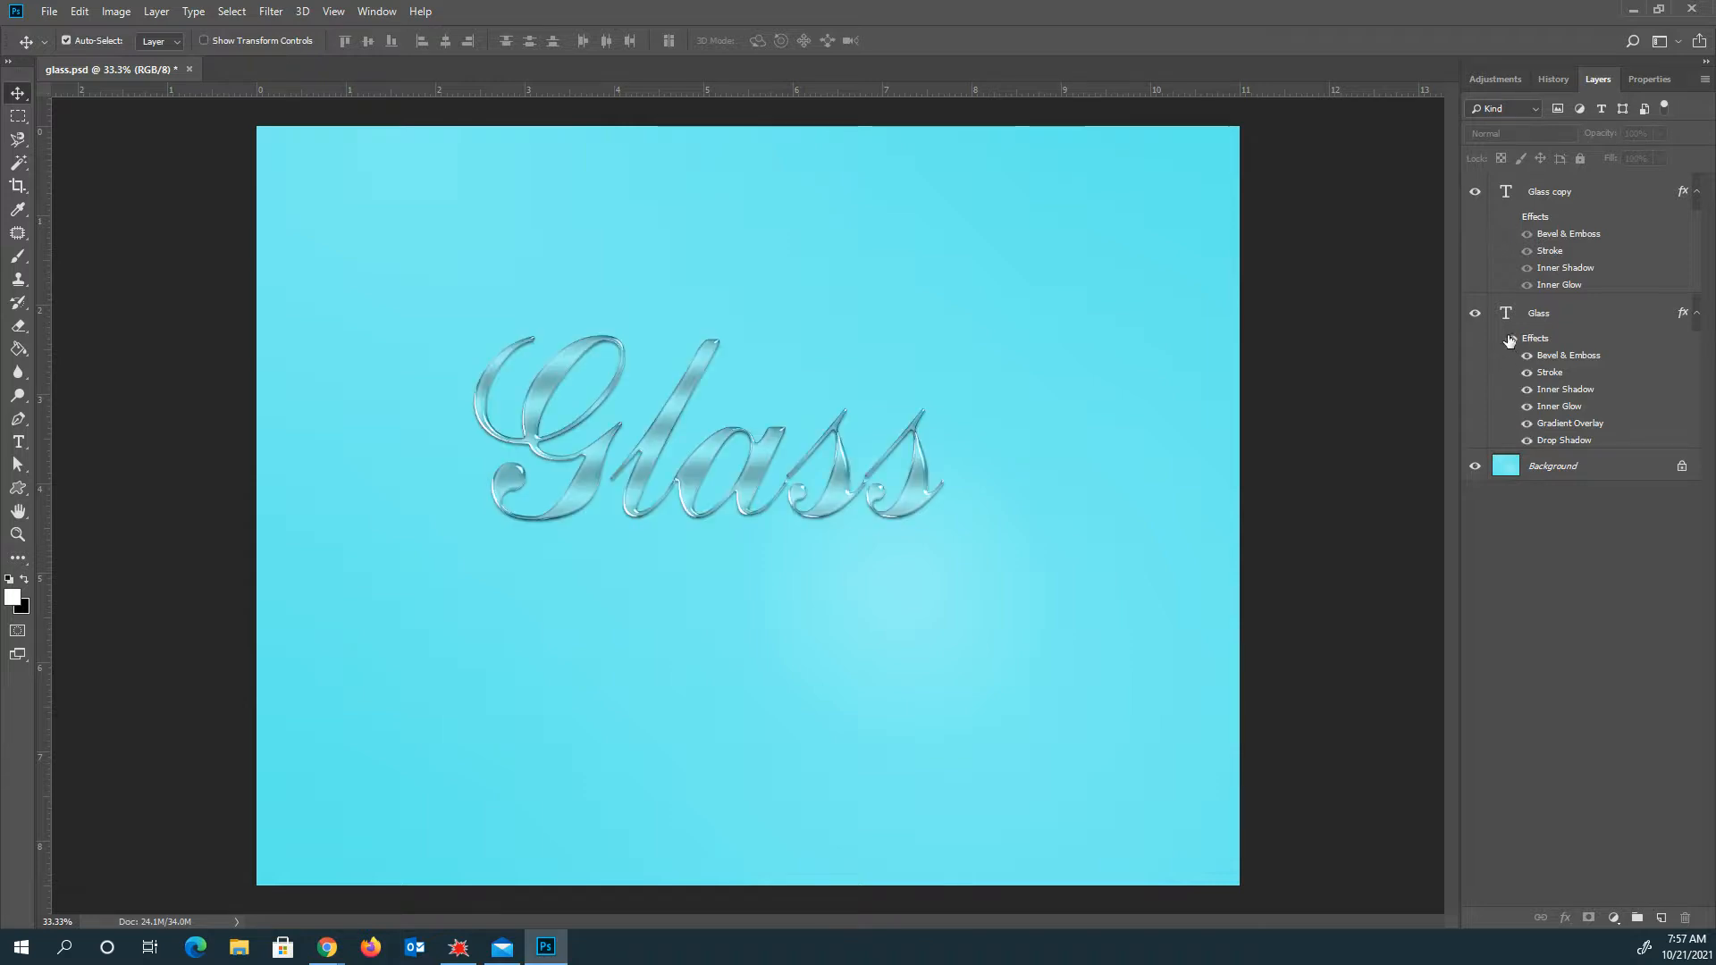
left_click(1512, 340)
left_click(1512, 339)
left_click(1510, 326)
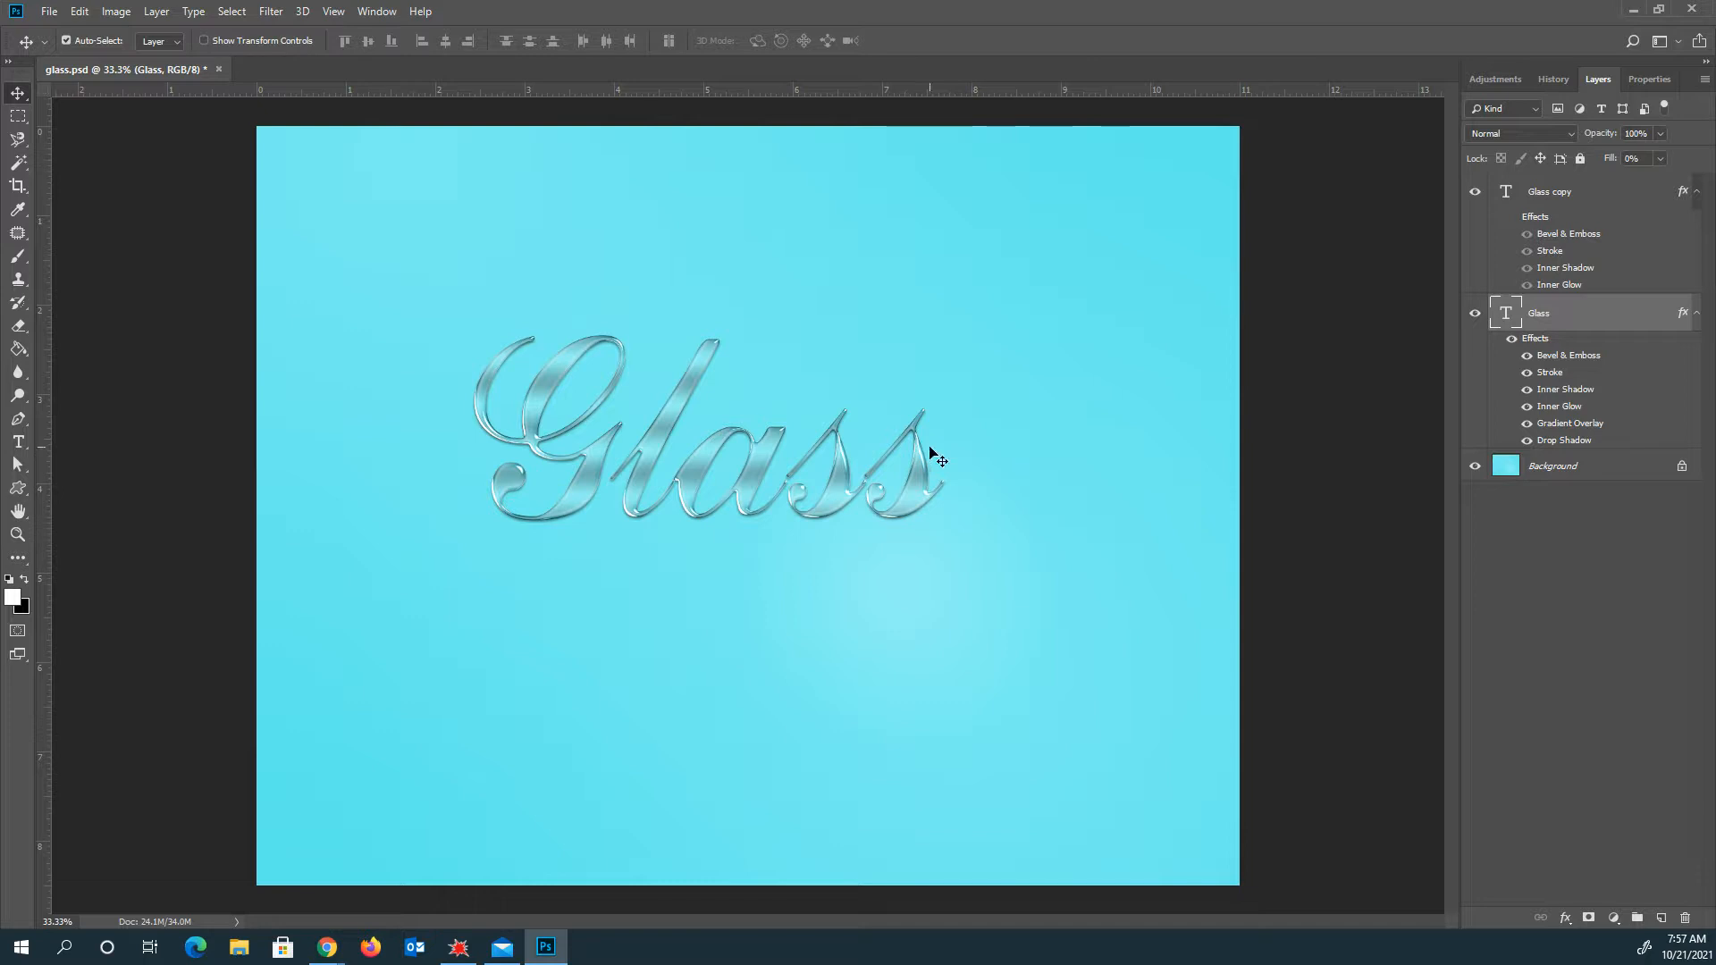
Step: Create a new 10 x 10 inch RGB document at 300 pixels/inch with a white background
left_click(48, 12)
left_click(63, 31)
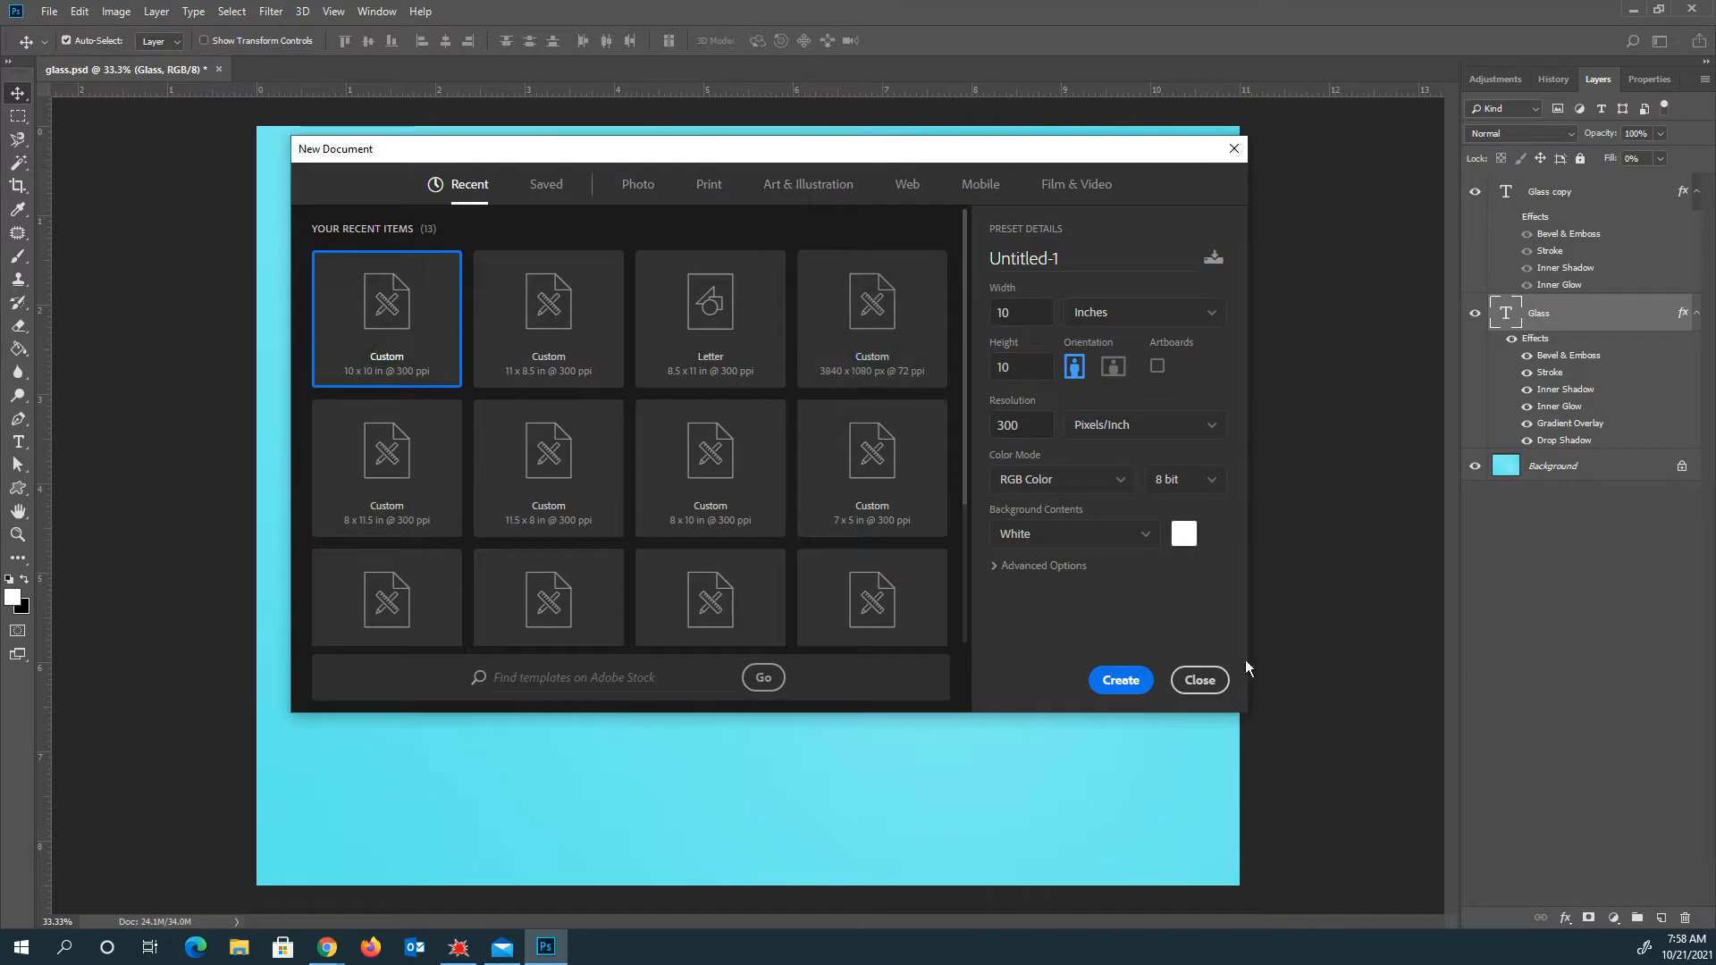
left_click(1111, 680)
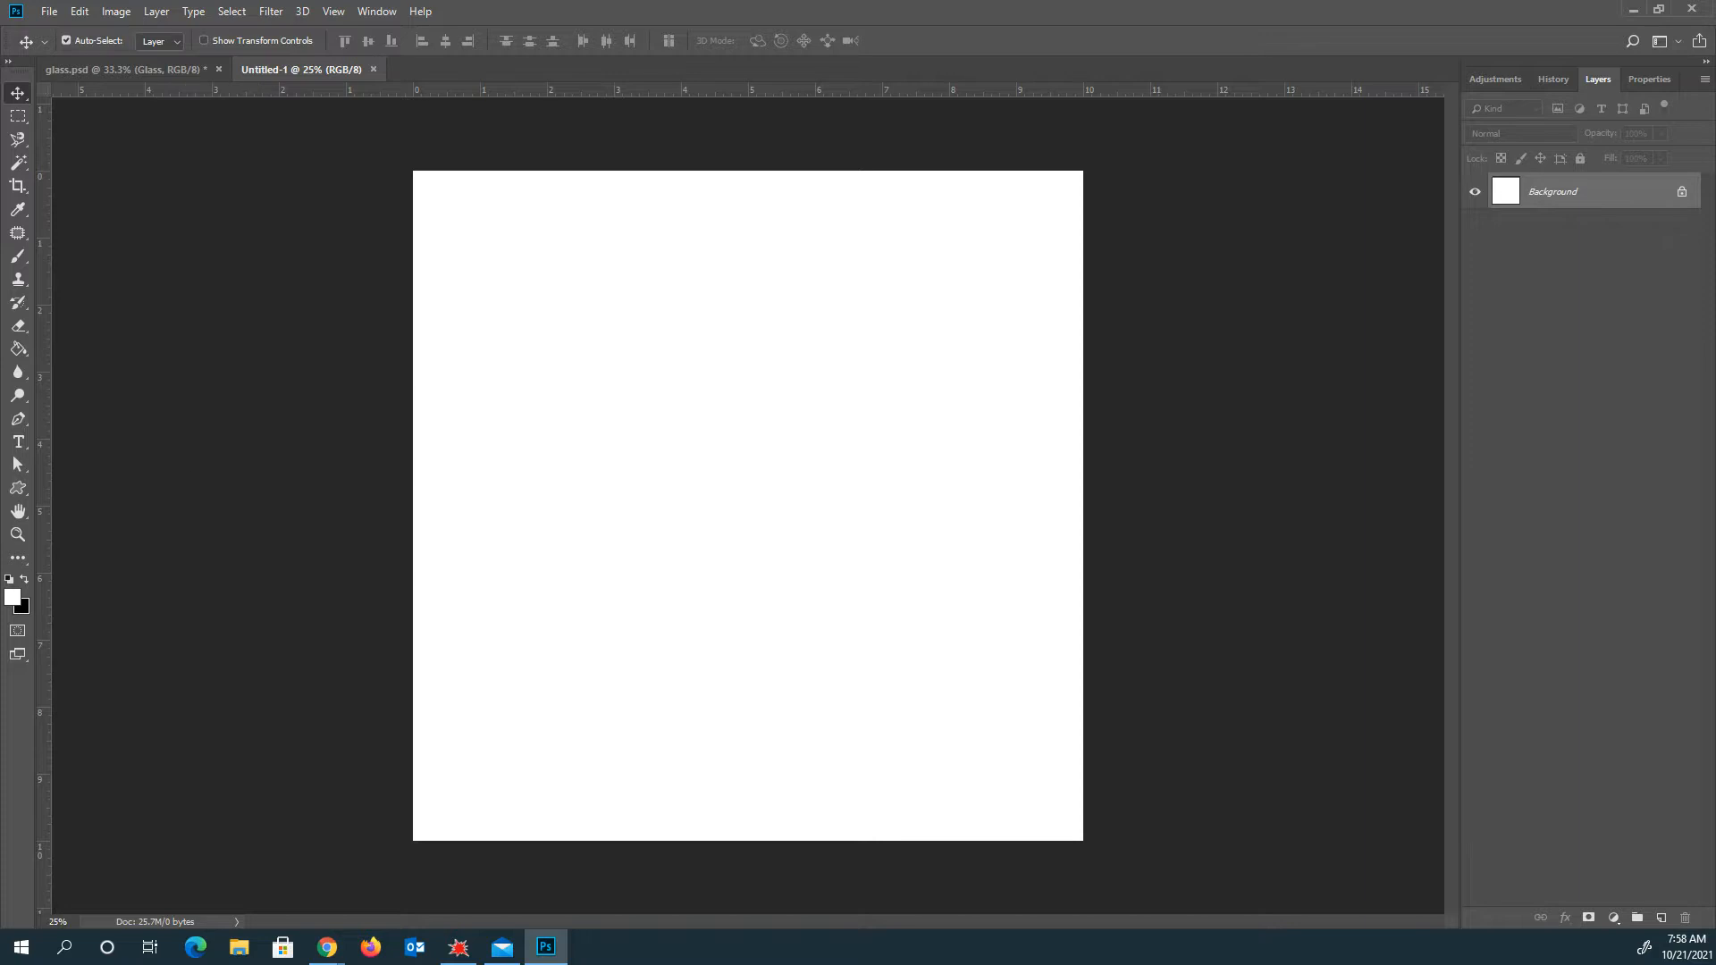
Step: Set the foreground to a fully saturated sky blue with hue 191 and fill the background with the Paint Bucket
left_click(18, 349)
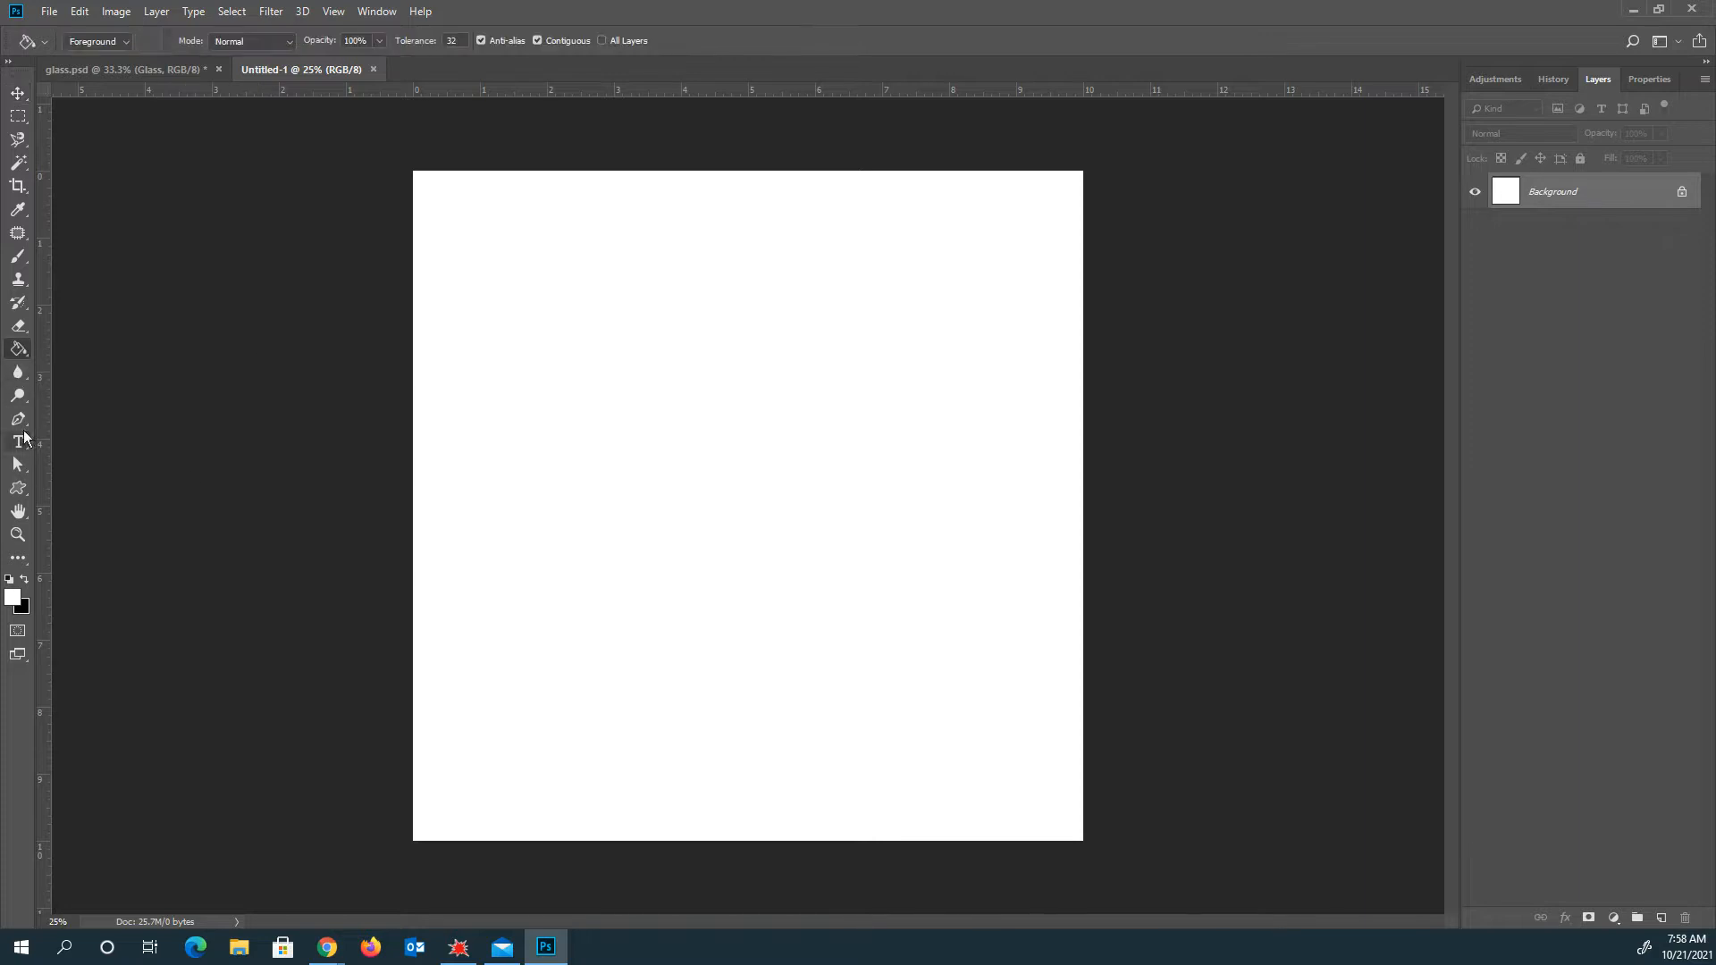
left_click(13, 597)
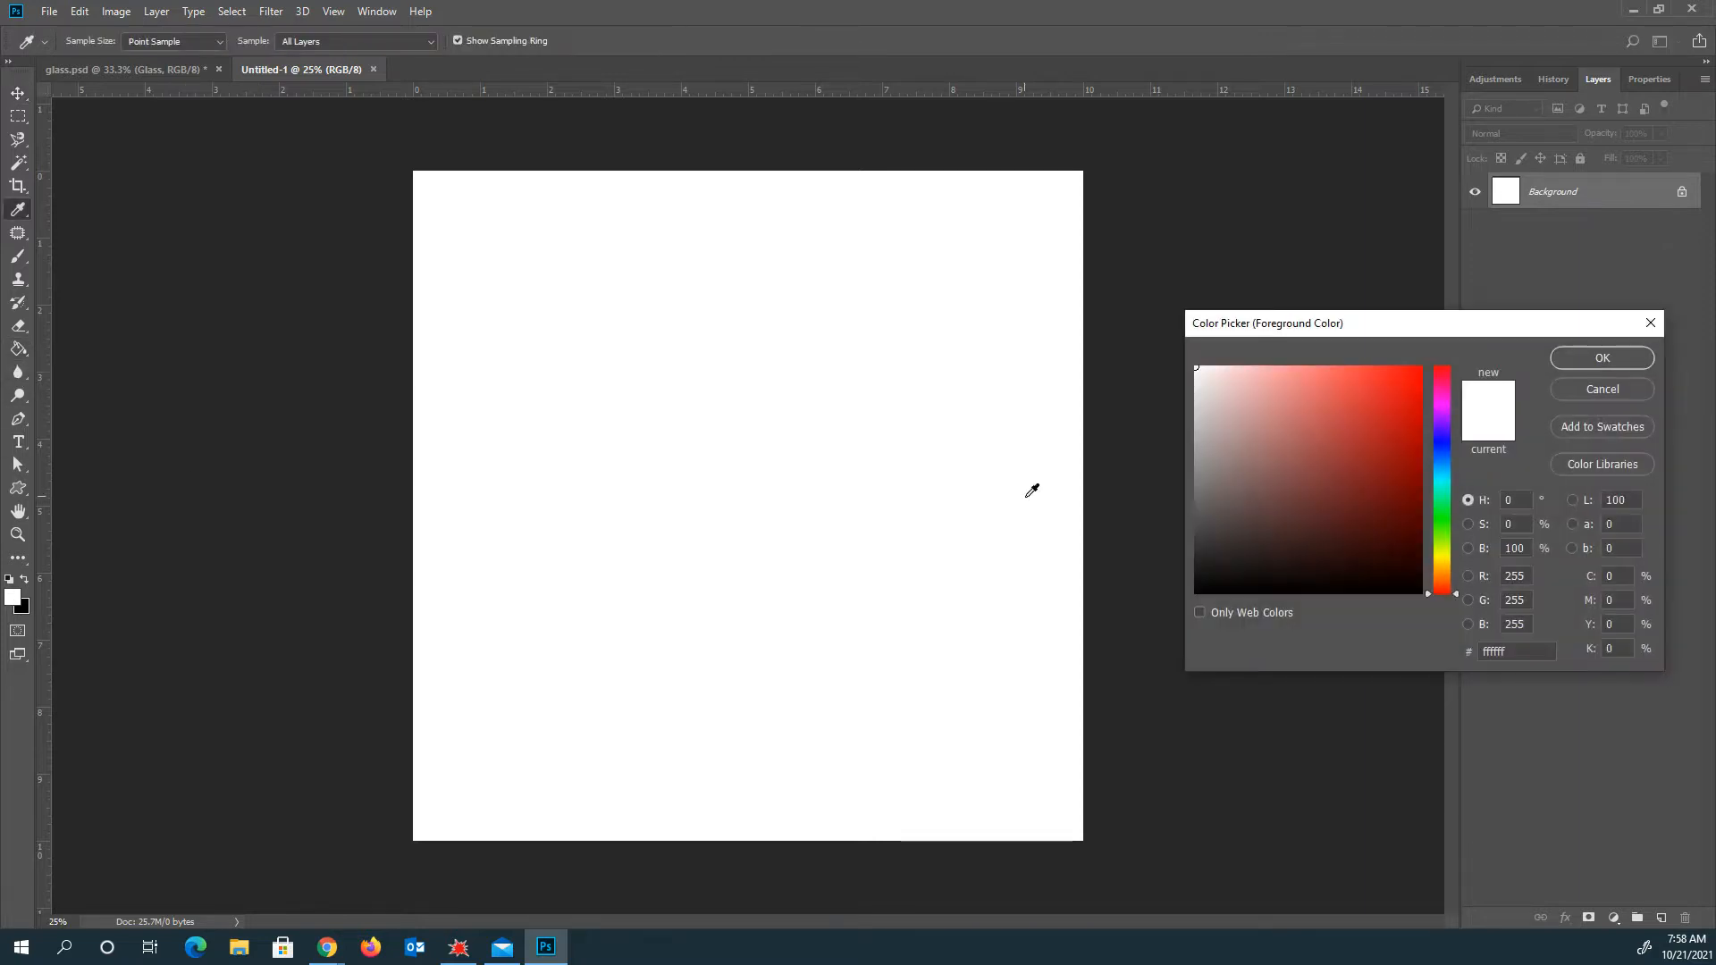
left_click_drag(1436, 519, 1444, 474)
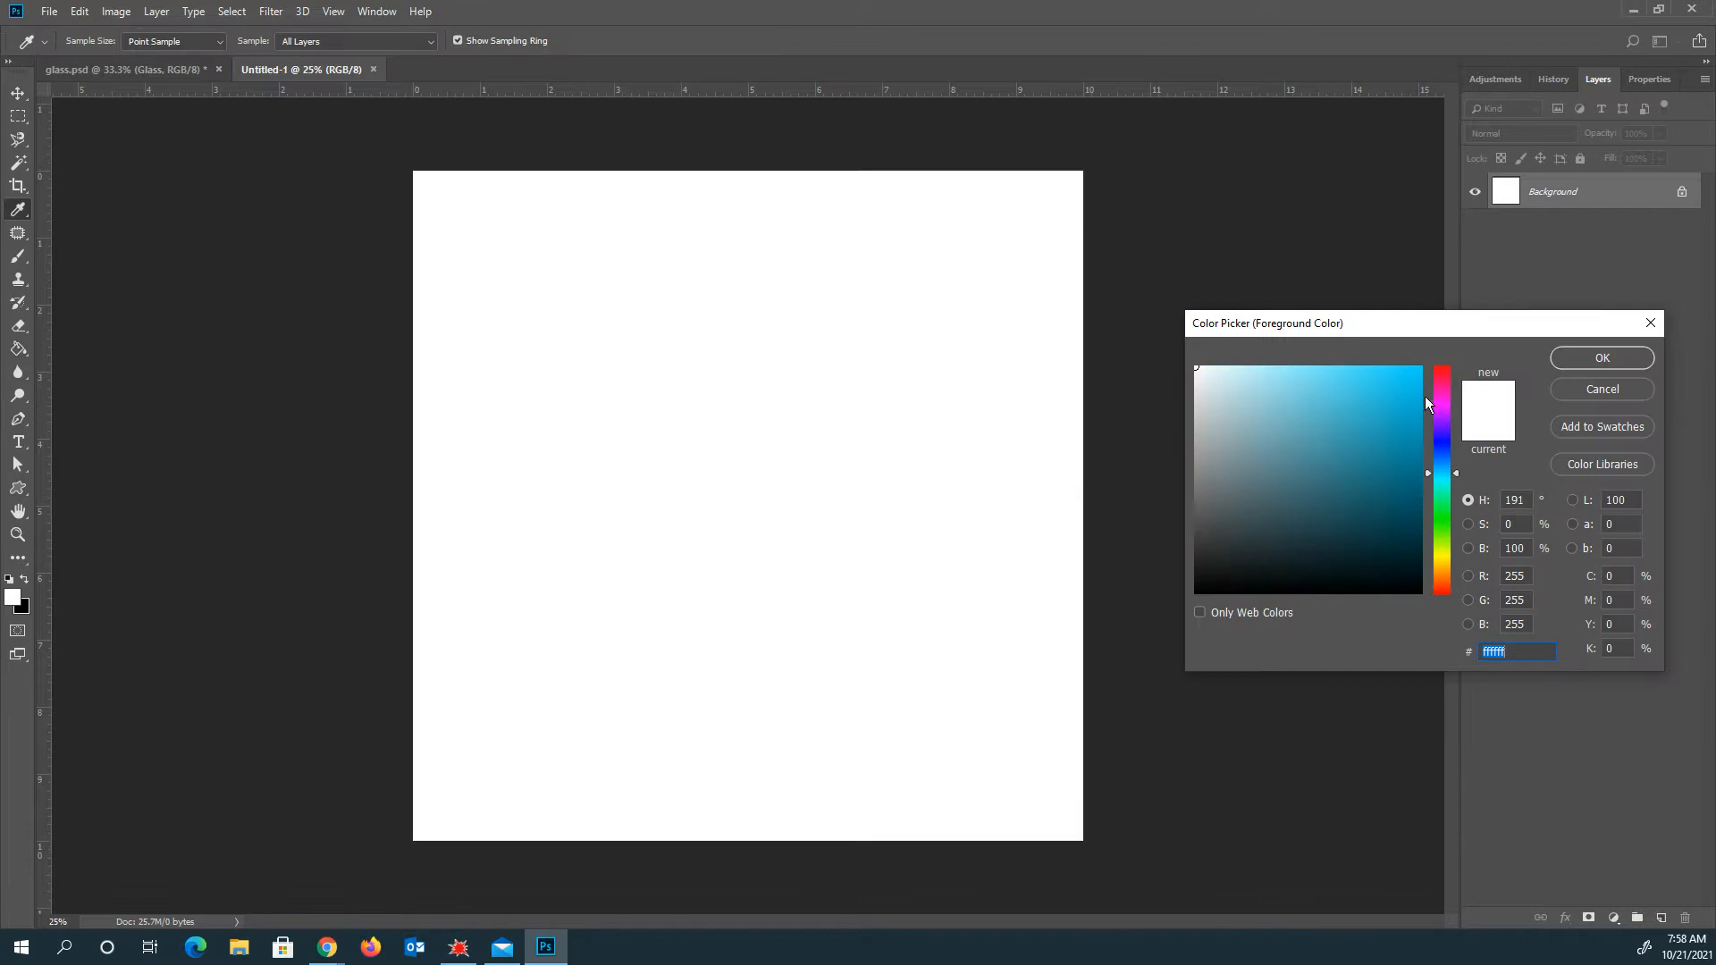
left_click(1420, 370)
left_click(1595, 357)
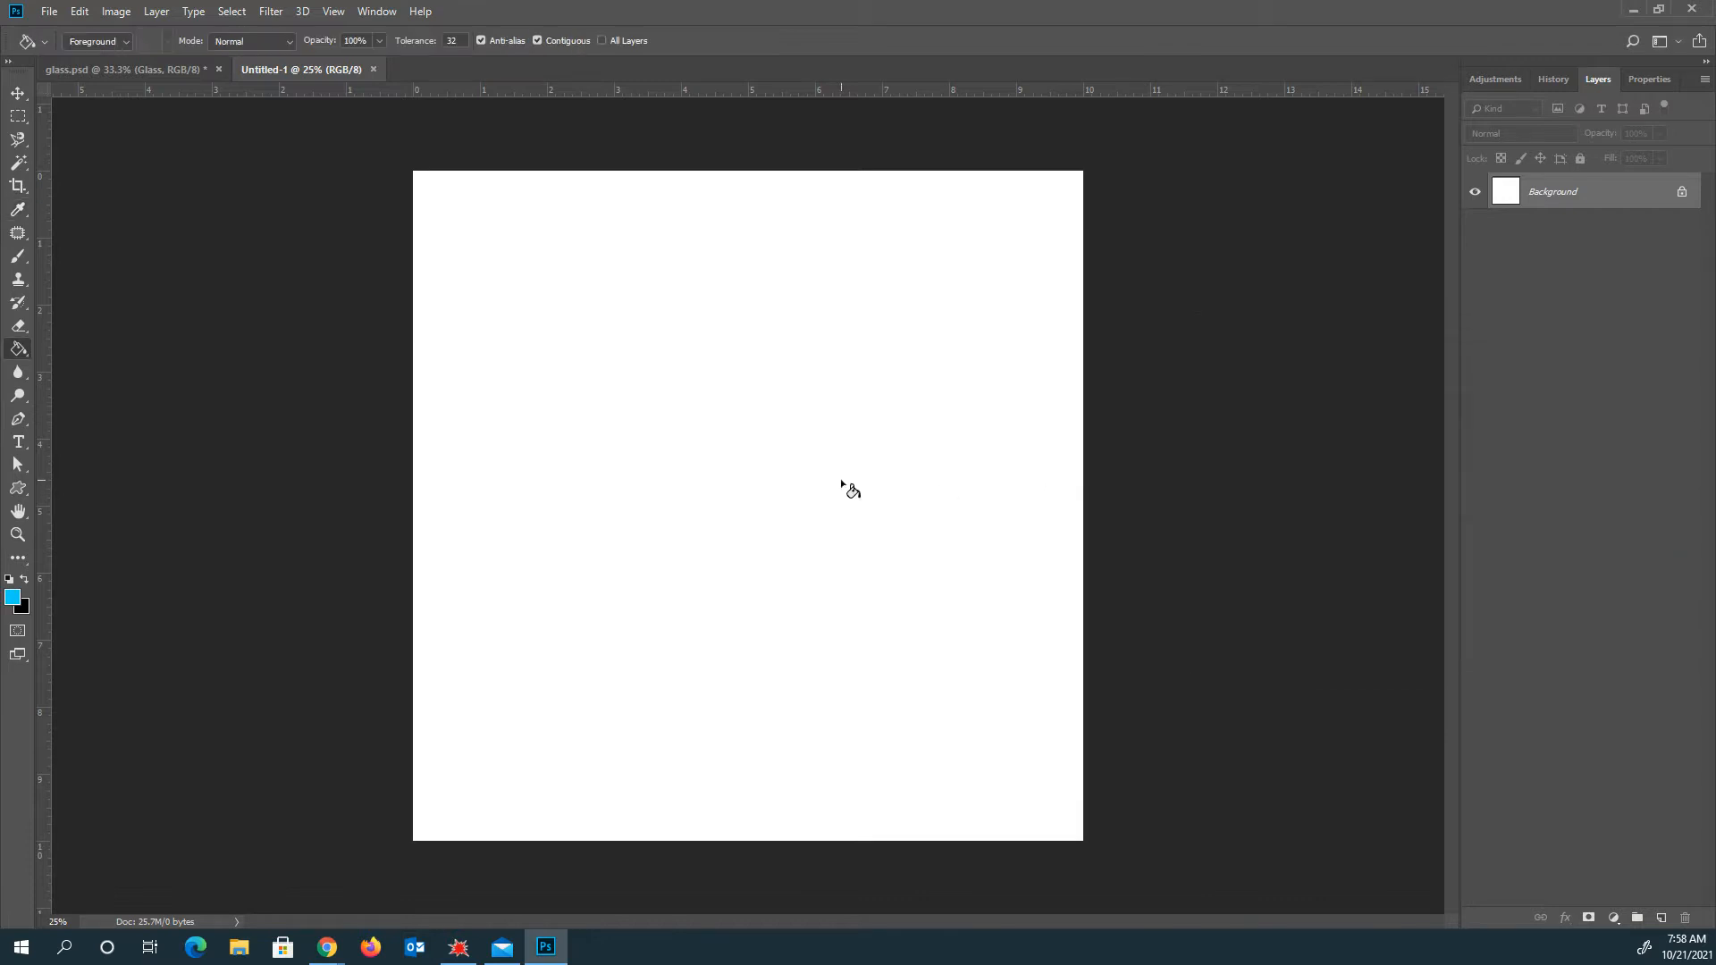
left_click(841, 480)
Step: Add a text layer with a first name on the canvas, using the American Captain font at 150 pt
left_click(18, 442)
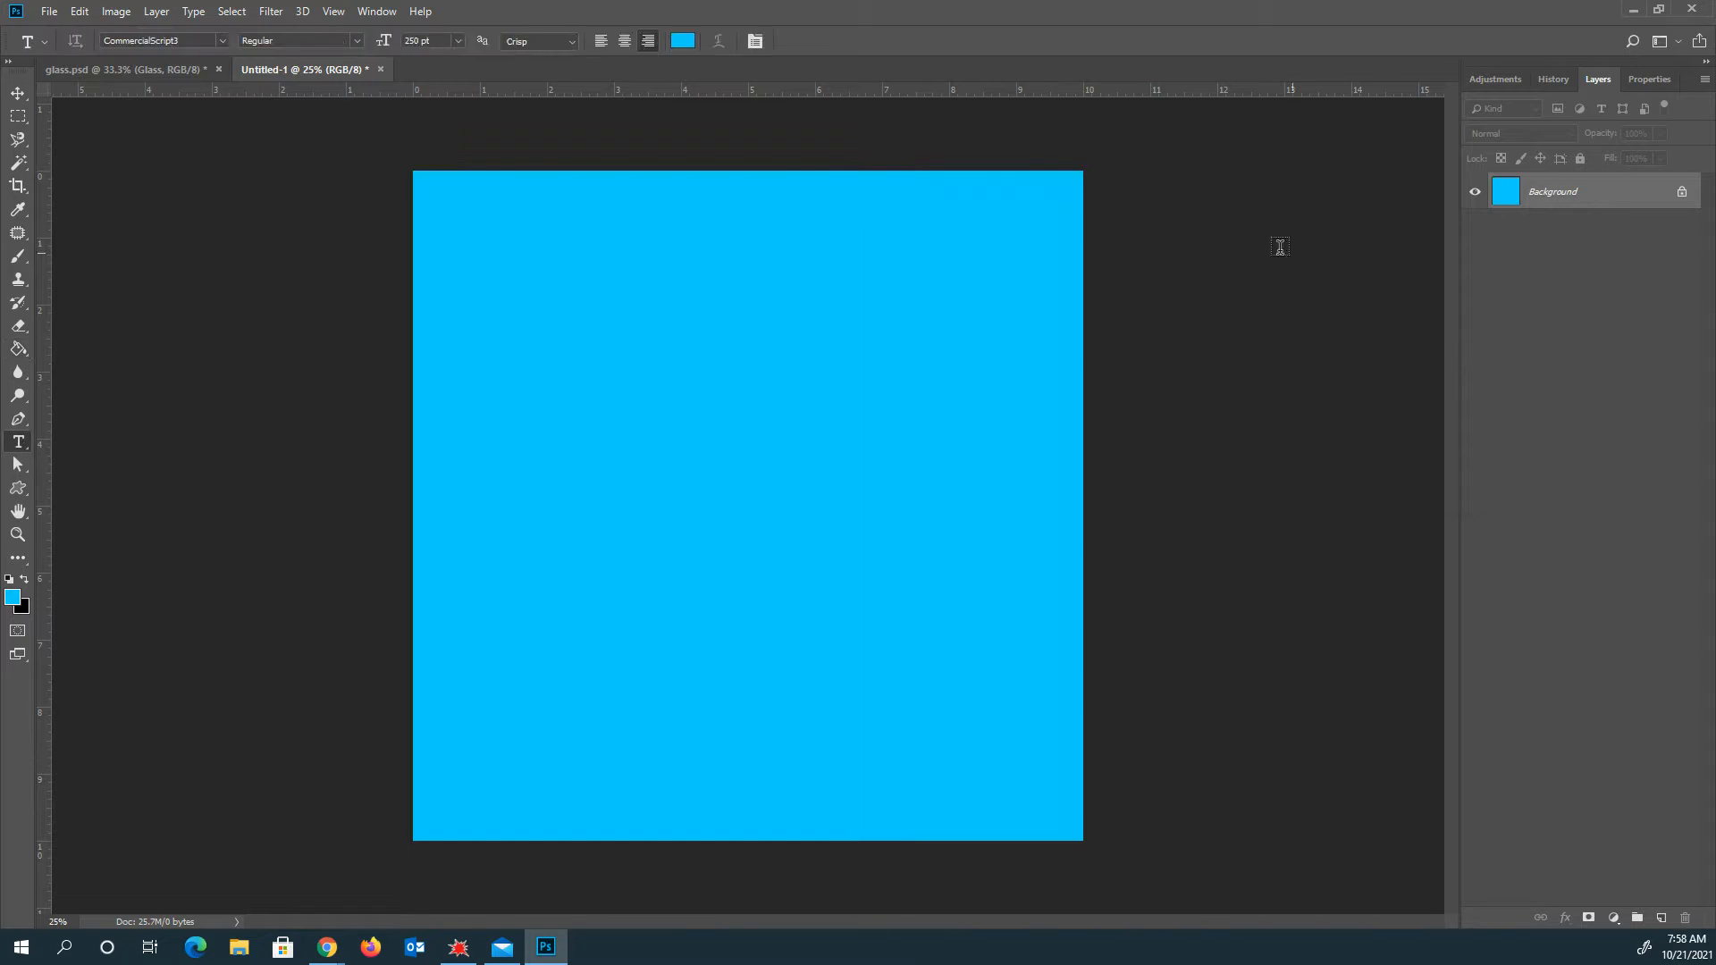
left_click(628, 481)
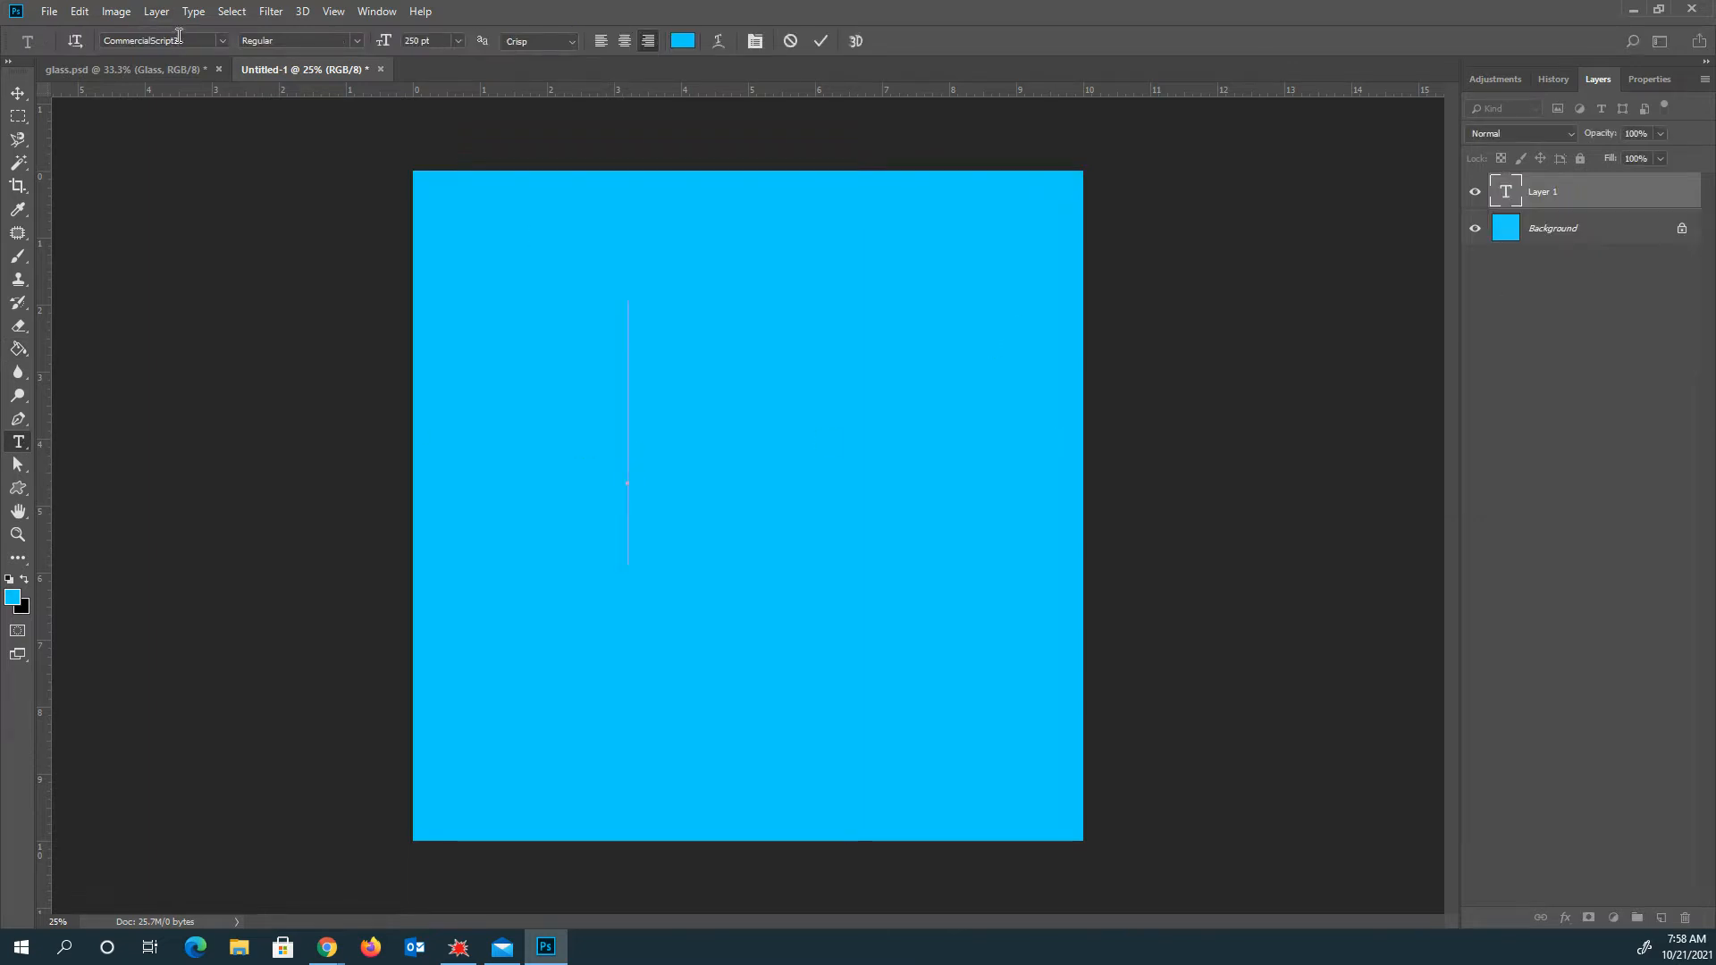
left_click(227, 38)
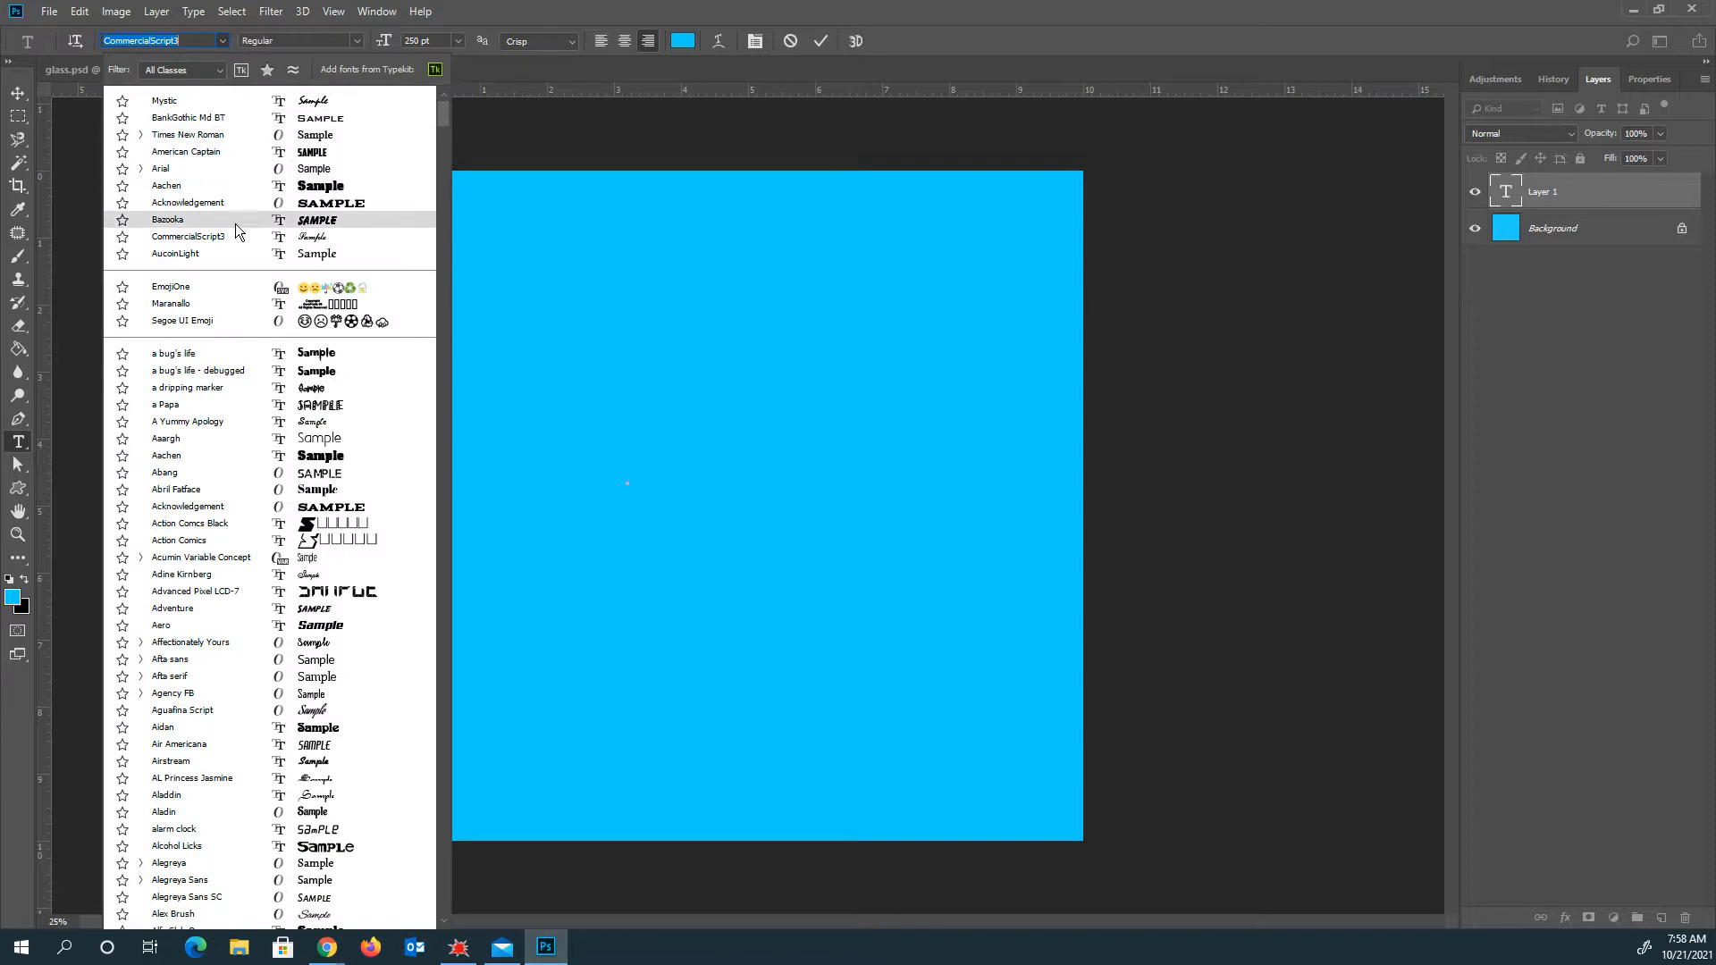
left_click(223, 153)
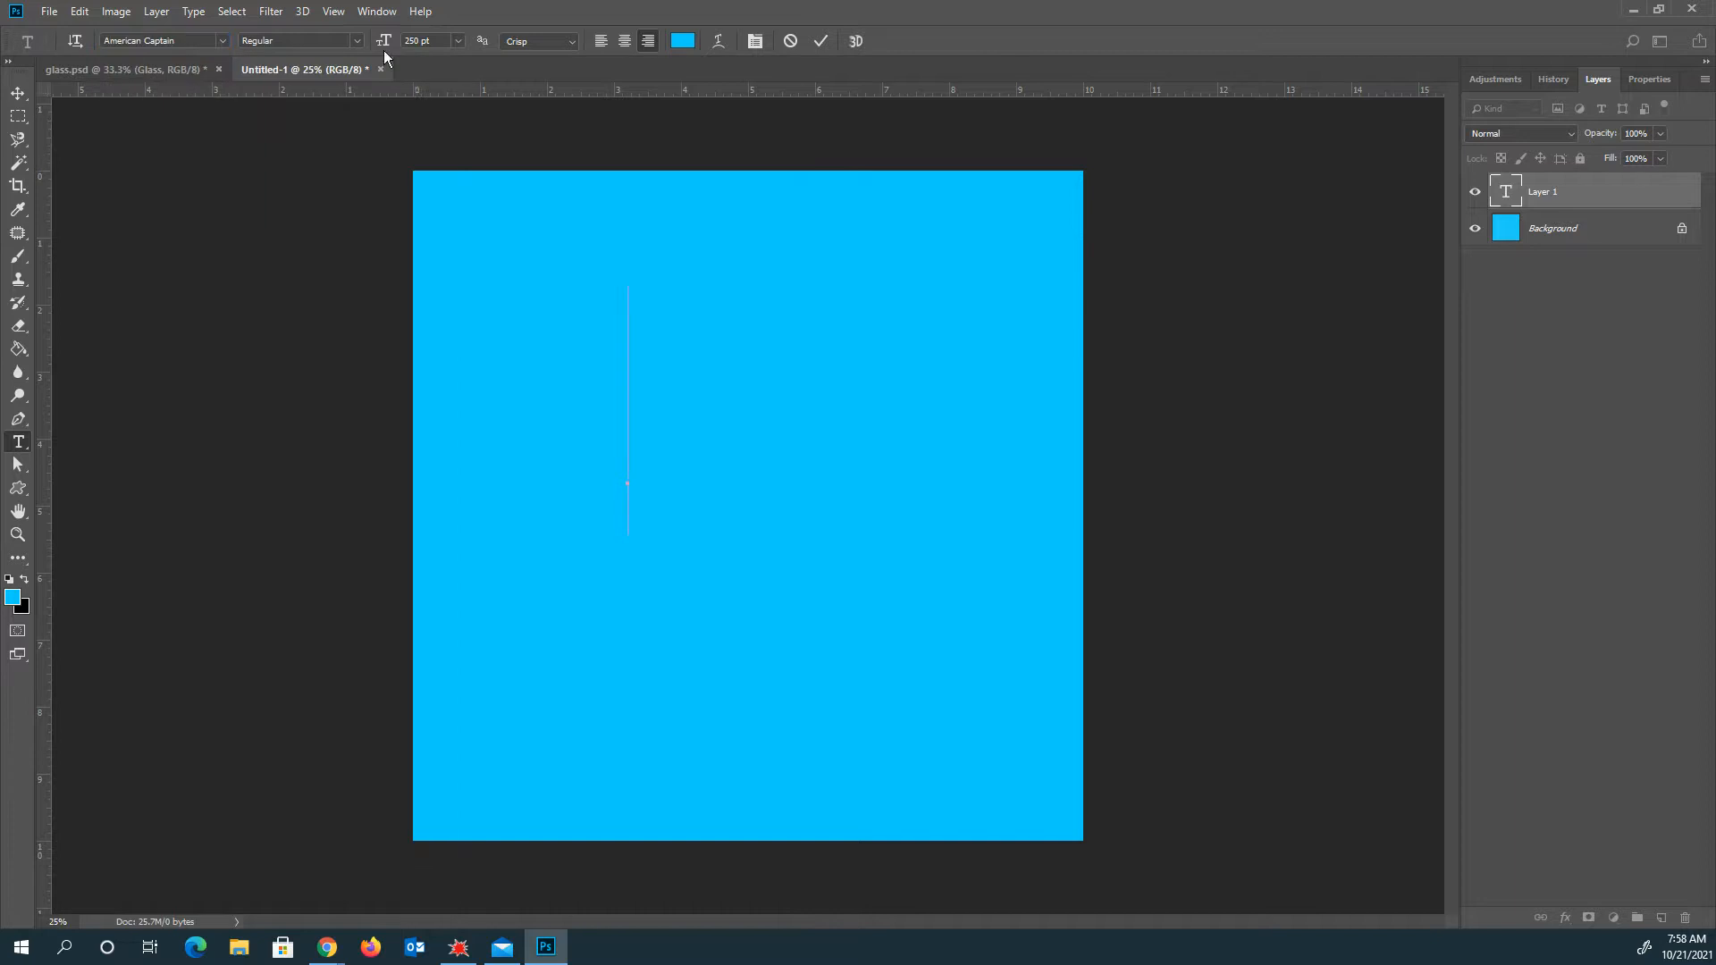
left_click(457, 41)
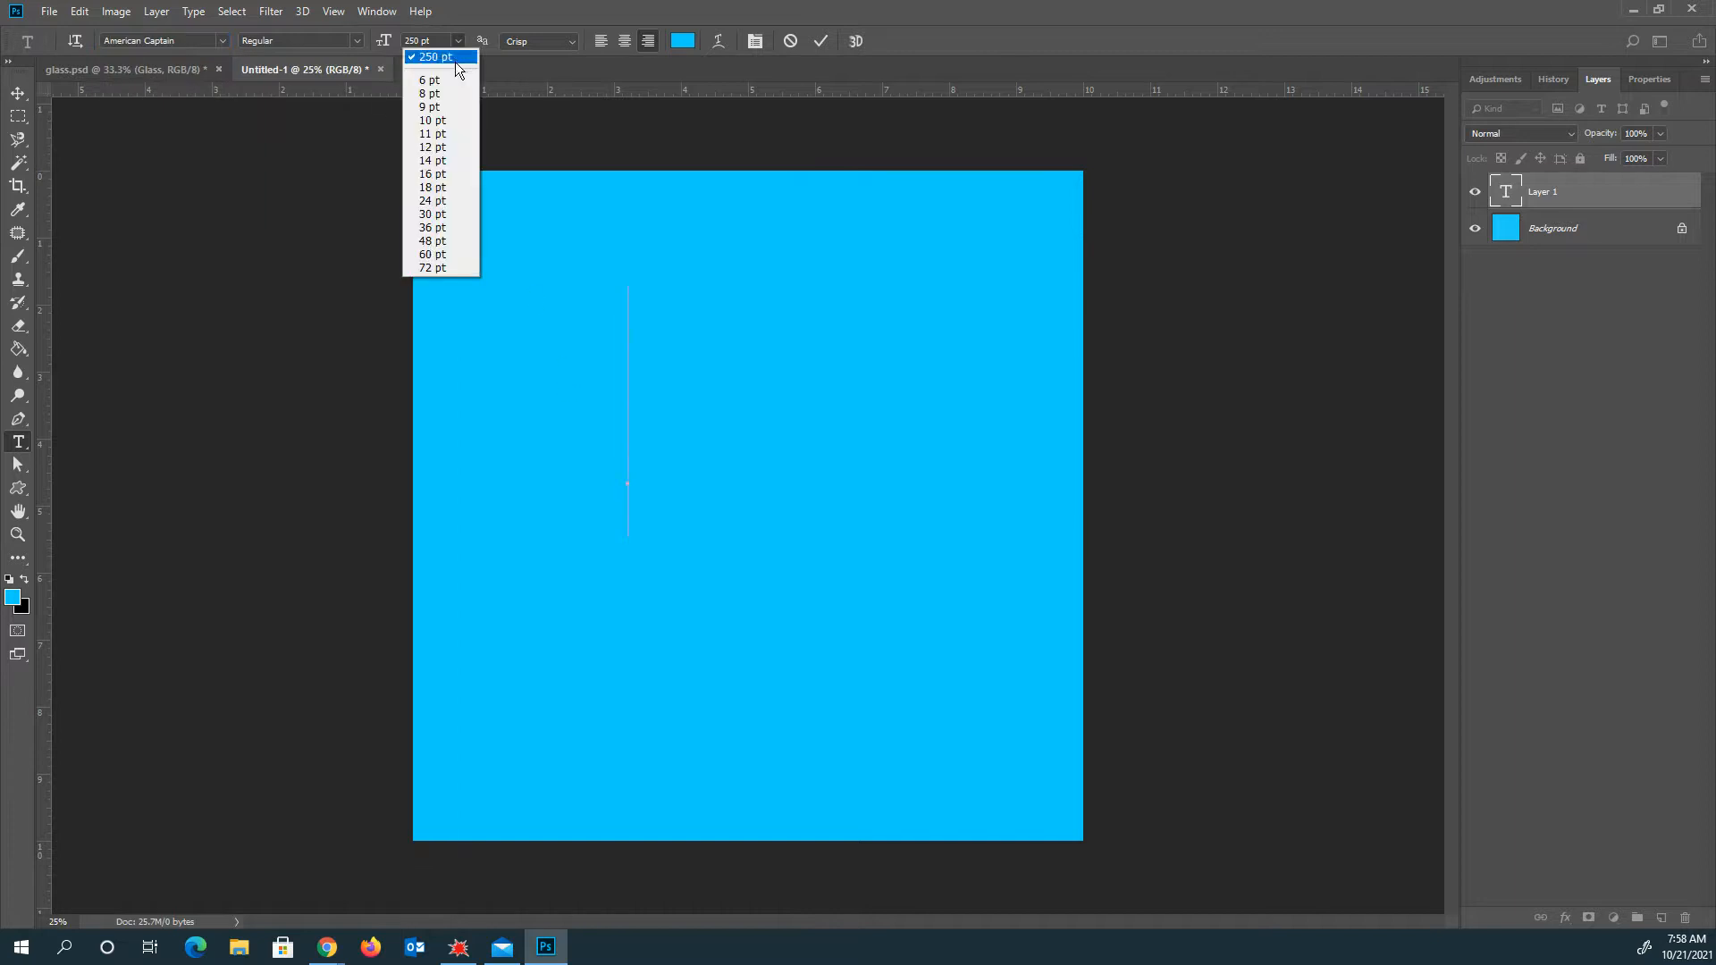
left_click(434, 269)
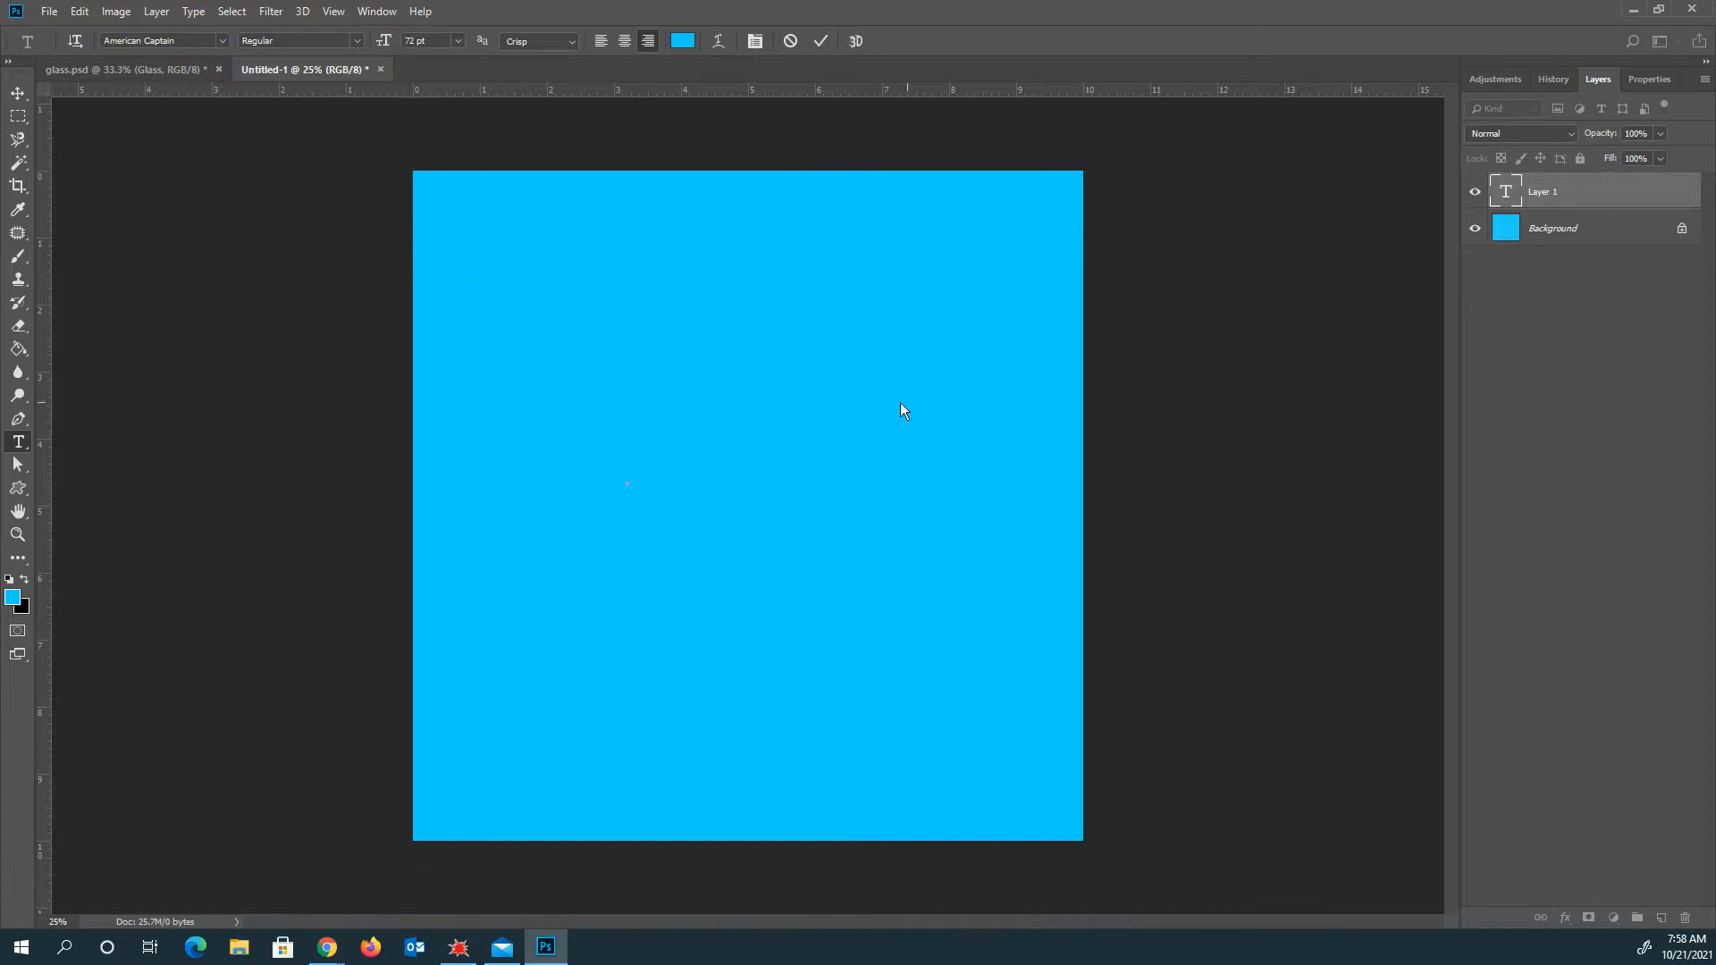
type("150")
key("Return")
Step: Reposition the name text layer on the blue canvas
left_click_drag(636, 491, 578, 515)
left_click(17, 93)
left_click_drag(414, 509, 698, 512)
left_click(1616, 195)
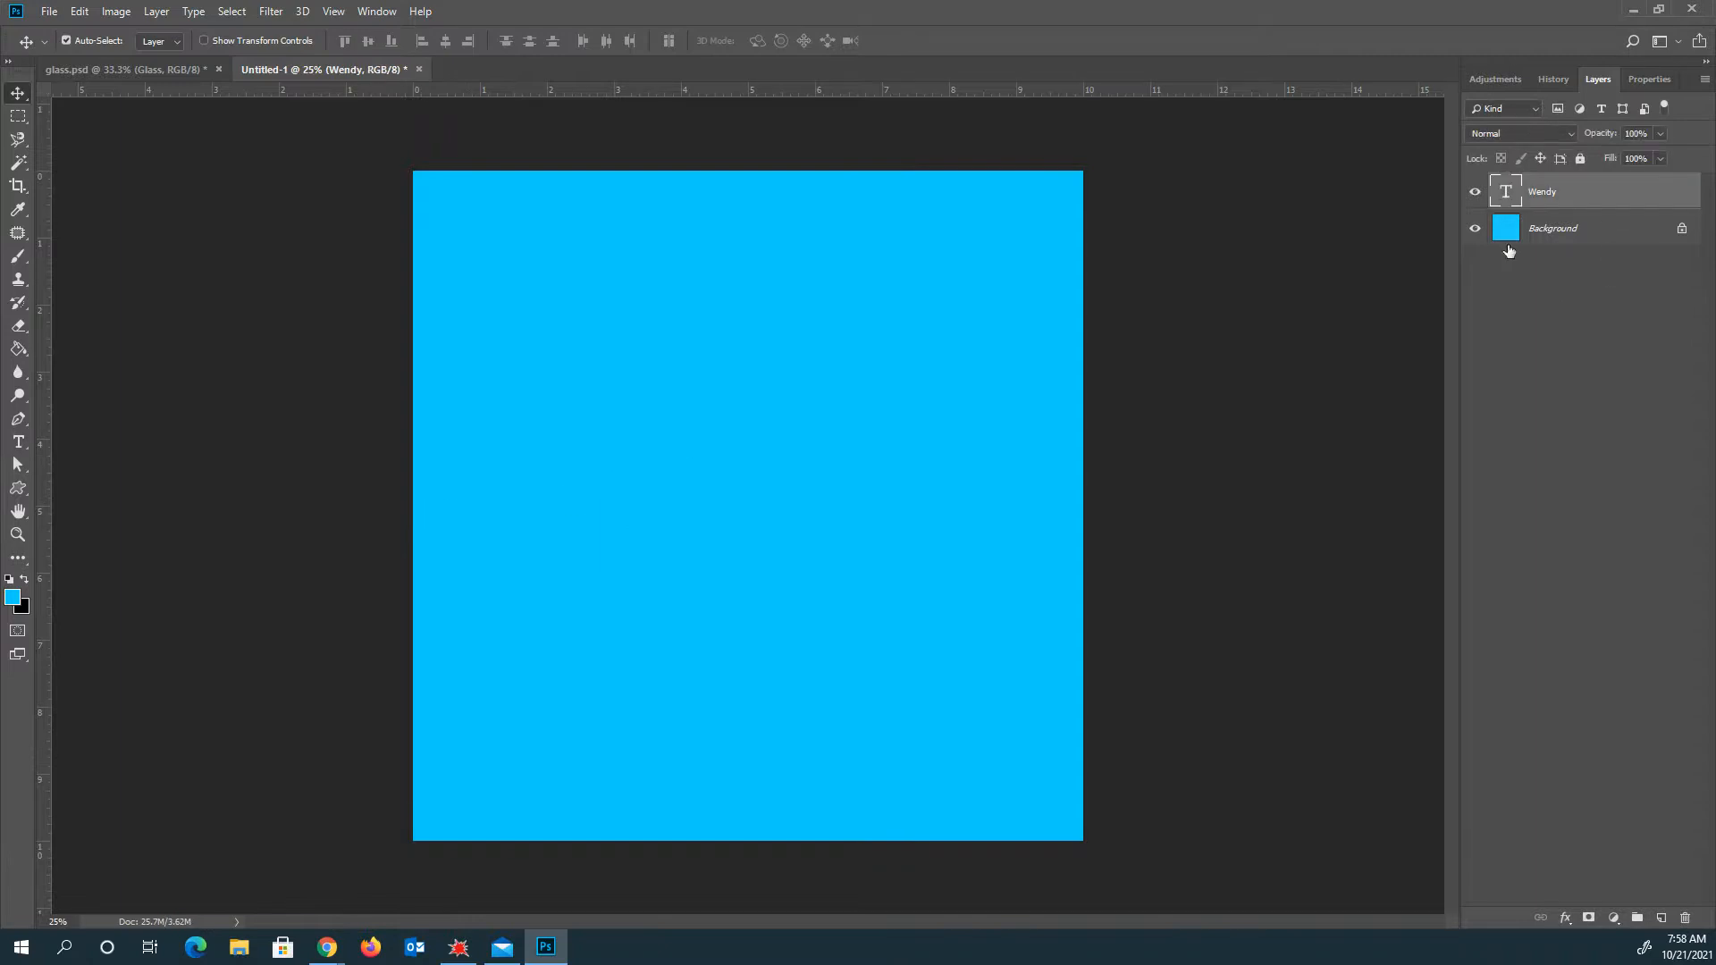
left_click_drag(502, 461, 109, 97)
Step: Recolor the name text white and move it to the horizontal middle of the canvas
left_click(18, 442)
left_click(604, 454)
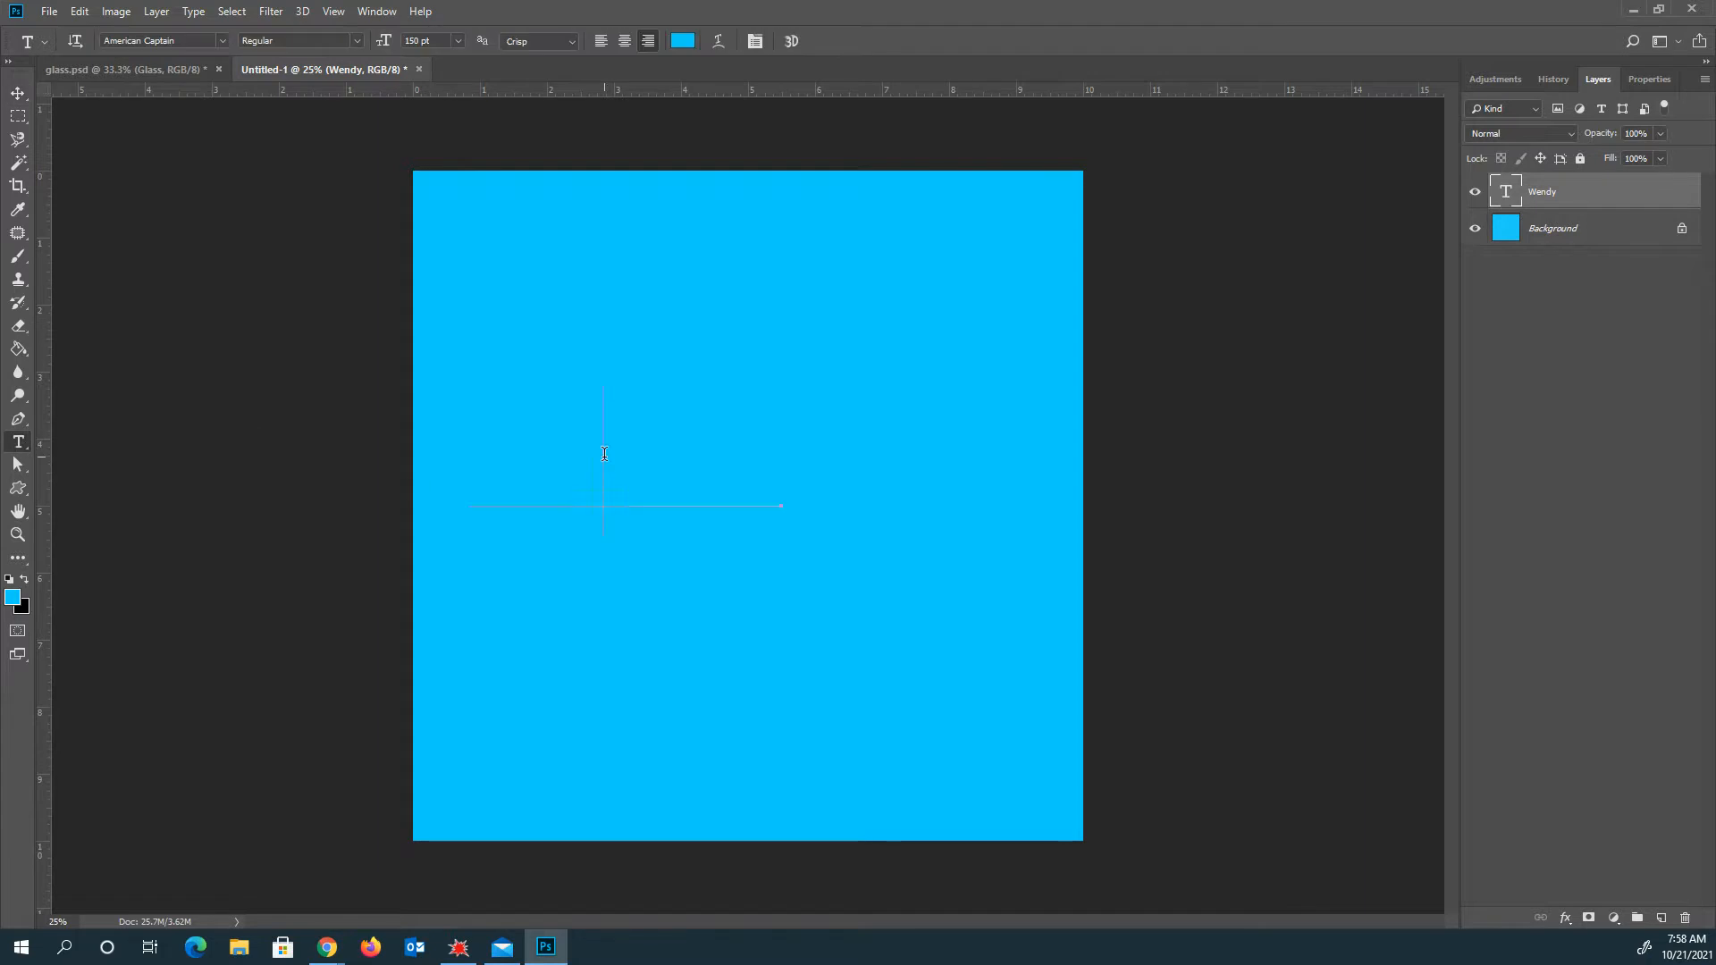
left_click(682, 42)
left_click_drag(1269, 393, 1198, 367)
left_click(1622, 357)
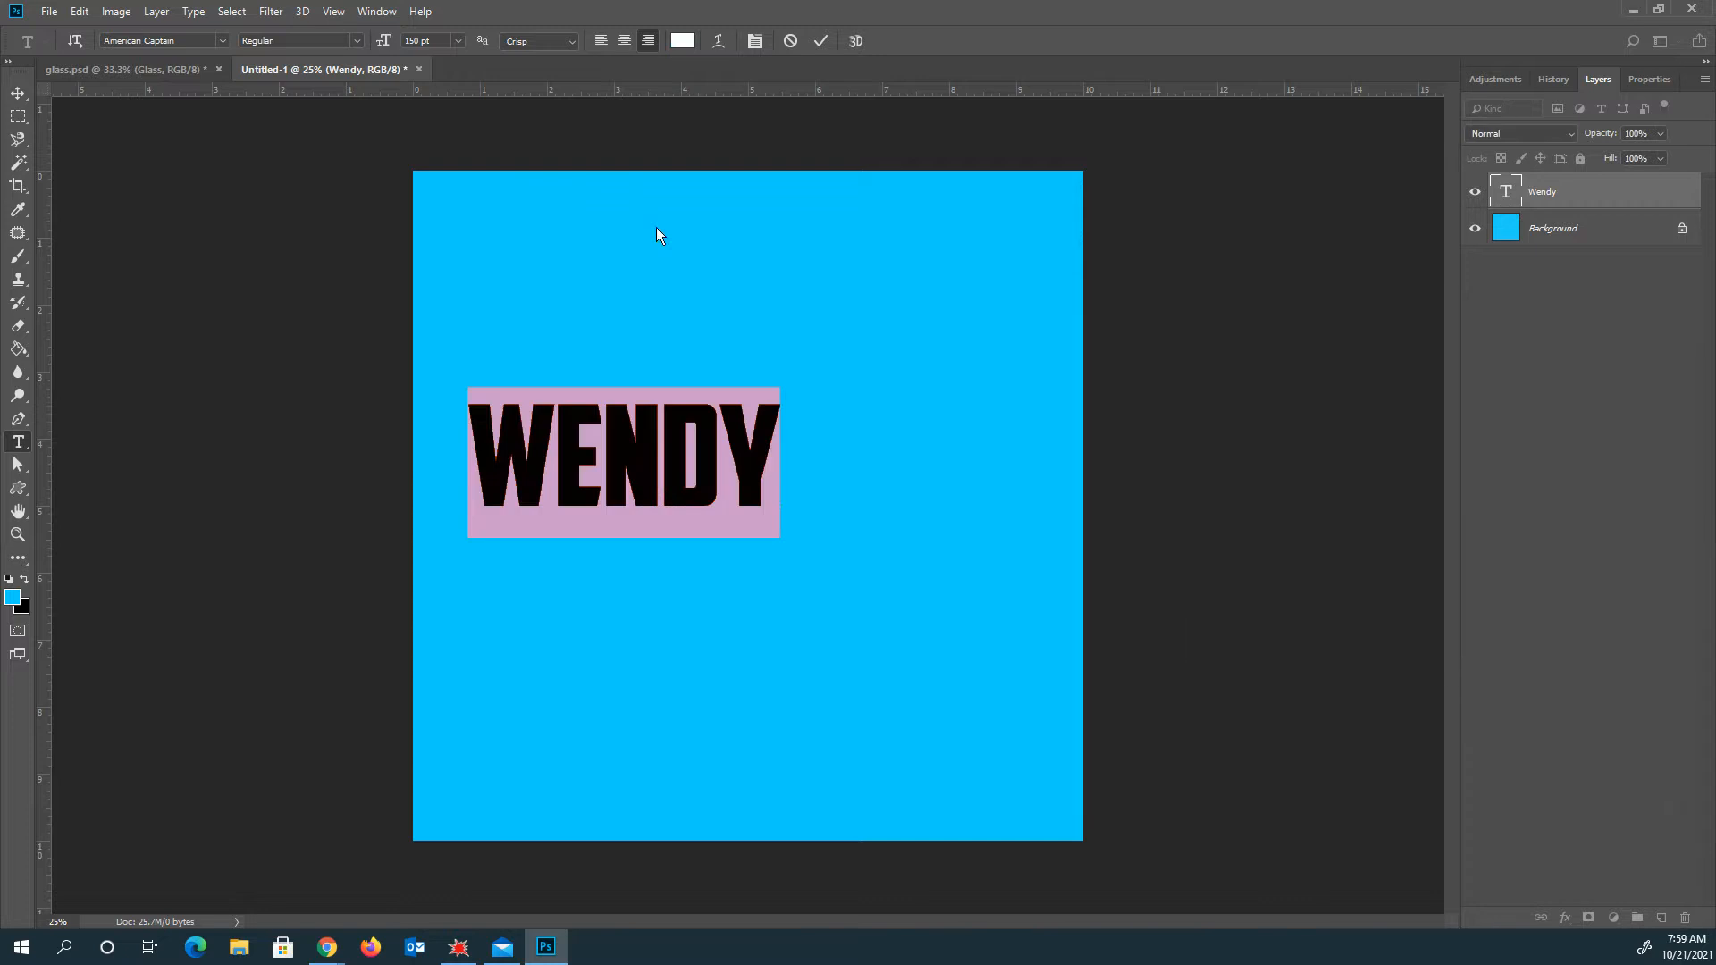
left_click(18, 92)
left_click_drag(581, 462, 698, 462)
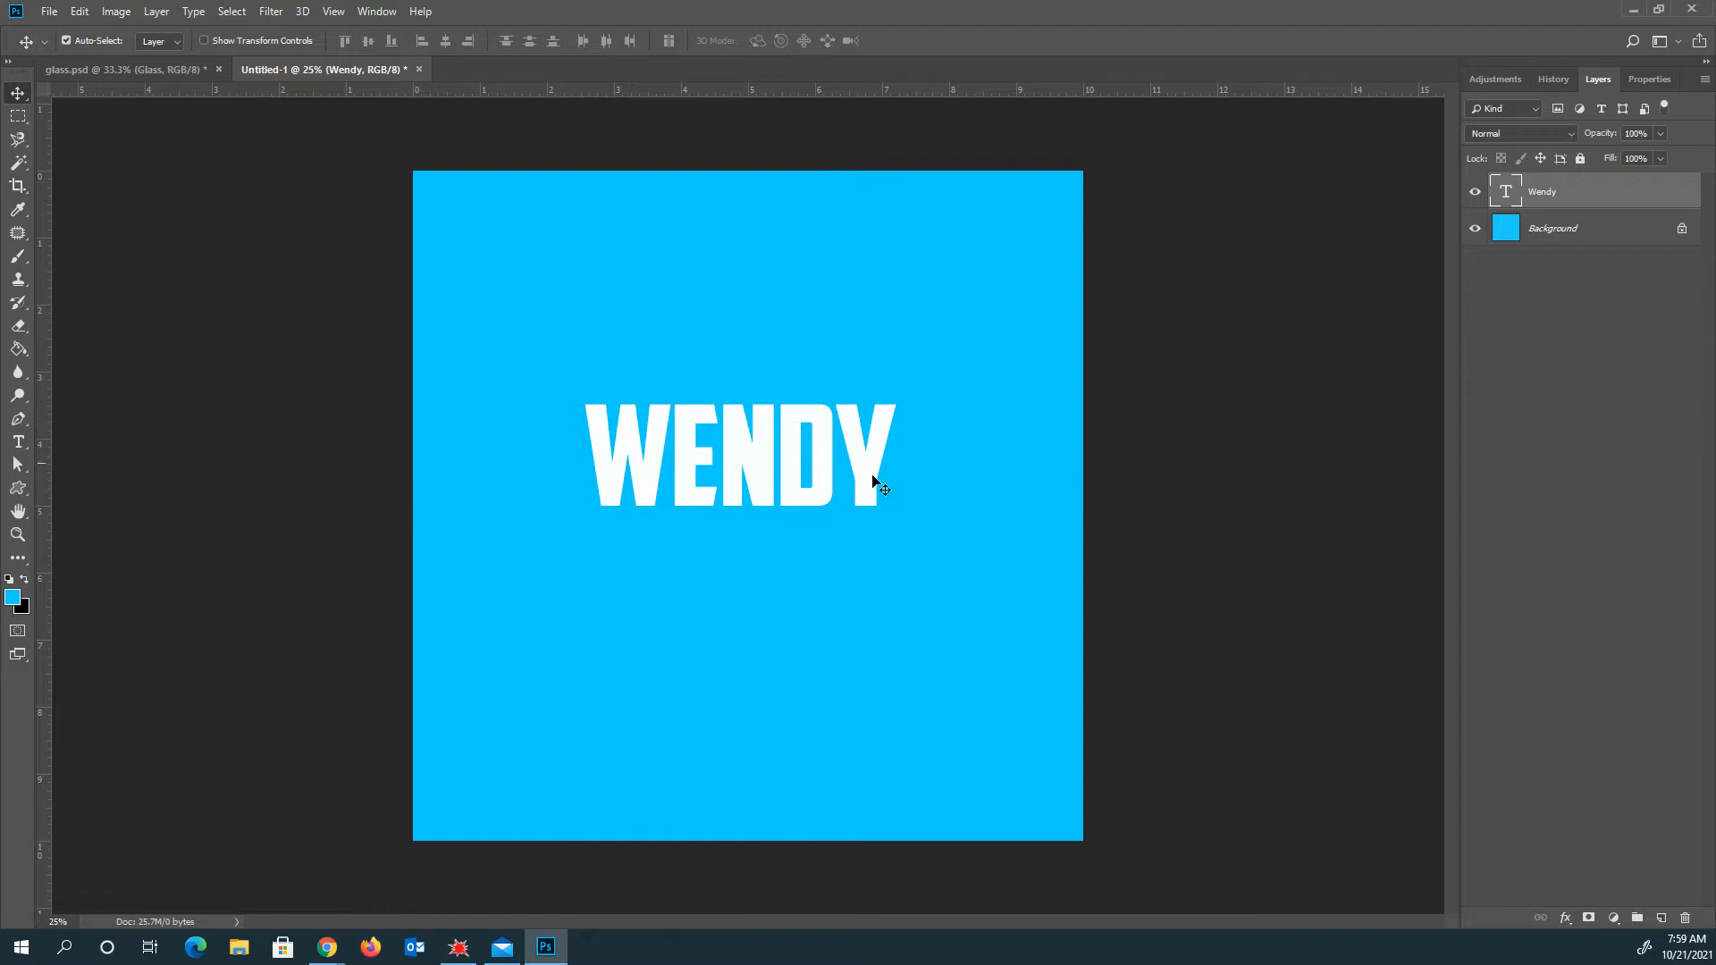
Step: Add a Bevel & Emboss effect to the text layer and show its settings, keeping the text visible beside the dialog
left_click(1566, 919)
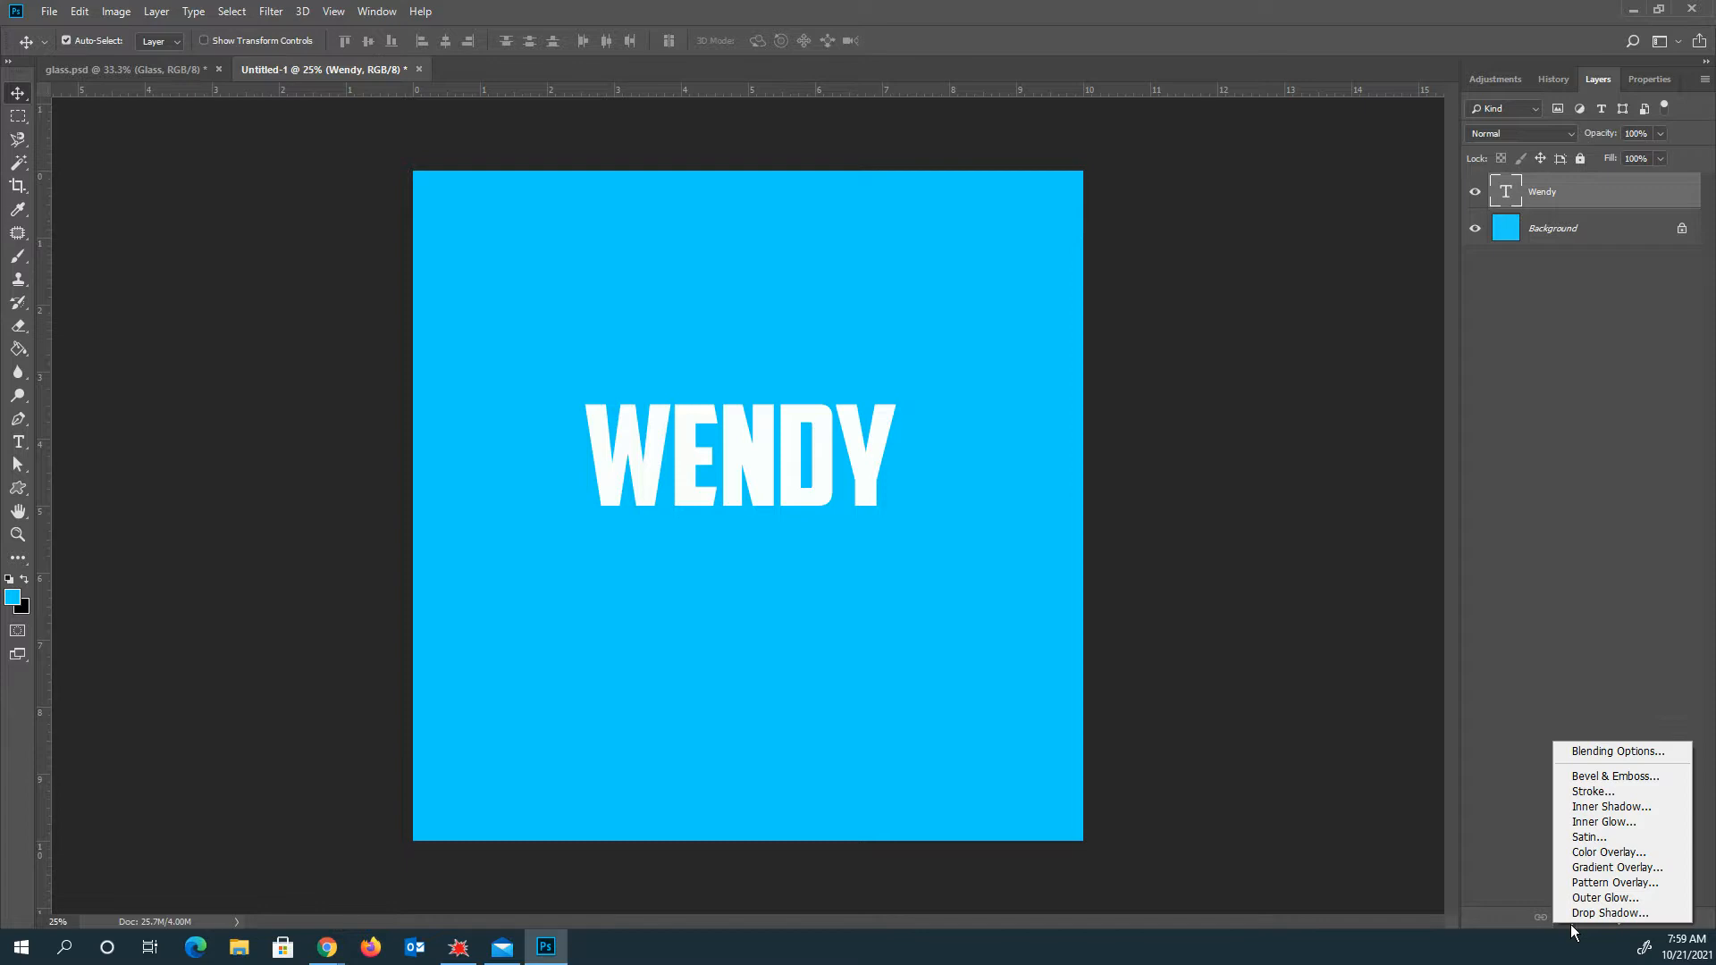
left_click(1611, 752)
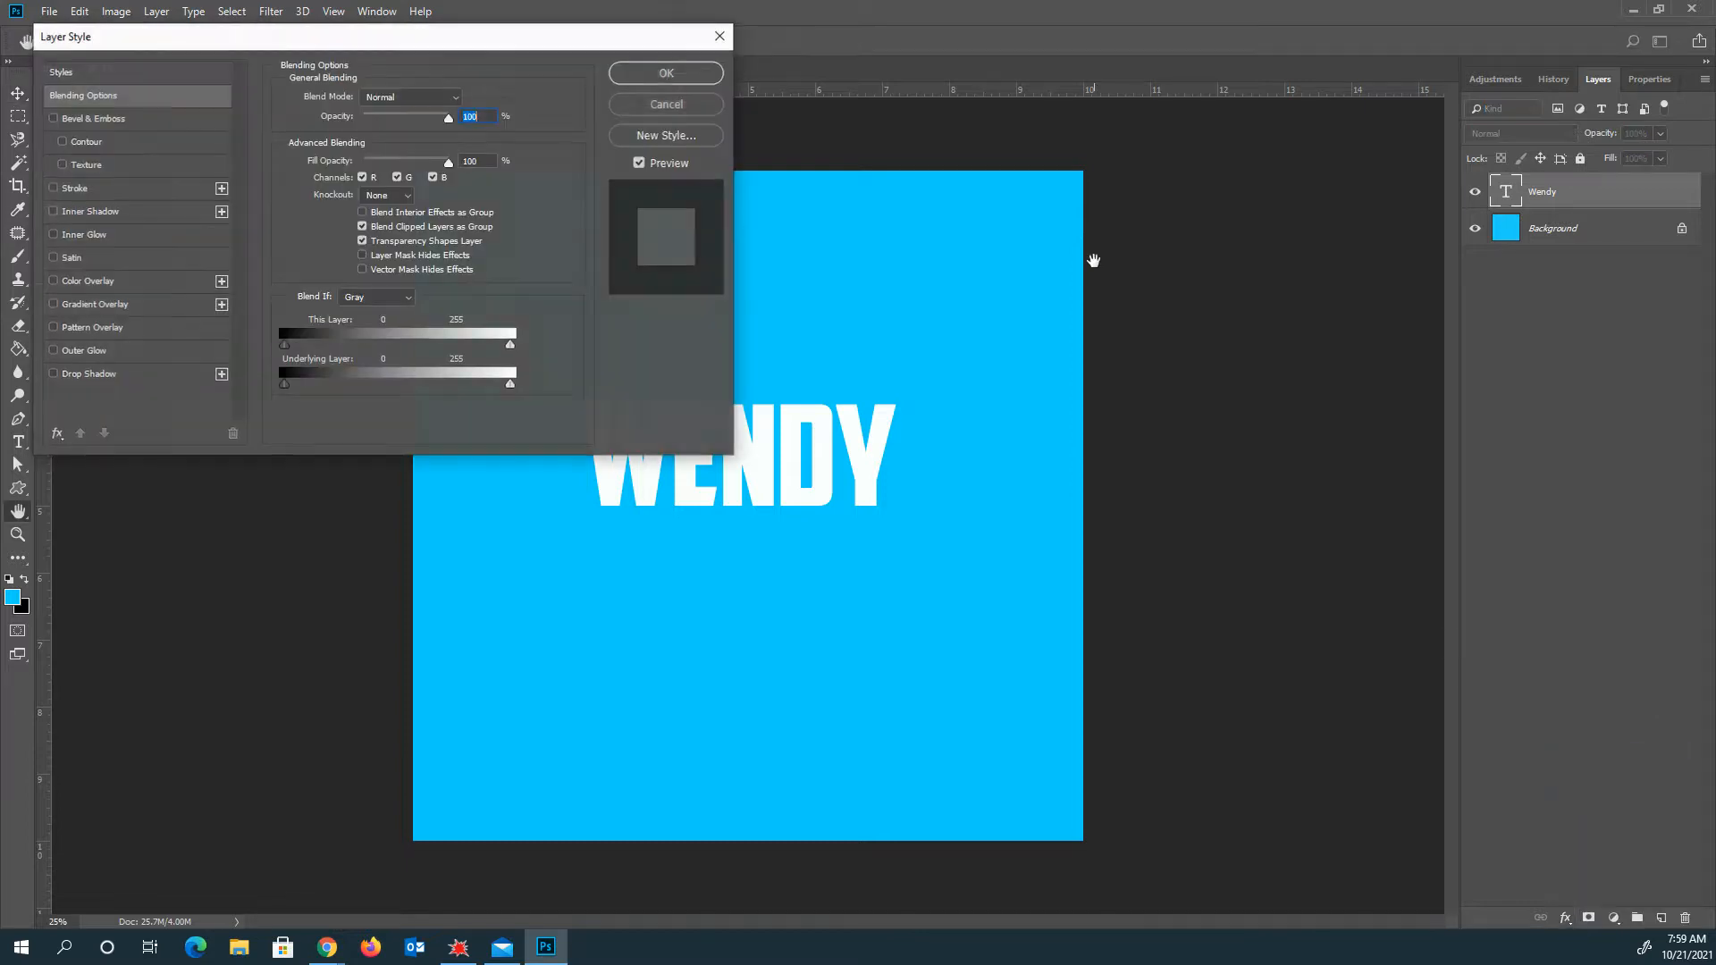
left_click_drag(334, 43, 1276, 95)
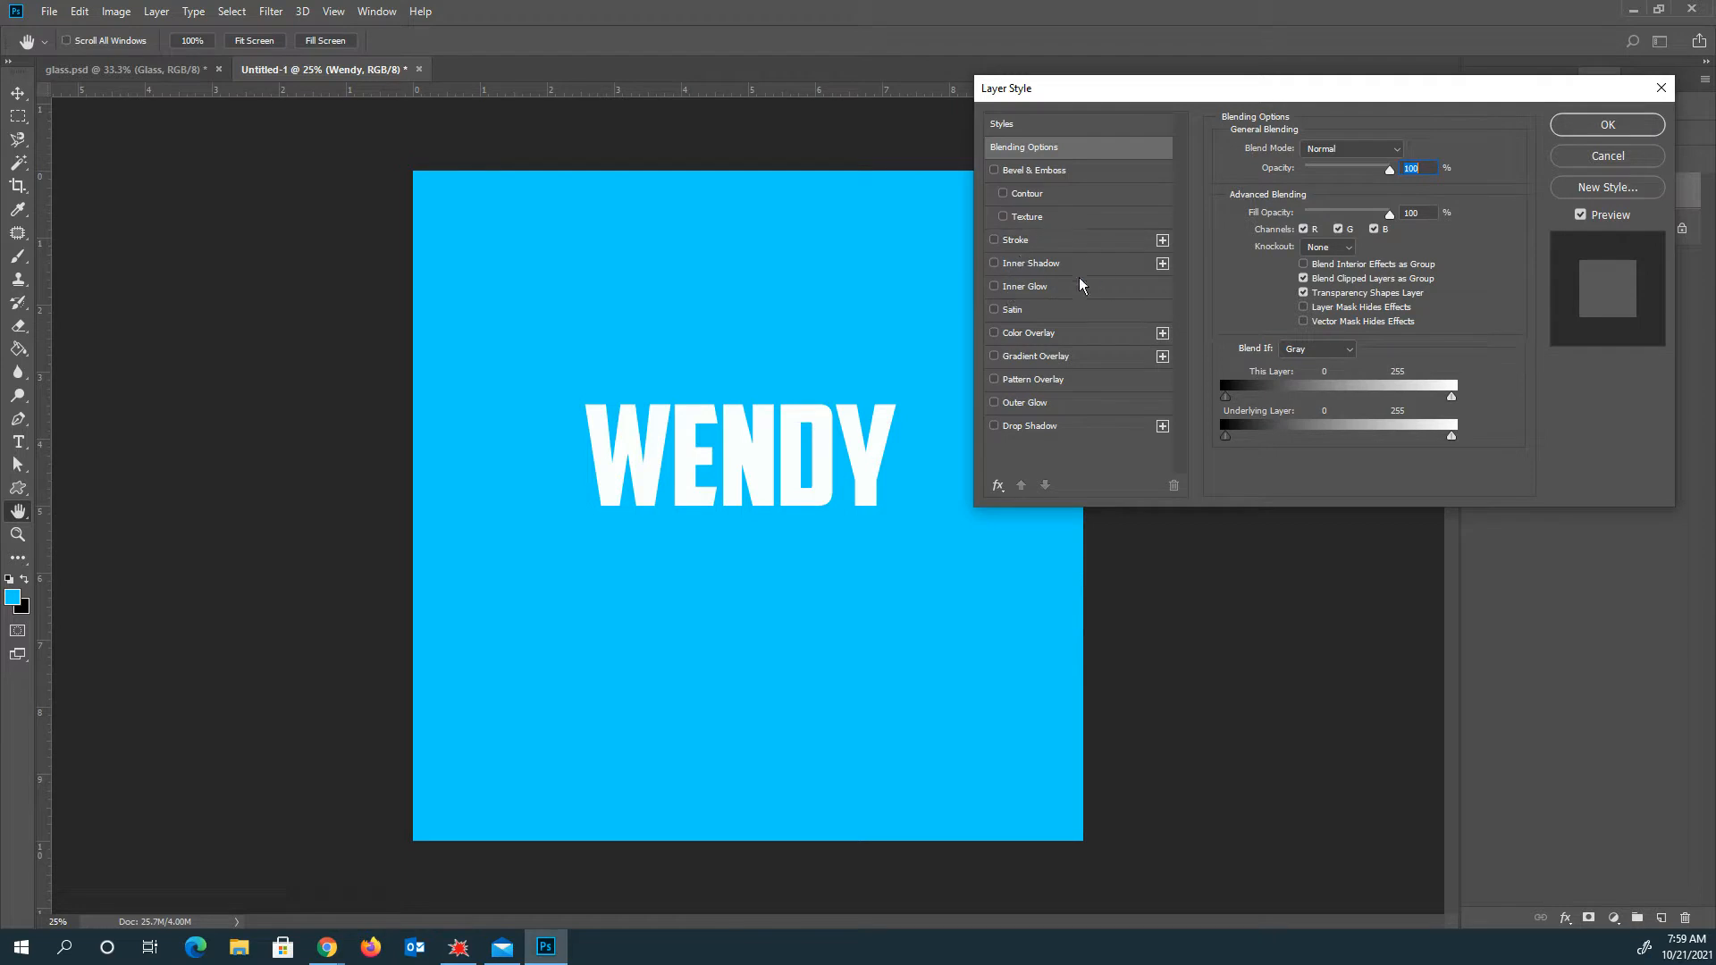
left_click(995, 171)
left_click_drag(1200, 94, 1013, 8)
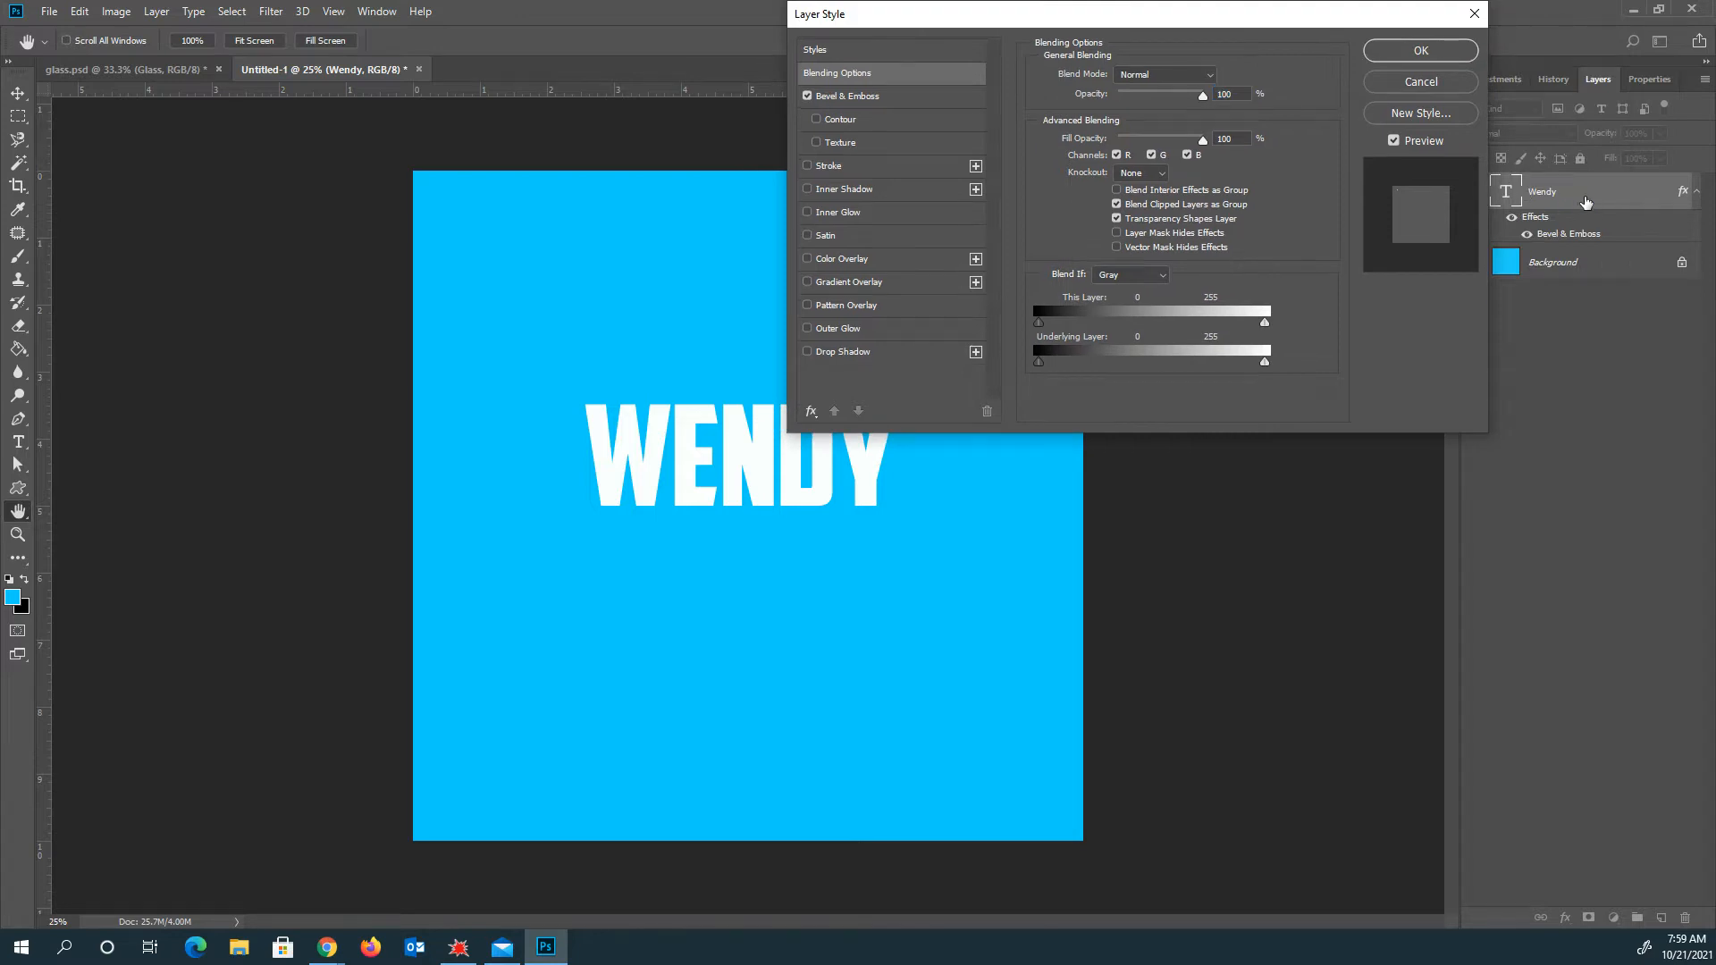
left_click_drag(1195, 15, 1289, 34)
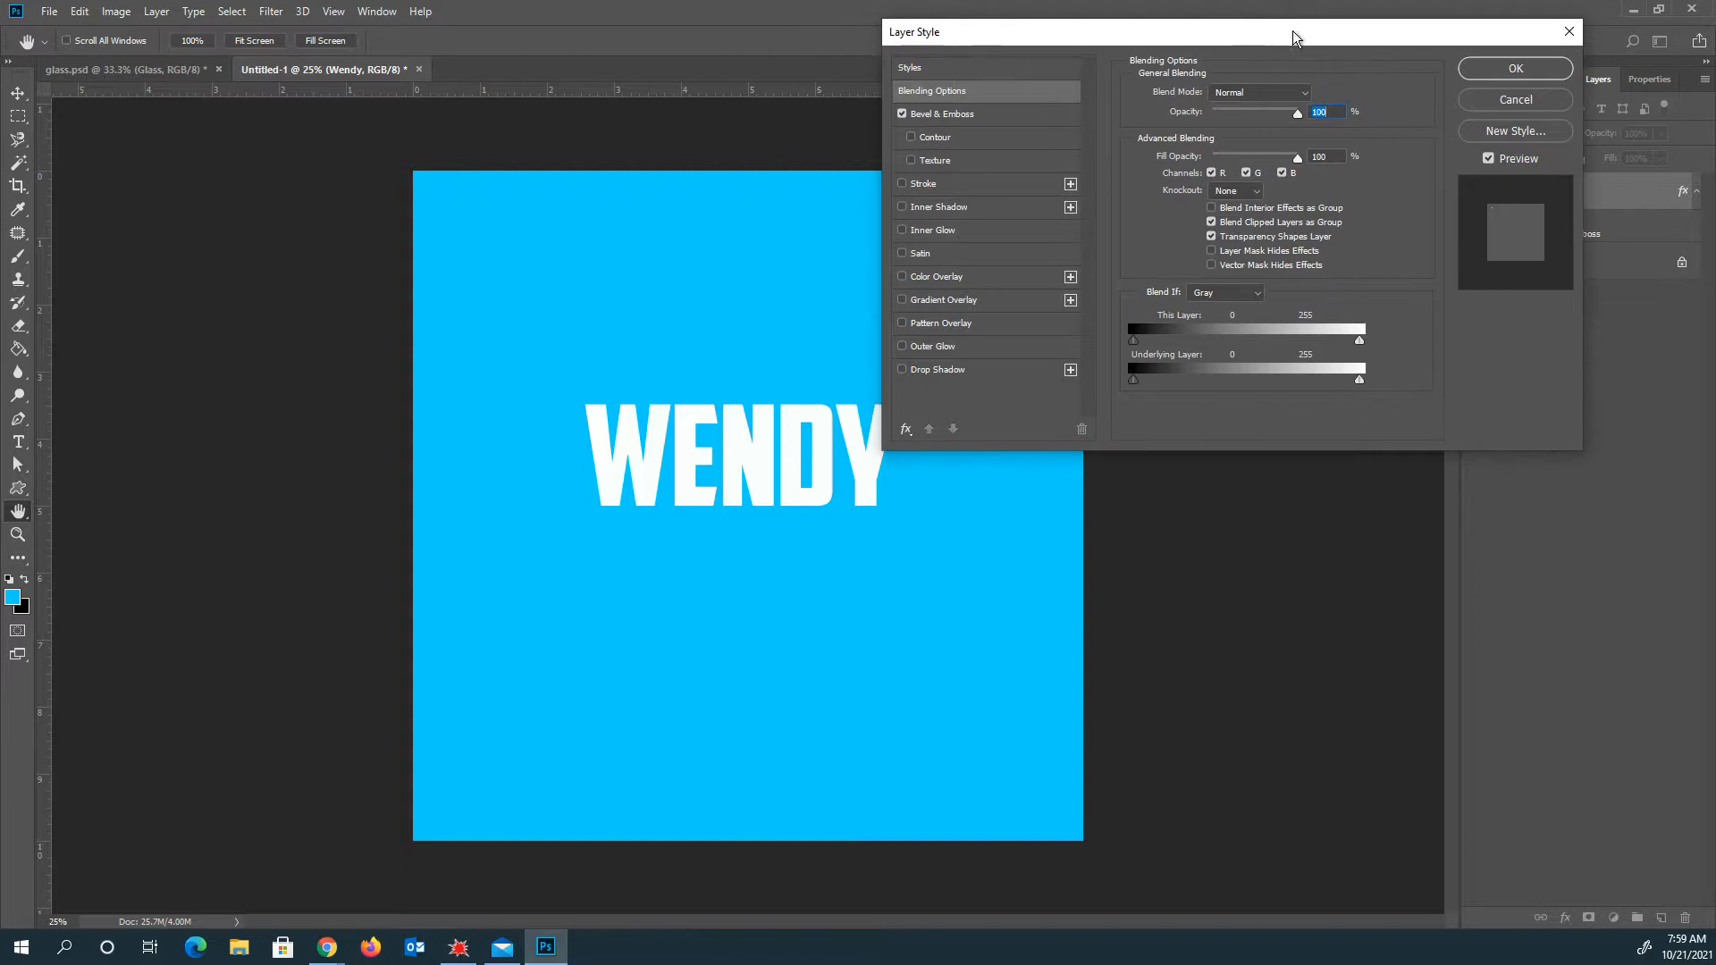
left_click(935, 114)
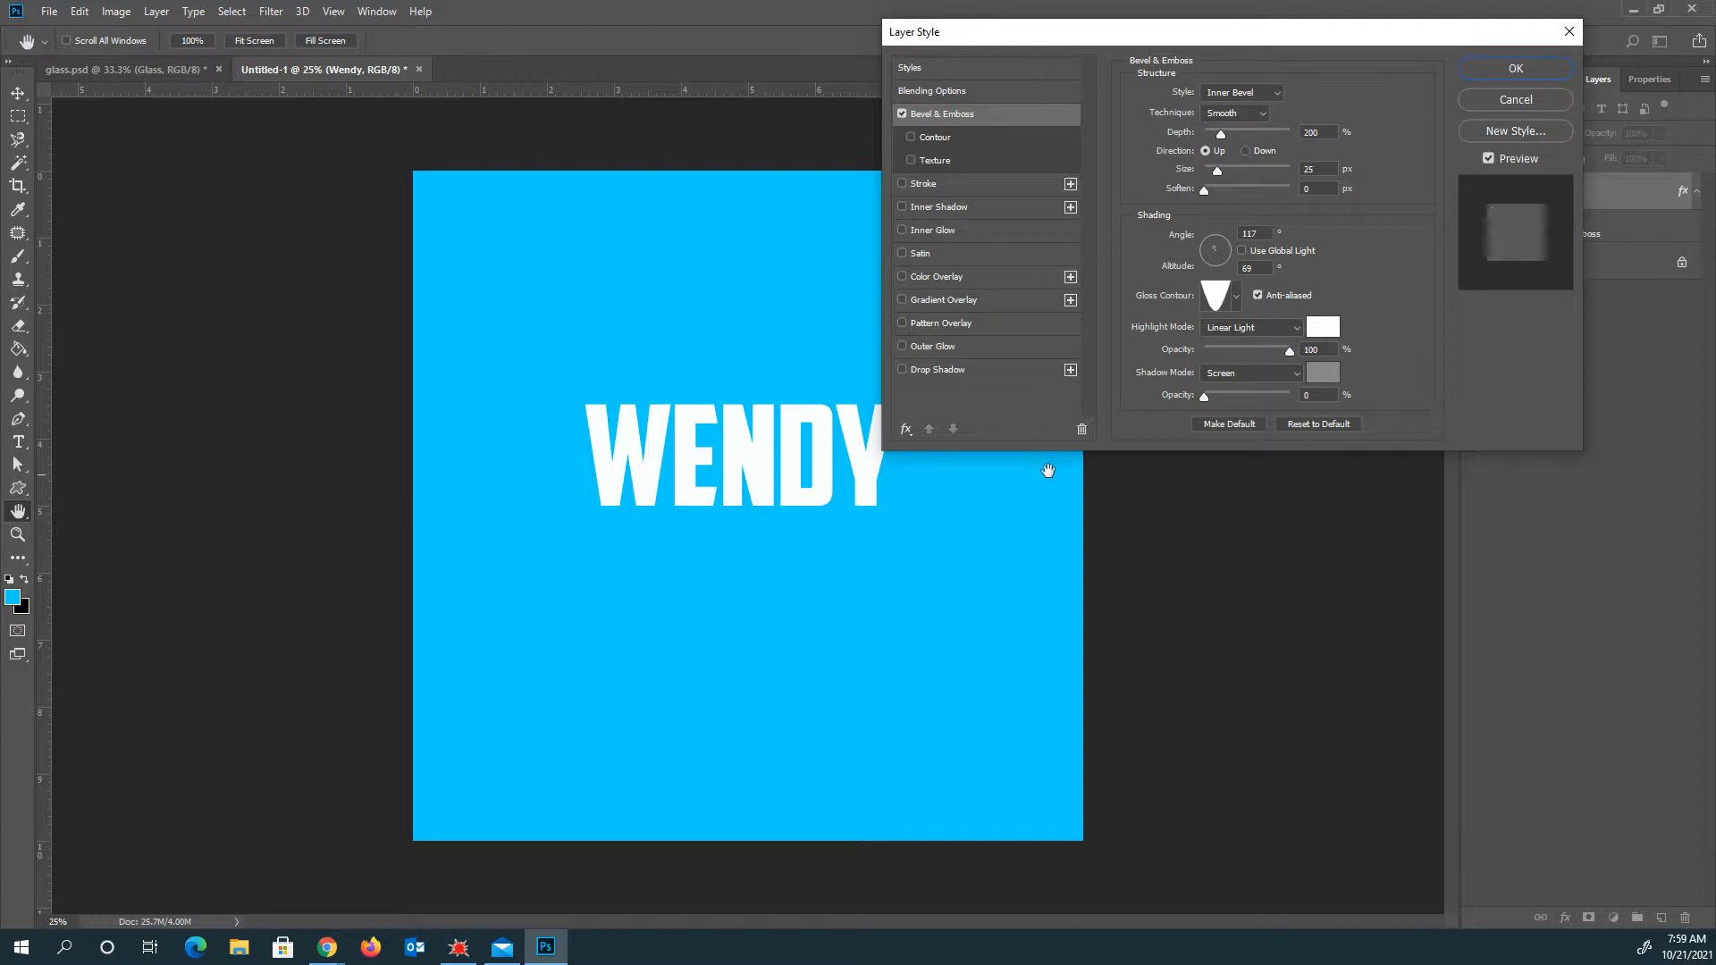
Step: Set the bevel style to Emboss with a depth of 324% and a size of 40 px
left_click_drag(1223, 137, 1228, 137)
left_click(1277, 96)
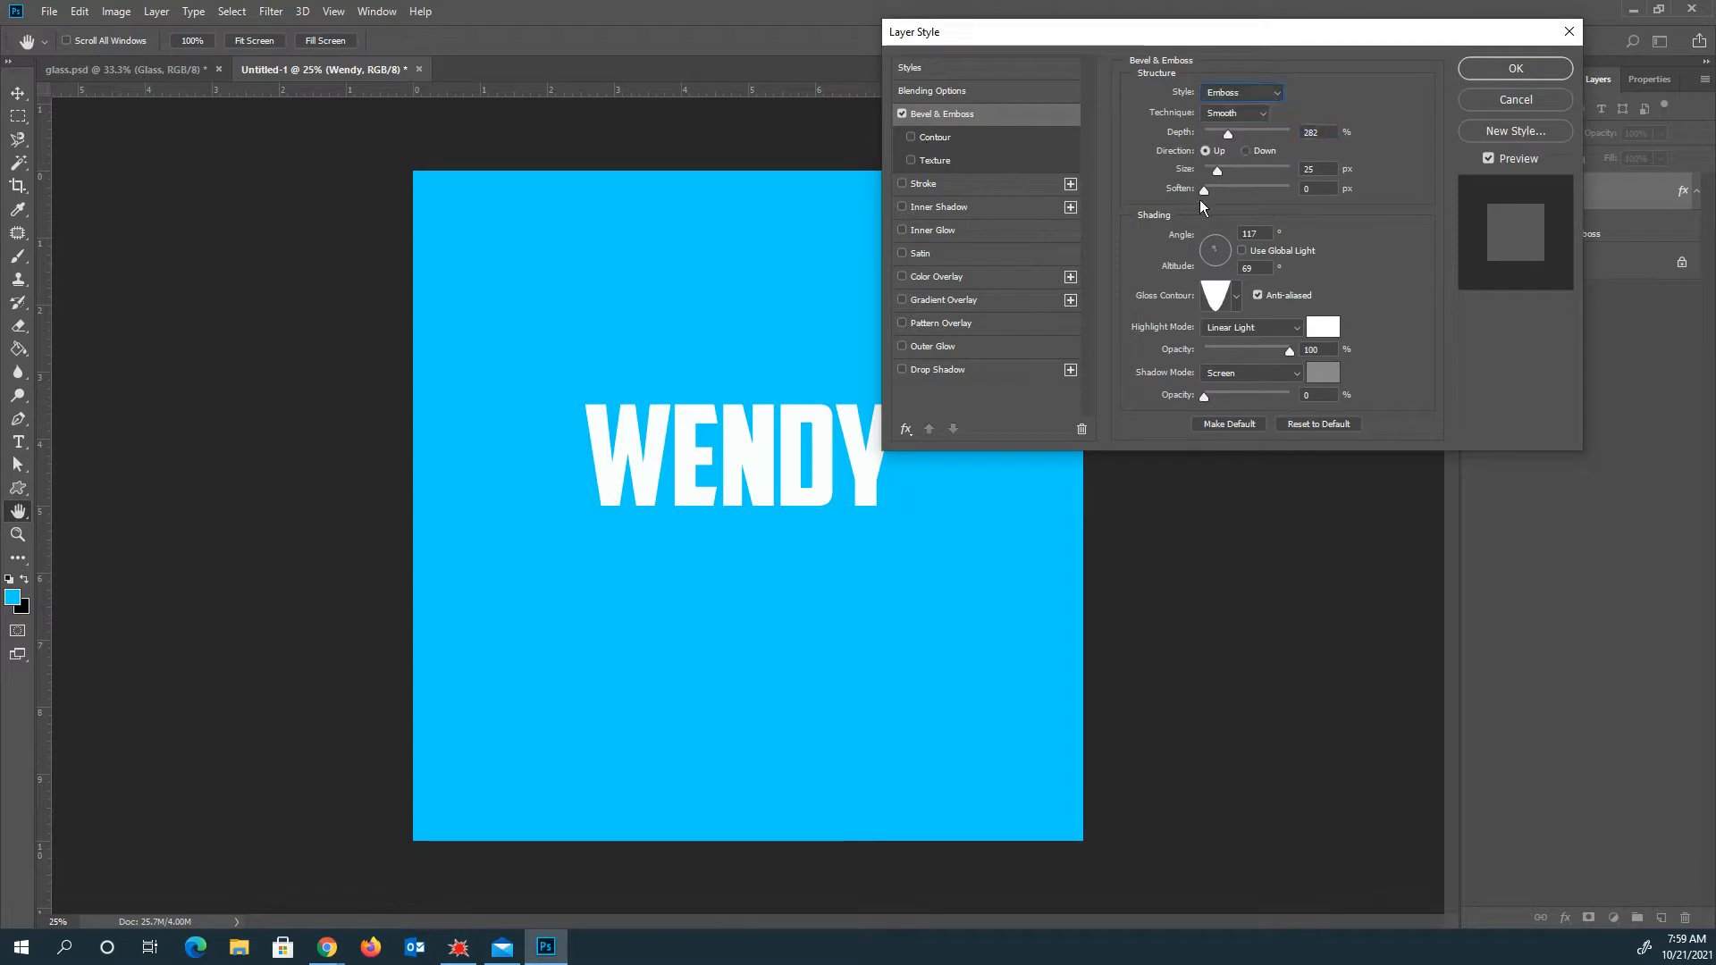
left_click_drag(1238, 174, 1231, 182)
left_click_drag(1227, 135, 1234, 138)
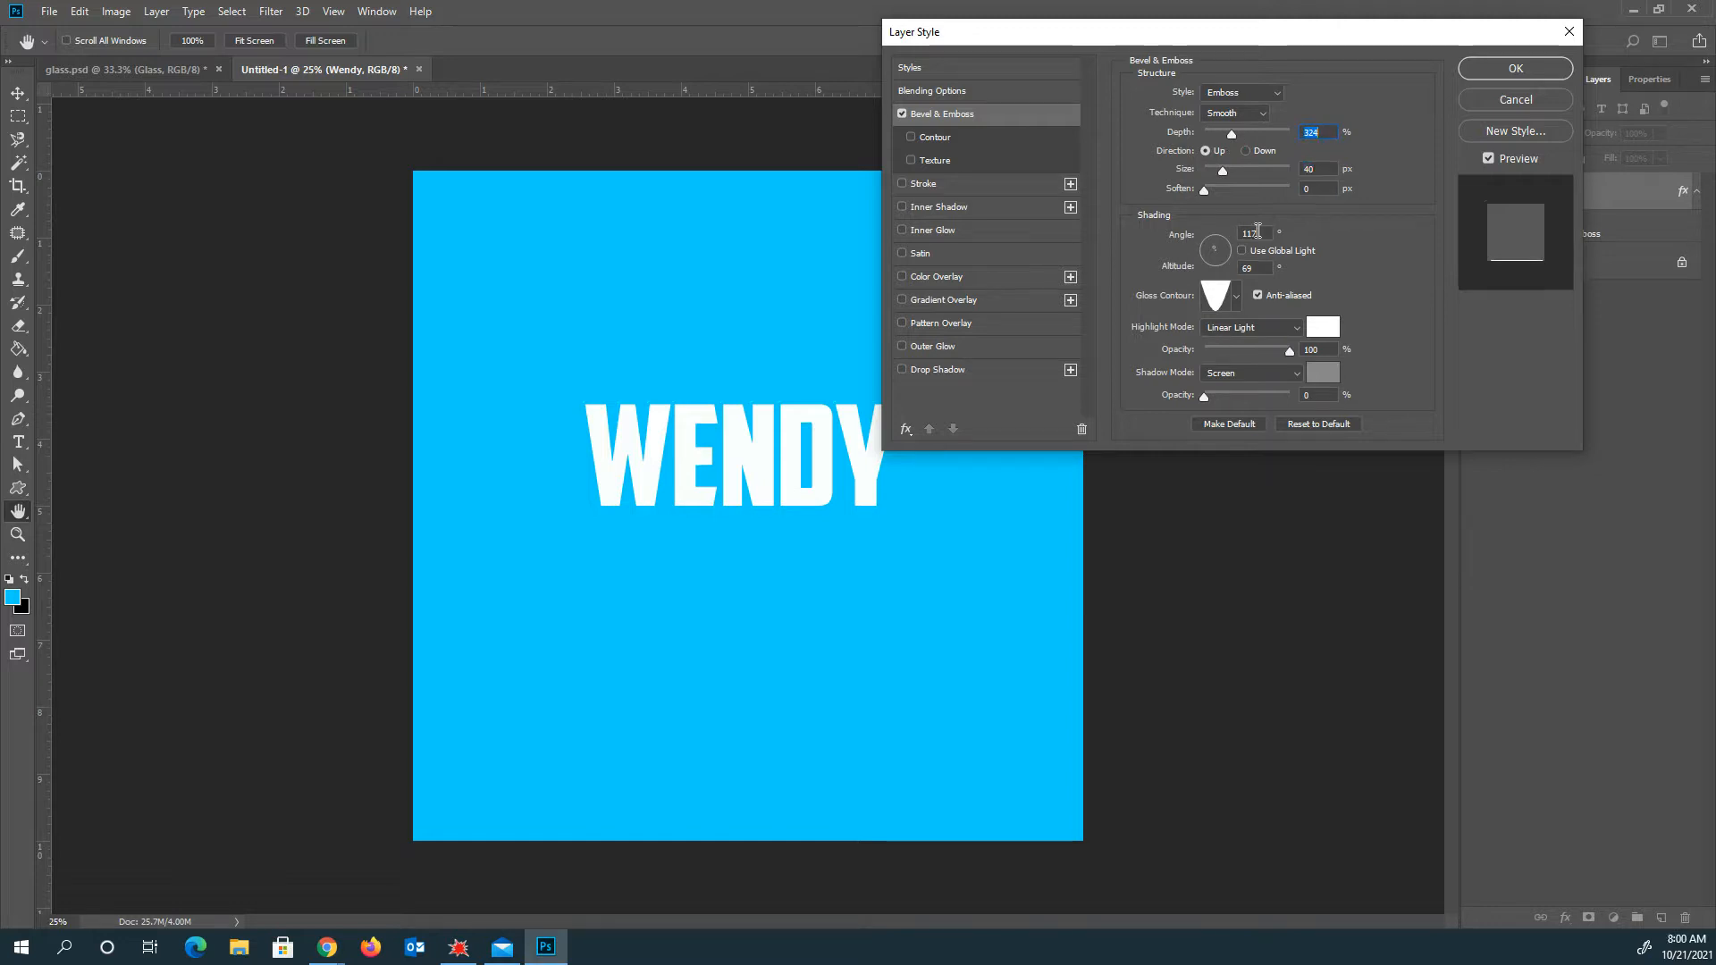
Step: Turn on Use Global Light for the bevel and set its light to angle 129° and altitude 21°
left_click(1241, 251)
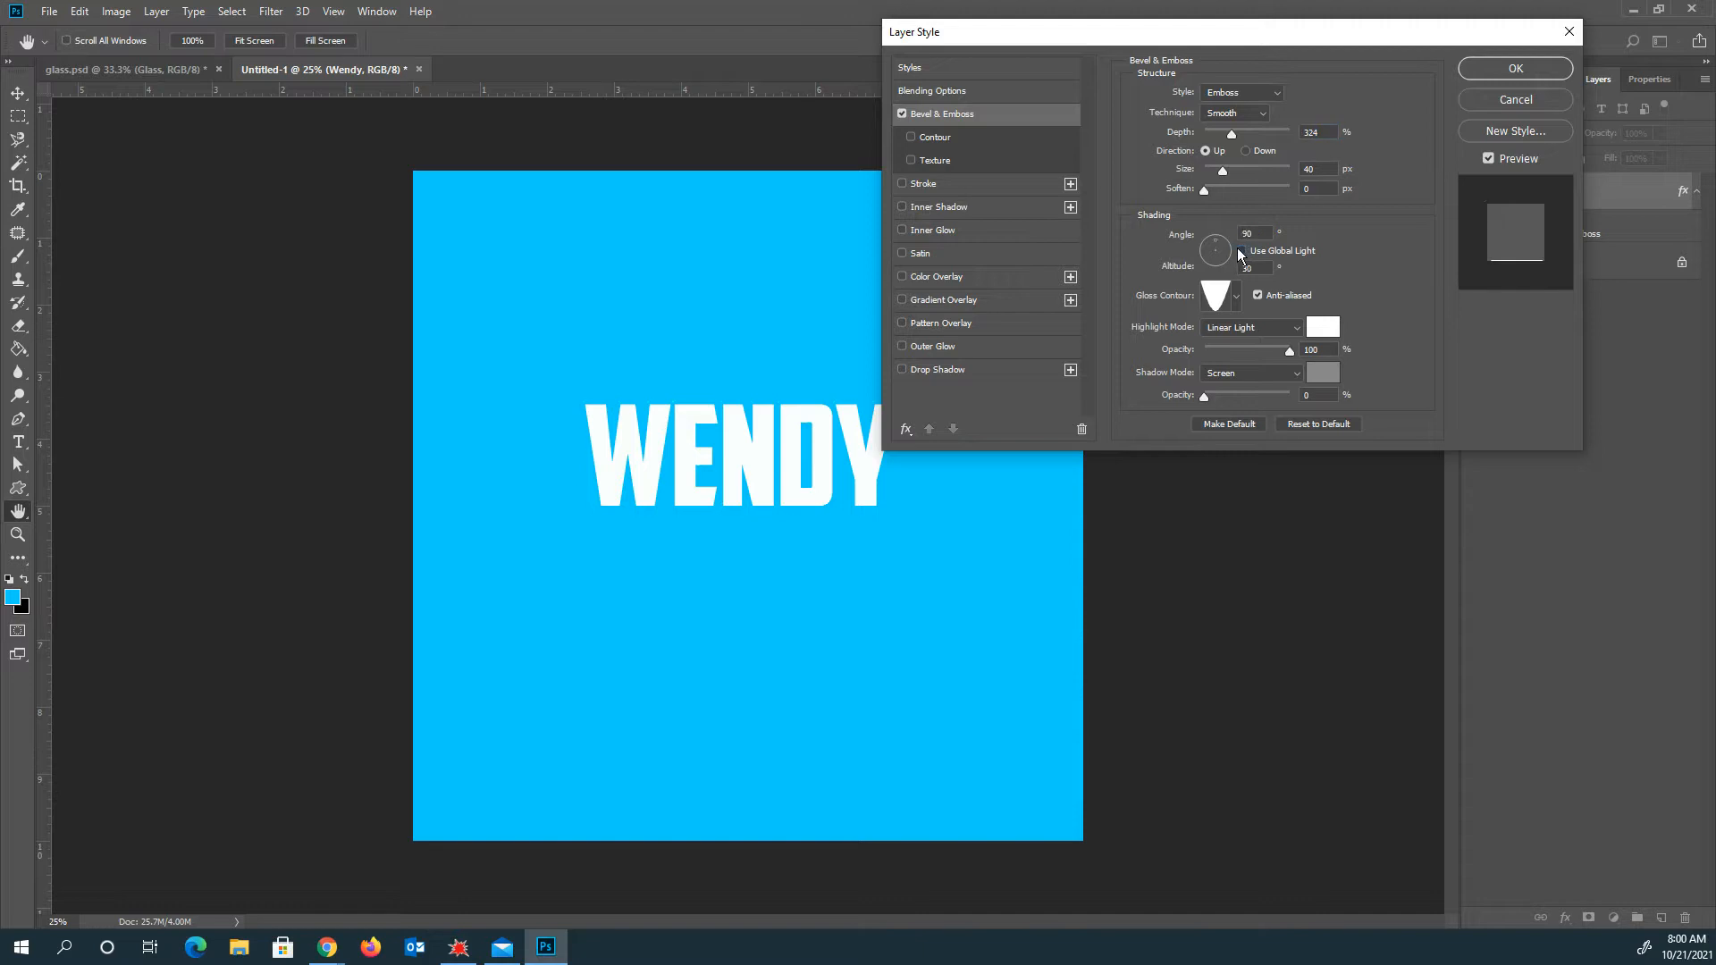
left_click(1242, 251)
left_click(1241, 251)
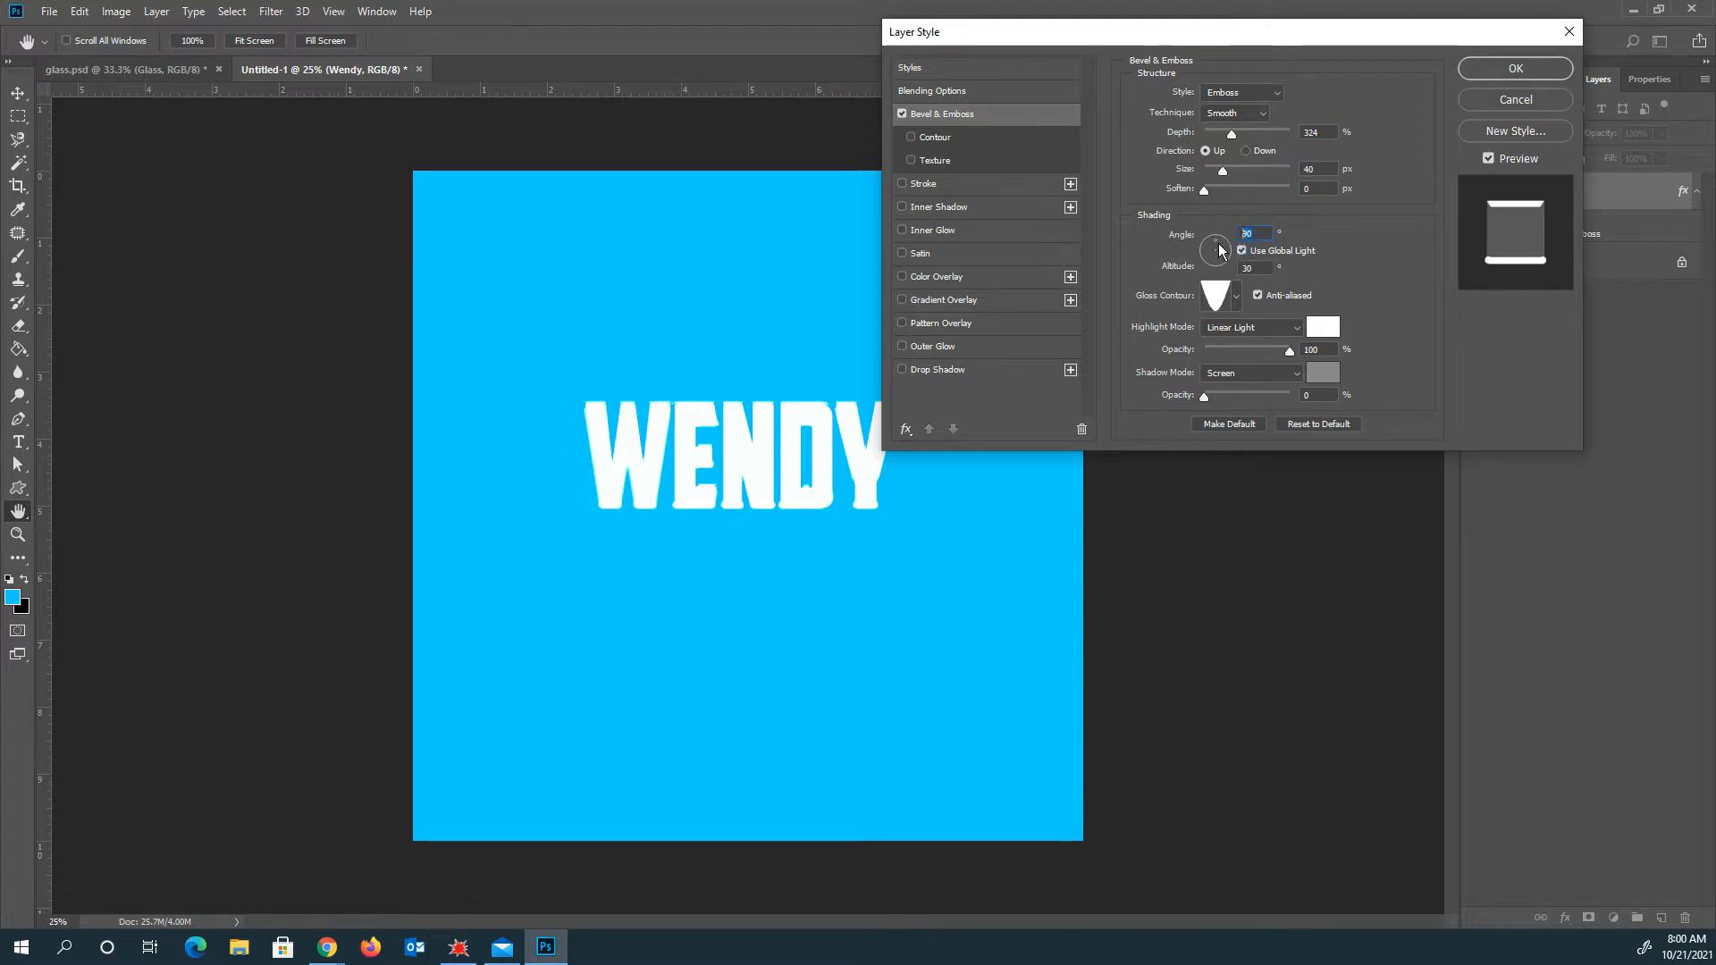
left_click_drag(1221, 247, 1208, 240)
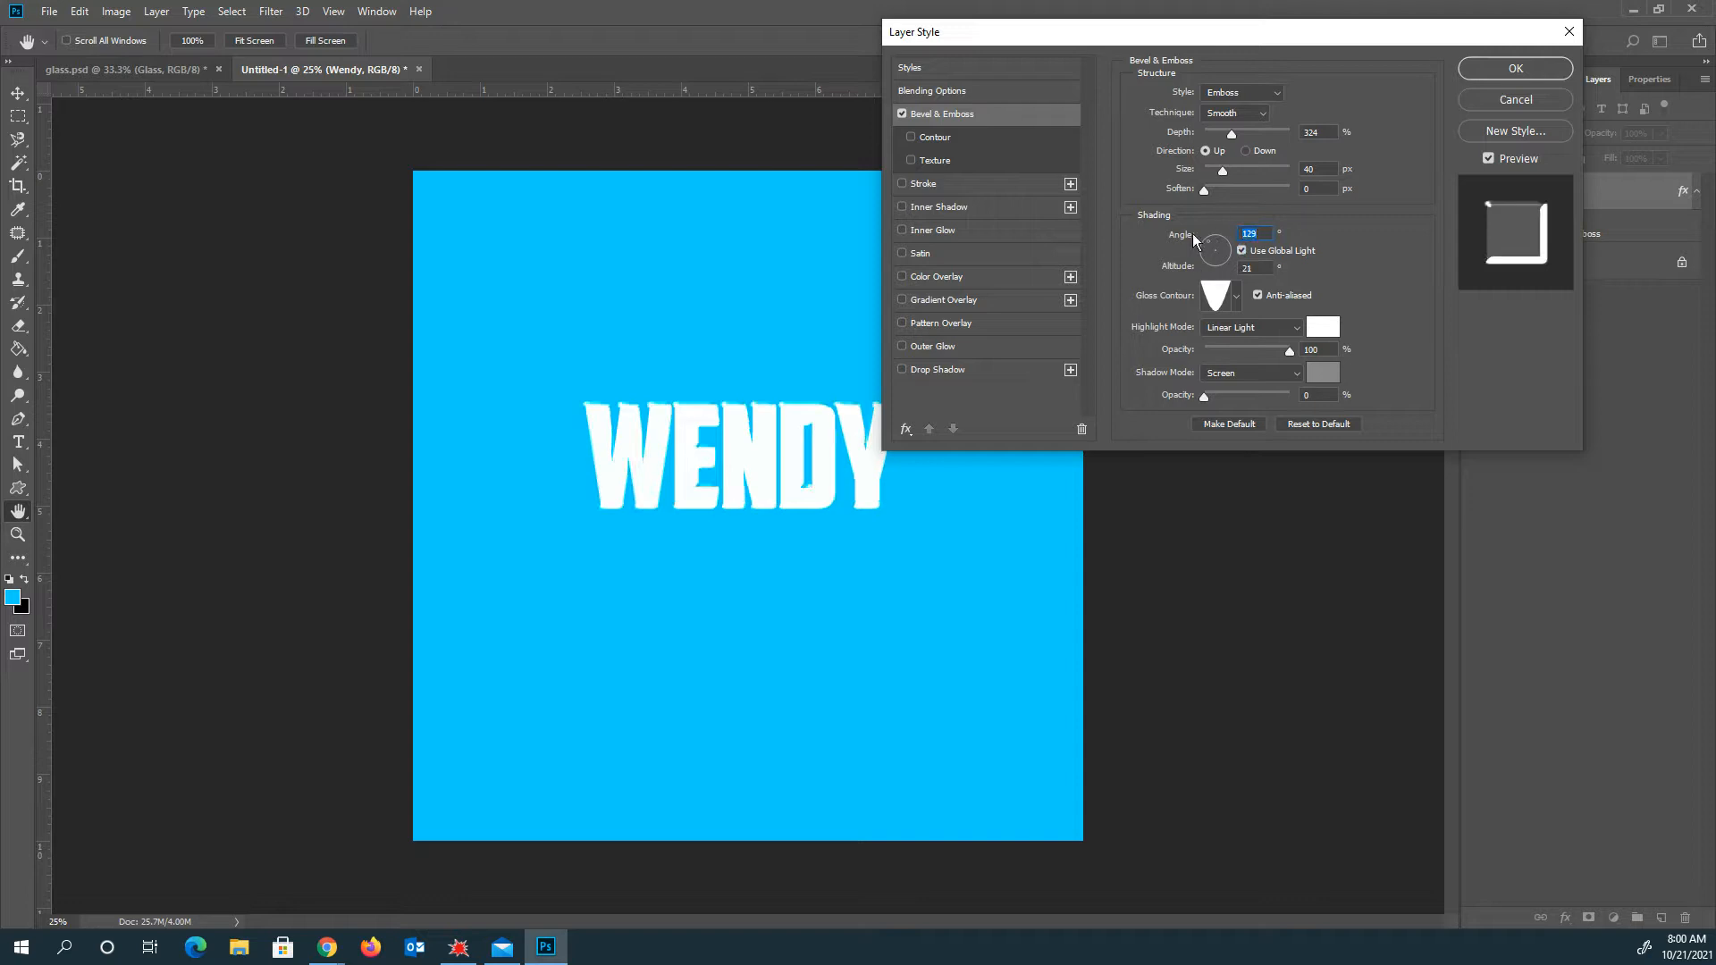
Step: Change the bevel style to Inner Bevel with depth 209%, size 13 px and direction Down
left_click(1238, 93)
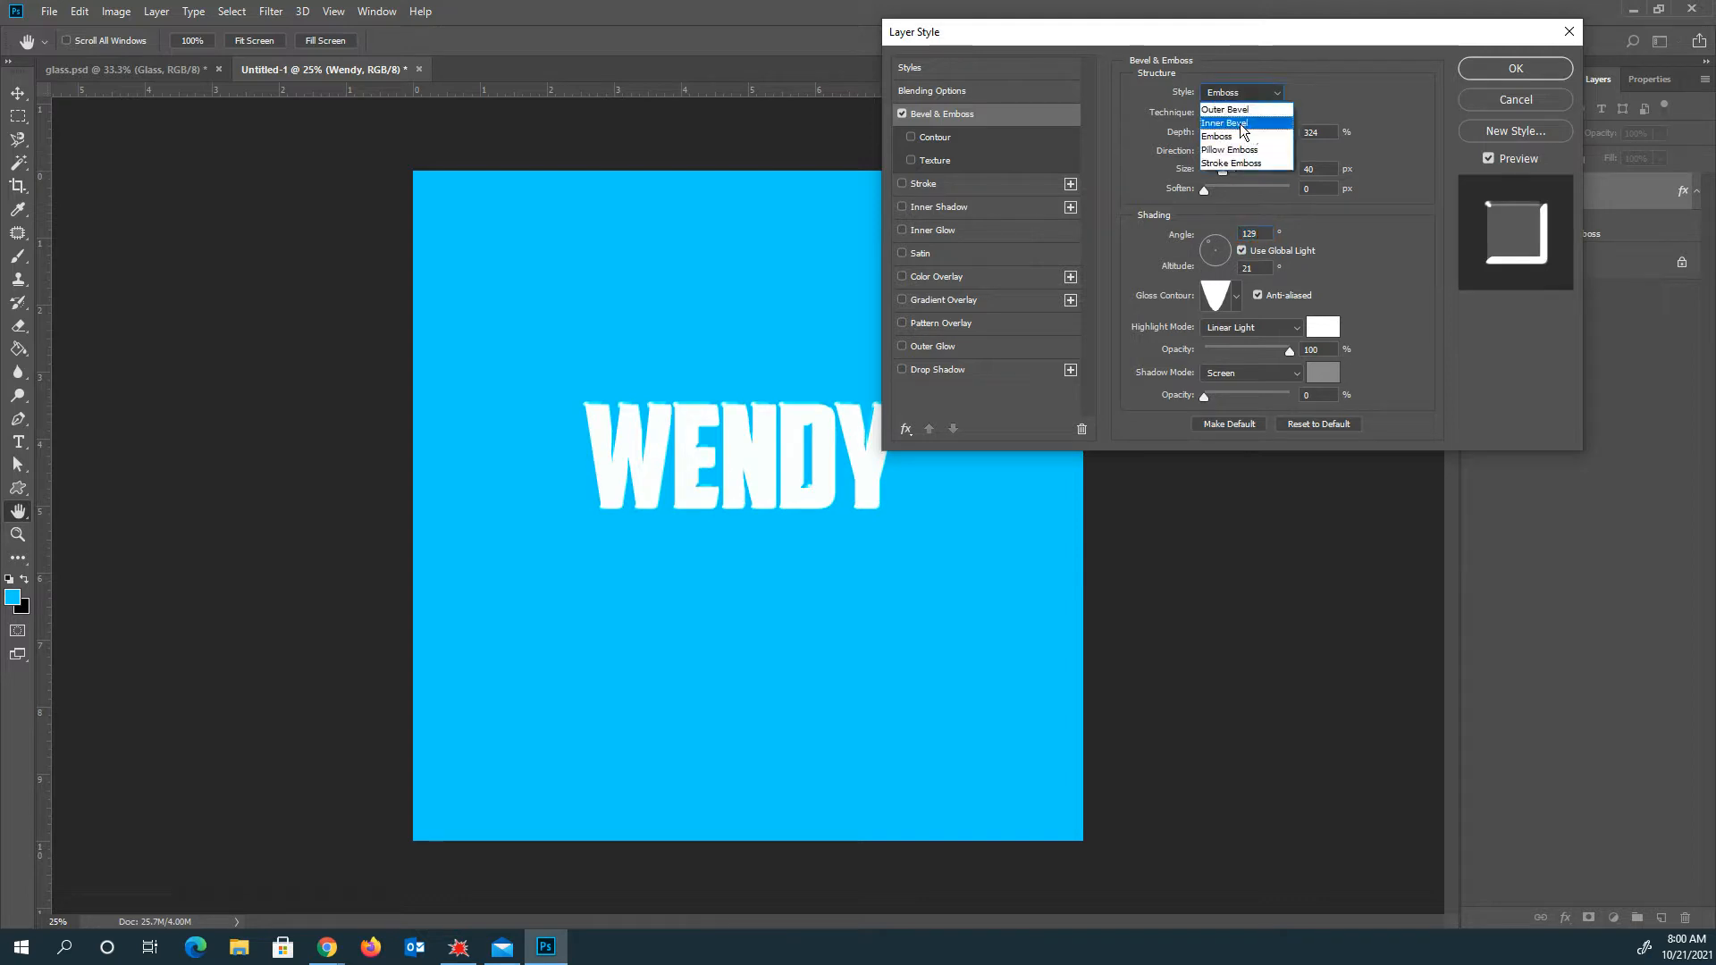
left_click(1241, 123)
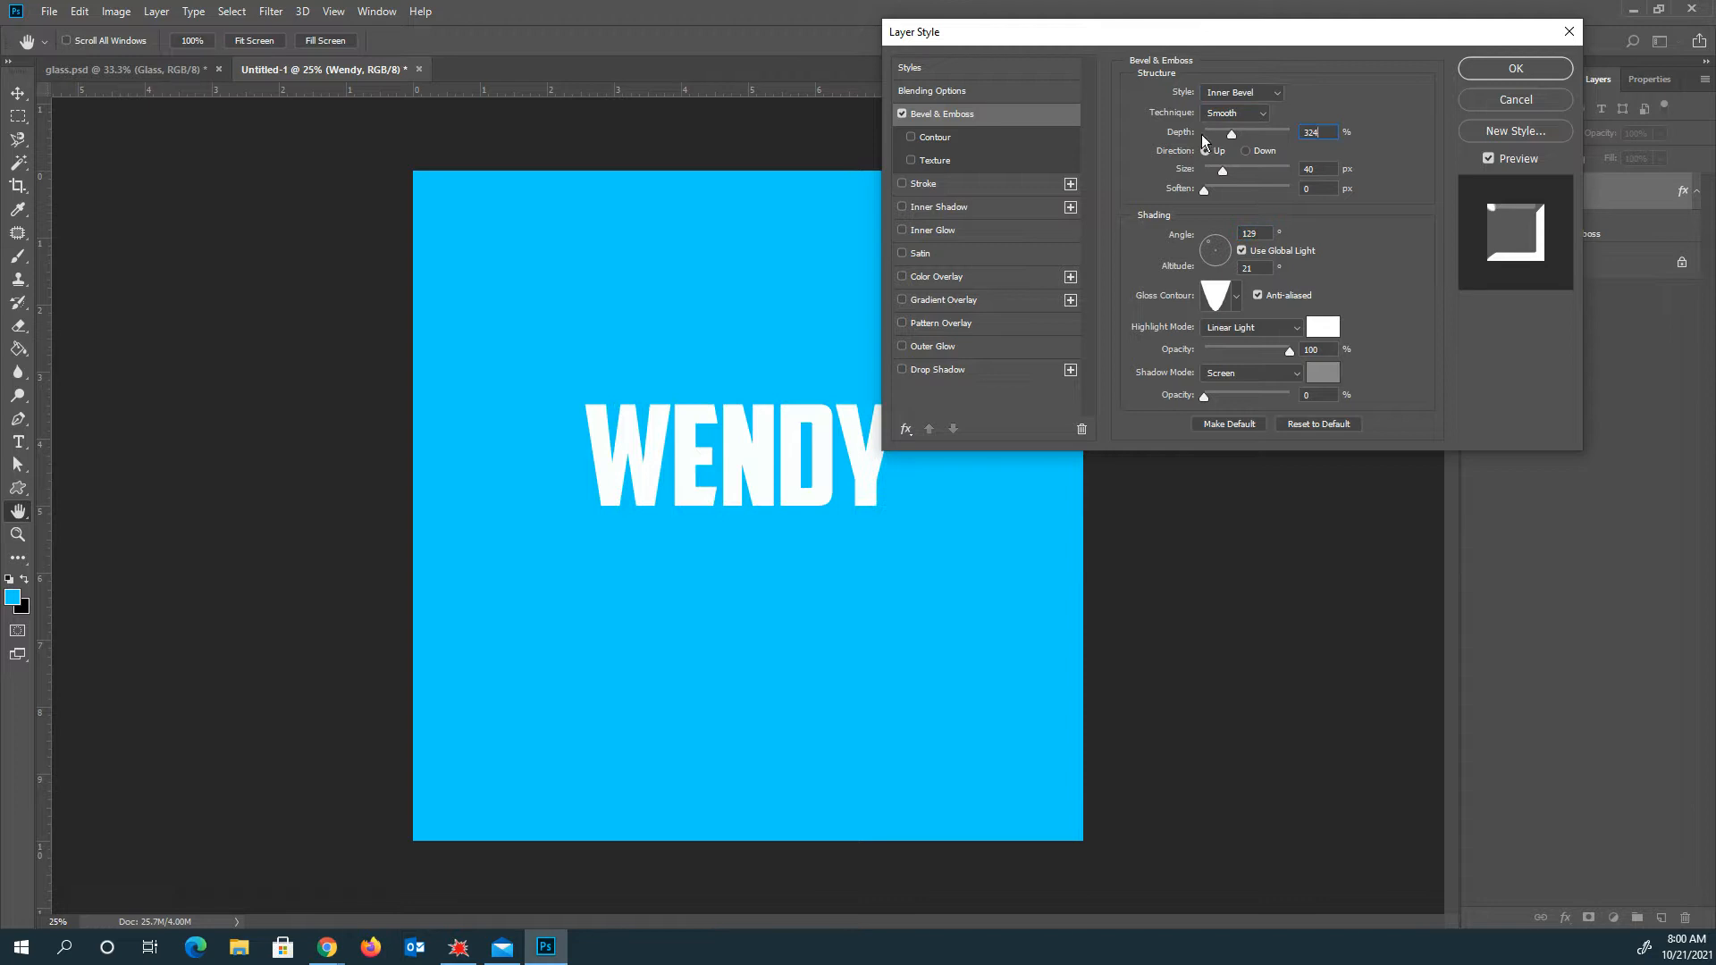
left_click_drag(1234, 133, 1213, 171)
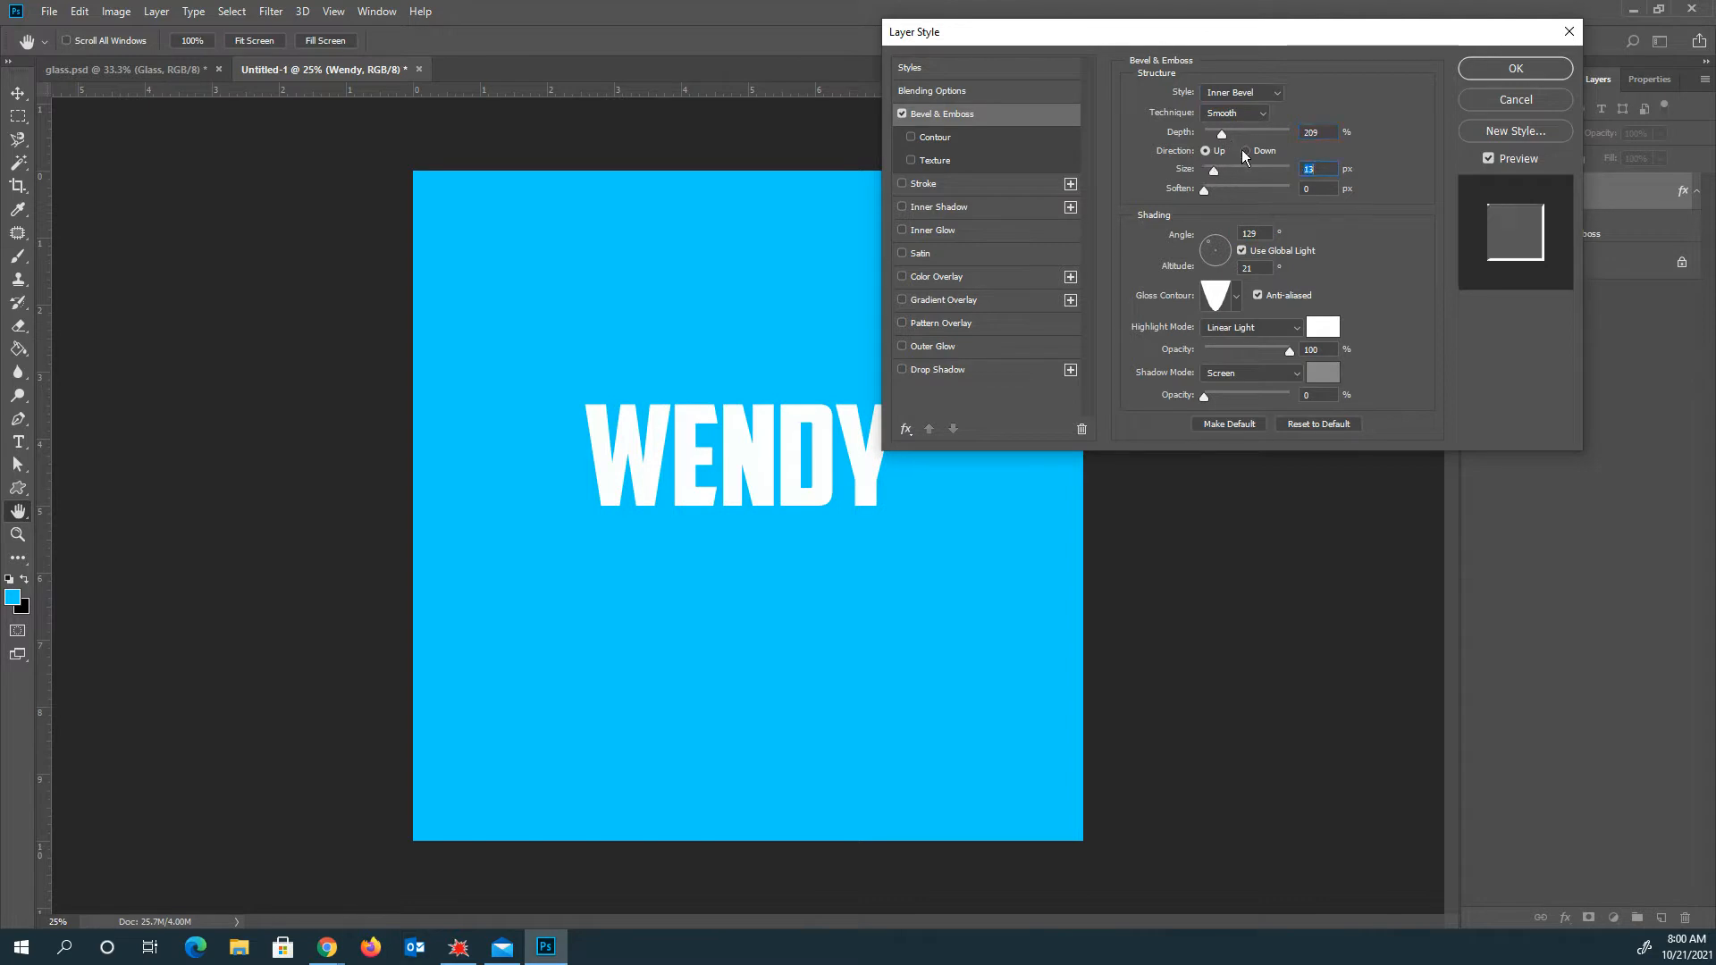
left_click(1247, 152)
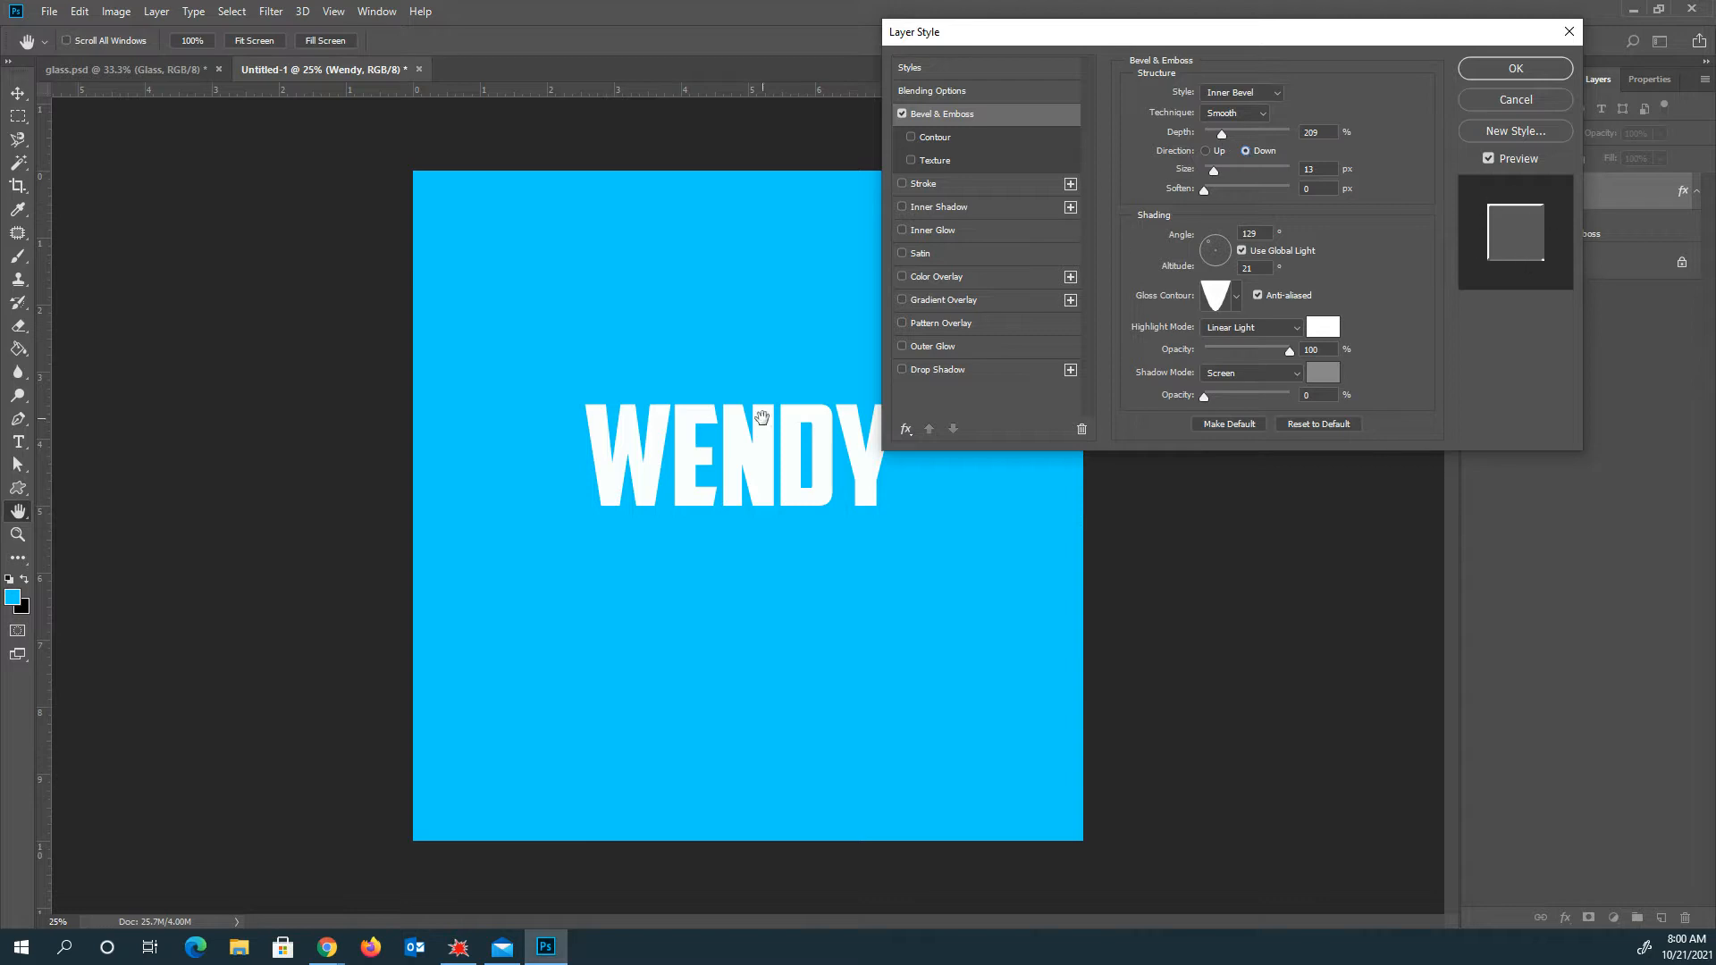
Step: Try the Normal highlight mode for the bevel and reset the Bevel & Emboss settings to their defaults
left_click(1256, 328)
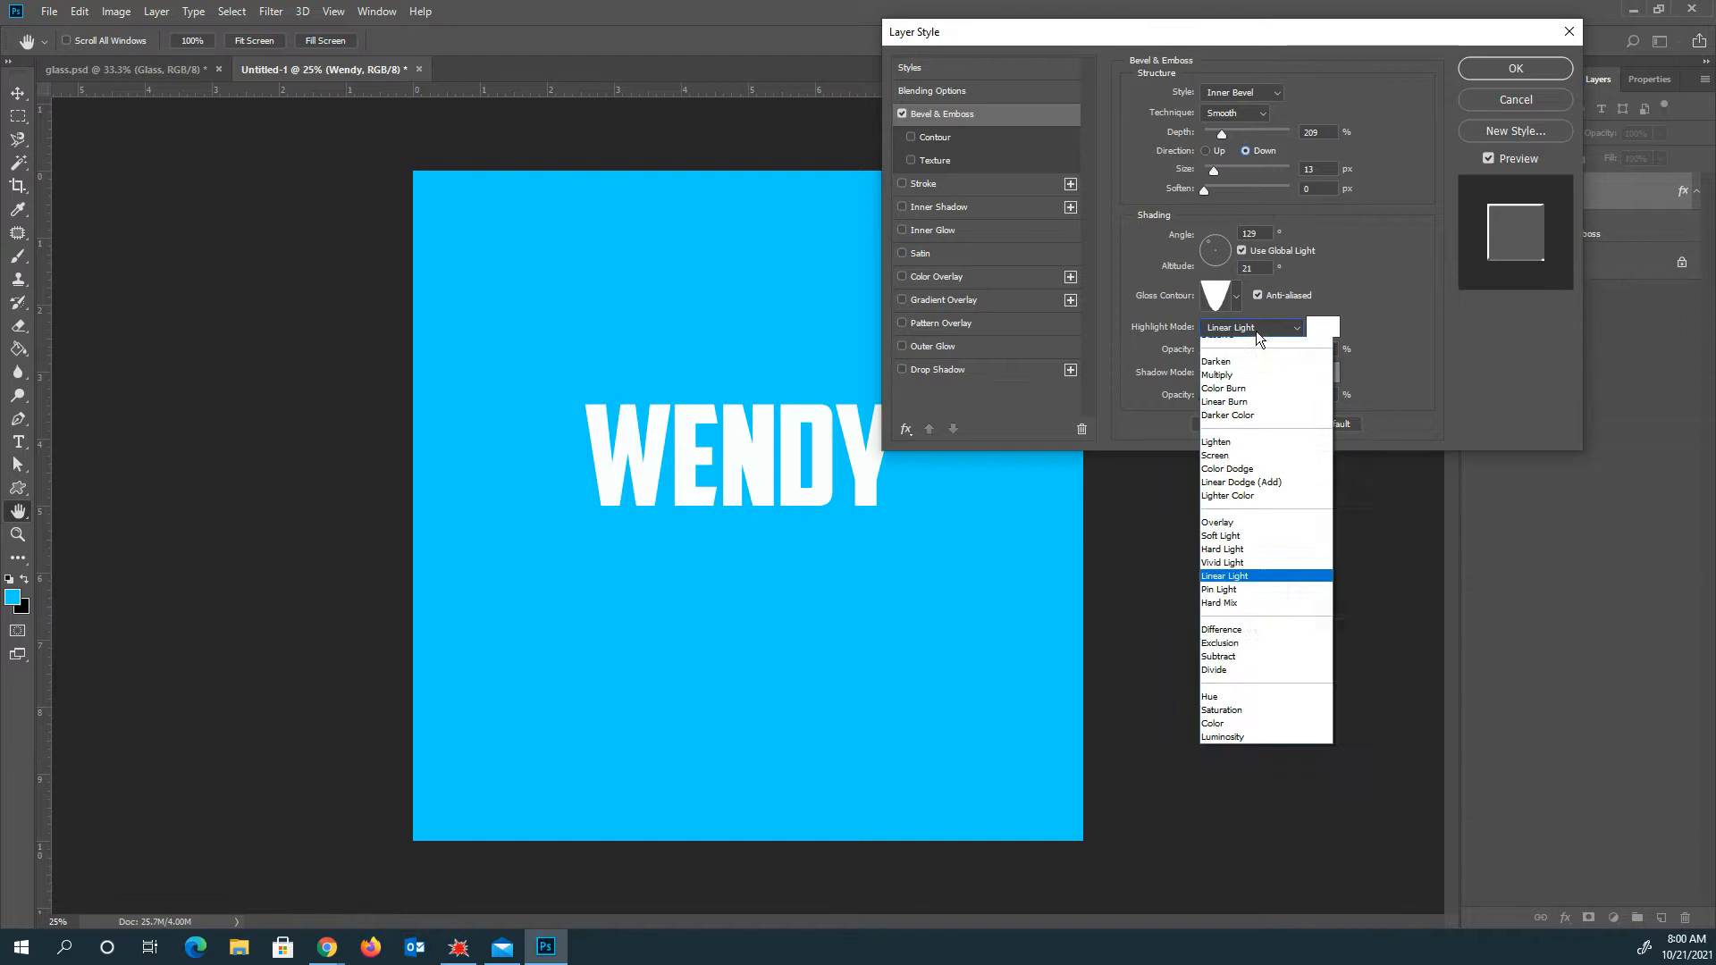
left_click(1239, 354)
left_click(1237, 372)
left_click(1238, 391)
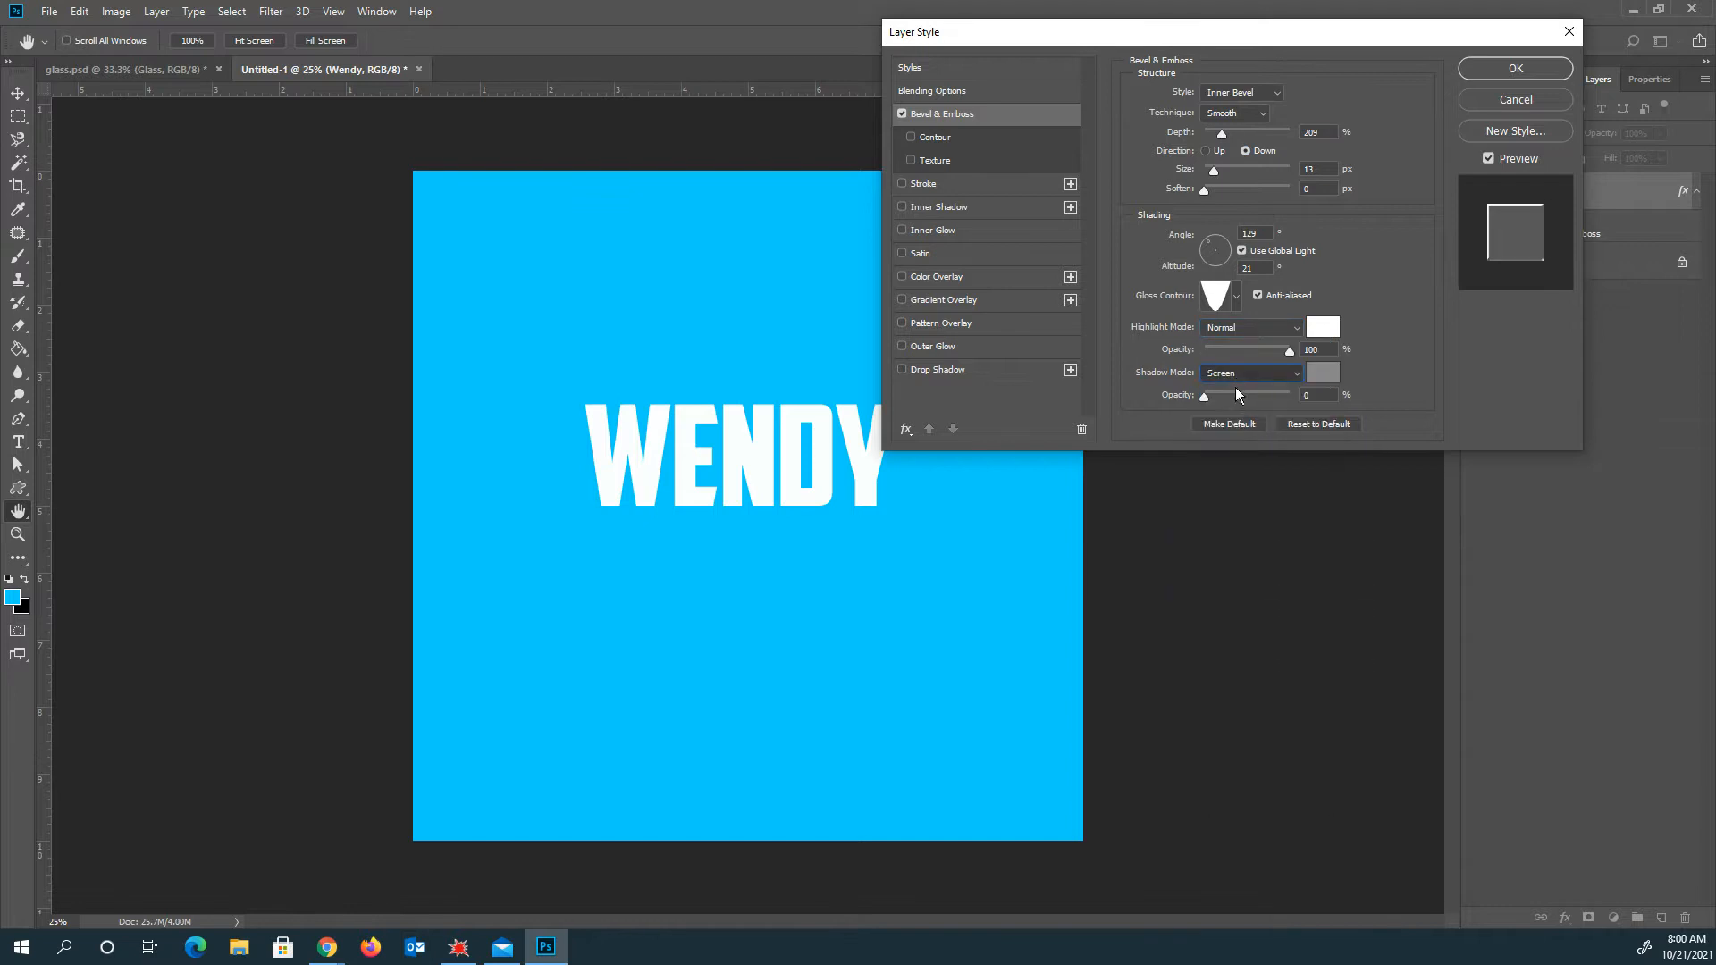
left_click(1319, 425)
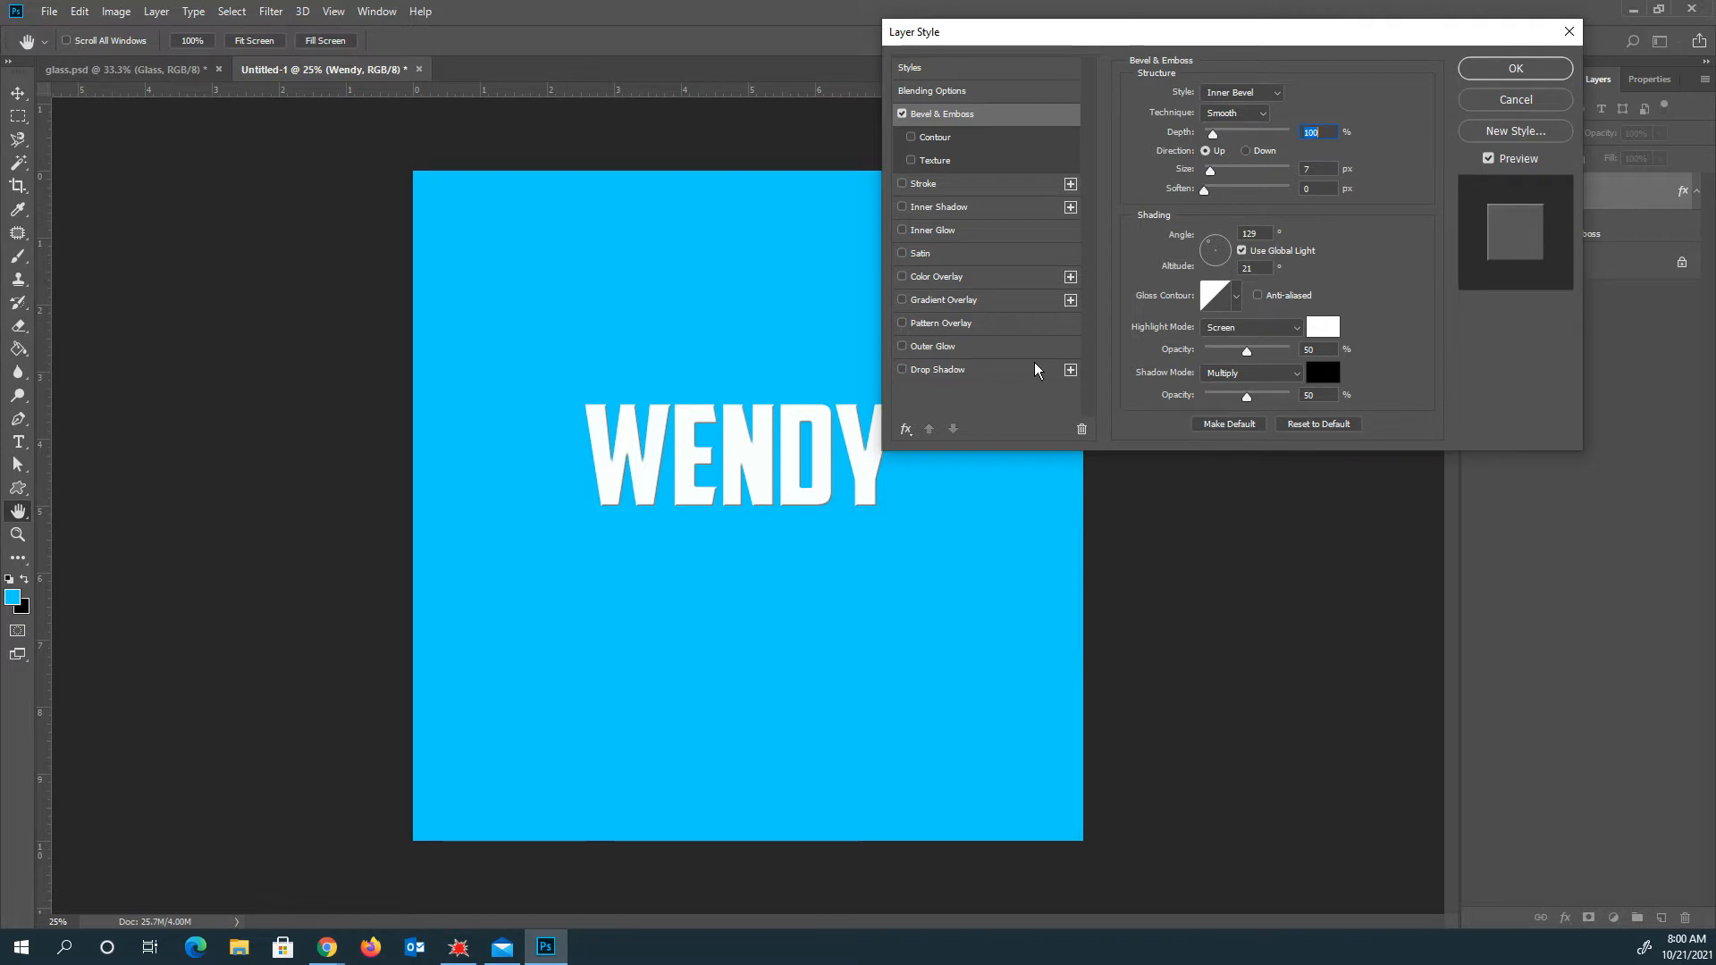
Step: Set the bevel style to Emboss with a depth of 292% and a size of 38 px
left_click(1265, 95)
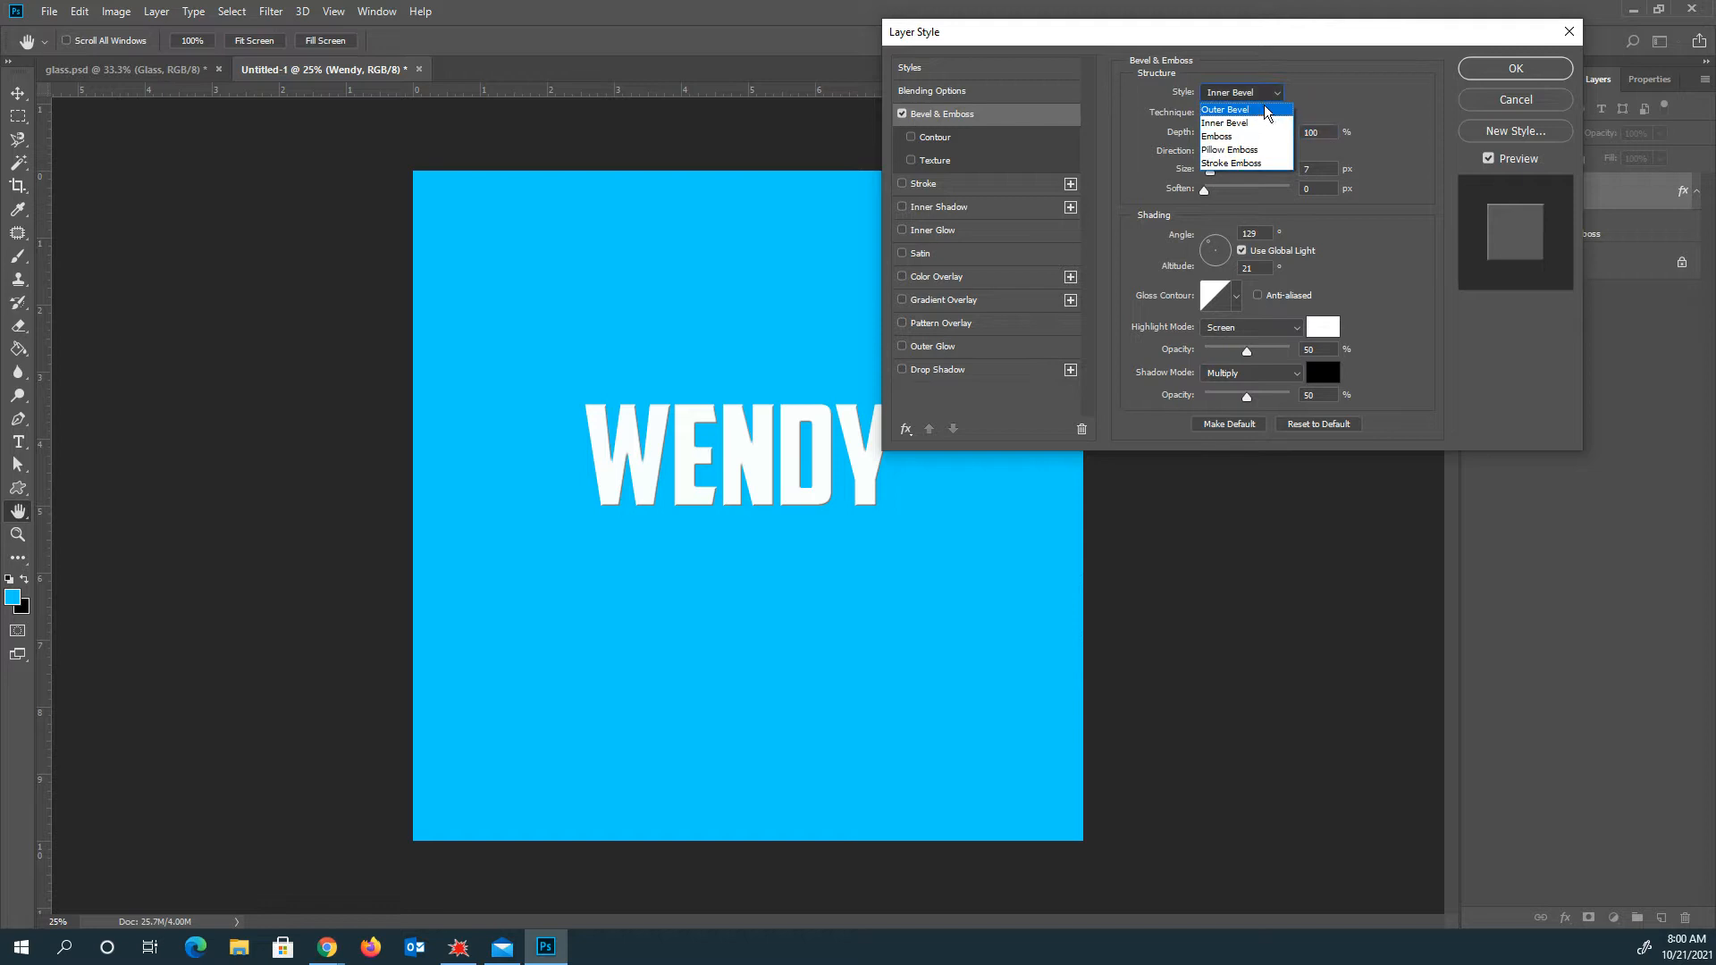
left_click(1260, 109)
left_click(1267, 93)
left_click(1243, 128)
left_click_drag(1213, 134, 1222, 172)
left_click_drag(1219, 173, 1221, 174)
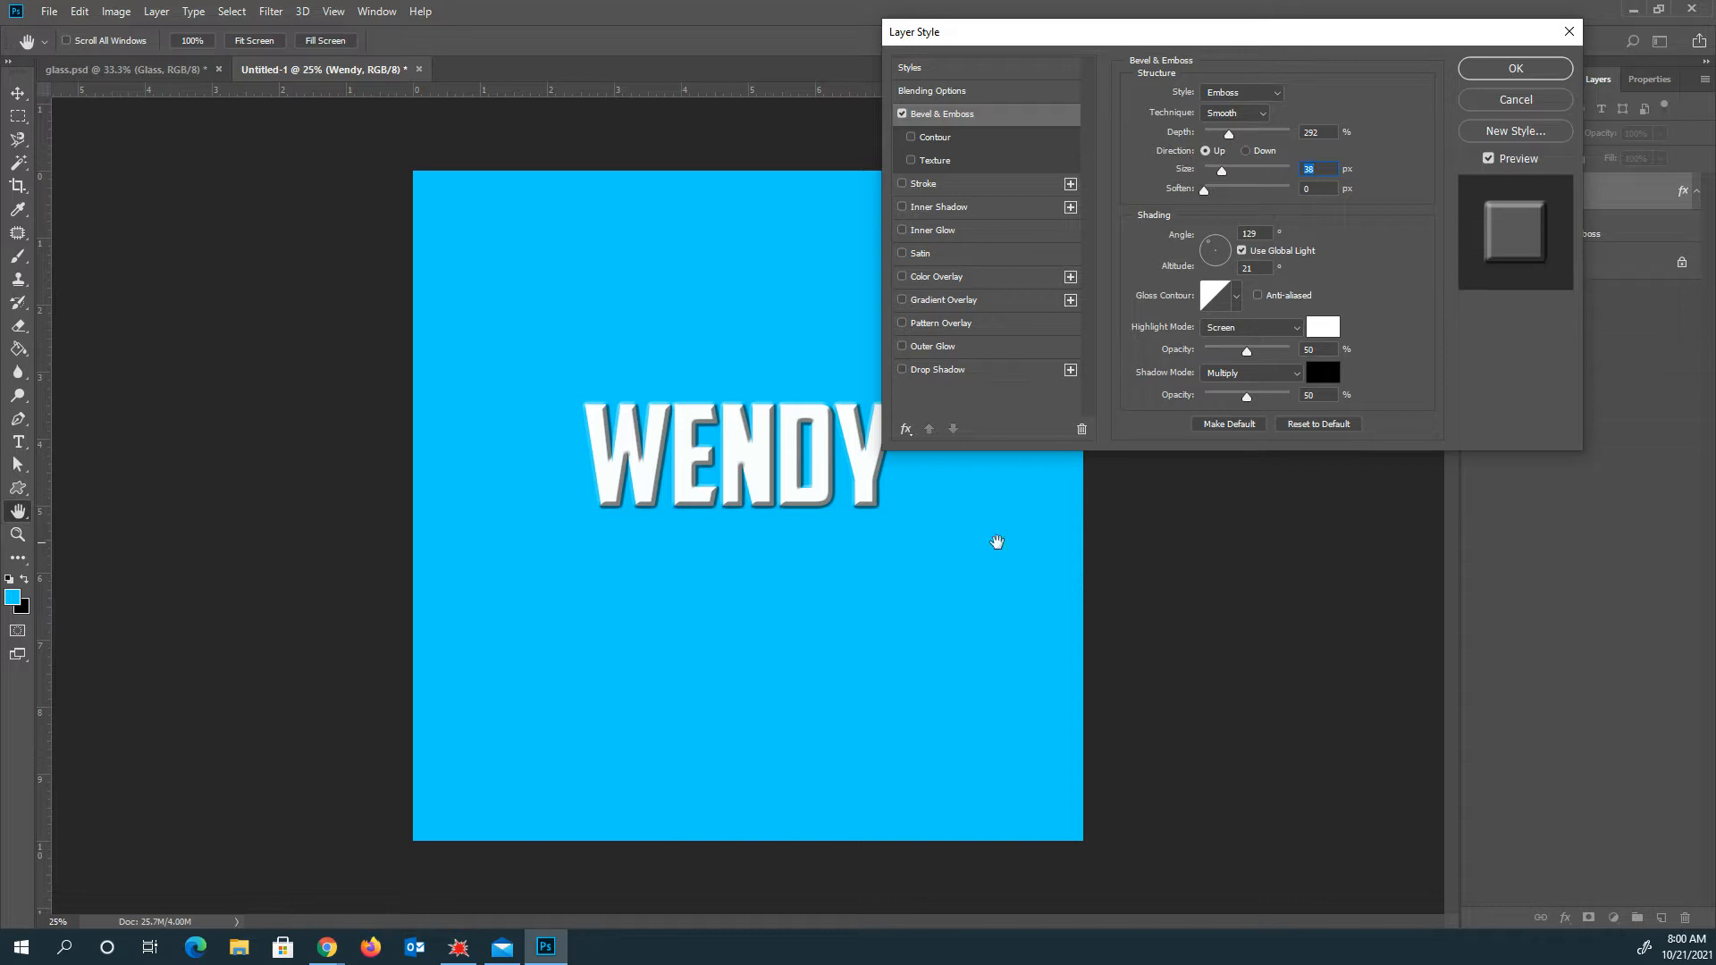
Step: Turn off Bevel & Emboss and add a Stroke effect with default settings and a size of 8 px
left_click(900, 115)
left_click(922, 183)
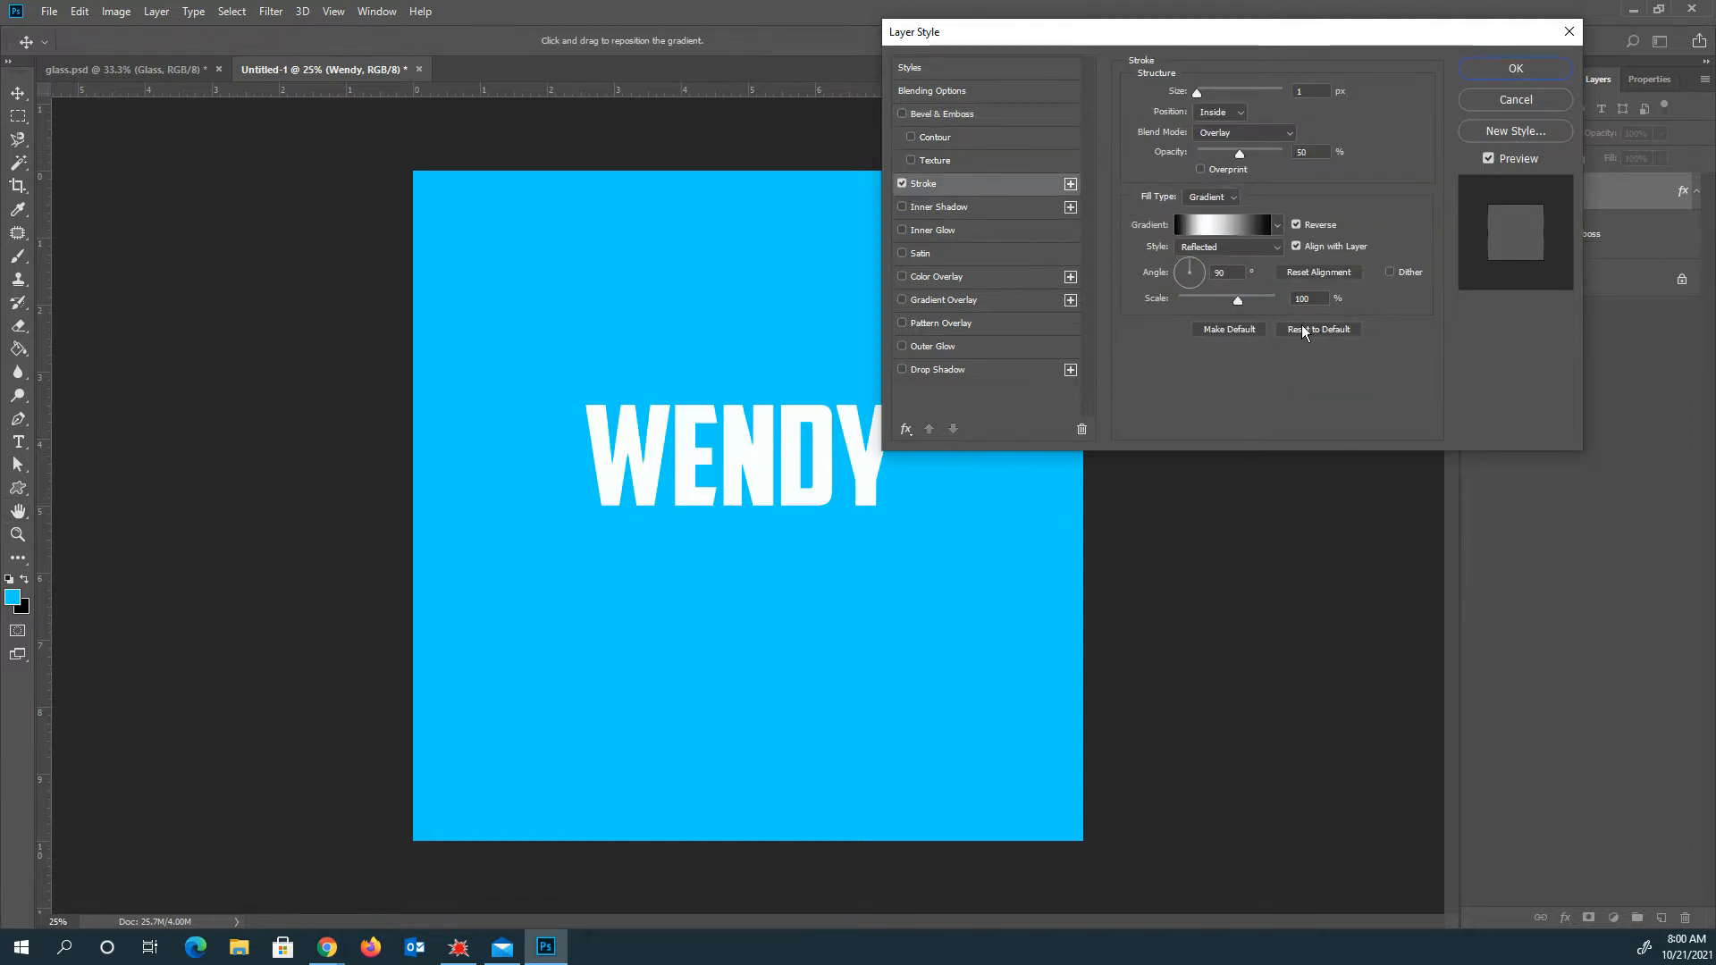
left_click(1332, 331)
left_click_drag(1205, 93, 1204, 95)
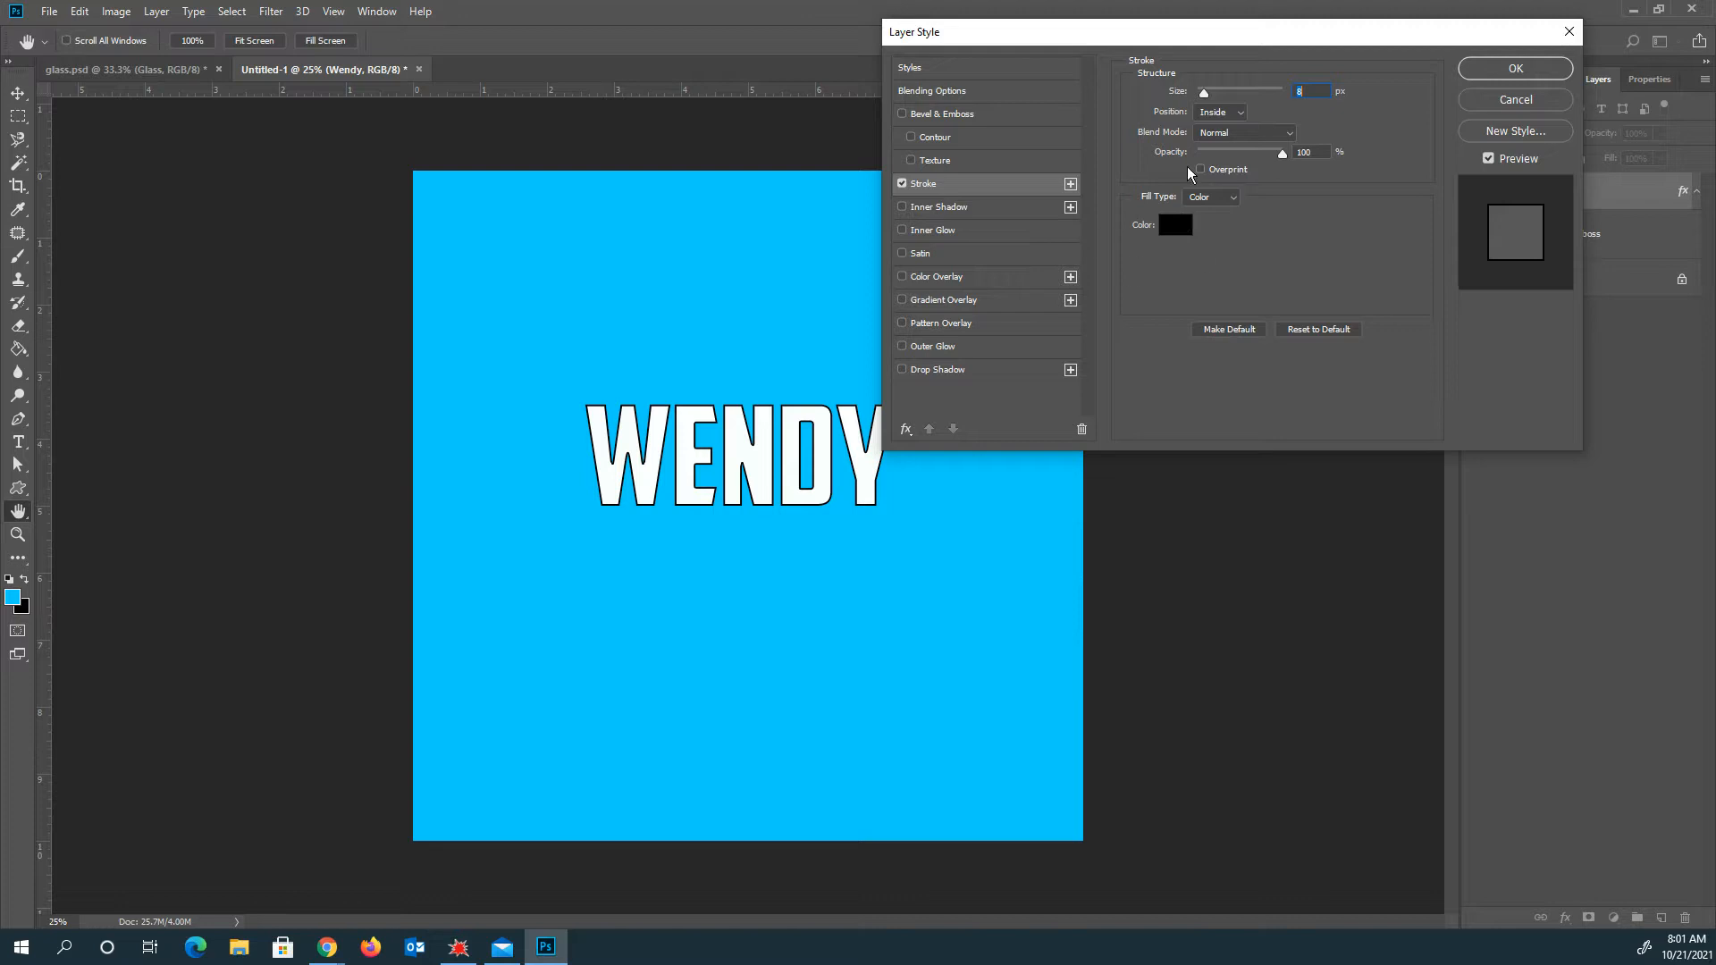
Step: Try the Outside and Center positions for the stroke, ending on Outside
left_click(1232, 110)
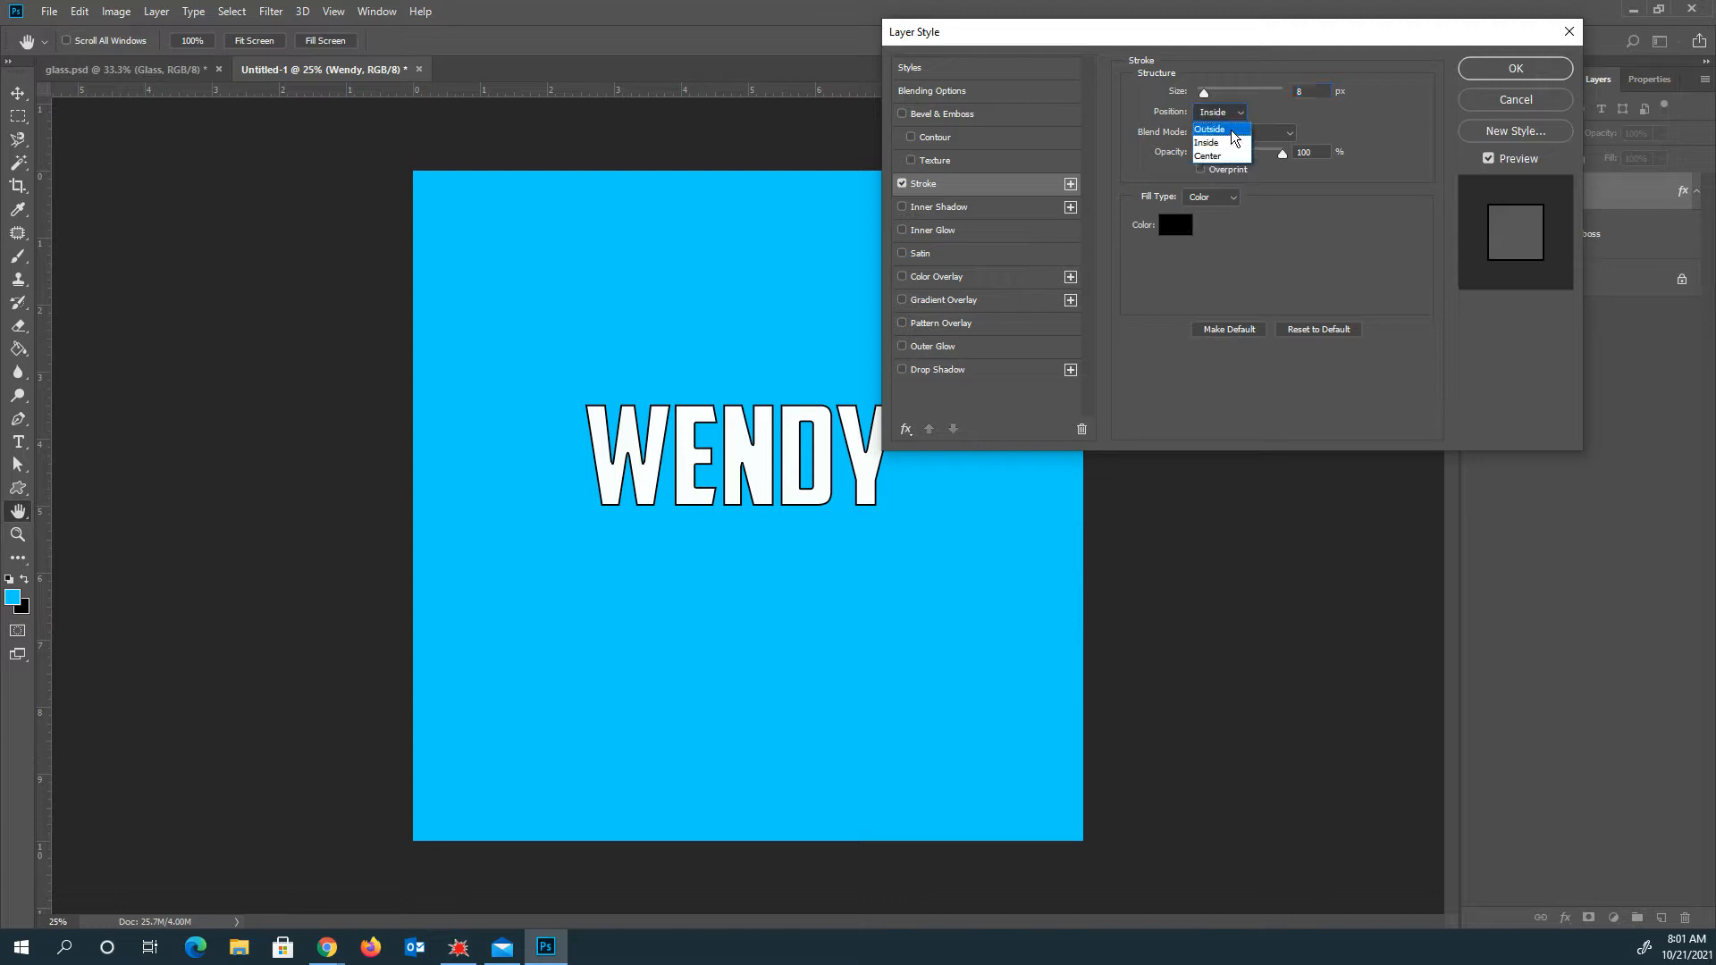
left_click(1230, 131)
left_click(1240, 115)
left_click(1216, 156)
left_click(1238, 113)
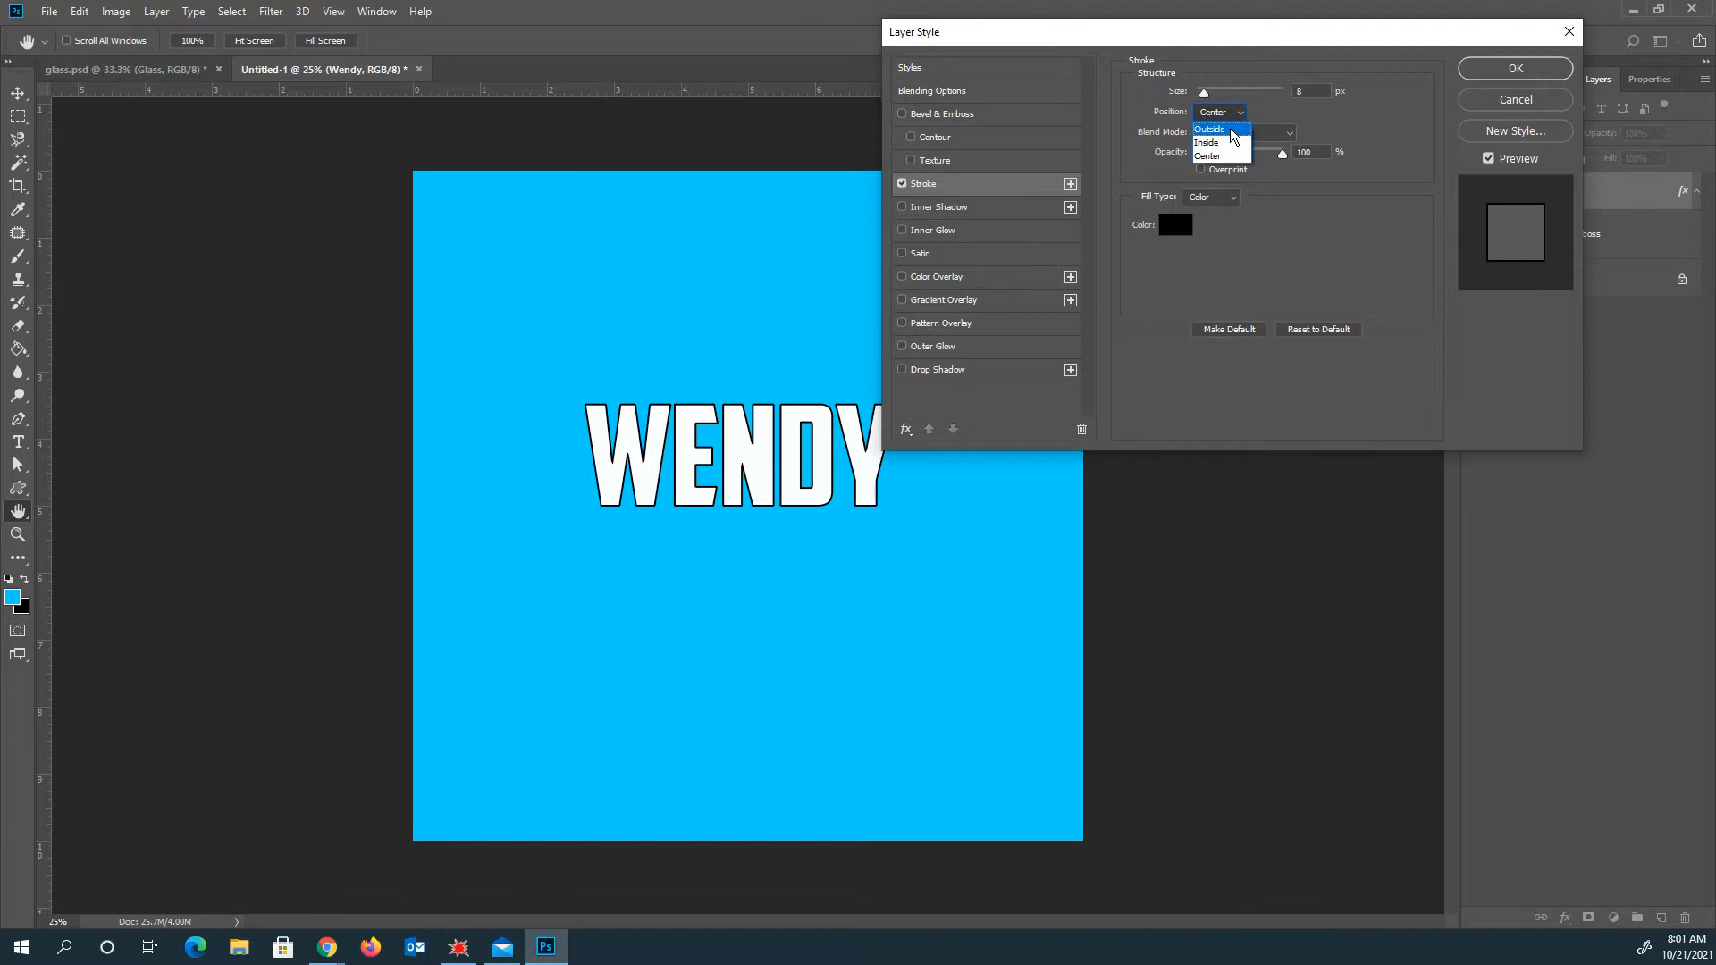
left_click(1230, 128)
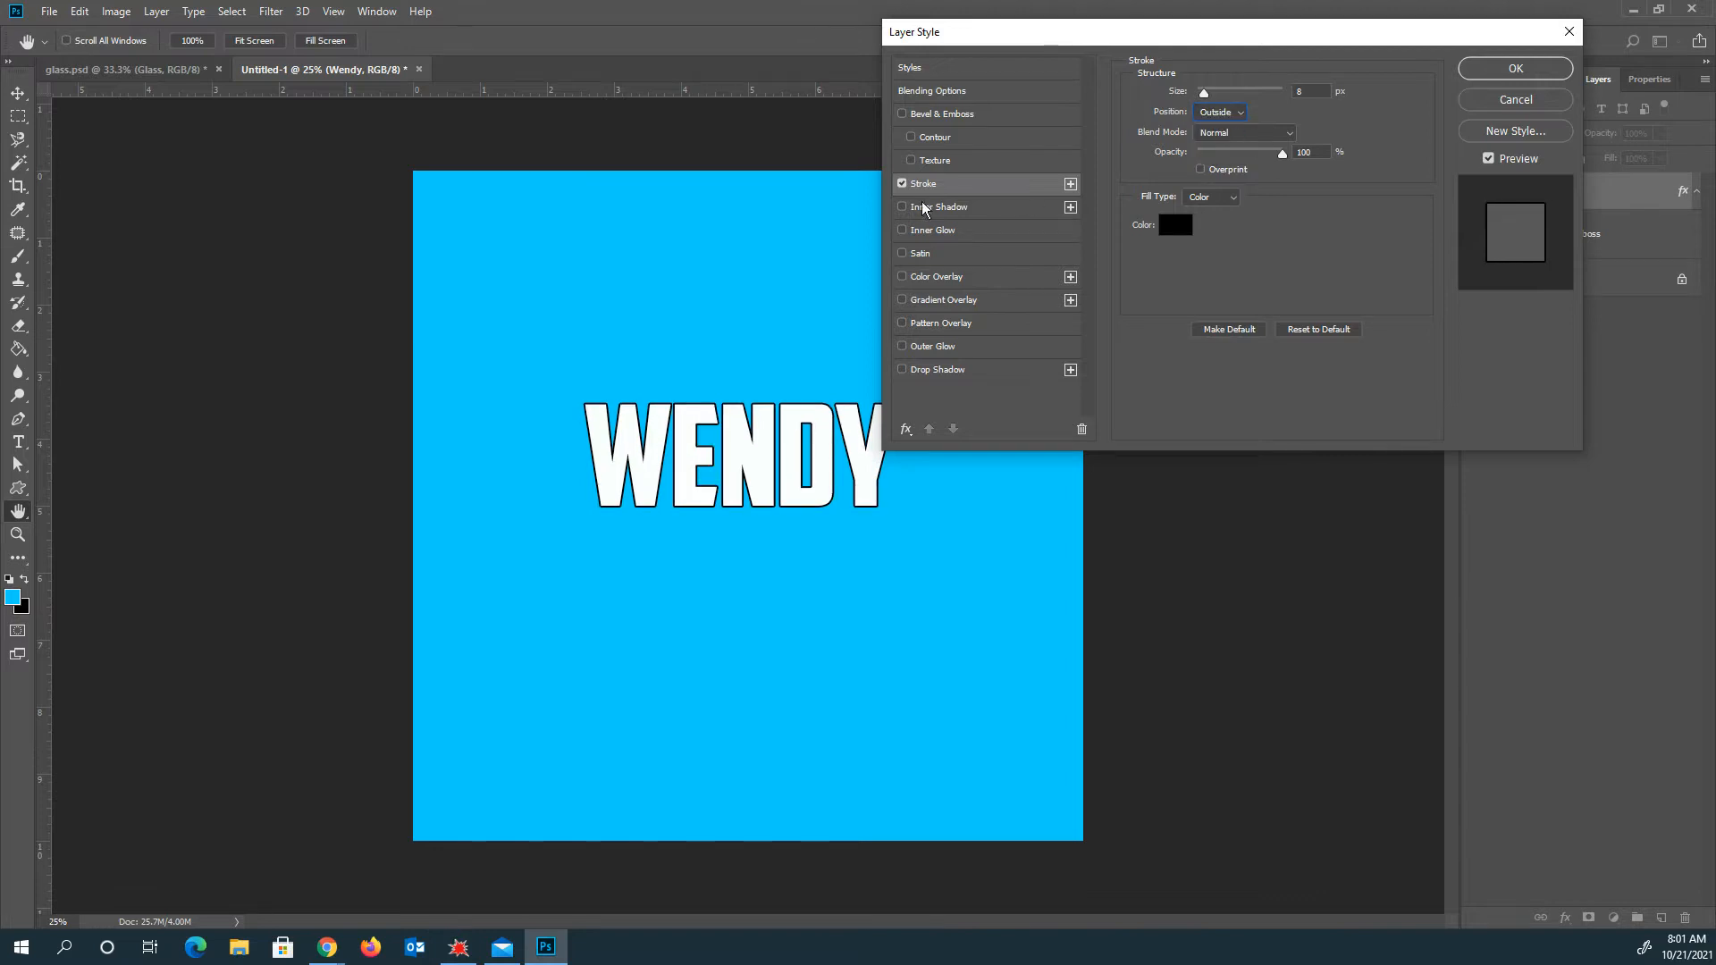
Step: Change the stroke's fill type to Gradient and apply the Spectrum preset
left_click(1198, 197)
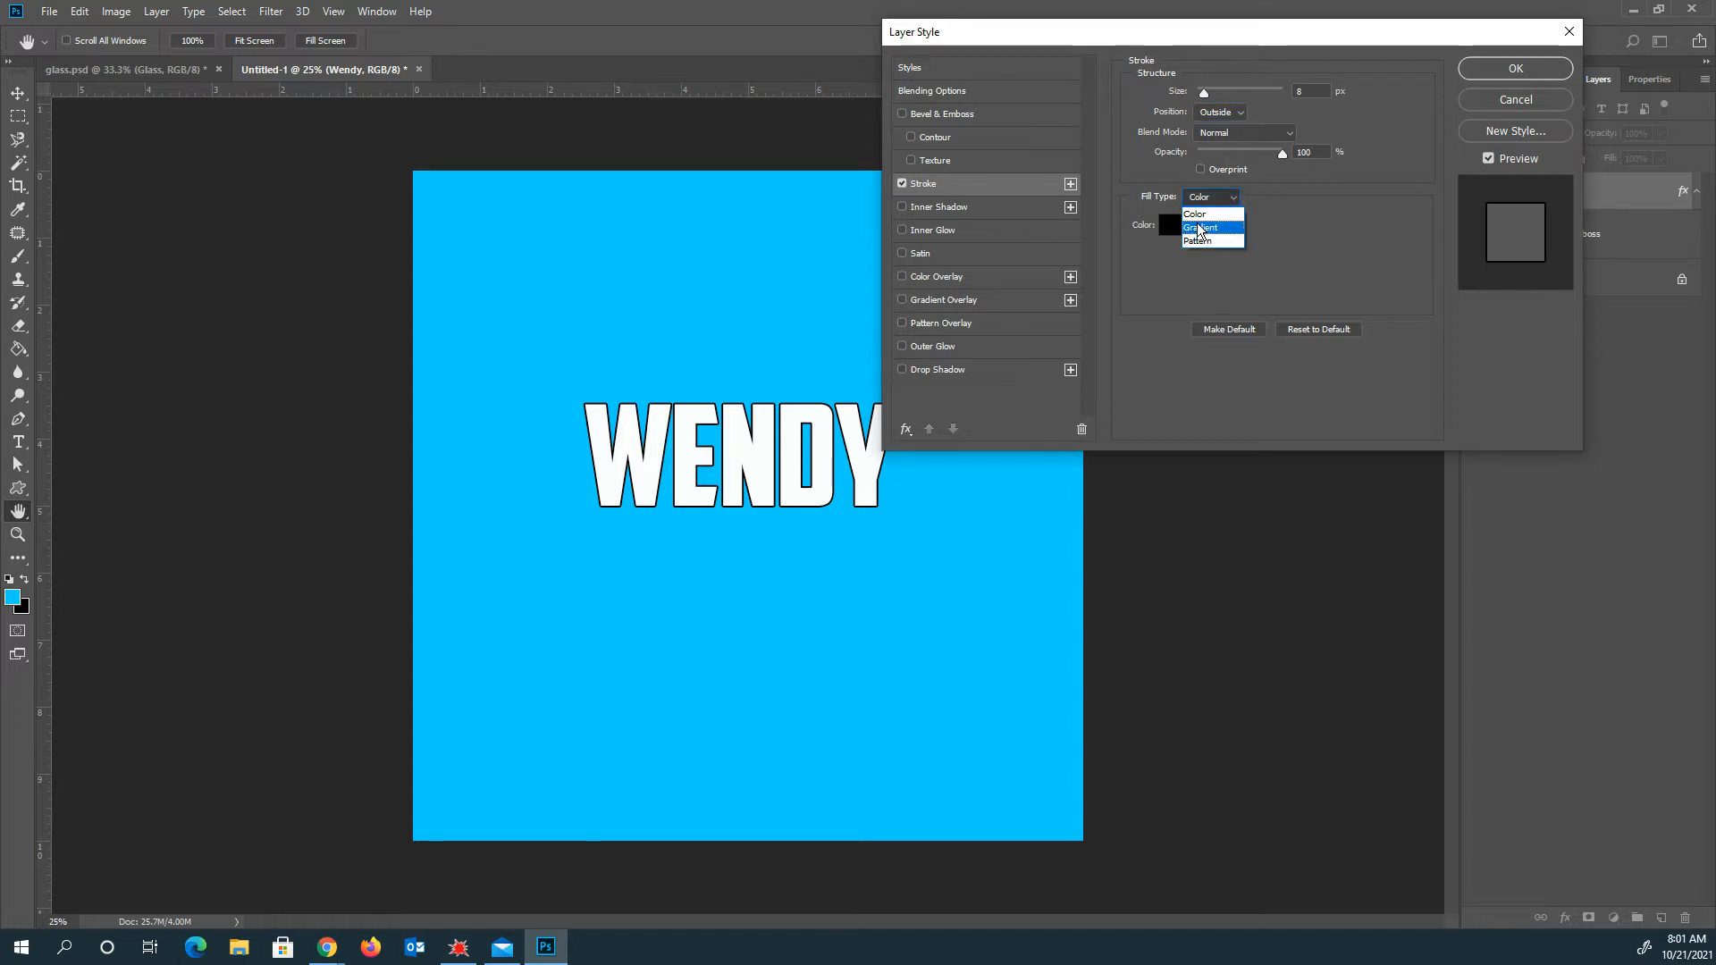
left_click(1199, 228)
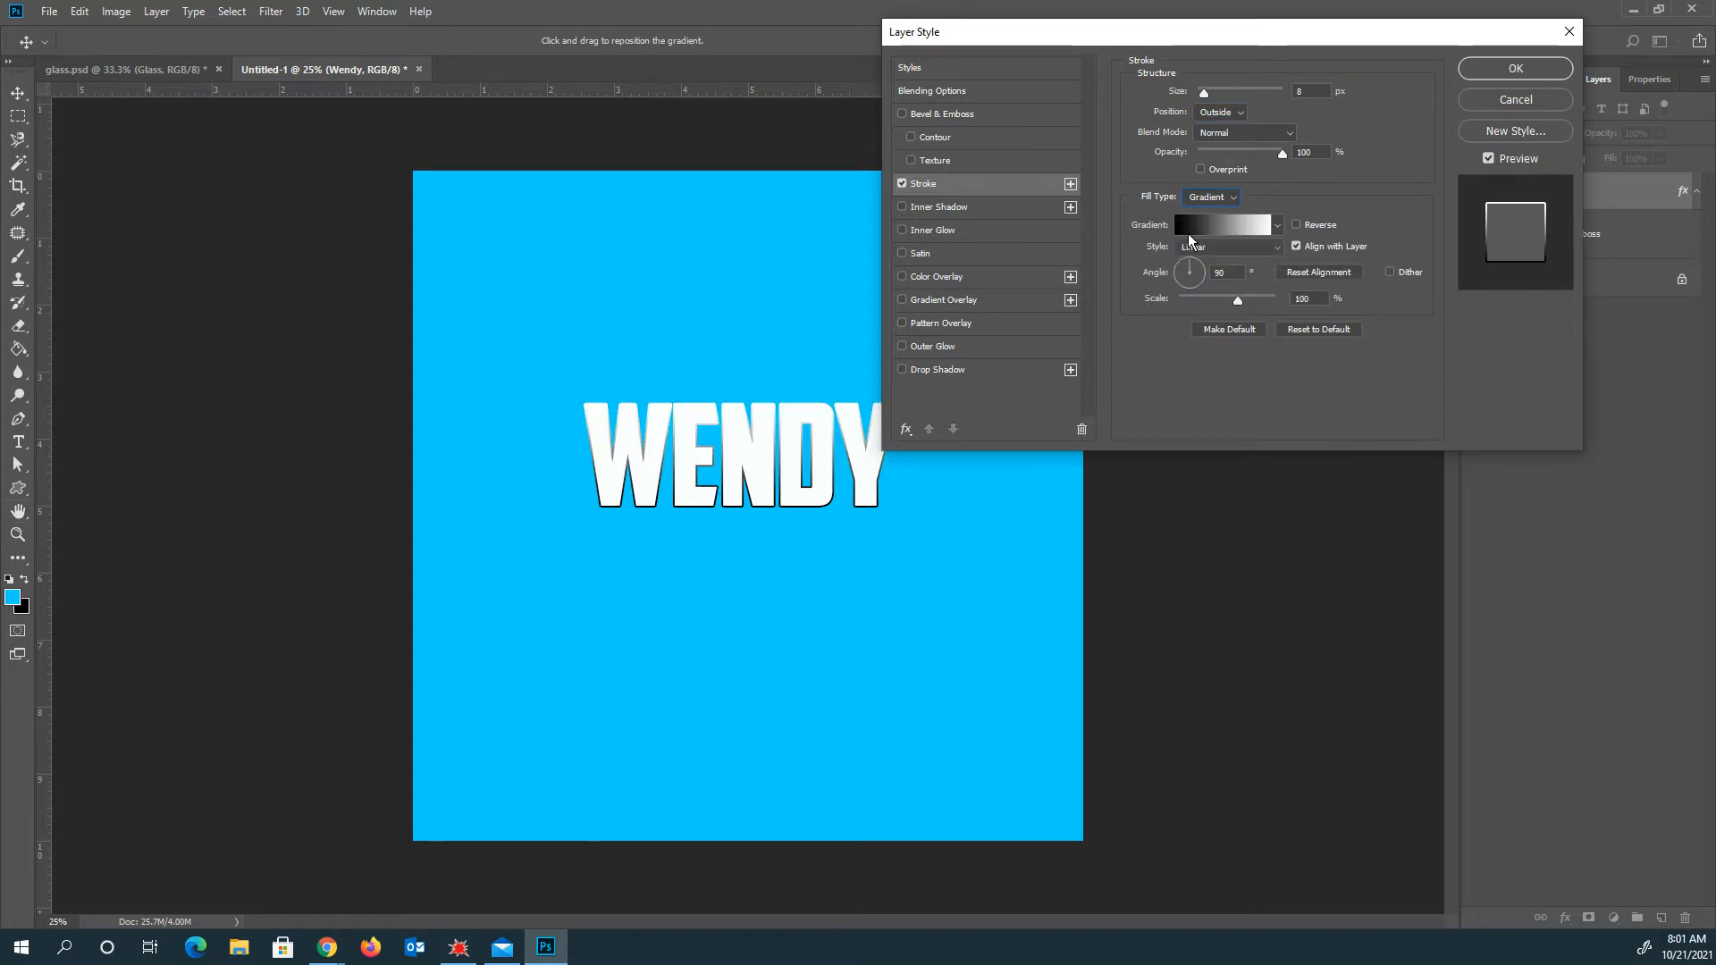
left_click(1206, 228)
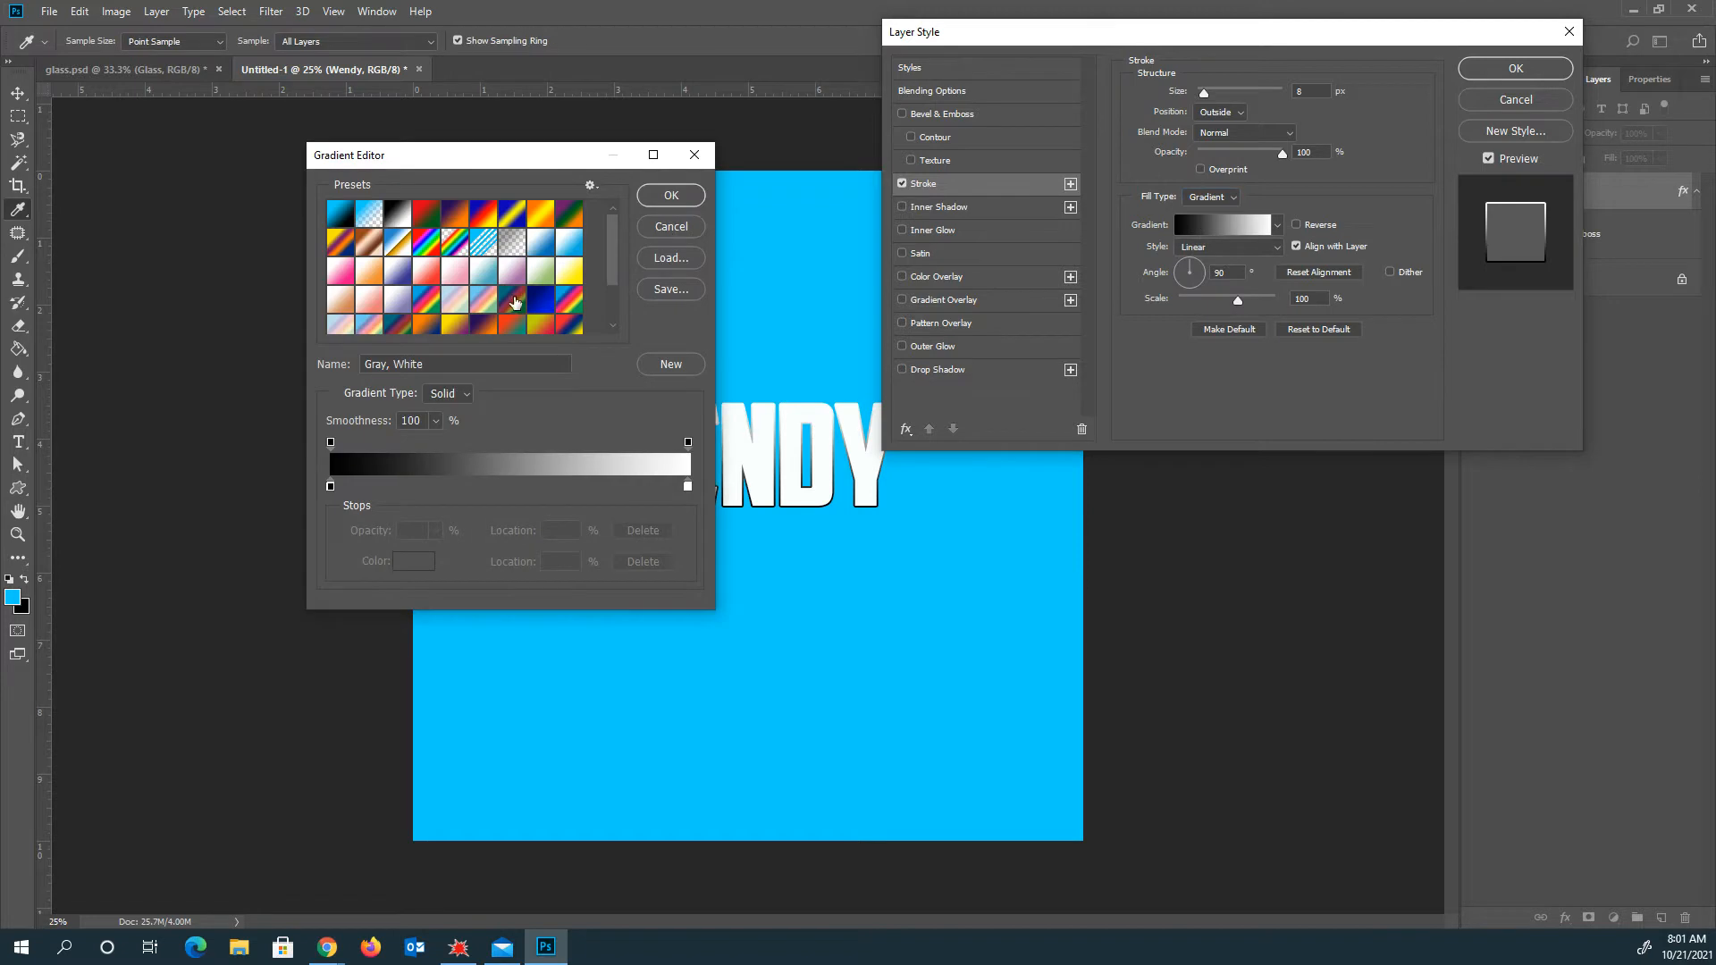
left_click(568, 304)
left_click(568, 322)
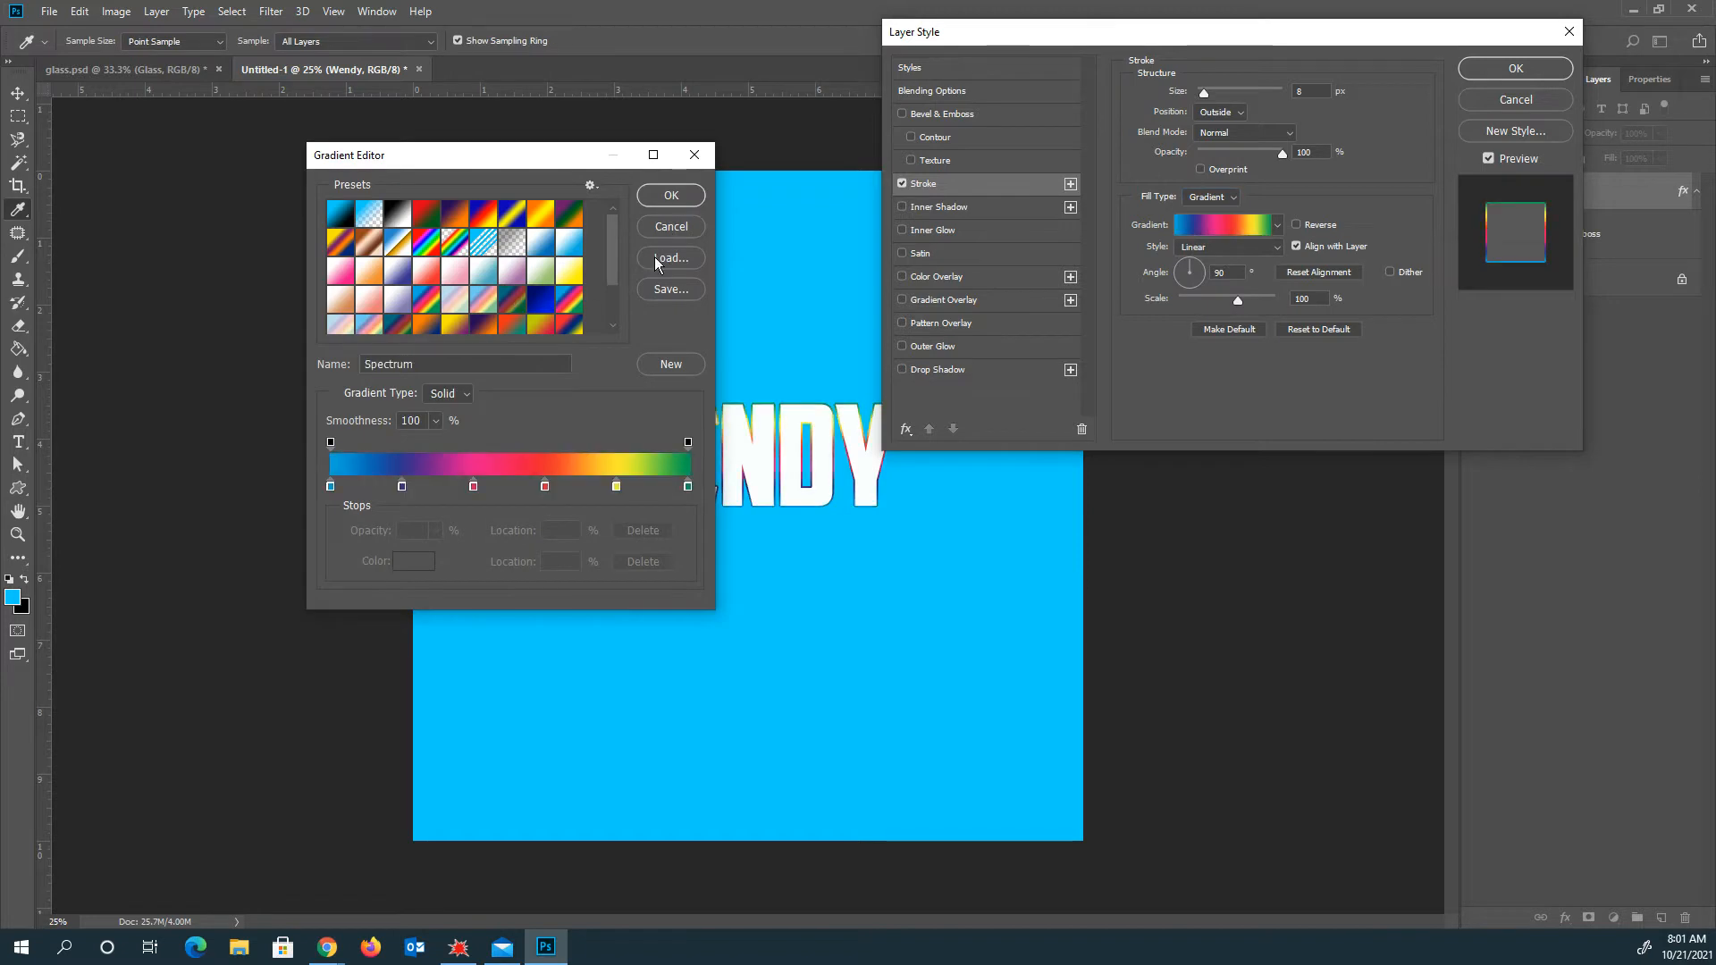
left_click(670, 195)
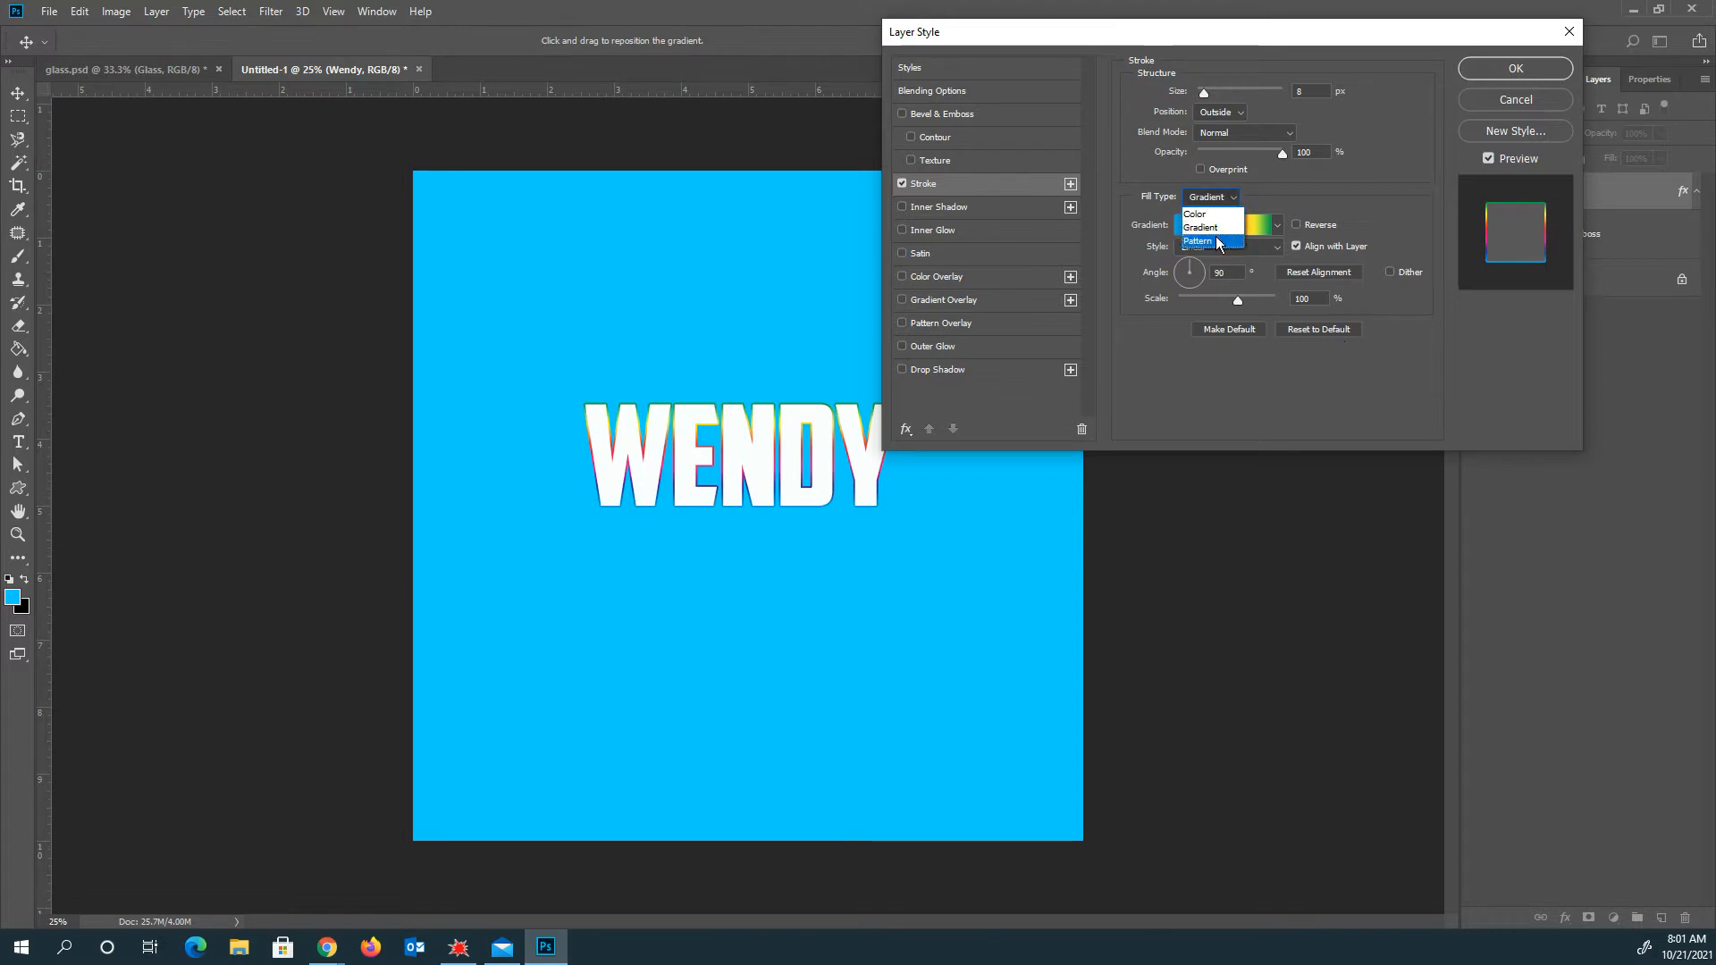
Step: Fill the stroke with the concentric-squares pattern and append the Artist Surfaces set to the available patterns
left_click(1216, 237)
left_click(1230, 243)
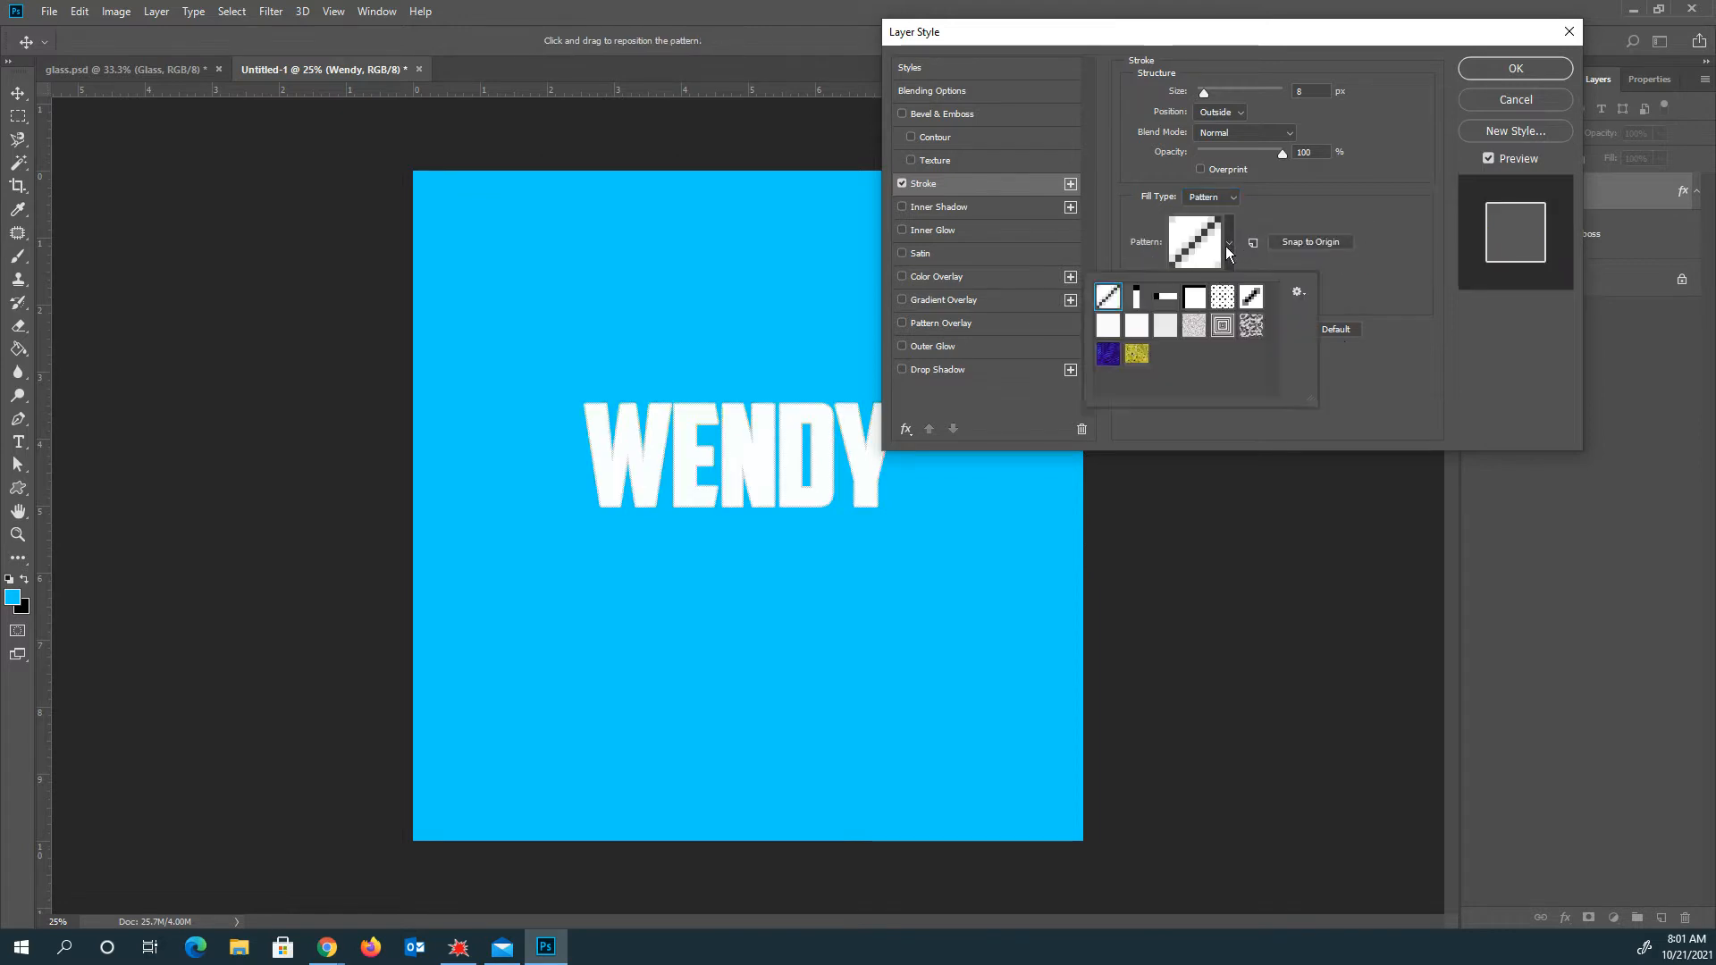
left_click(1223, 328)
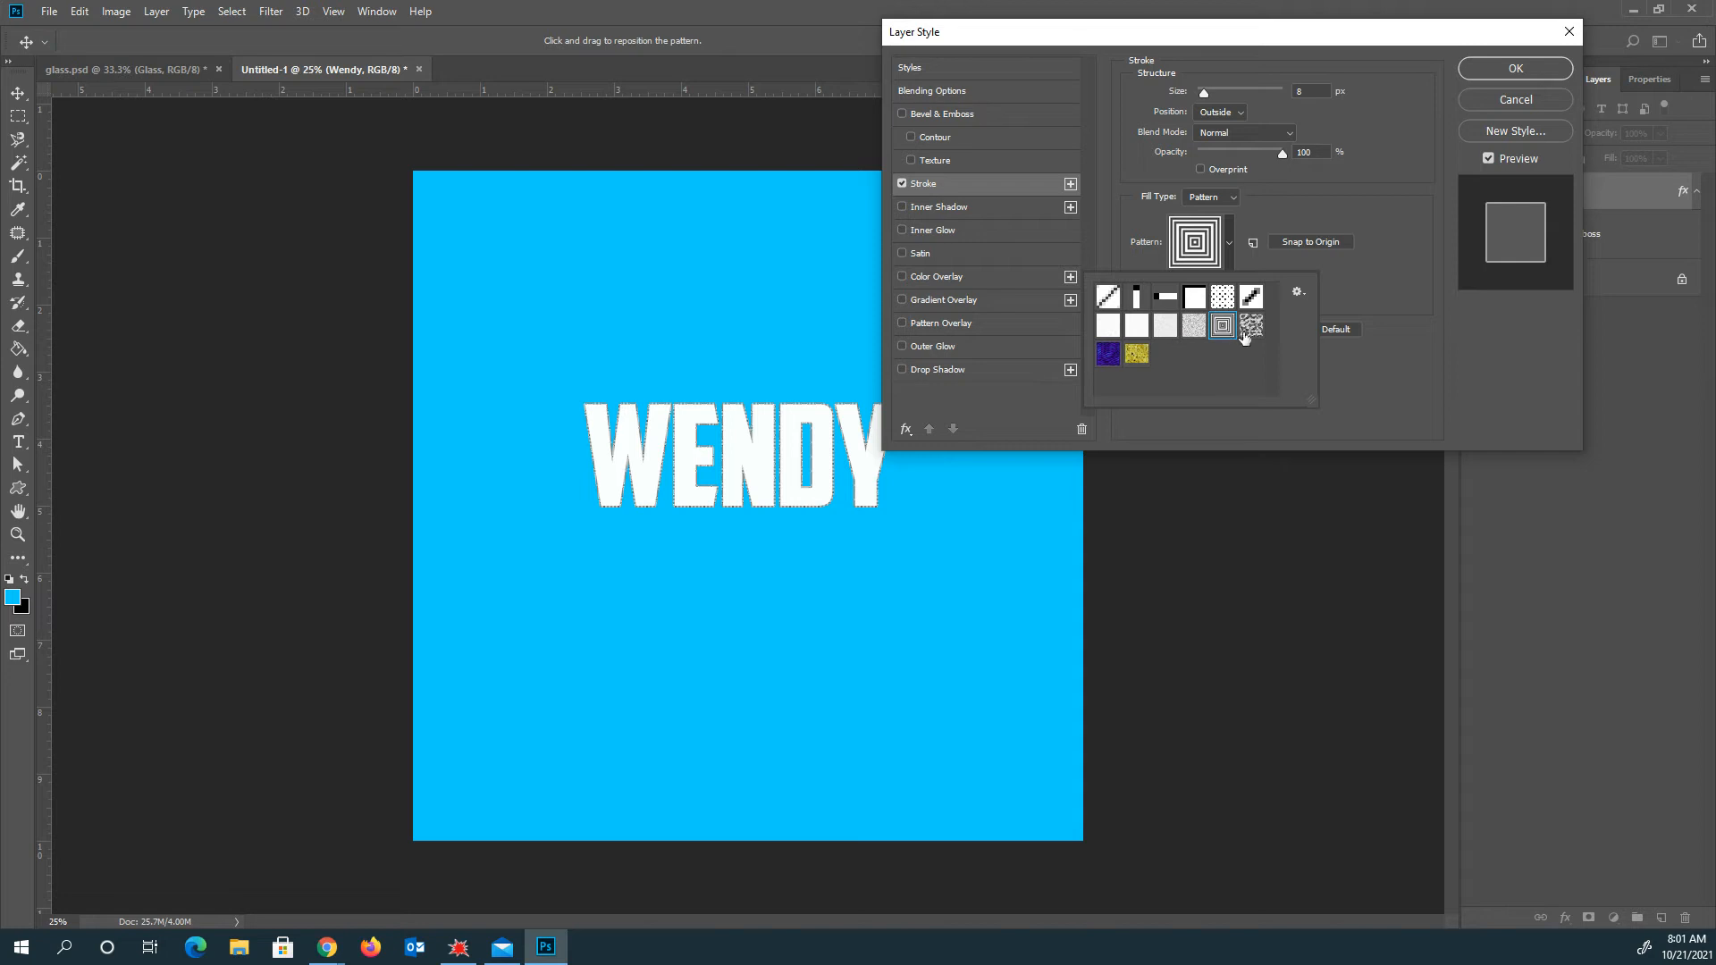
left_click(1298, 291)
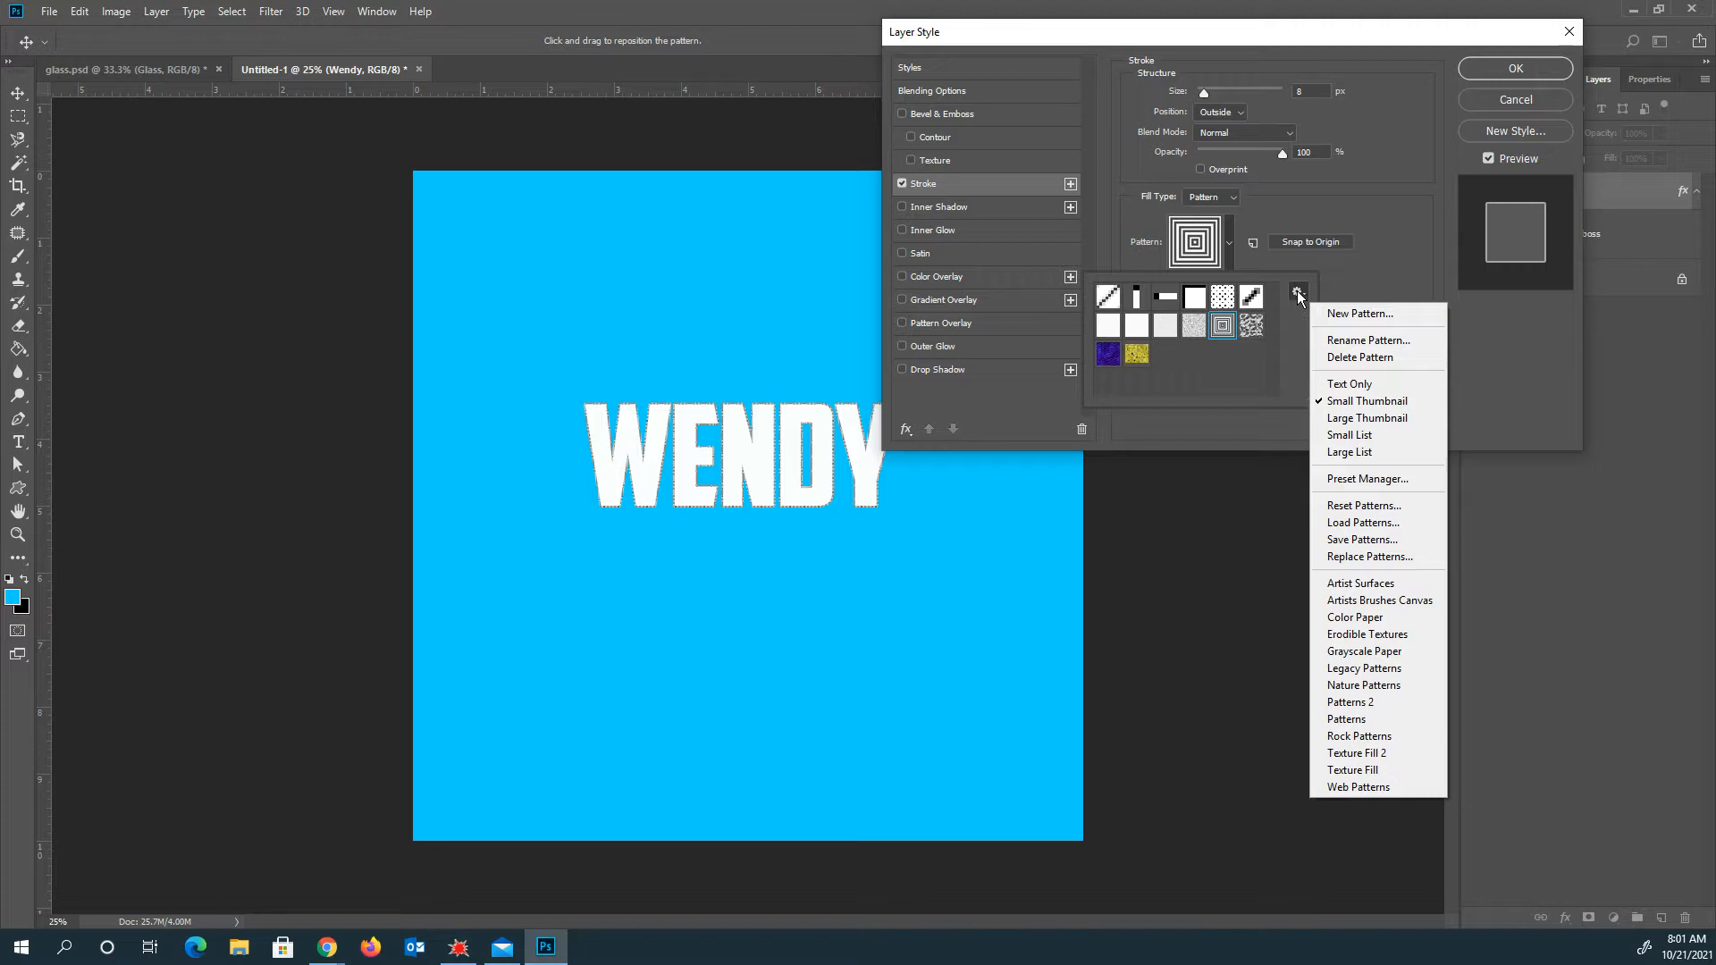
left_click(1338, 584)
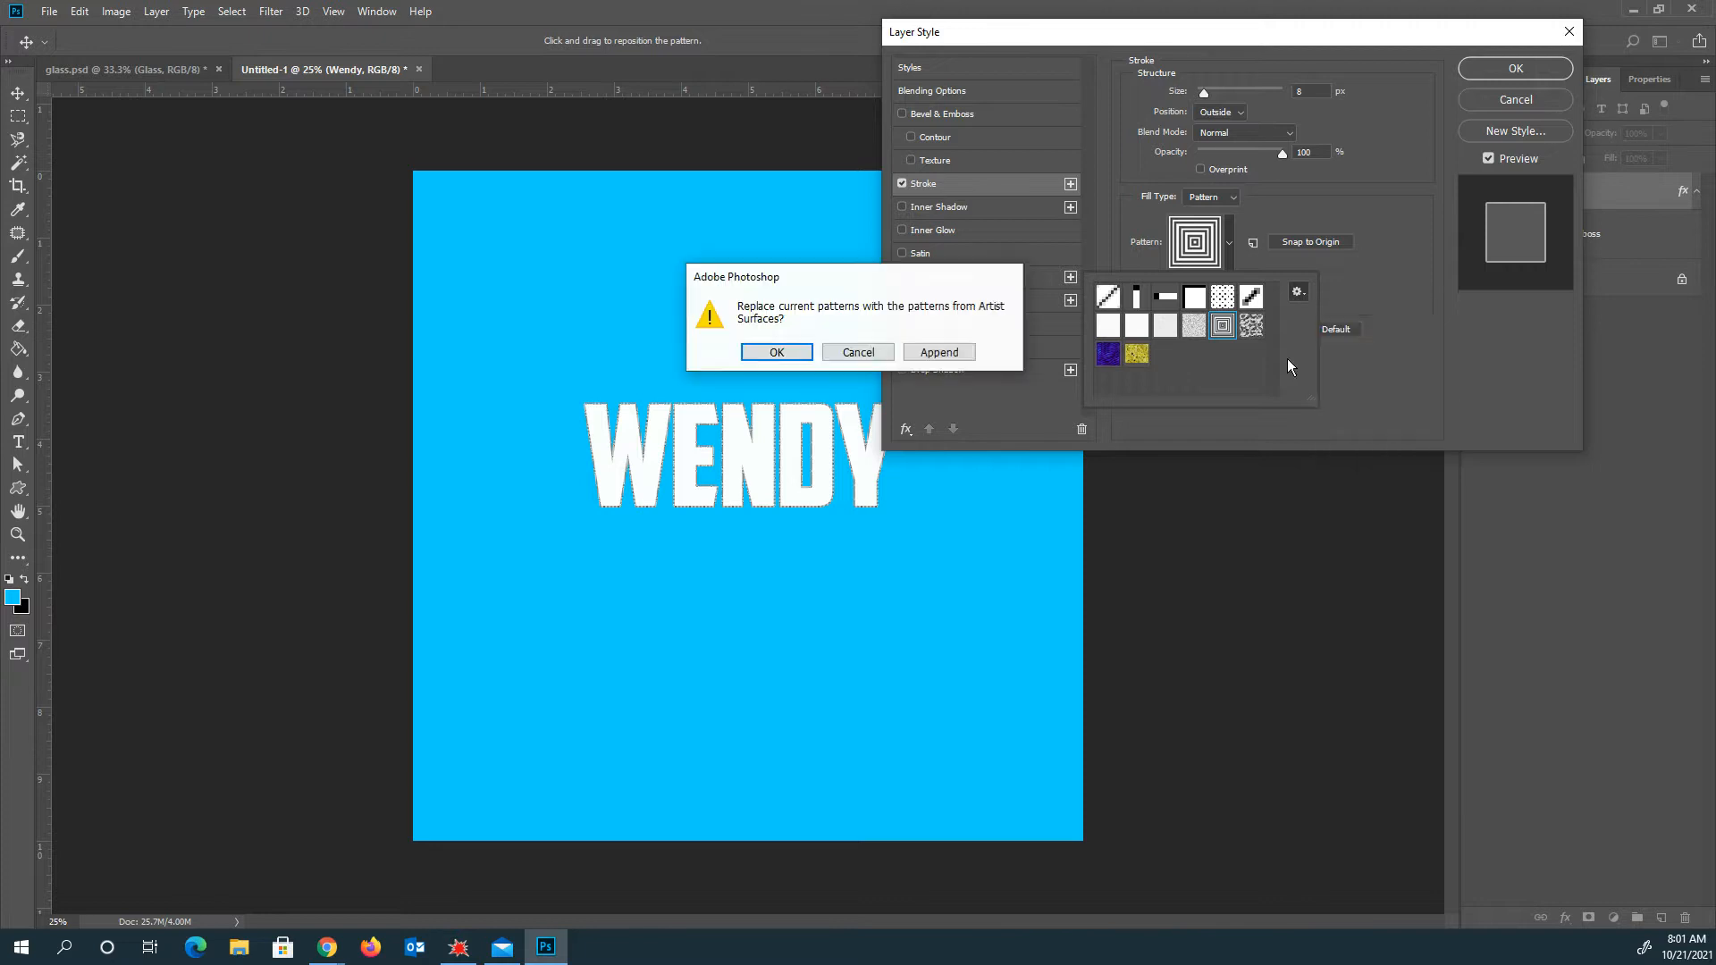
left_click(939, 352)
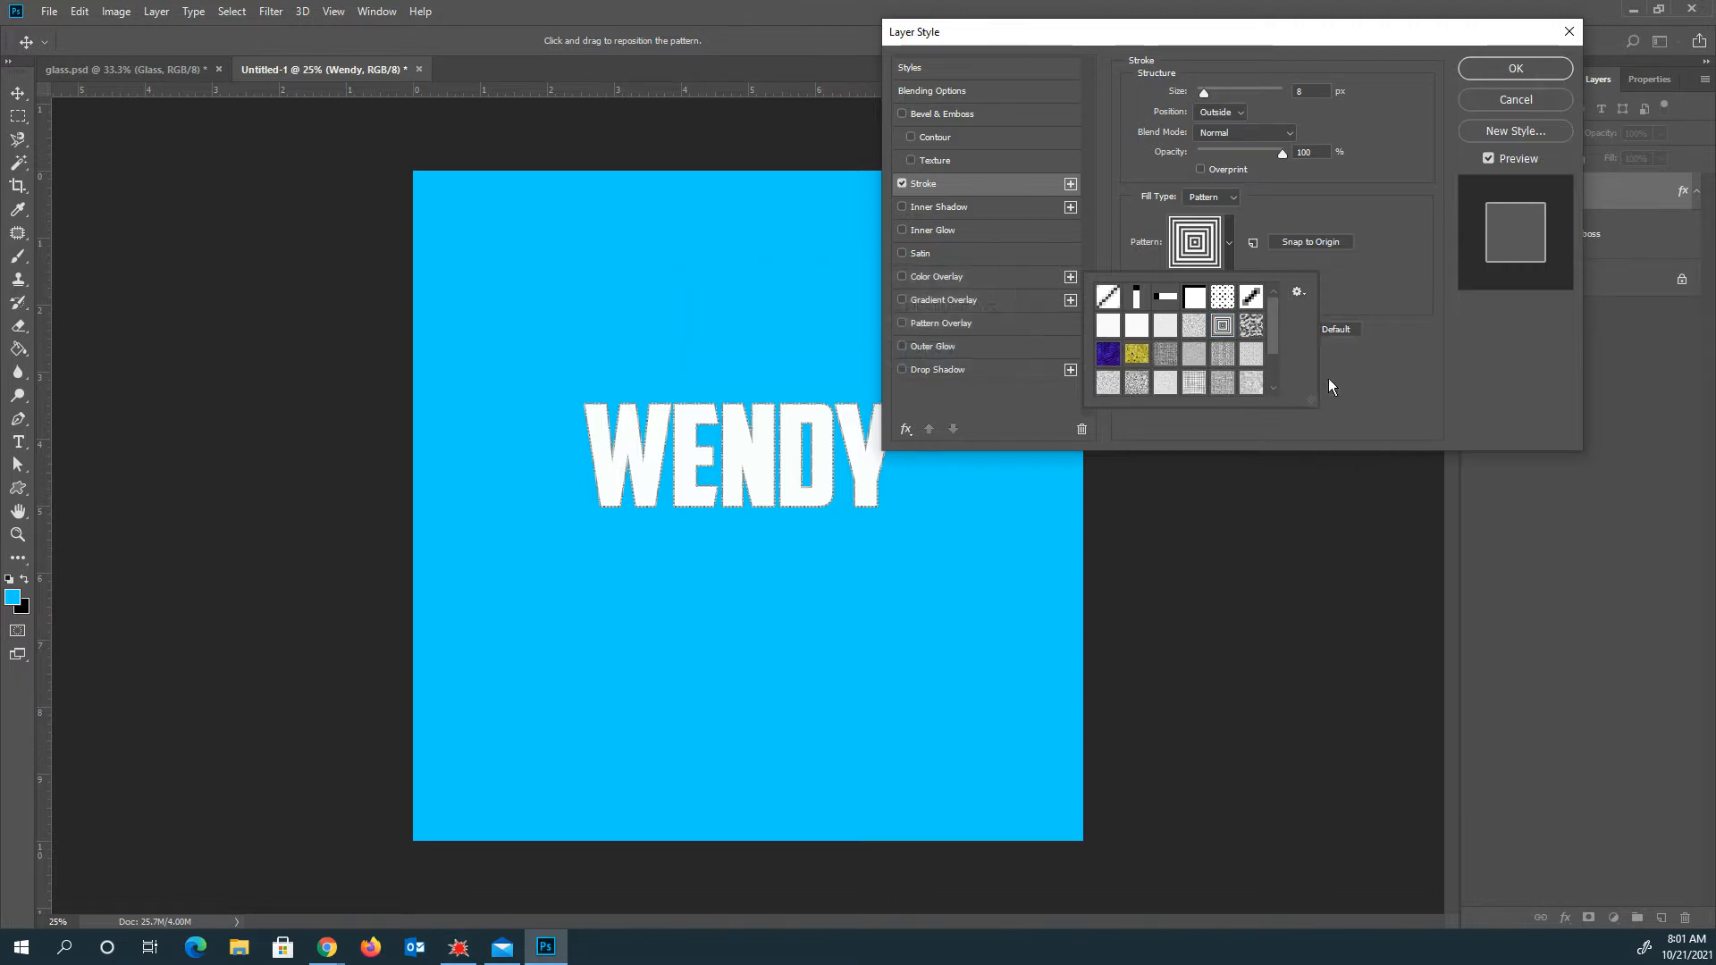
Step: Apply a gray woven Artist Surfaces pattern to the stroke and set the stroke position to Center
left_click(1225, 385)
left_click(1251, 383)
left_click(1166, 383)
left_click(1158, 359)
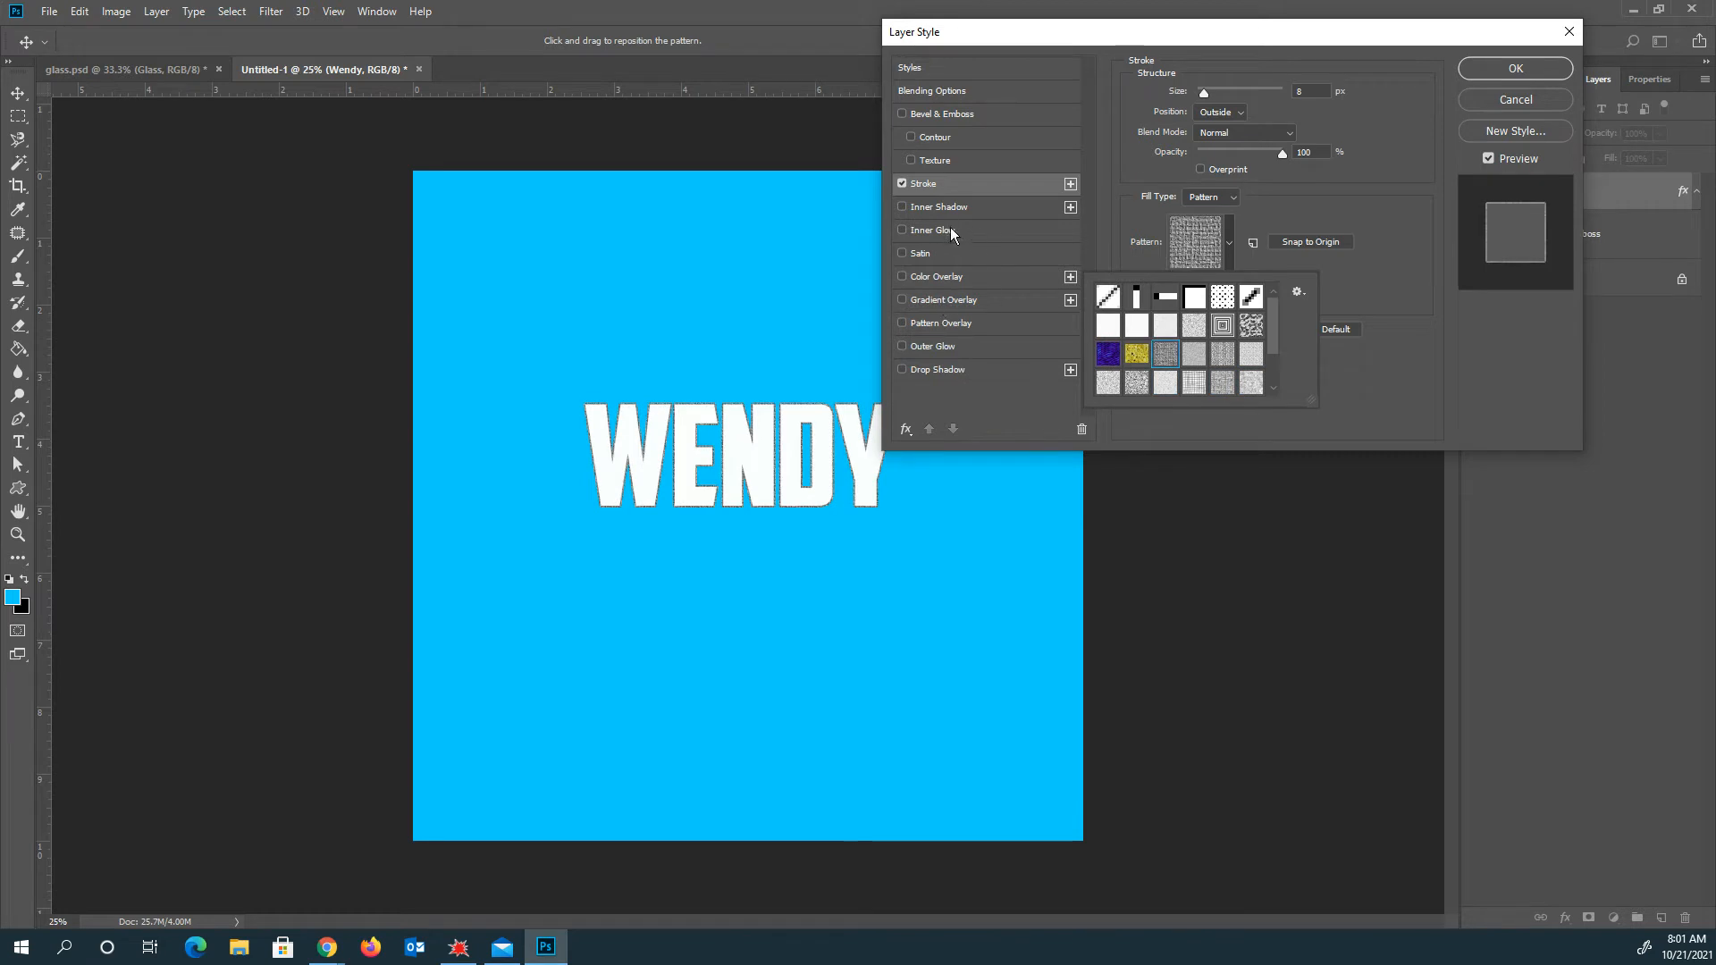
left_click(1237, 111)
left_click(1218, 153)
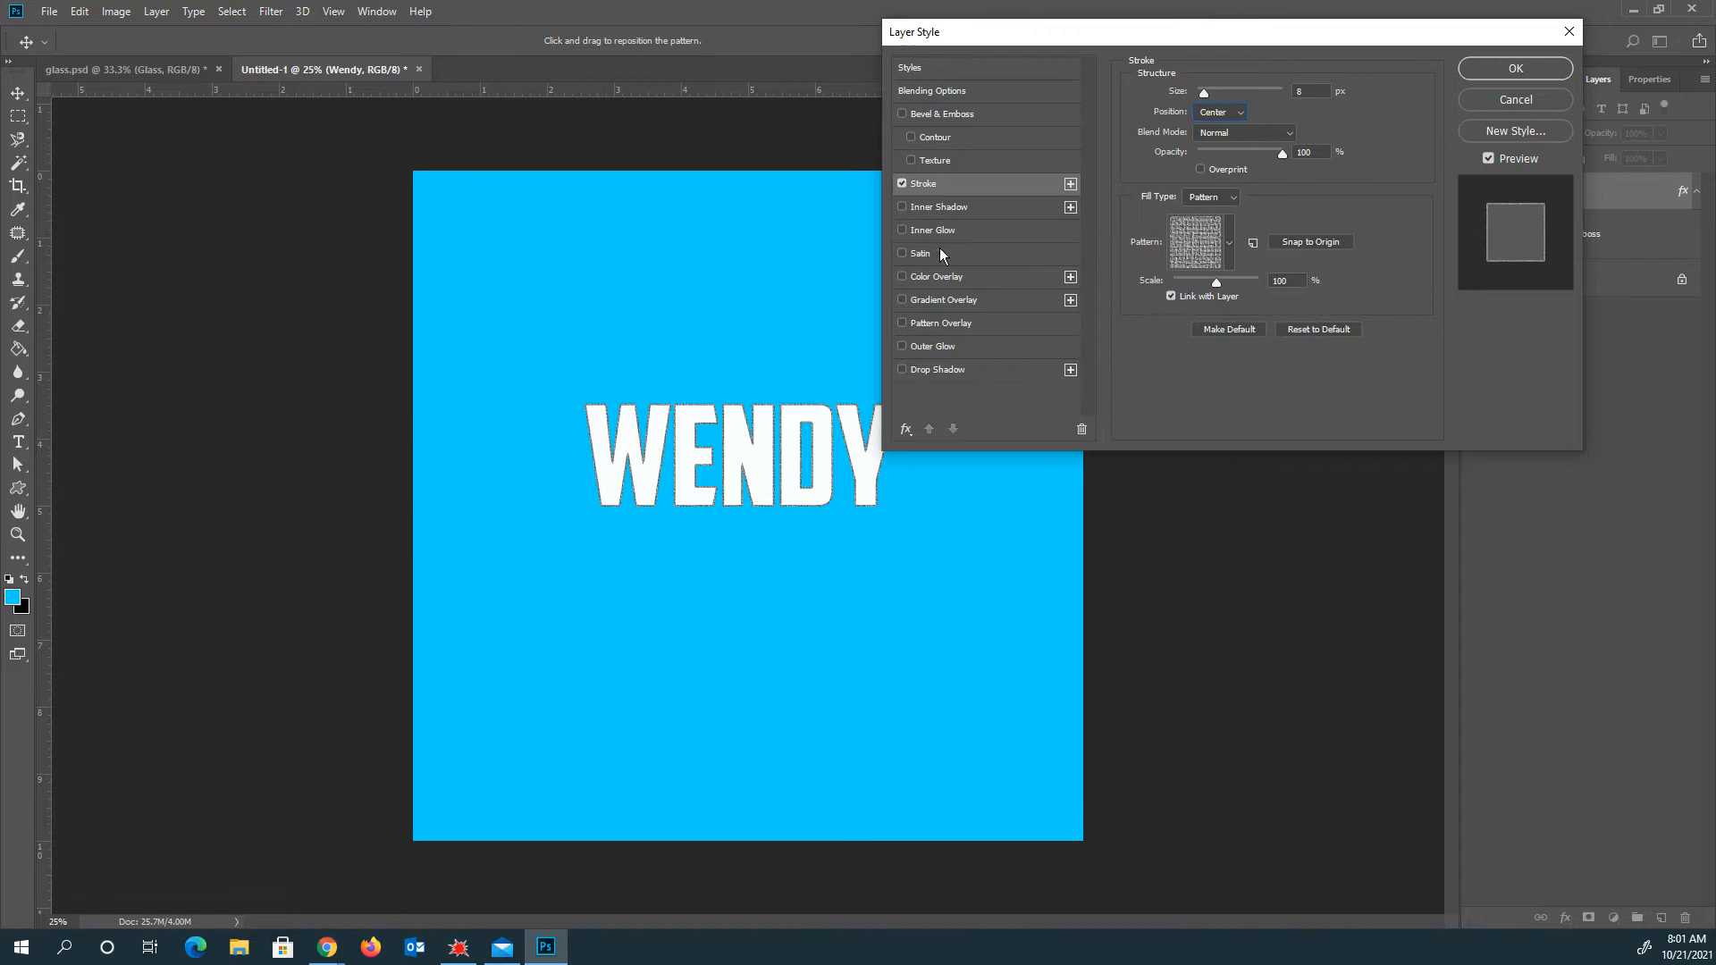
Step: Turn off Stroke and add an orange Inner Shadow to the text with reduced distance and choke
left_click(902, 184)
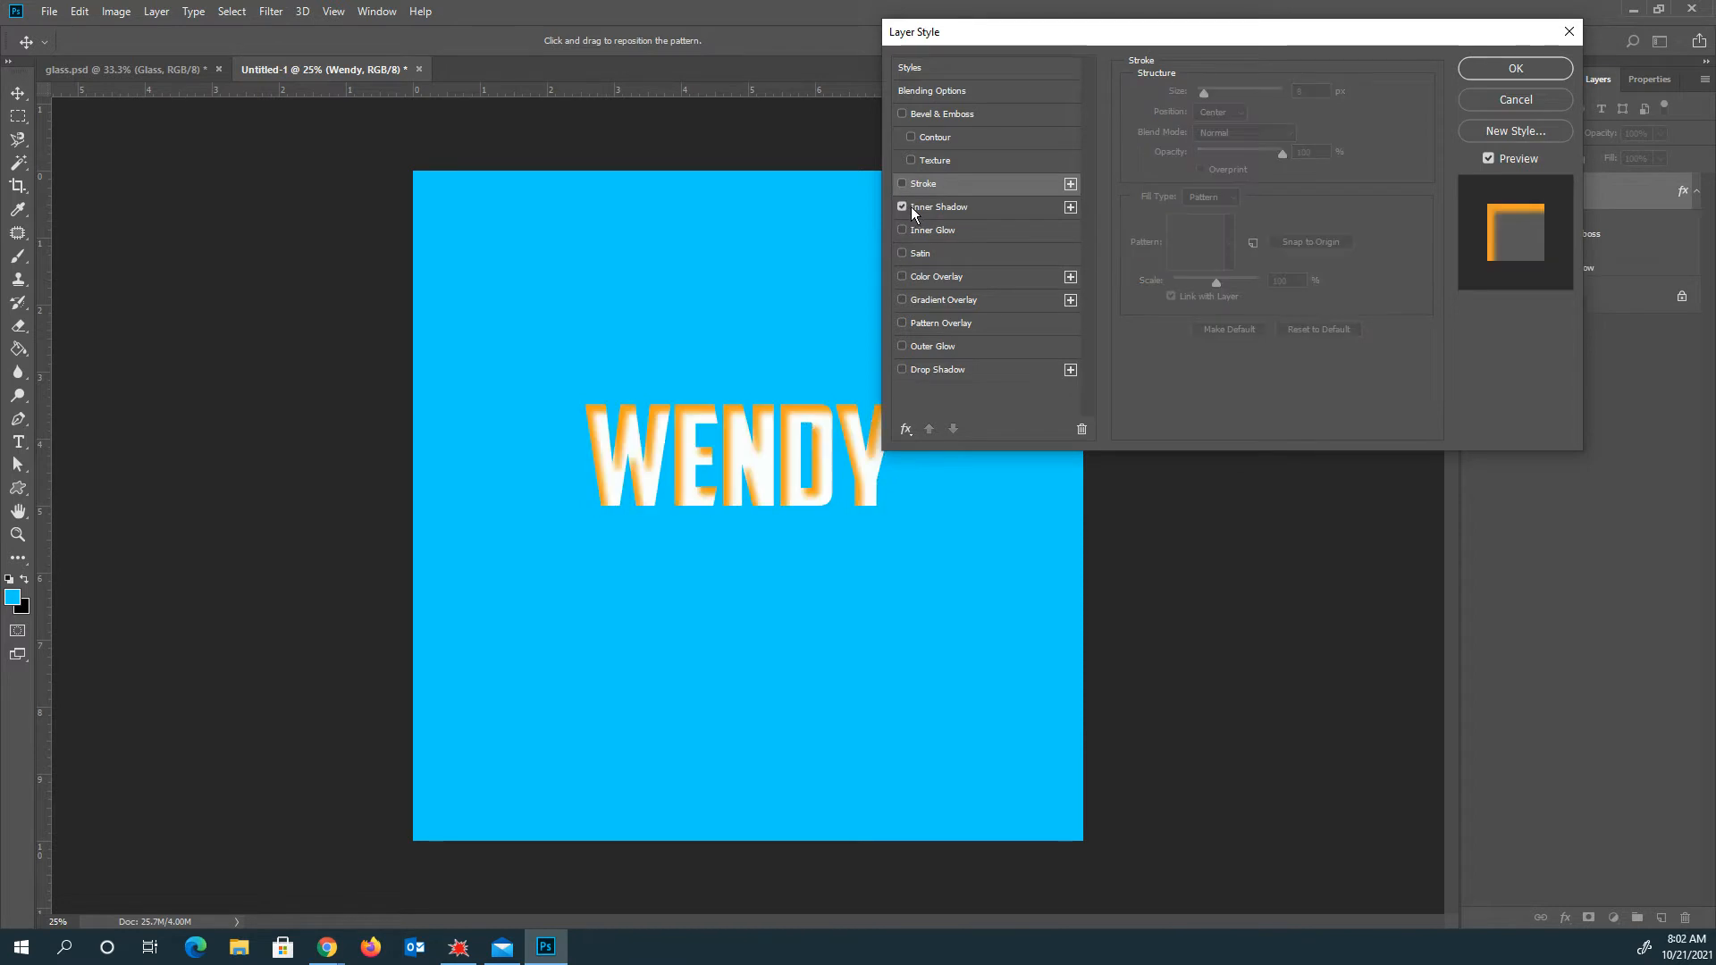
left_click(935, 206)
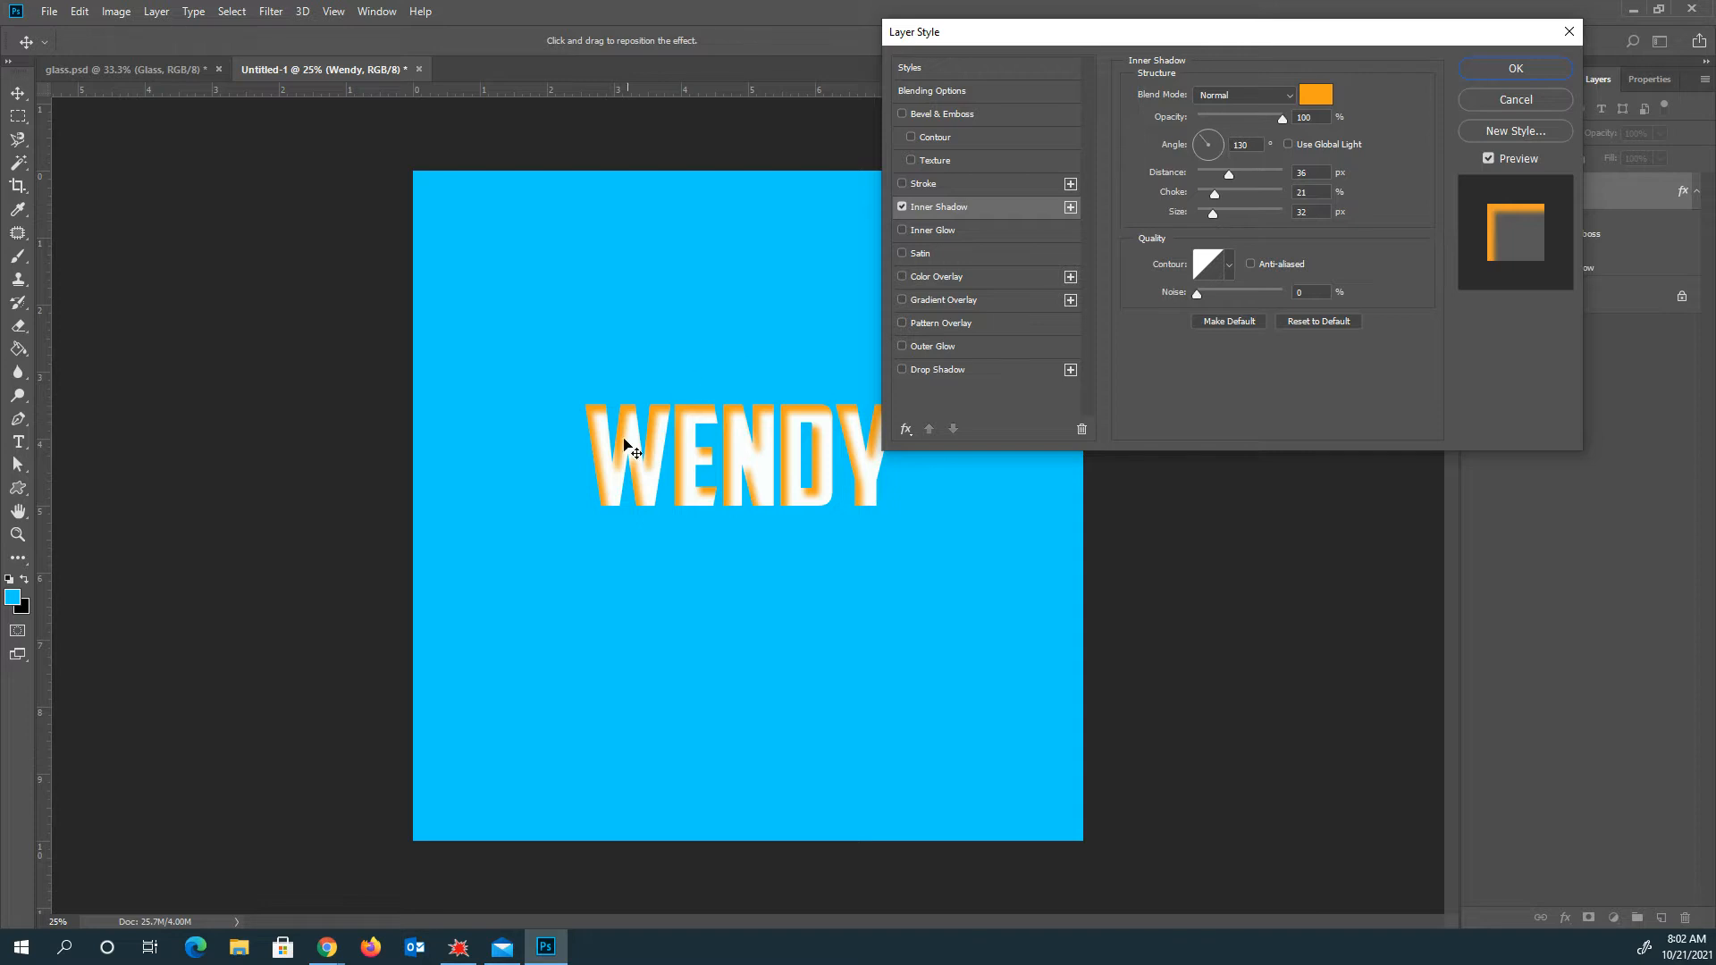
mouse_move(1228, 178)
left_mouse_down()
mouse_move(1210, 170)
mouse_move(1240, 196)
mouse_move(1202, 197)
left_mouse_up()
Step: Turn off Inner Shadow and try the orange Inner Glow on the text, leaving the glow disabled
left_click(939, 231)
left_click(927, 209)
left_click(903, 208)
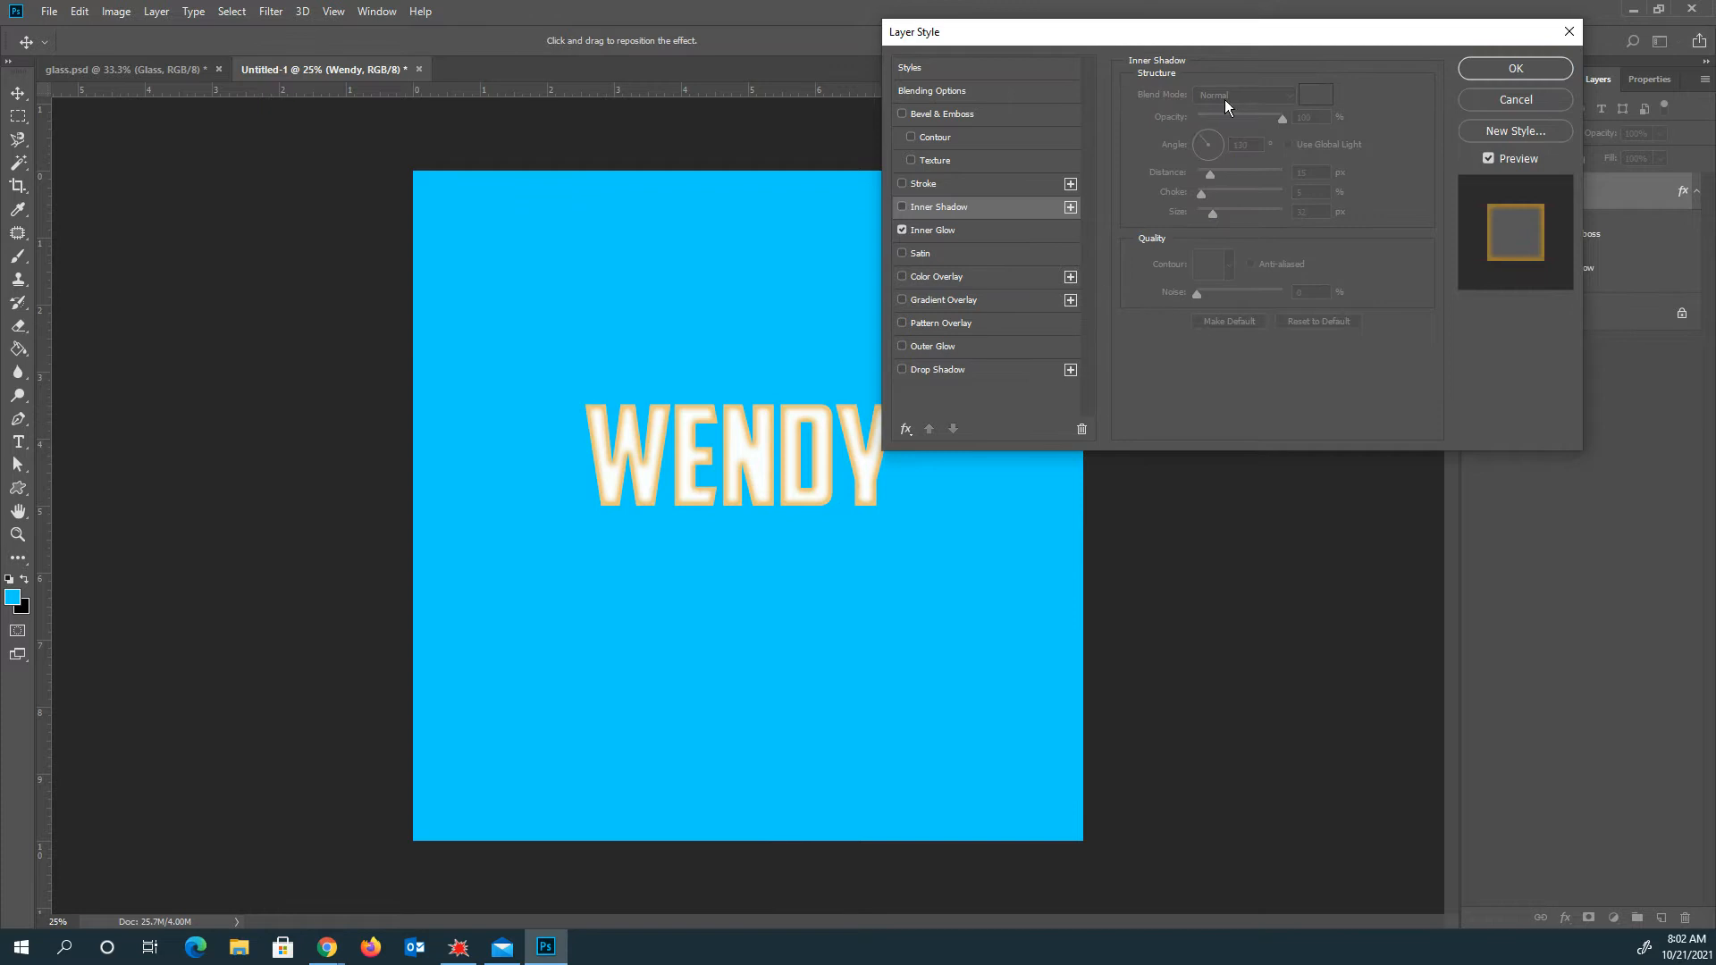
left_click(903, 230)
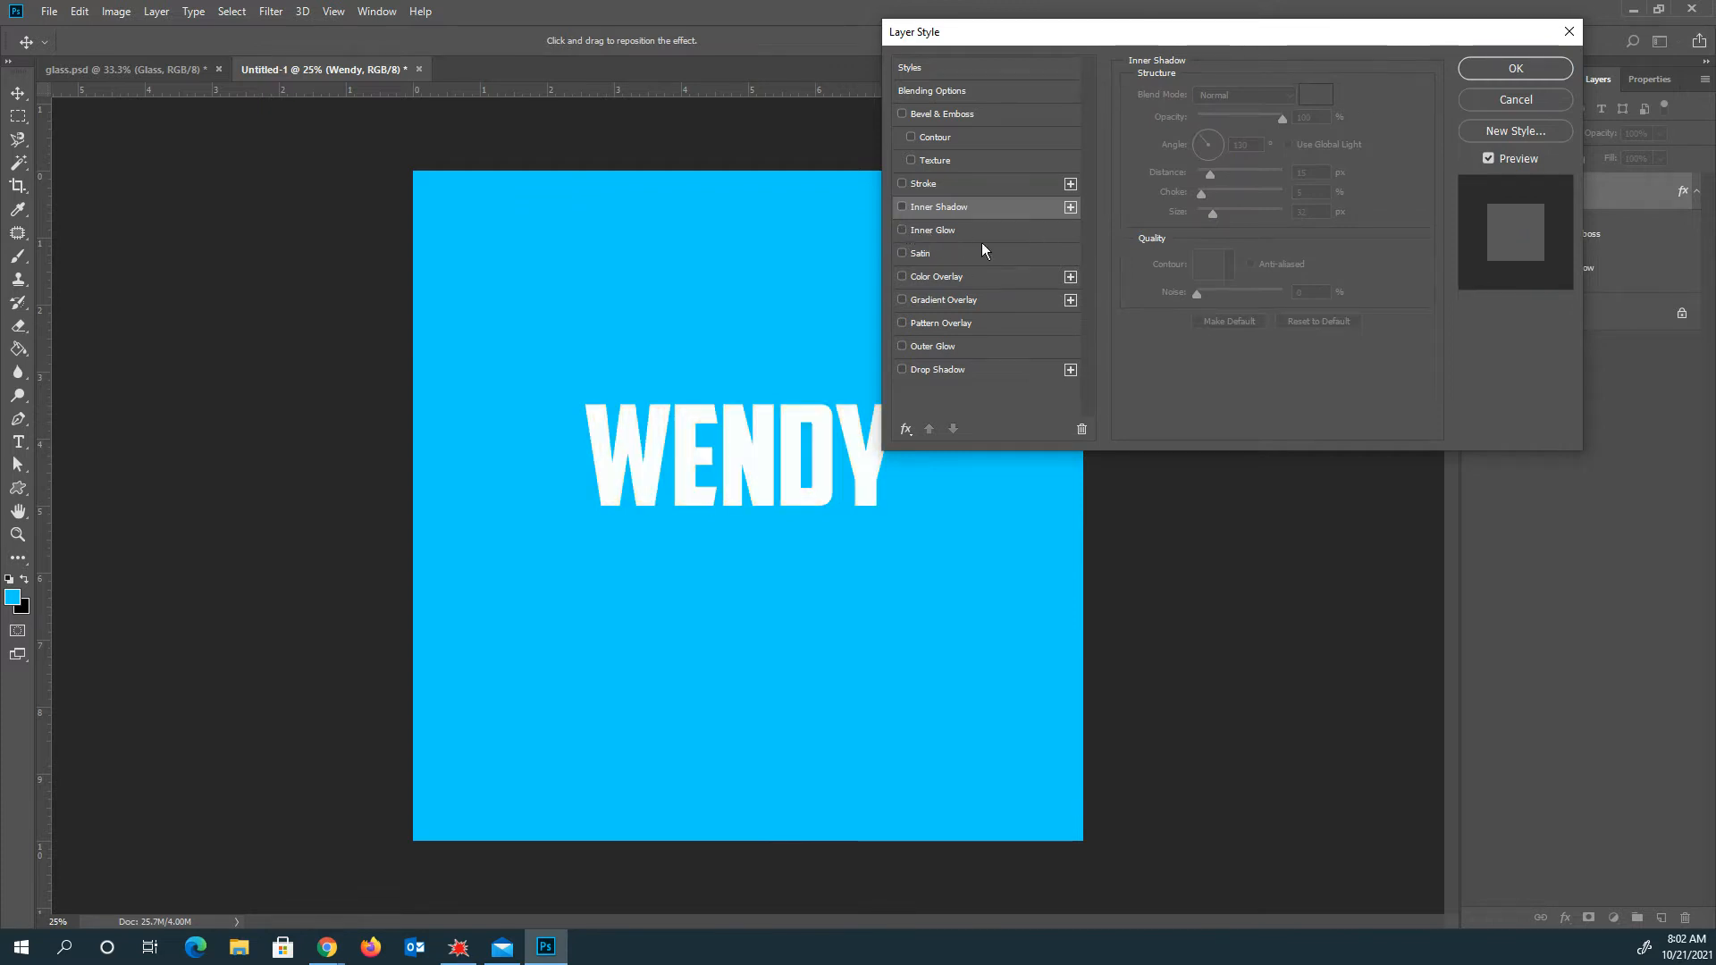
left_click(911, 234)
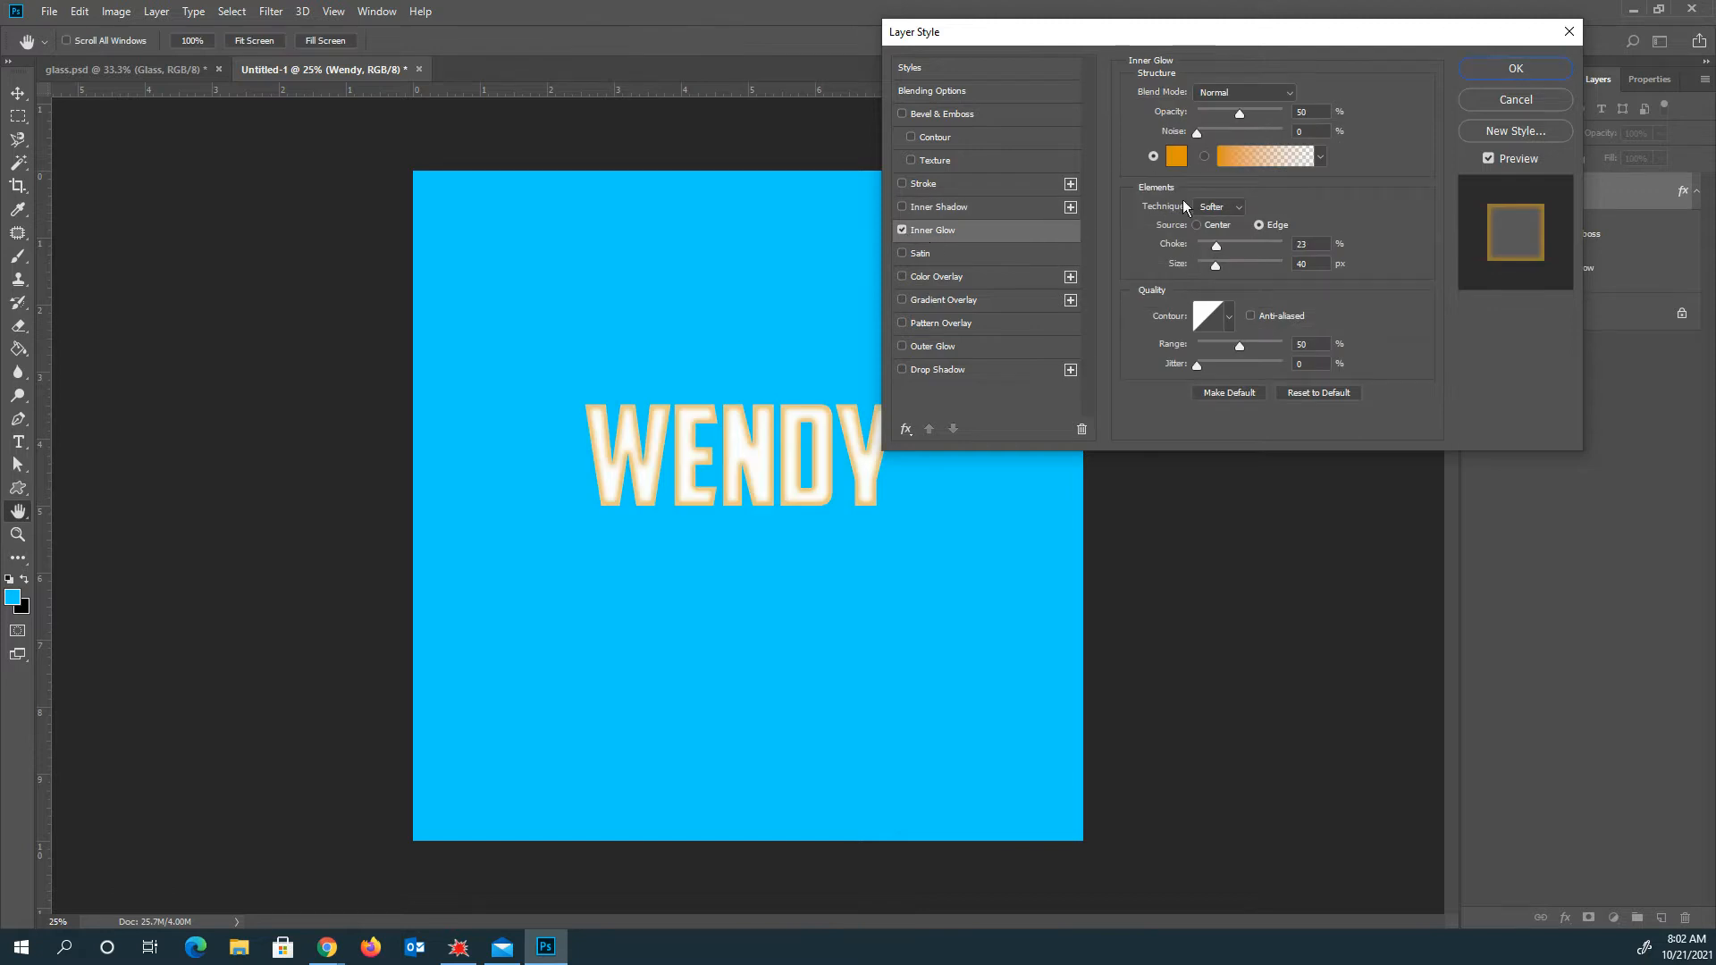
left_click(903, 230)
Step: Add a Satin effect with 28% opacity, 69 px distance, 16 px size and the inverted-cone contour
left_click(921, 254)
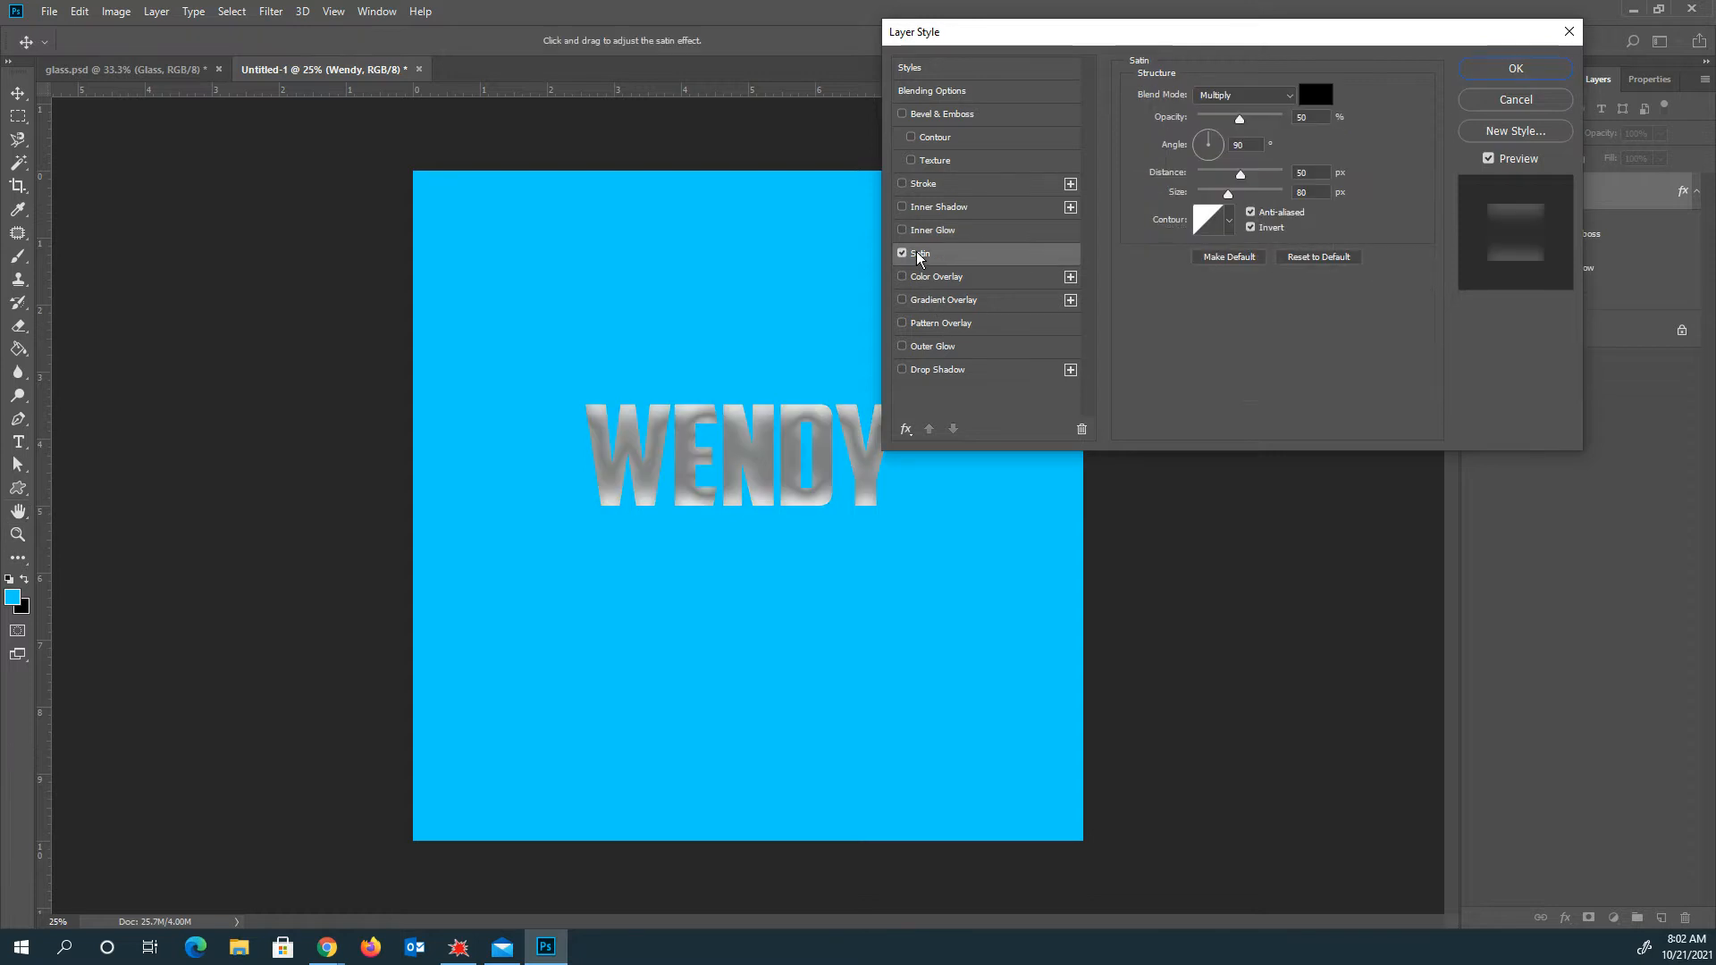
mouse_move(1239, 119)
left_mouse_down()
mouse_move(1205, 175)
mouse_move(1274, 176)
mouse_move(1237, 196)
mouse_move(1251, 200)
mouse_move(1198, 207)
mouse_move(1214, 195)
left_mouse_up()
left_click(1229, 221)
left_click(1201, 264)
left_click(1184, 263)
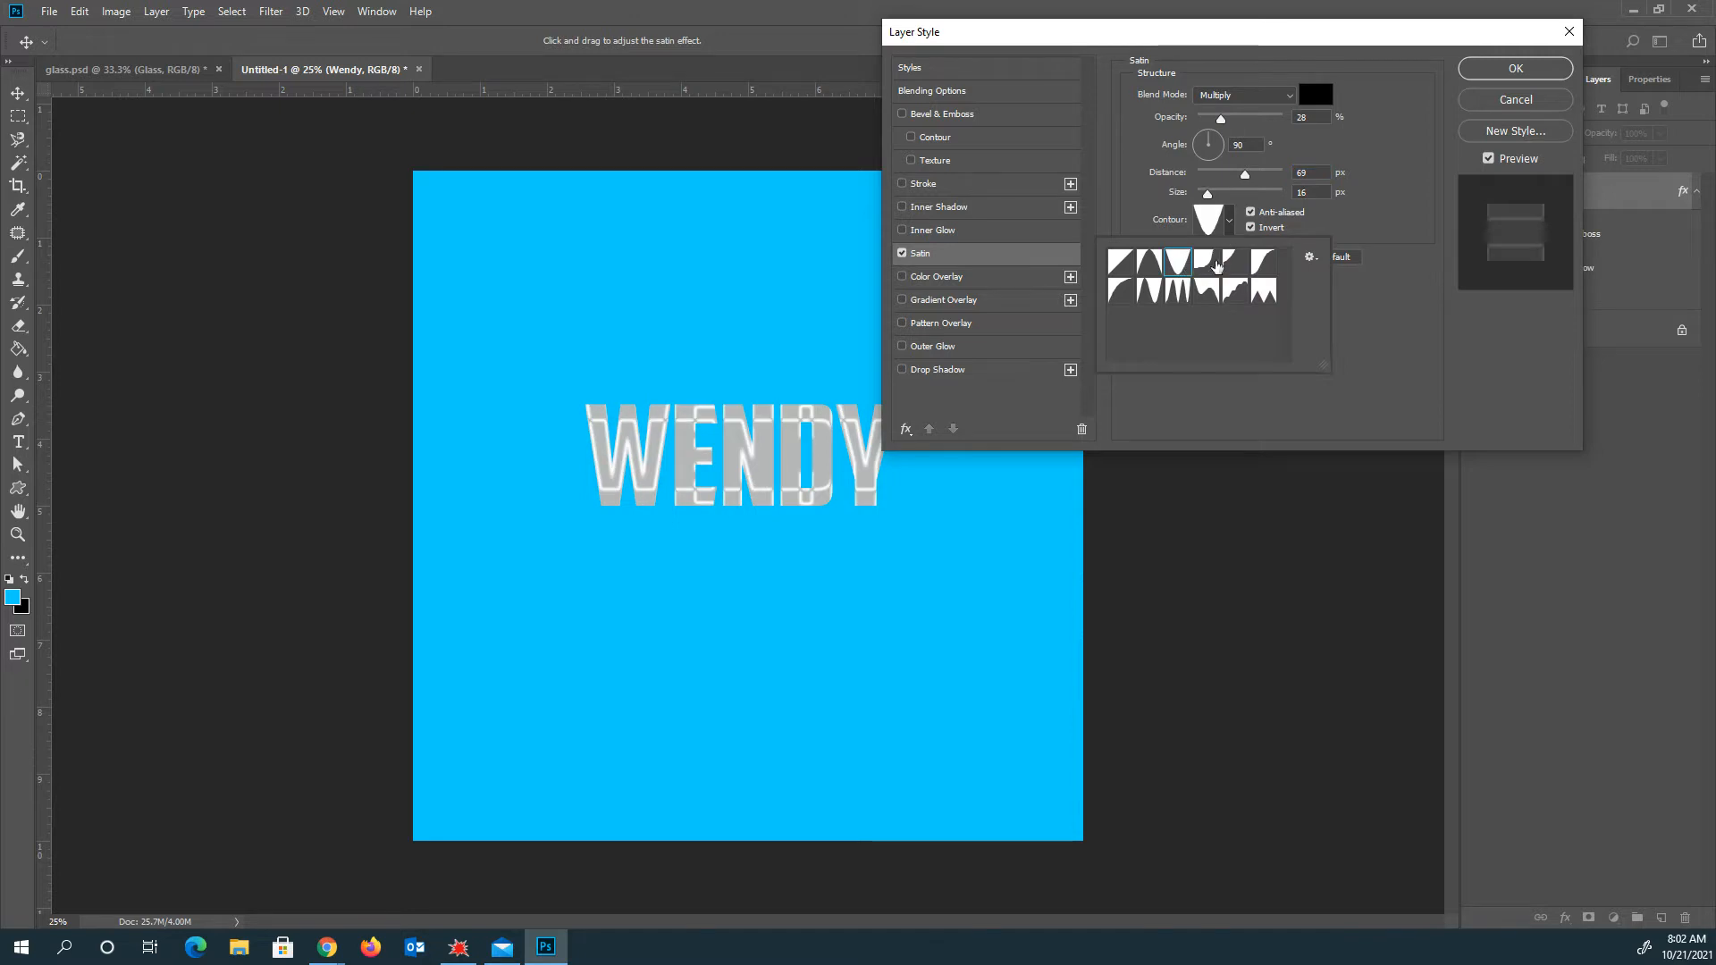
Step: Try several other contour presets on the Satin effect, ending on the rounded-steps contour
left_click(1256, 264)
left_click(1123, 291)
left_click(1149, 298)
left_click(1177, 298)
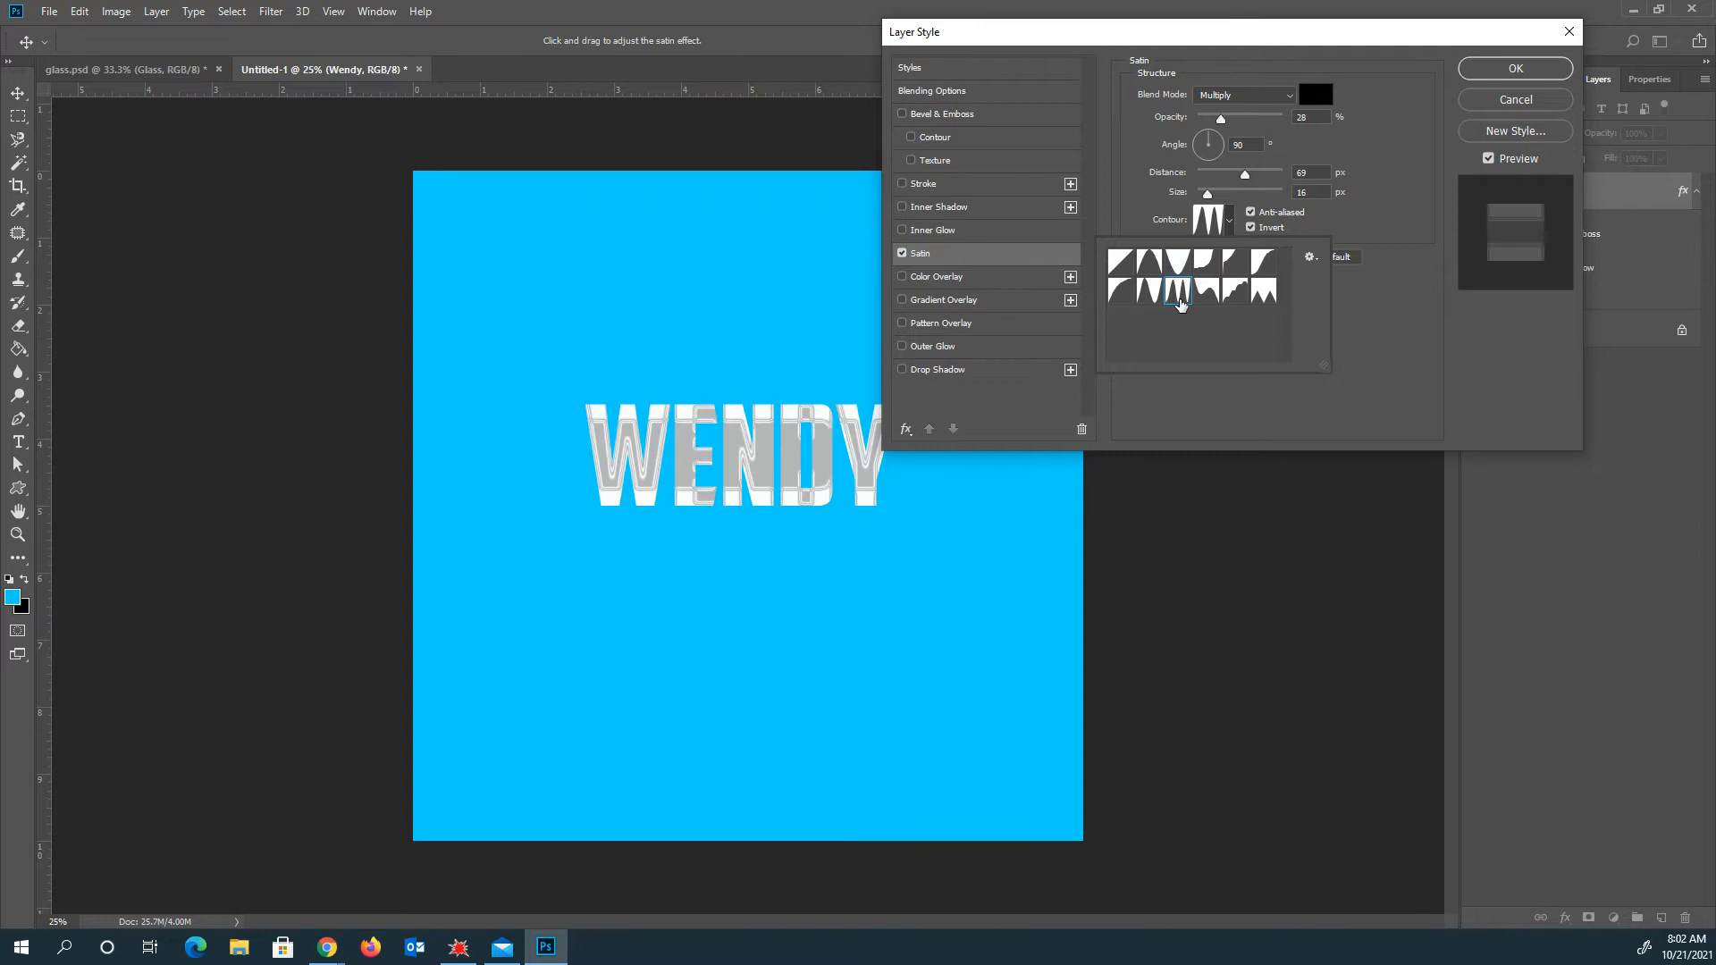
left_click(1205, 300)
left_click(1234, 293)
Step: Move the layer style dialog away from the layer list and change the Satin contour to the double-peaked preset
left_click_drag(1298, 51, 459, 37)
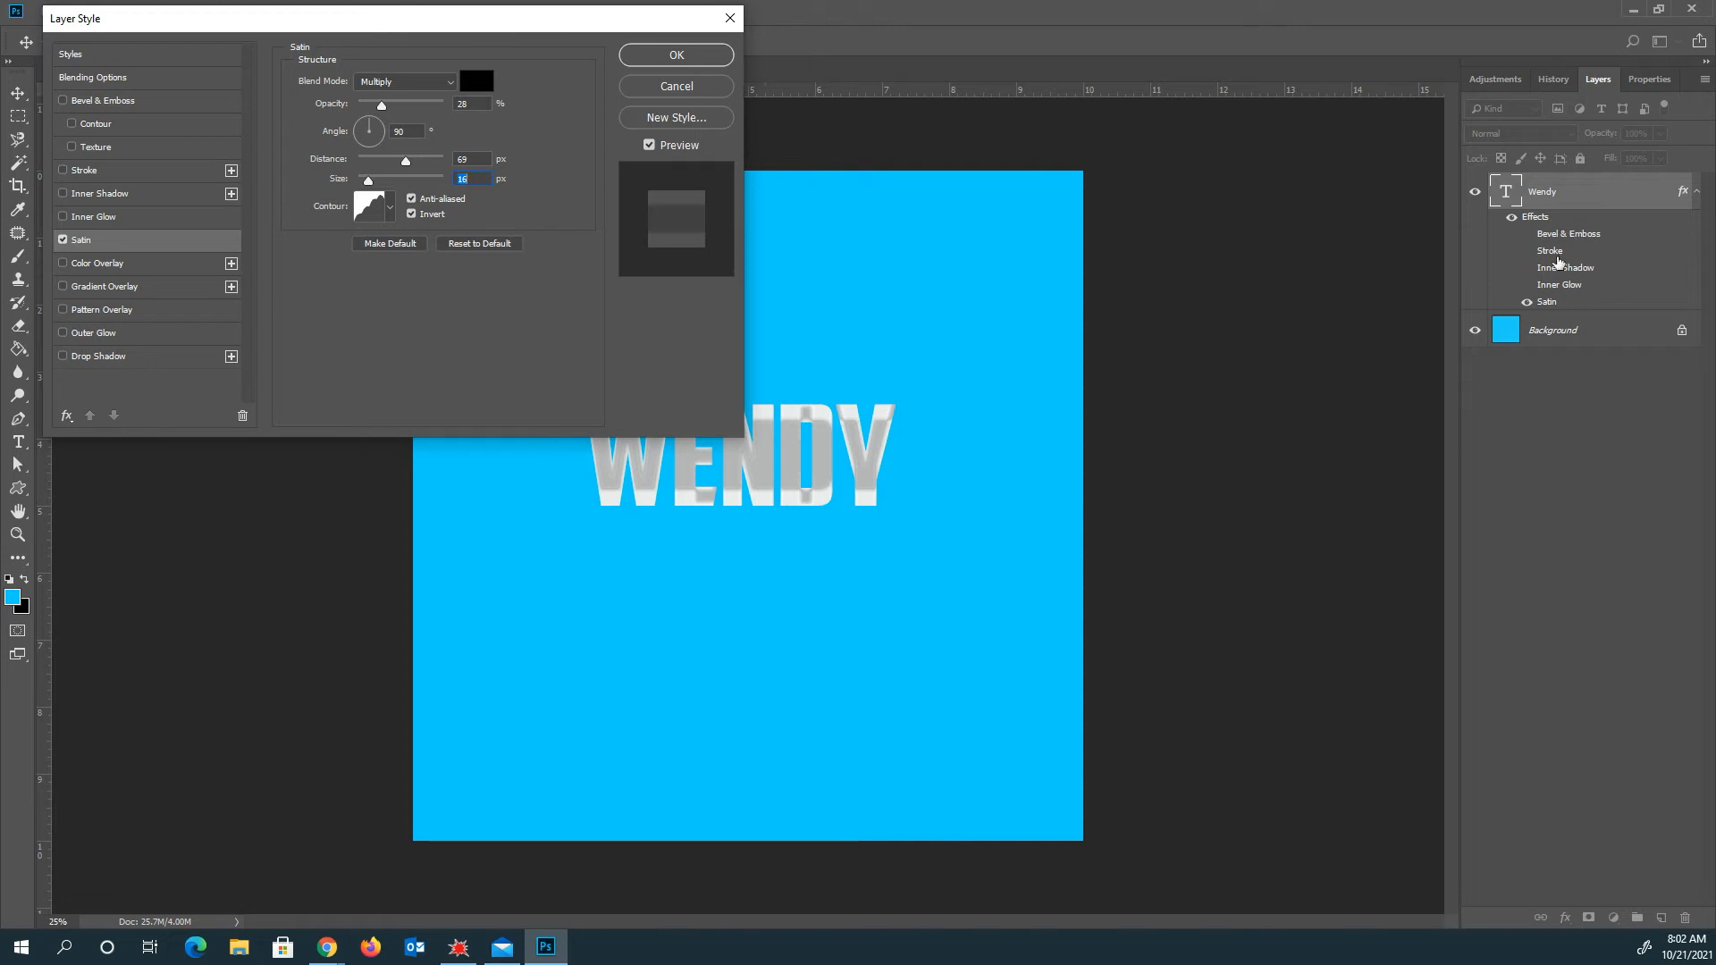
left_click(390, 208)
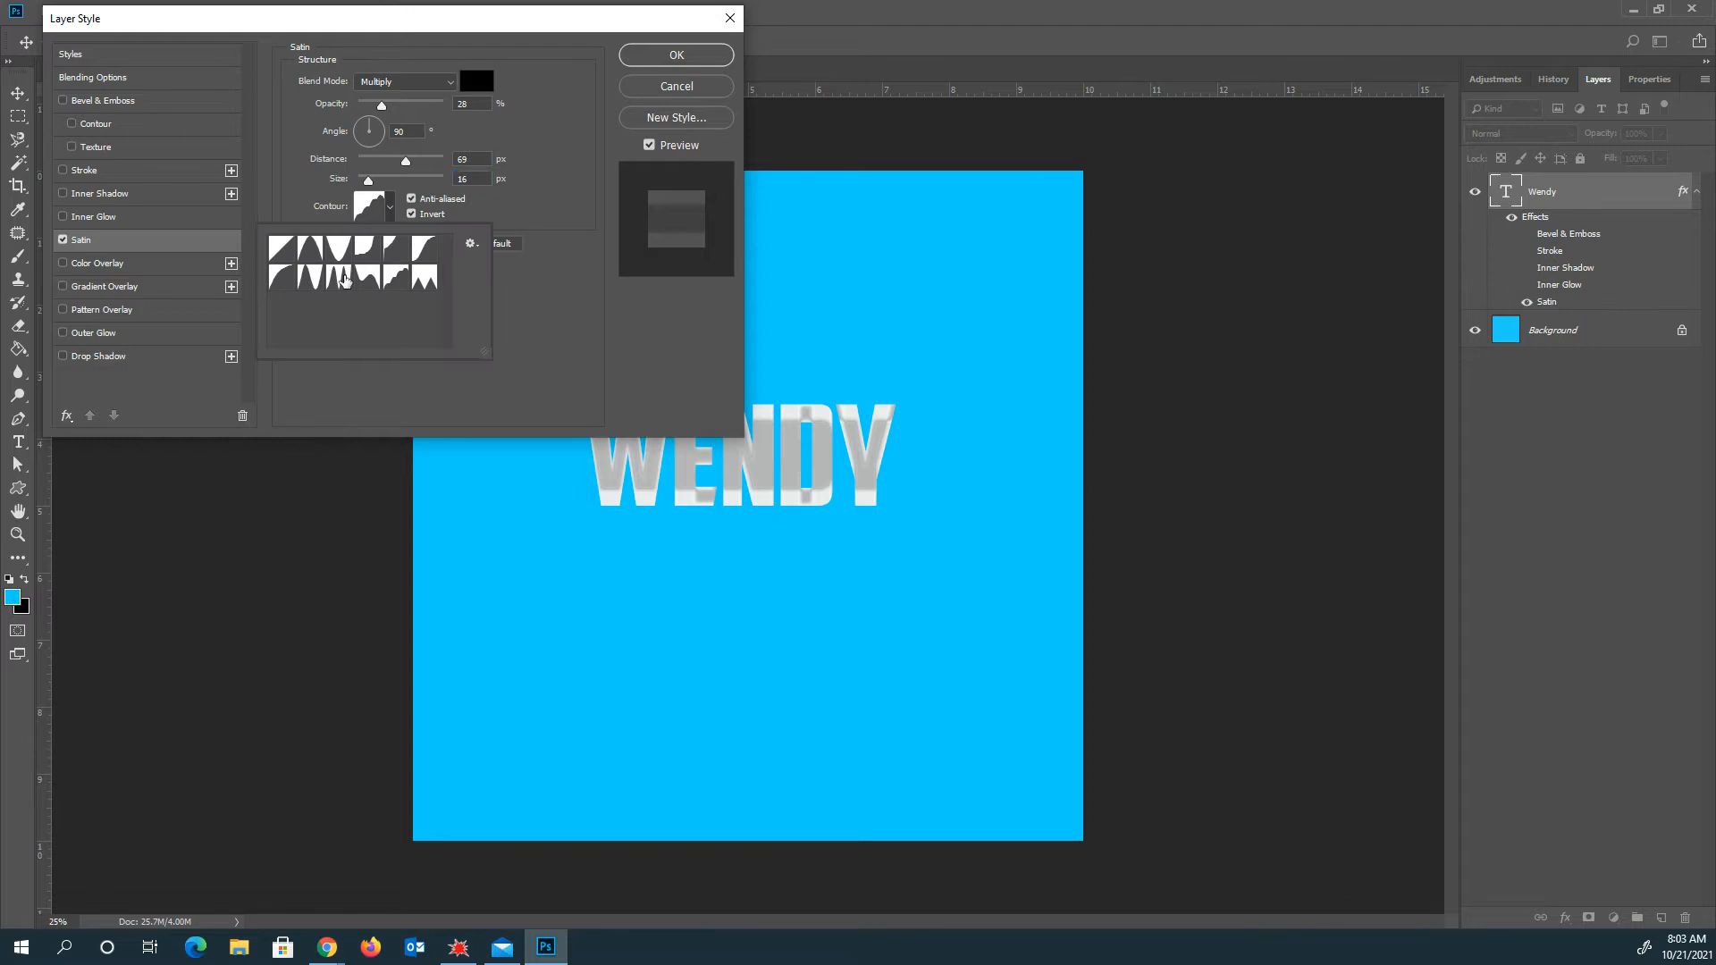
left_click(322, 283)
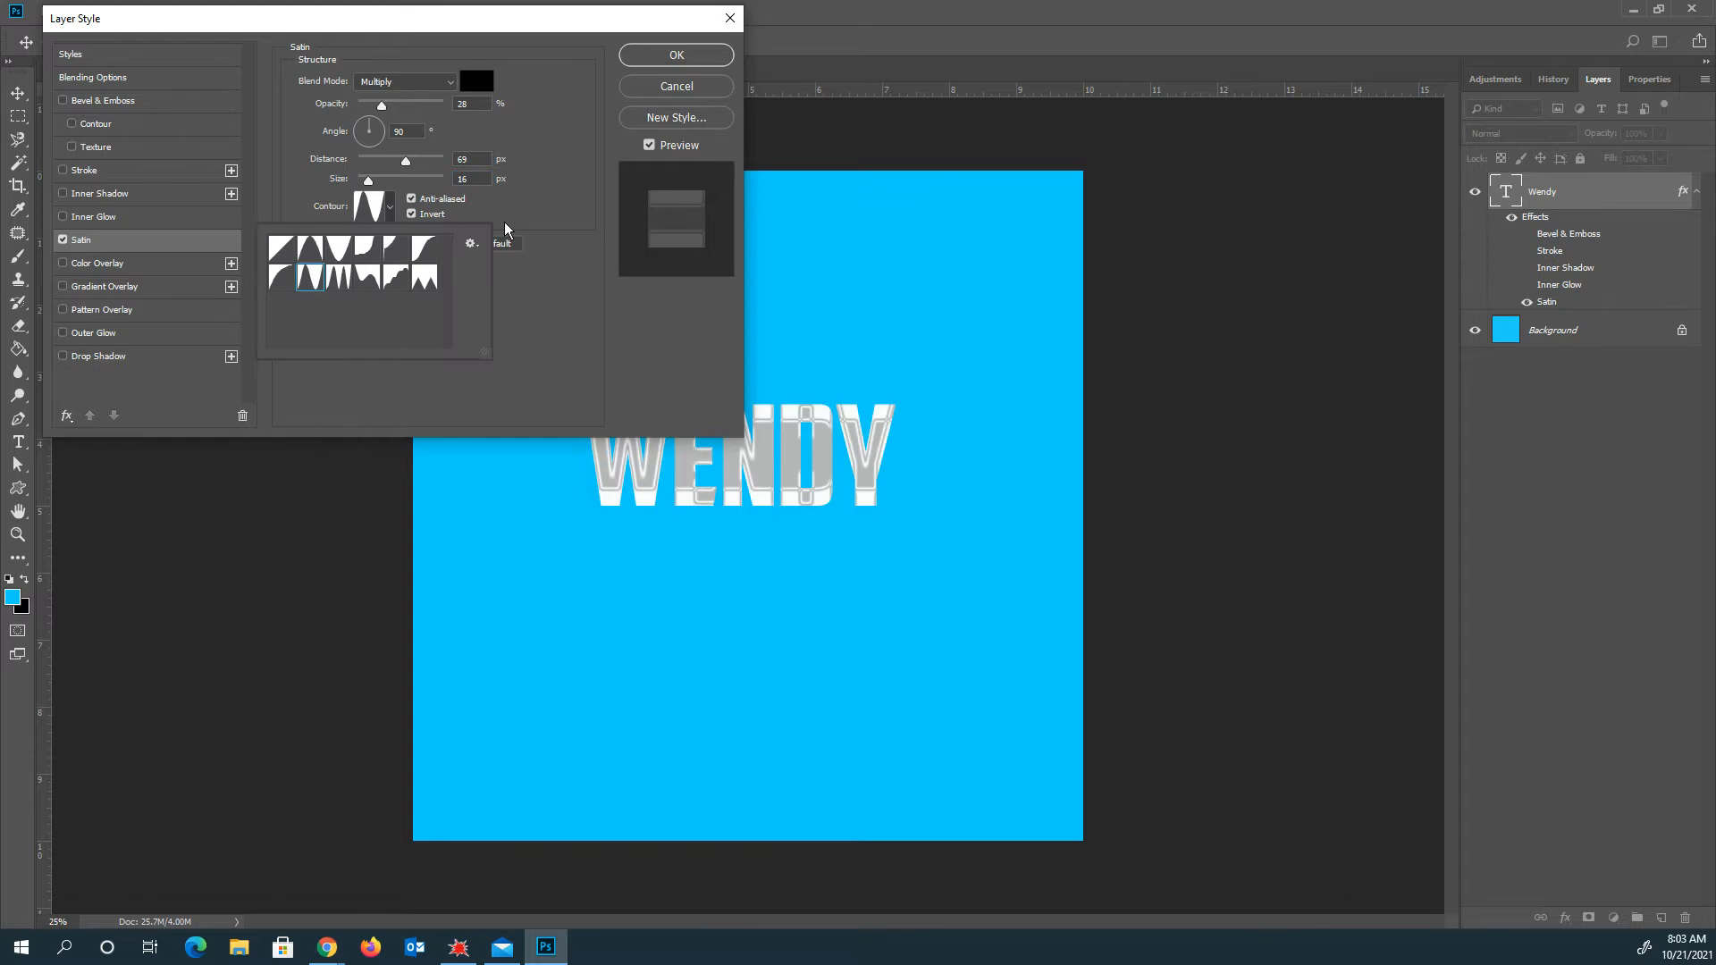
Step: Turn off Satin and add a Color Overlay to the text in orange ff9000
left_click(63, 240)
left_click(62, 263)
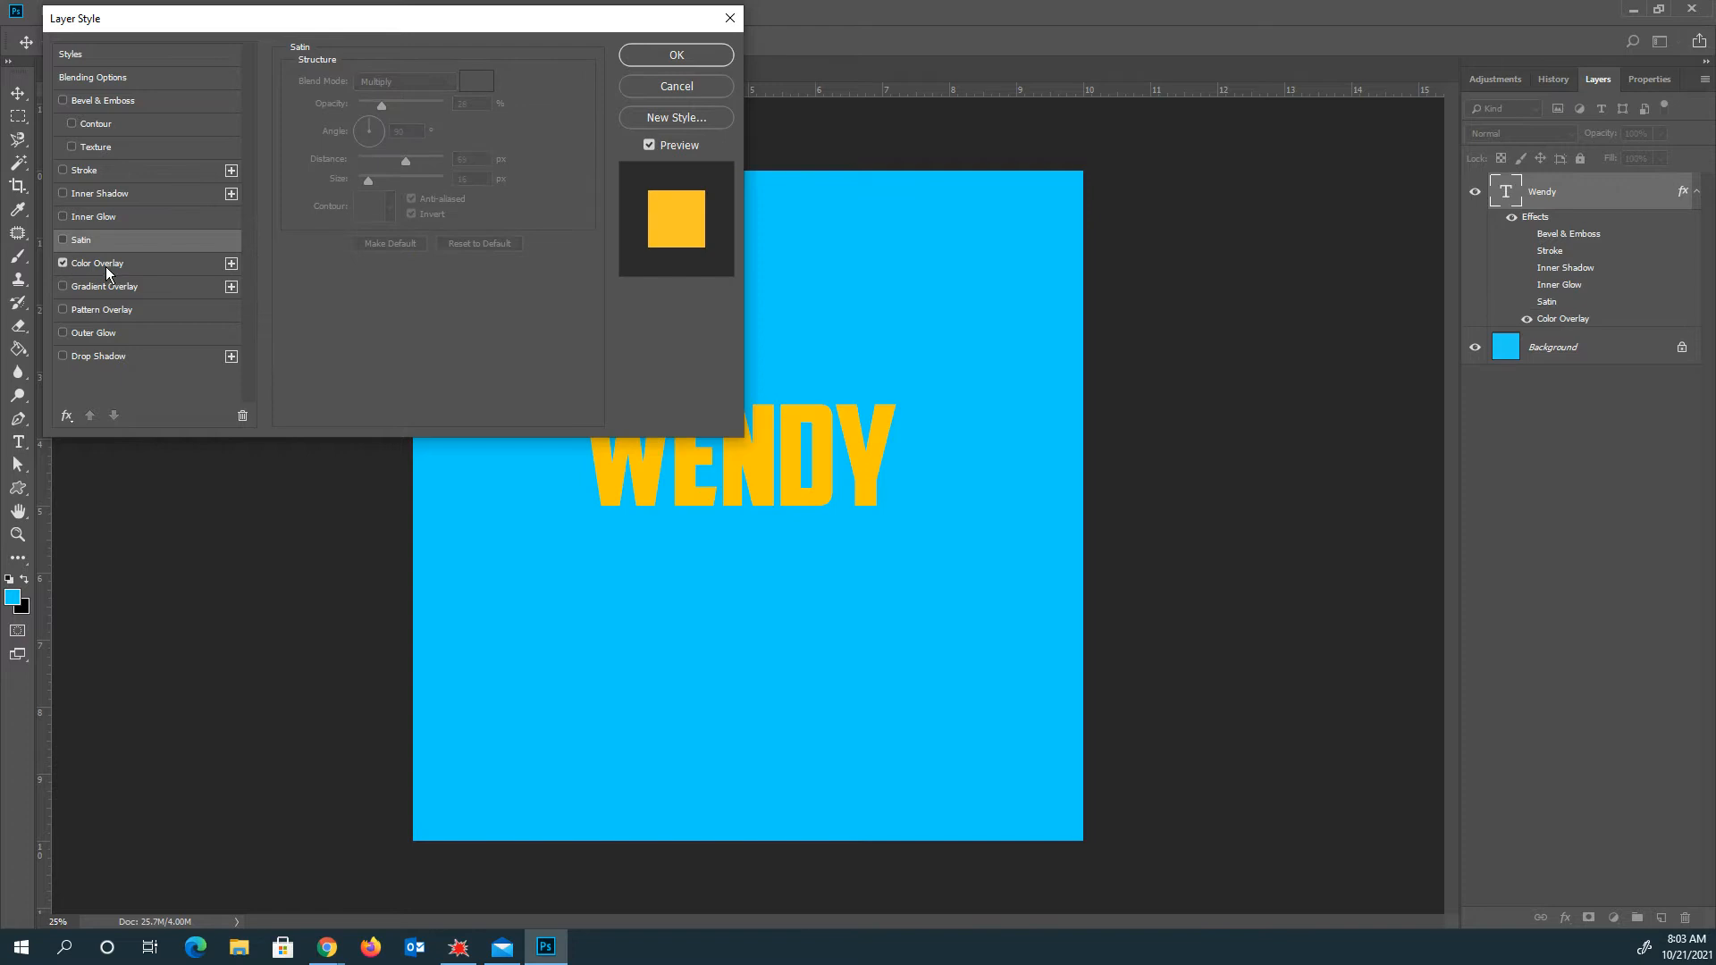
left_click(105, 266)
left_click(462, 87)
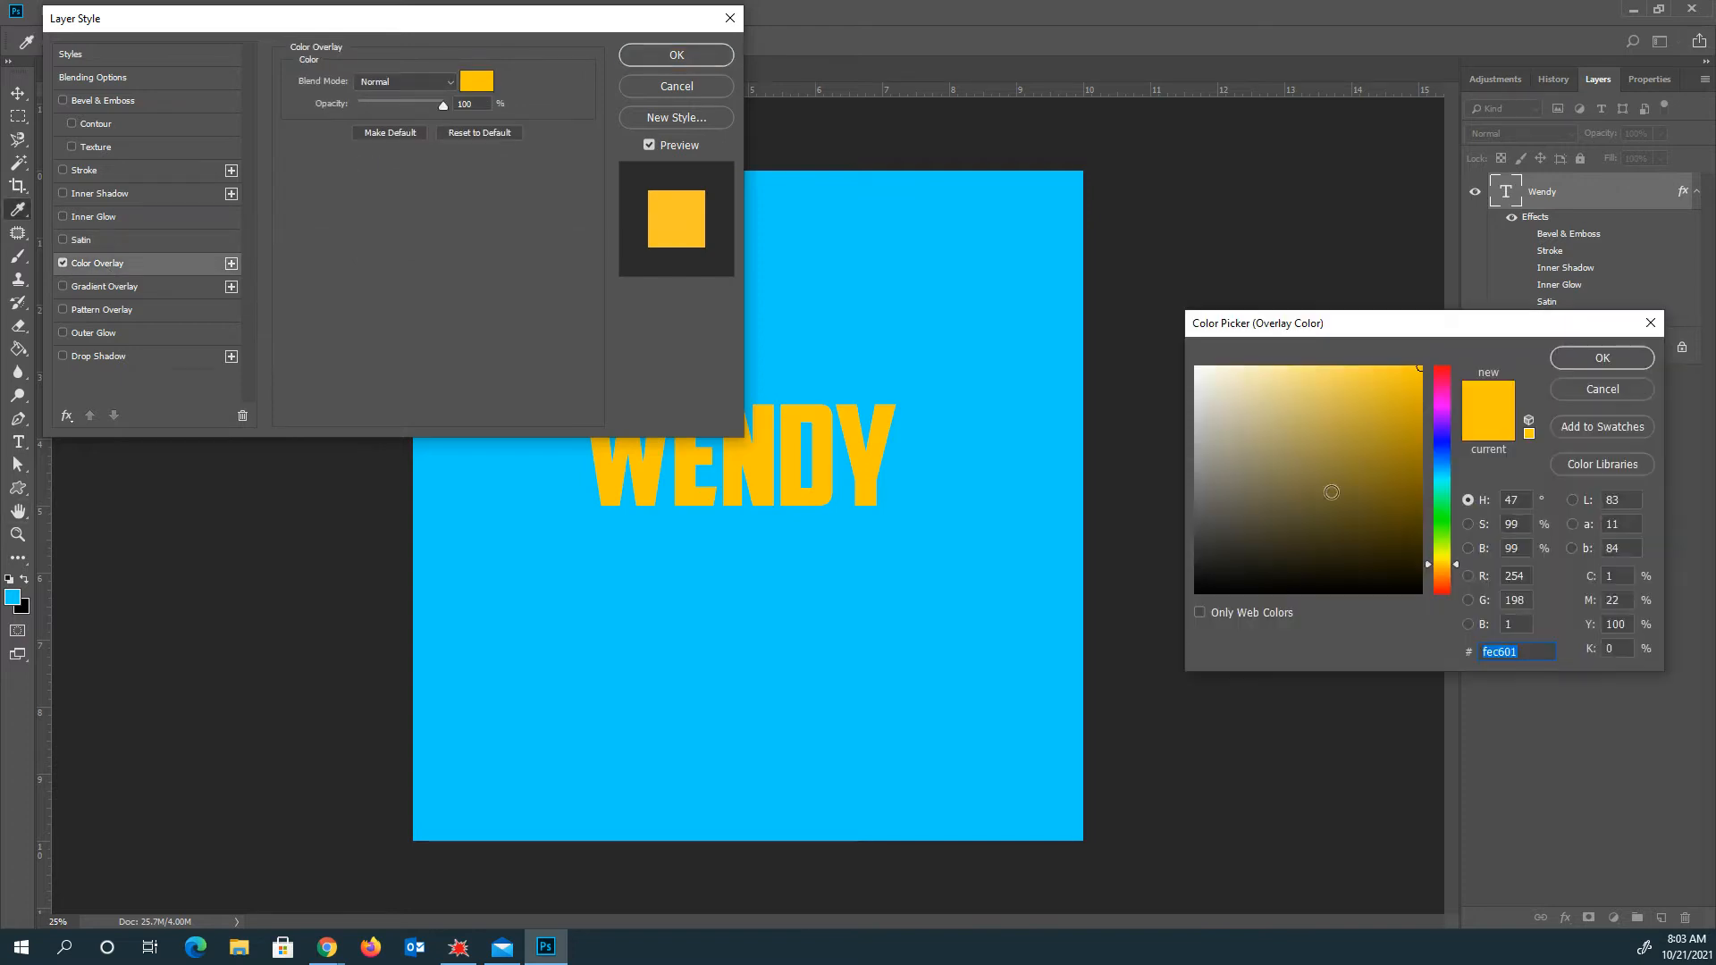
left_click(1386, 552)
mouse_move(1387, 551)
left_mouse_down()
mouse_move(1435, 523)
mouse_move(1447, 364)
left_mouse_up()
left_click_drag(1441, 558, 1440, 572)
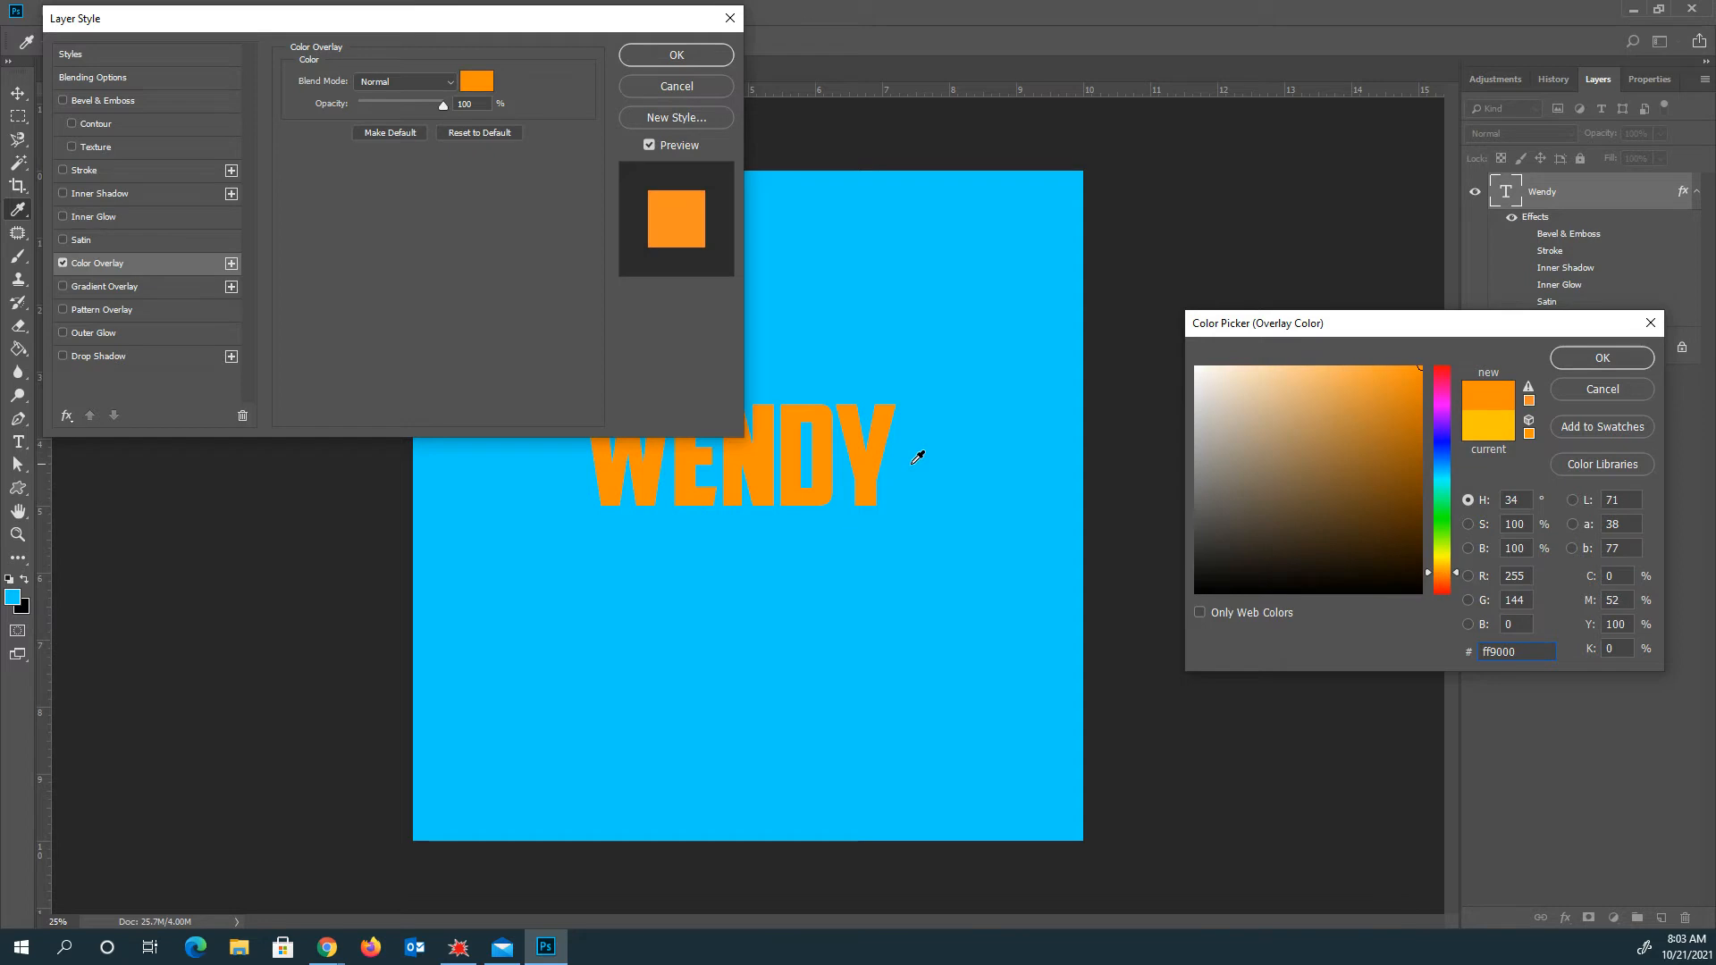
left_click(1602, 360)
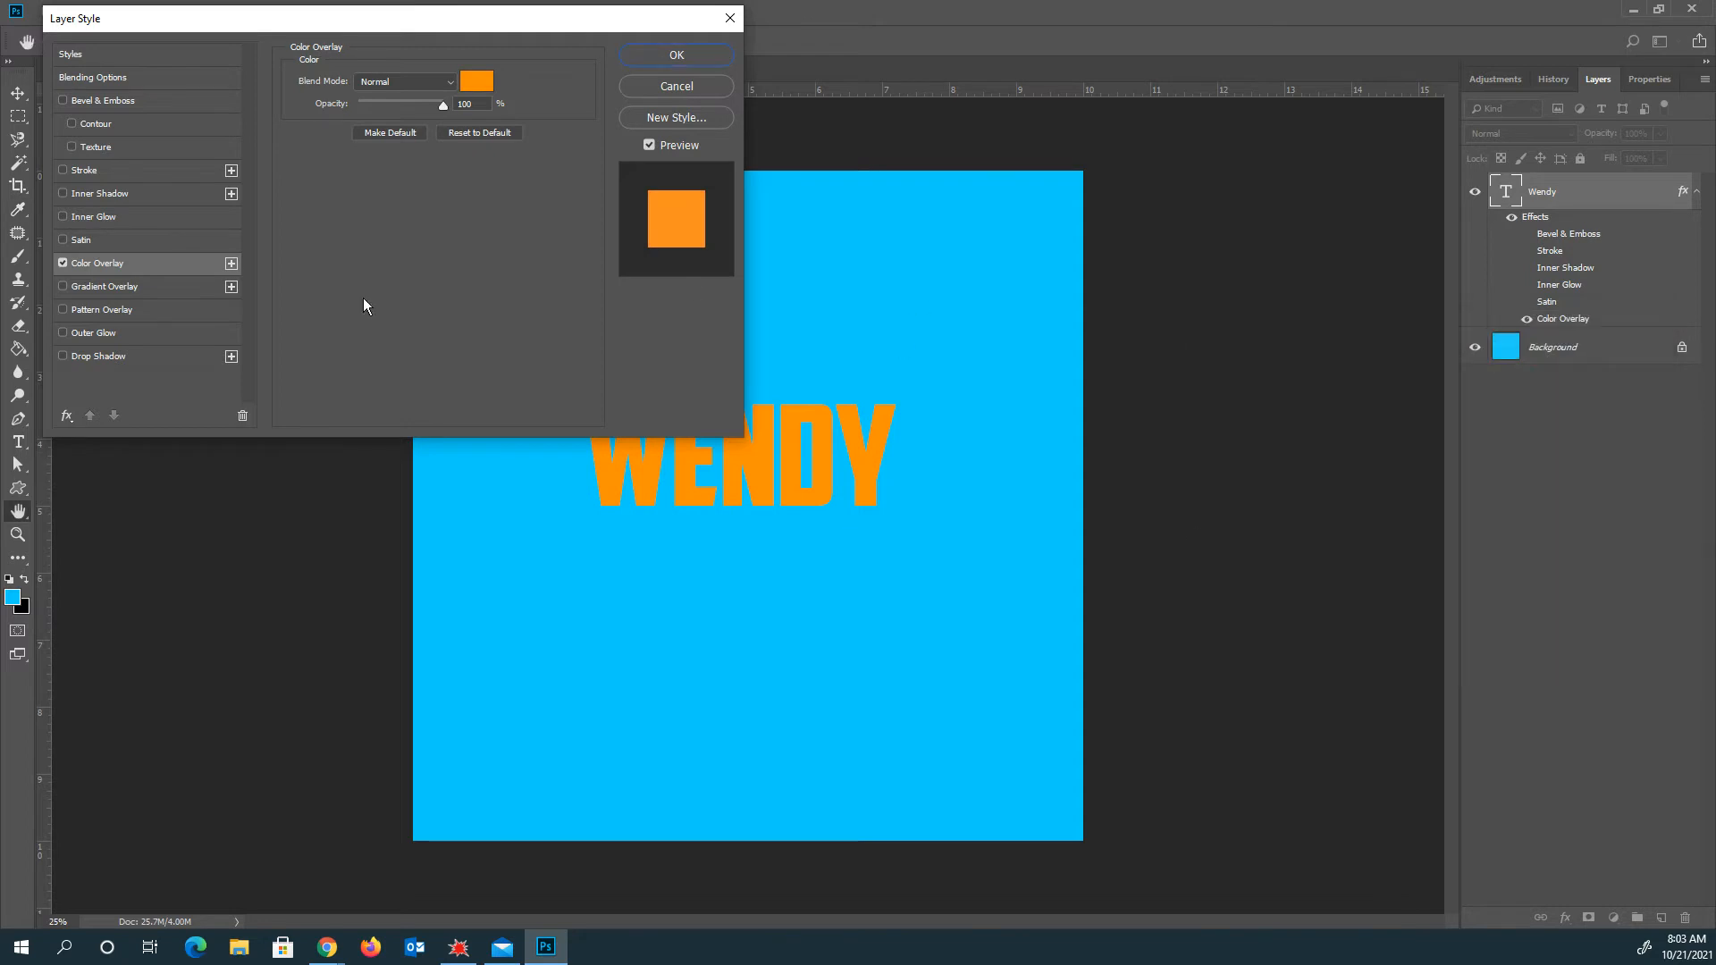
Step: Try several blend modes on the Color Overlay, including Darken and Lighten
left_click(377, 83)
left_click(381, 113)
left_click(401, 87)
left_click(390, 139)
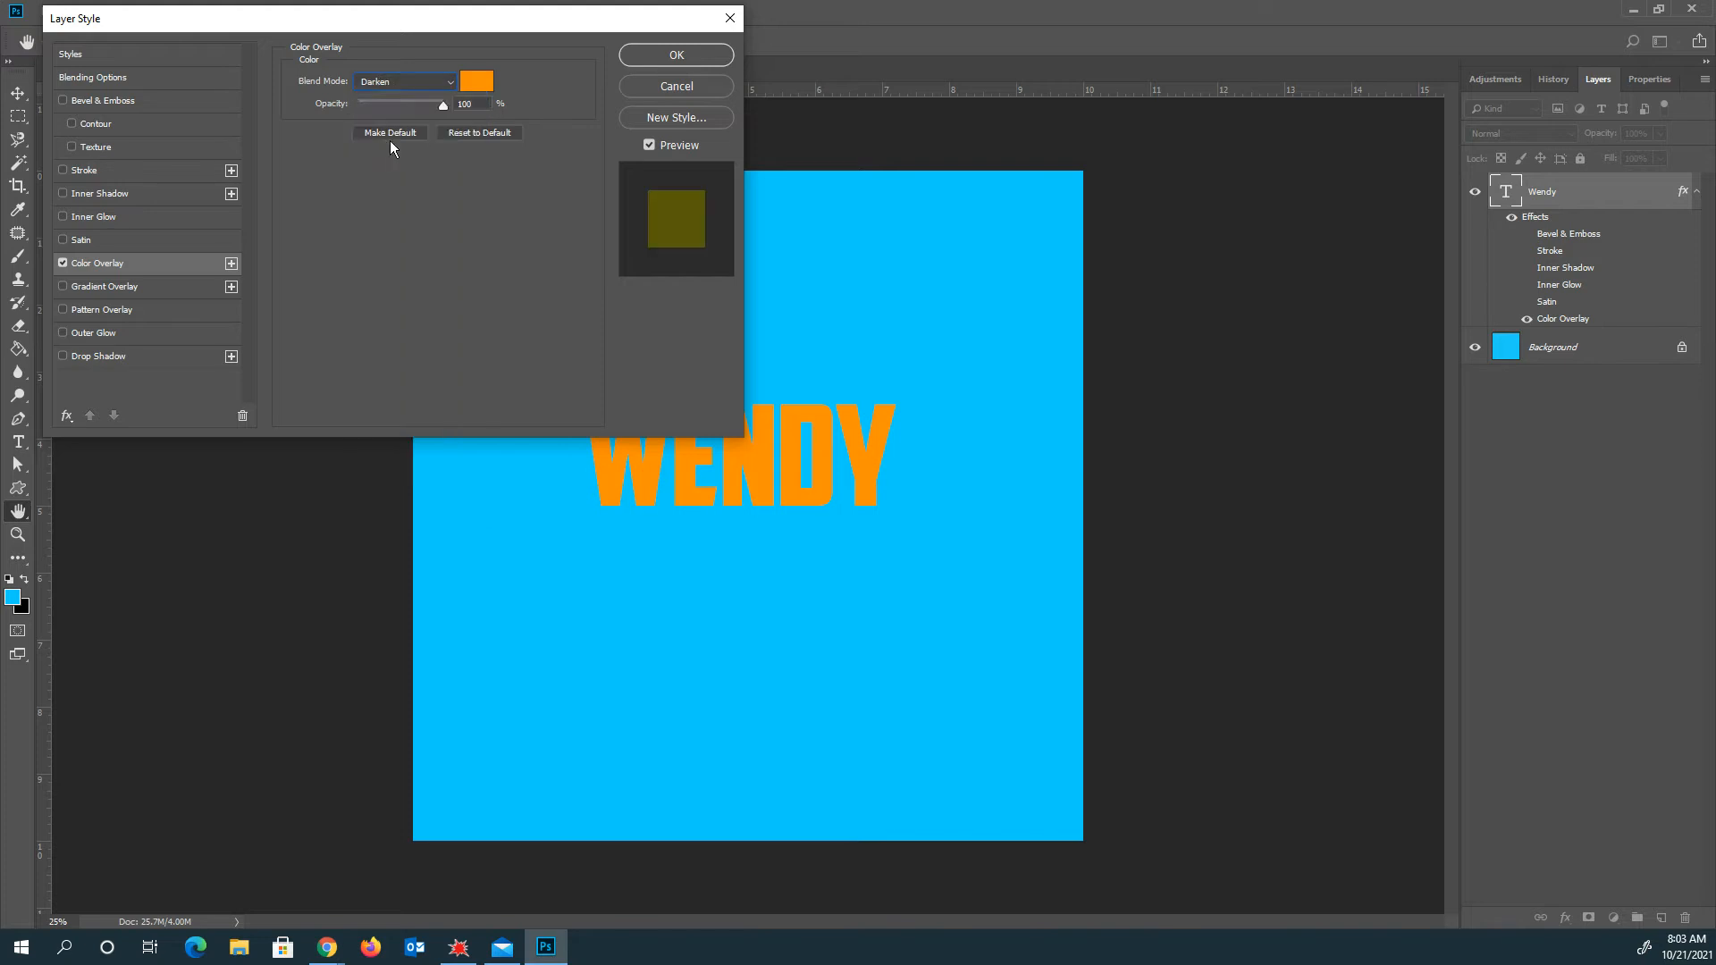
left_click(381, 82)
left_click(374, 219)
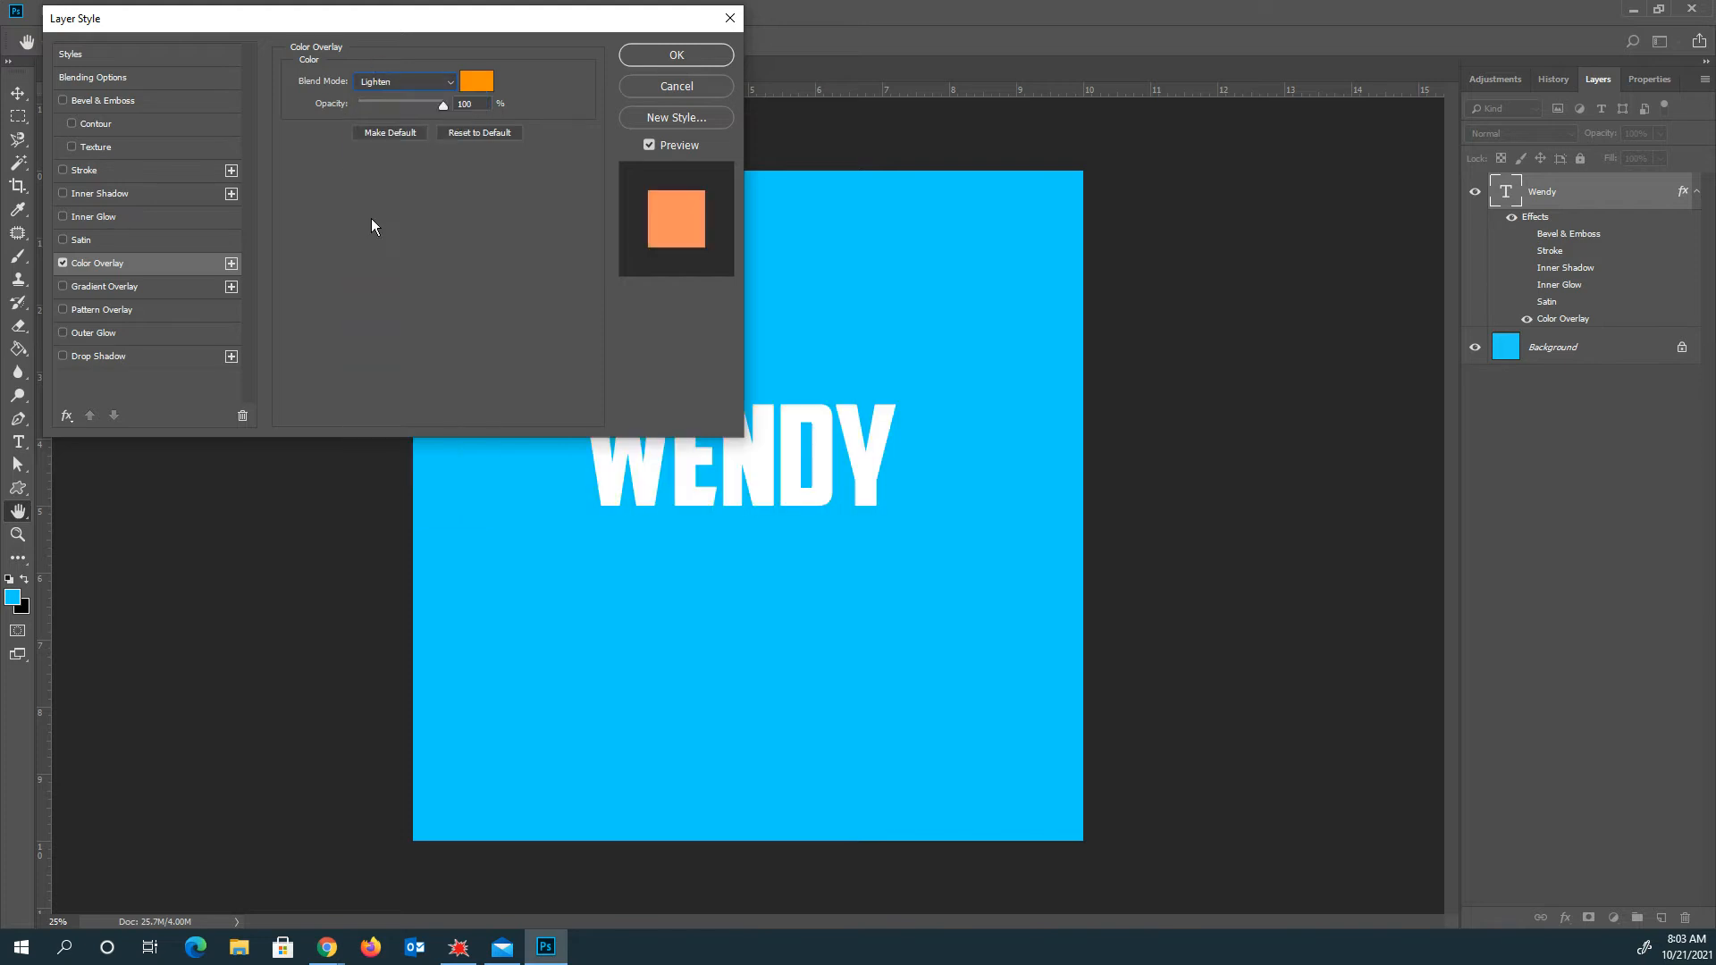
left_click(424, 83)
left_click(397, 207)
Step: Replace Color Overlay with a Gradient Overlay using the white-to-blue gradient at 64% opacity and 54% scale
left_click(64, 265)
left_click(93, 286)
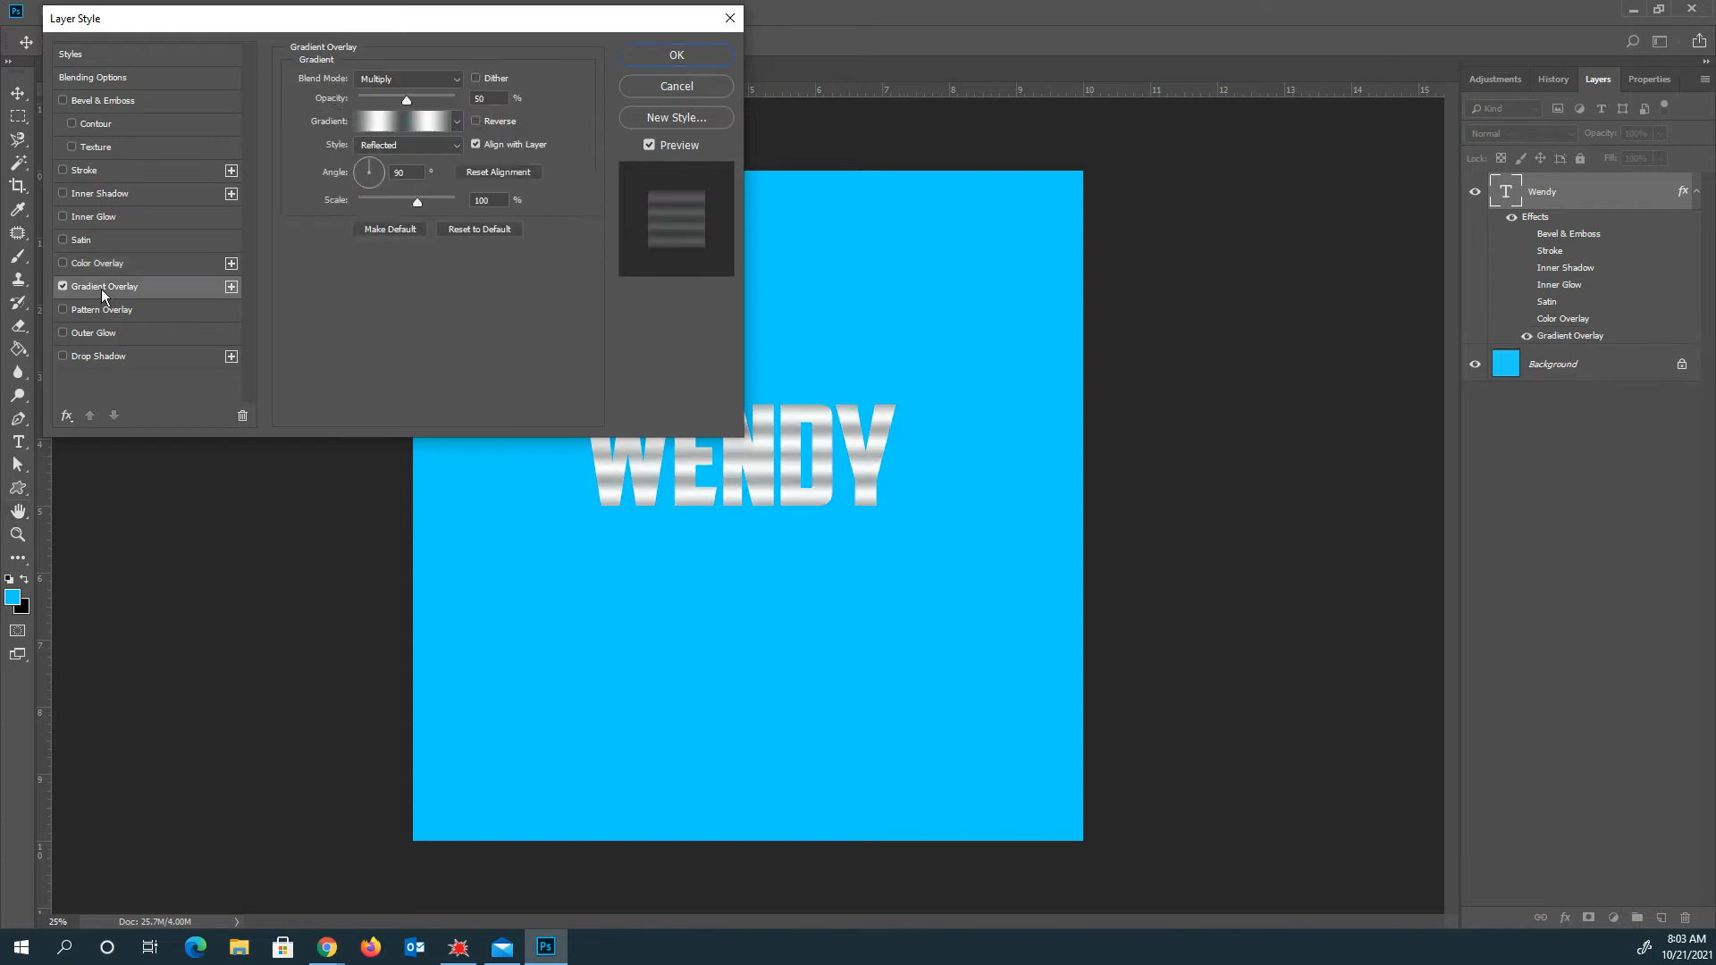
left_click(455, 121)
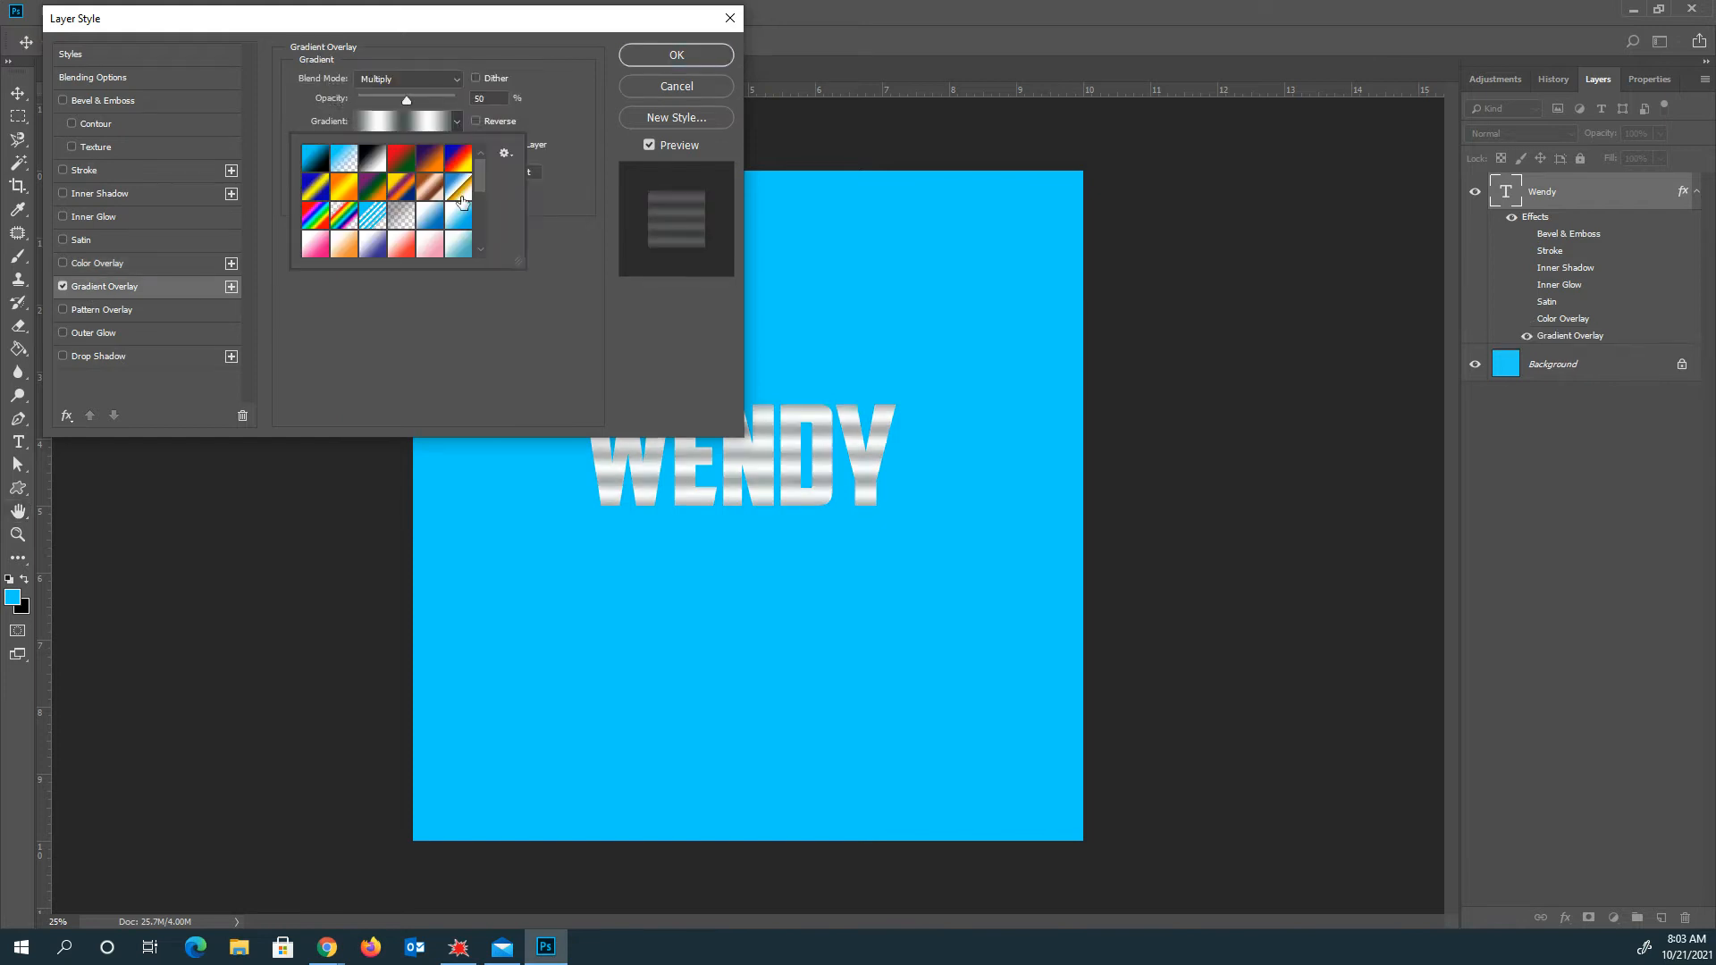
left_click(460, 225)
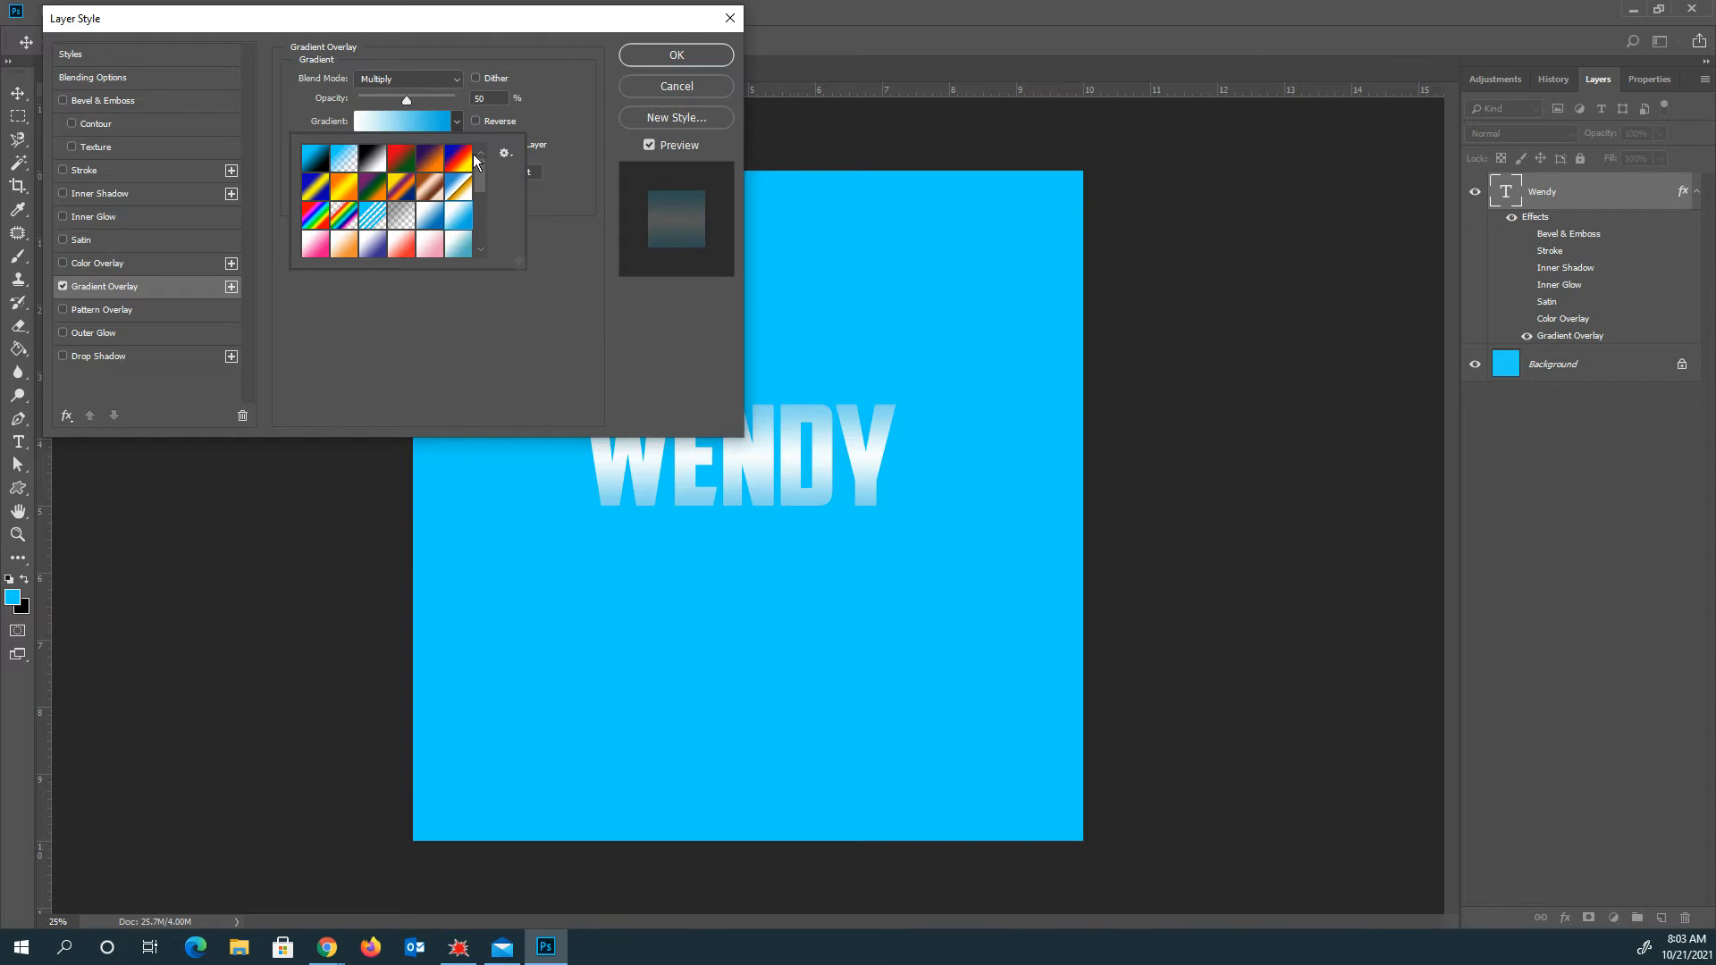
left_click(409, 93)
mouse_move(402, 99)
left_mouse_down()
mouse_move(373, 98)
mouse_move(420, 116)
left_mouse_up()
left_click_drag(411, 201, 375, 198)
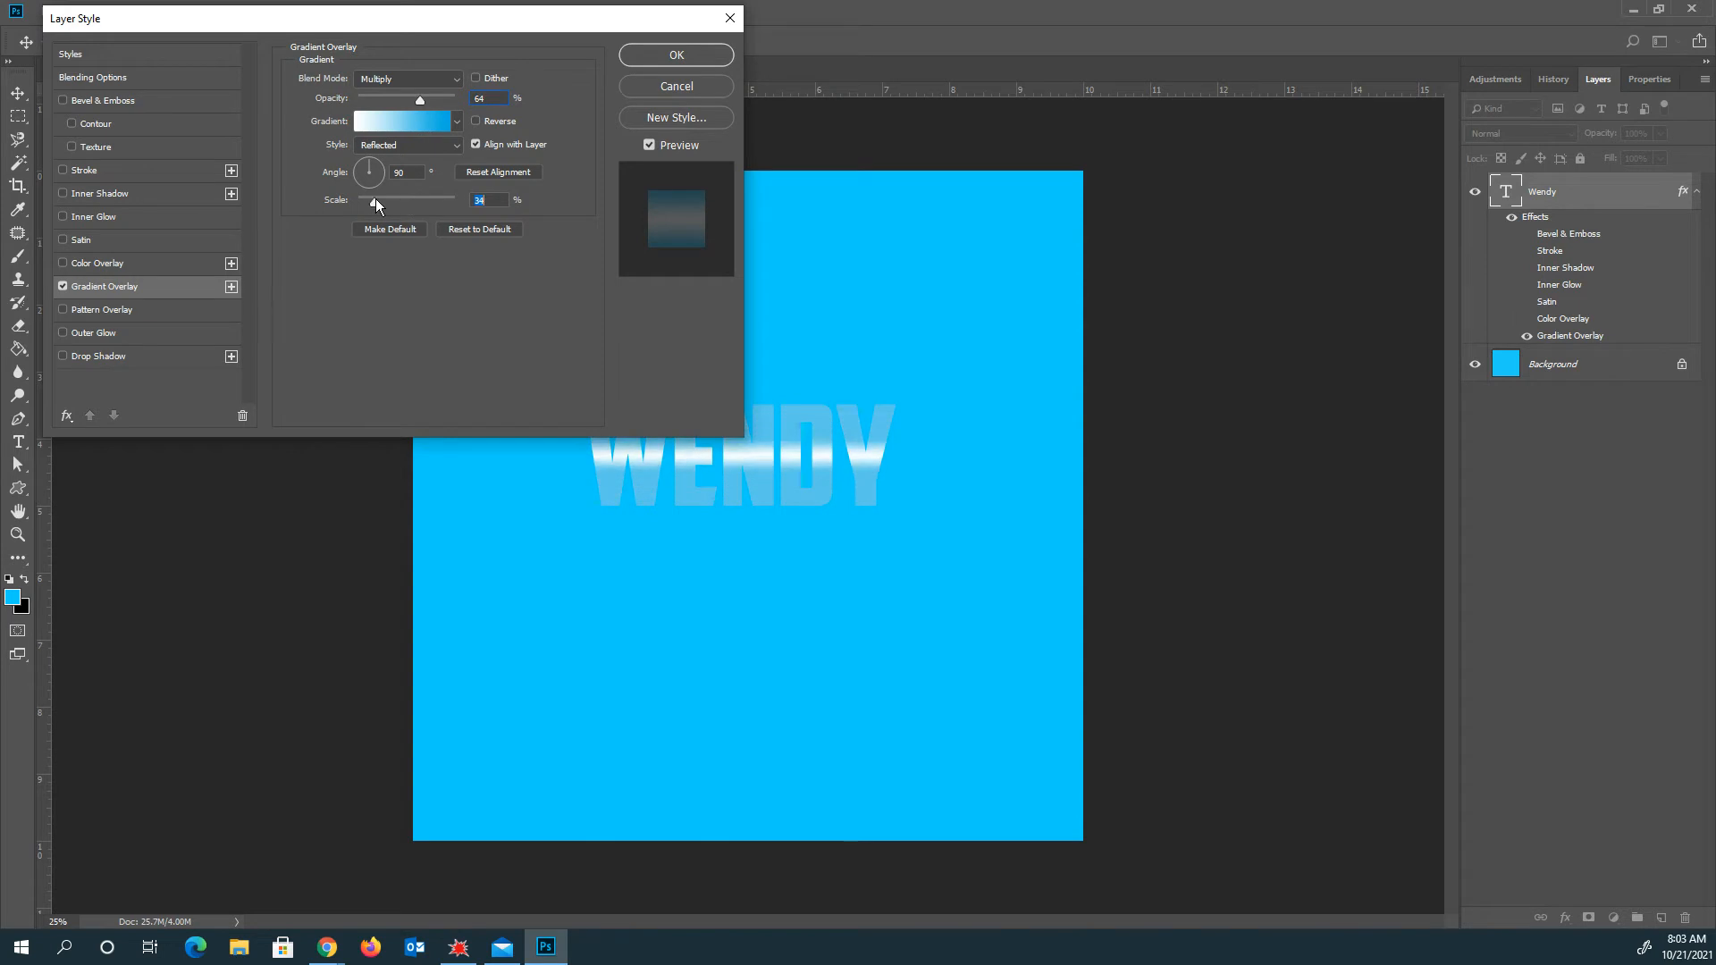
Step: Try the Gradient Overlay's blend modes, including Linear Burn, Screen, Soft Light, Pin Light and Subtract, ending on Normal
left_click(411, 78)
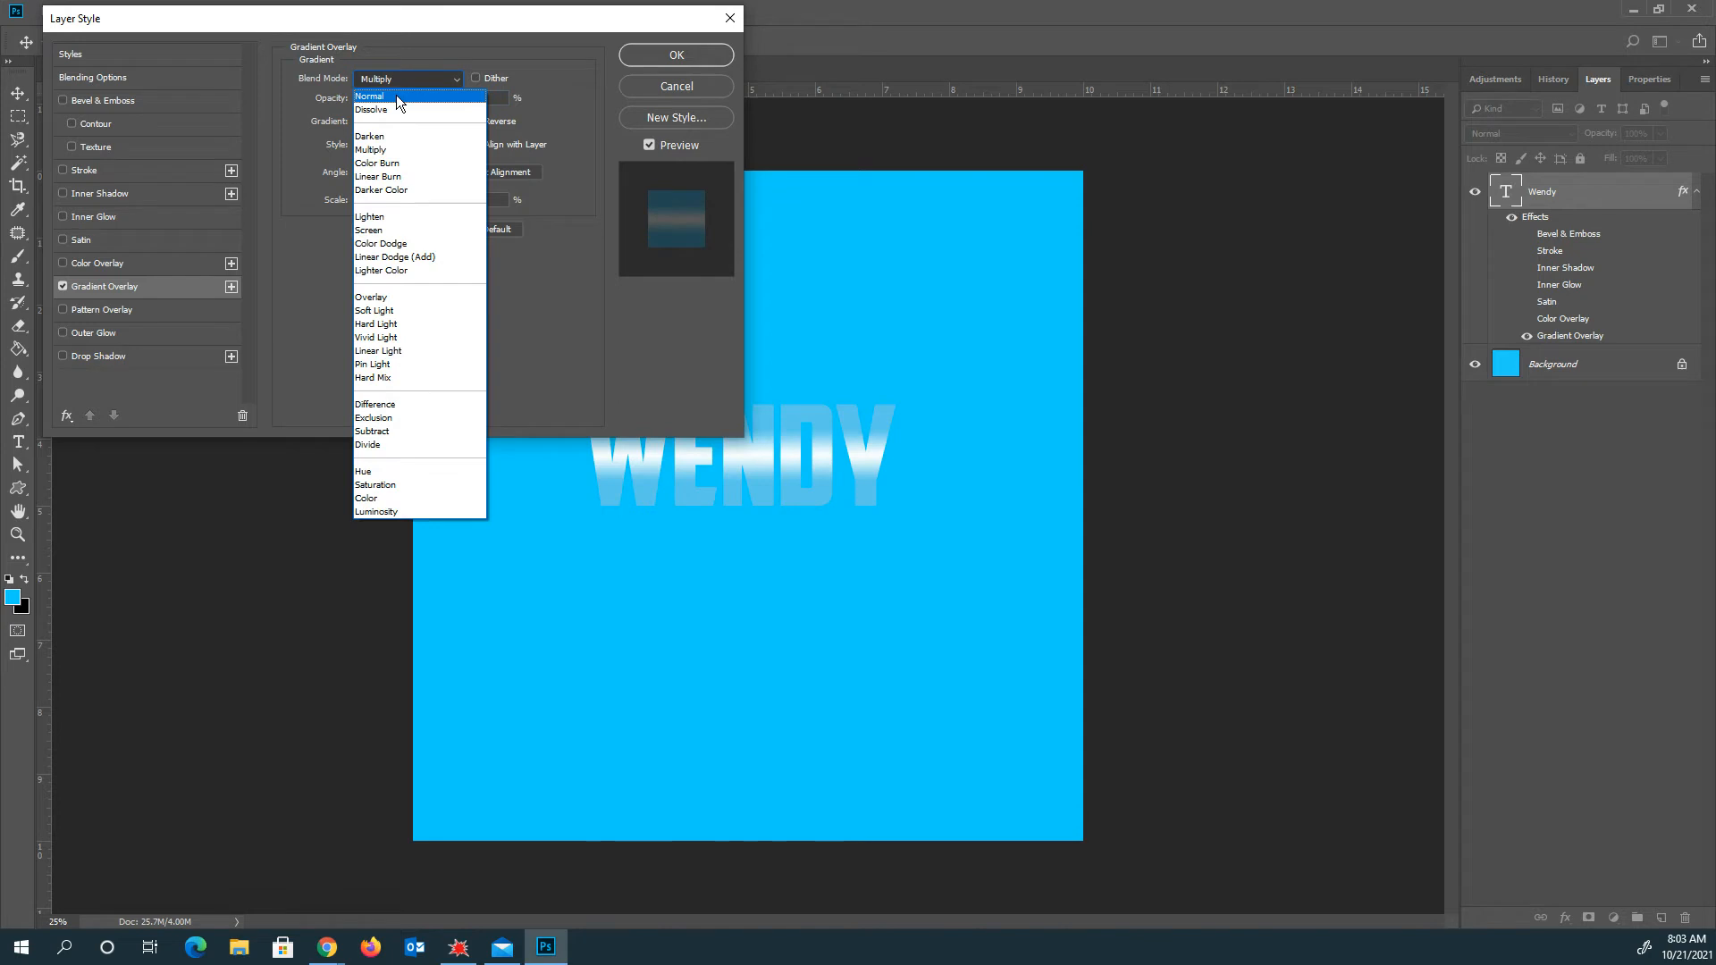
left_click(398, 97)
left_click(393, 80)
left_click(397, 149)
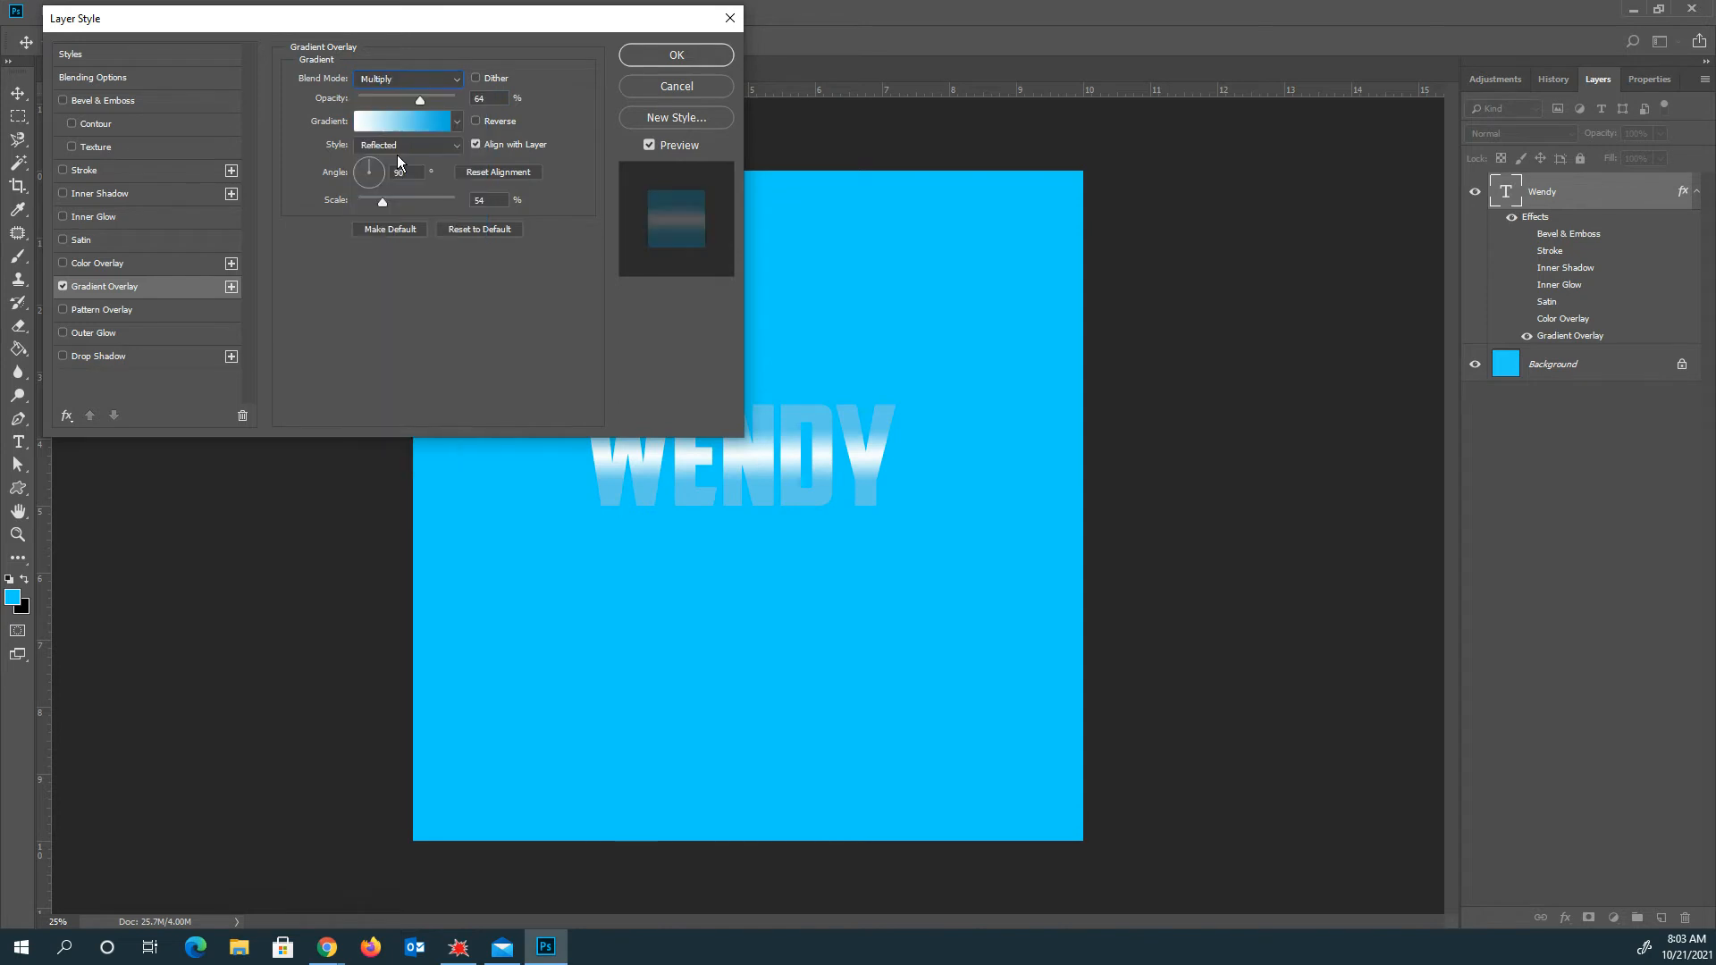
key("Down")
key("Down")
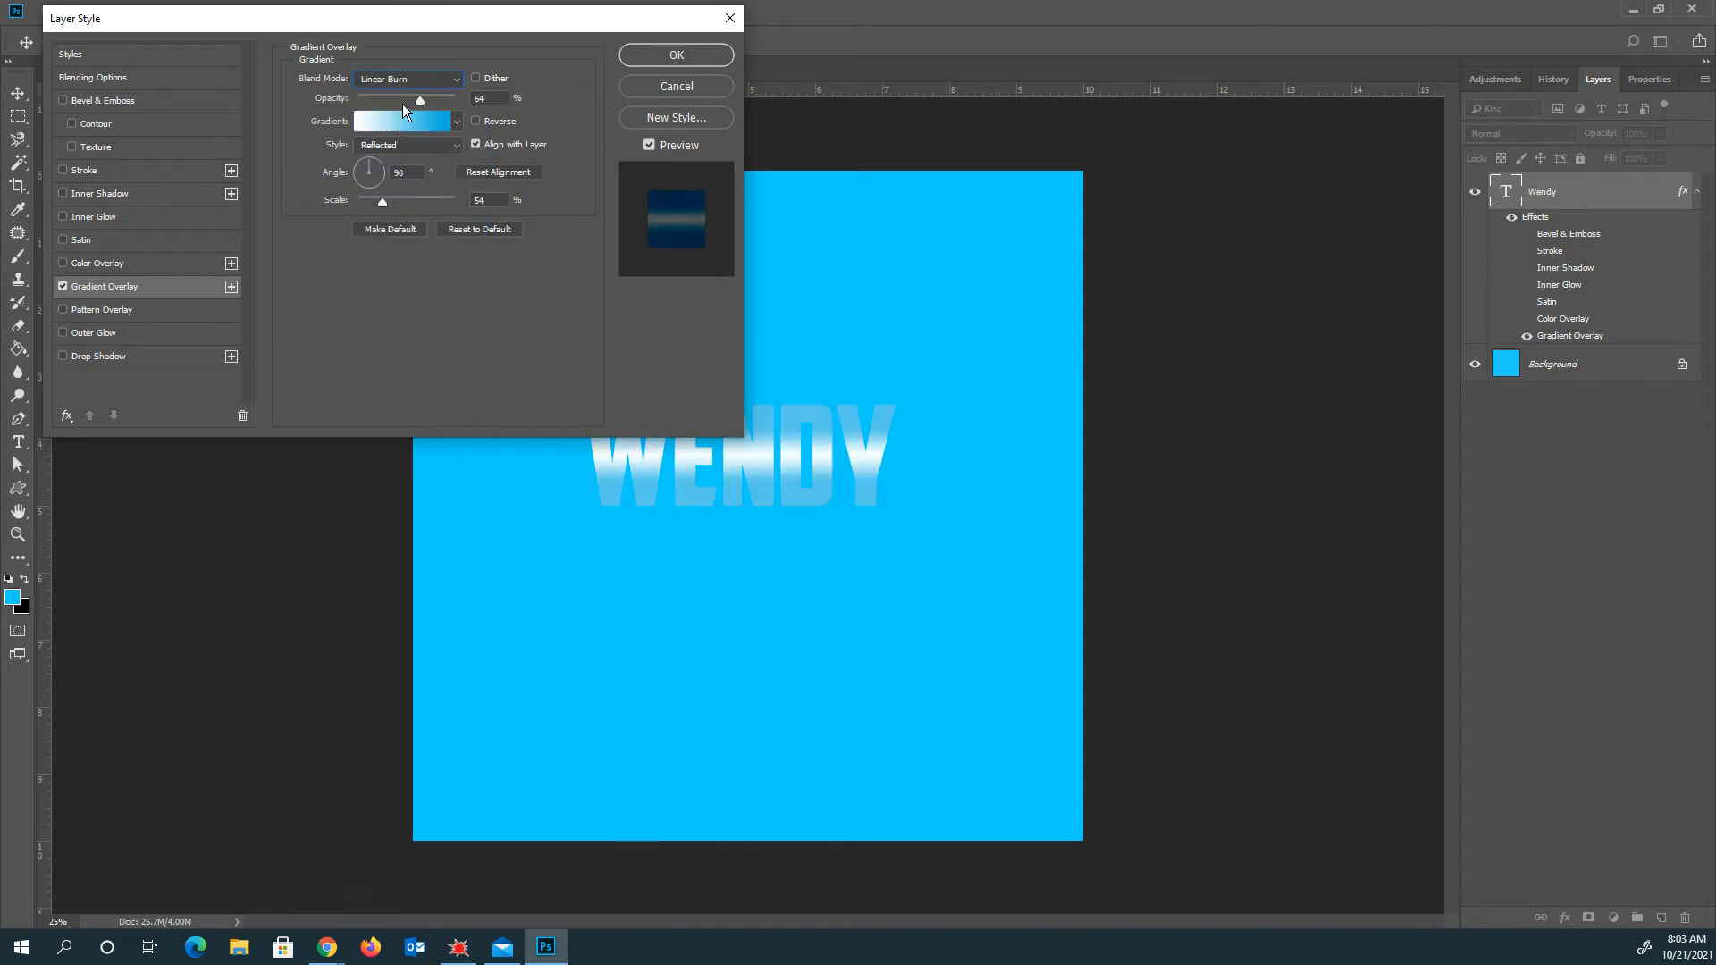
key("Down")
key("Down")
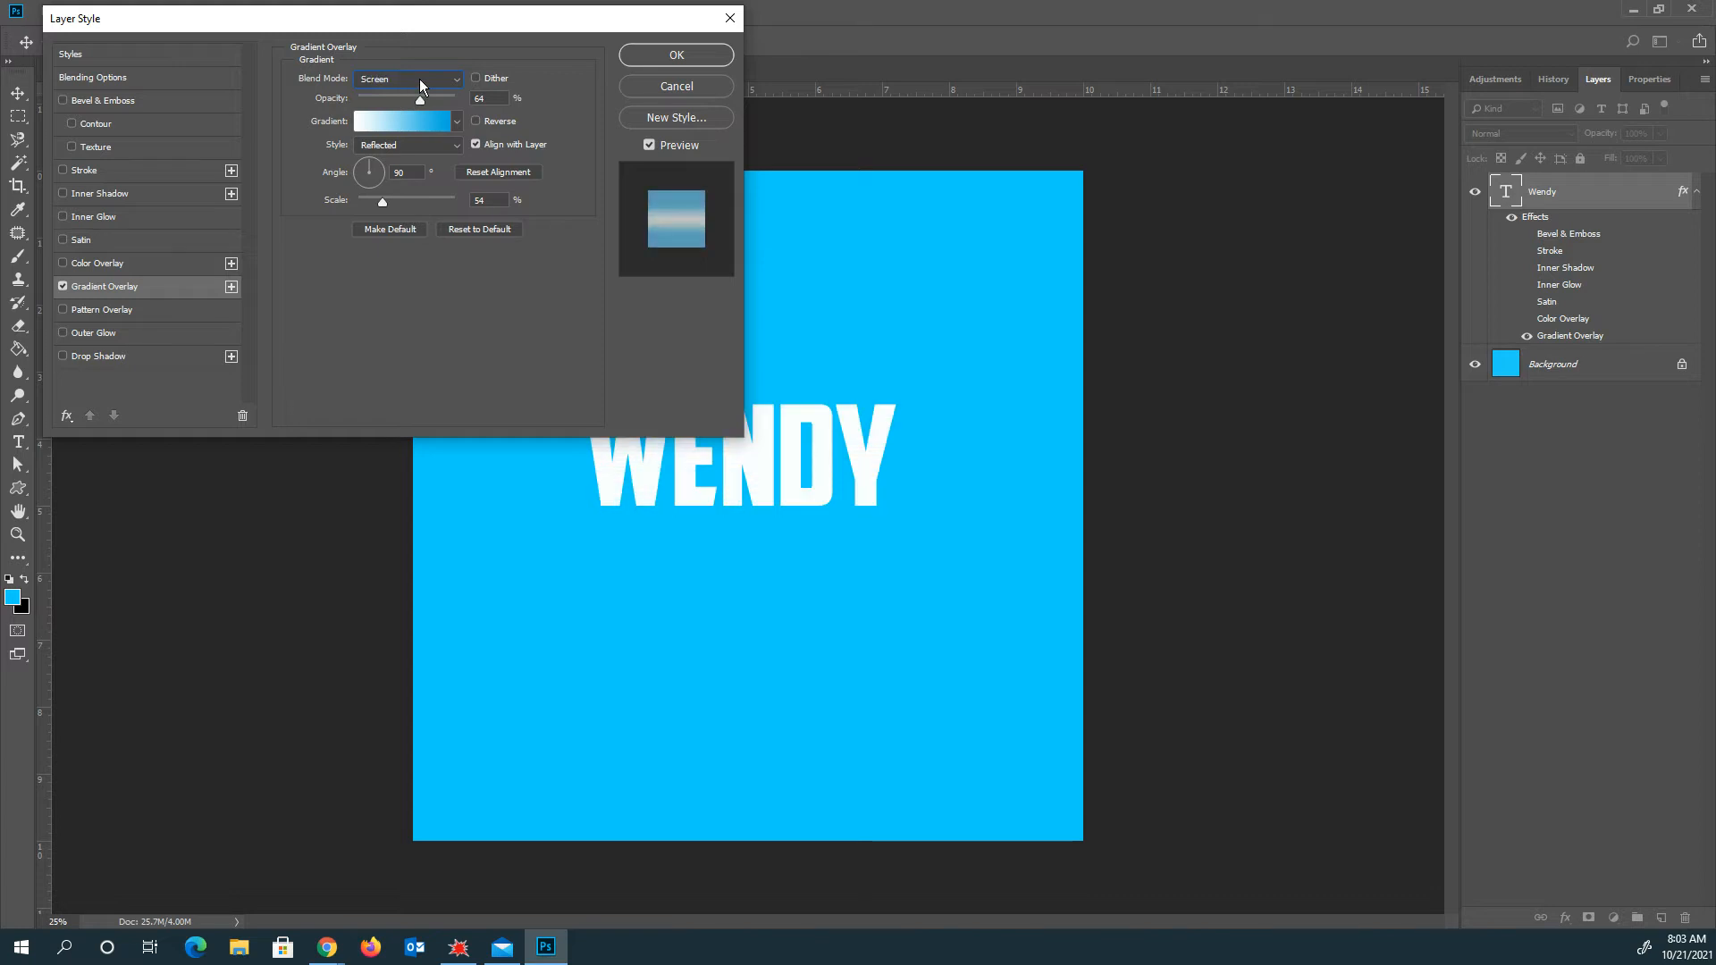
key("Up")
key("Down")
key("Down")
key("Down")
key("Down")
key("Down")
key("Down")
key("Down")
key("Down")
key("Down")
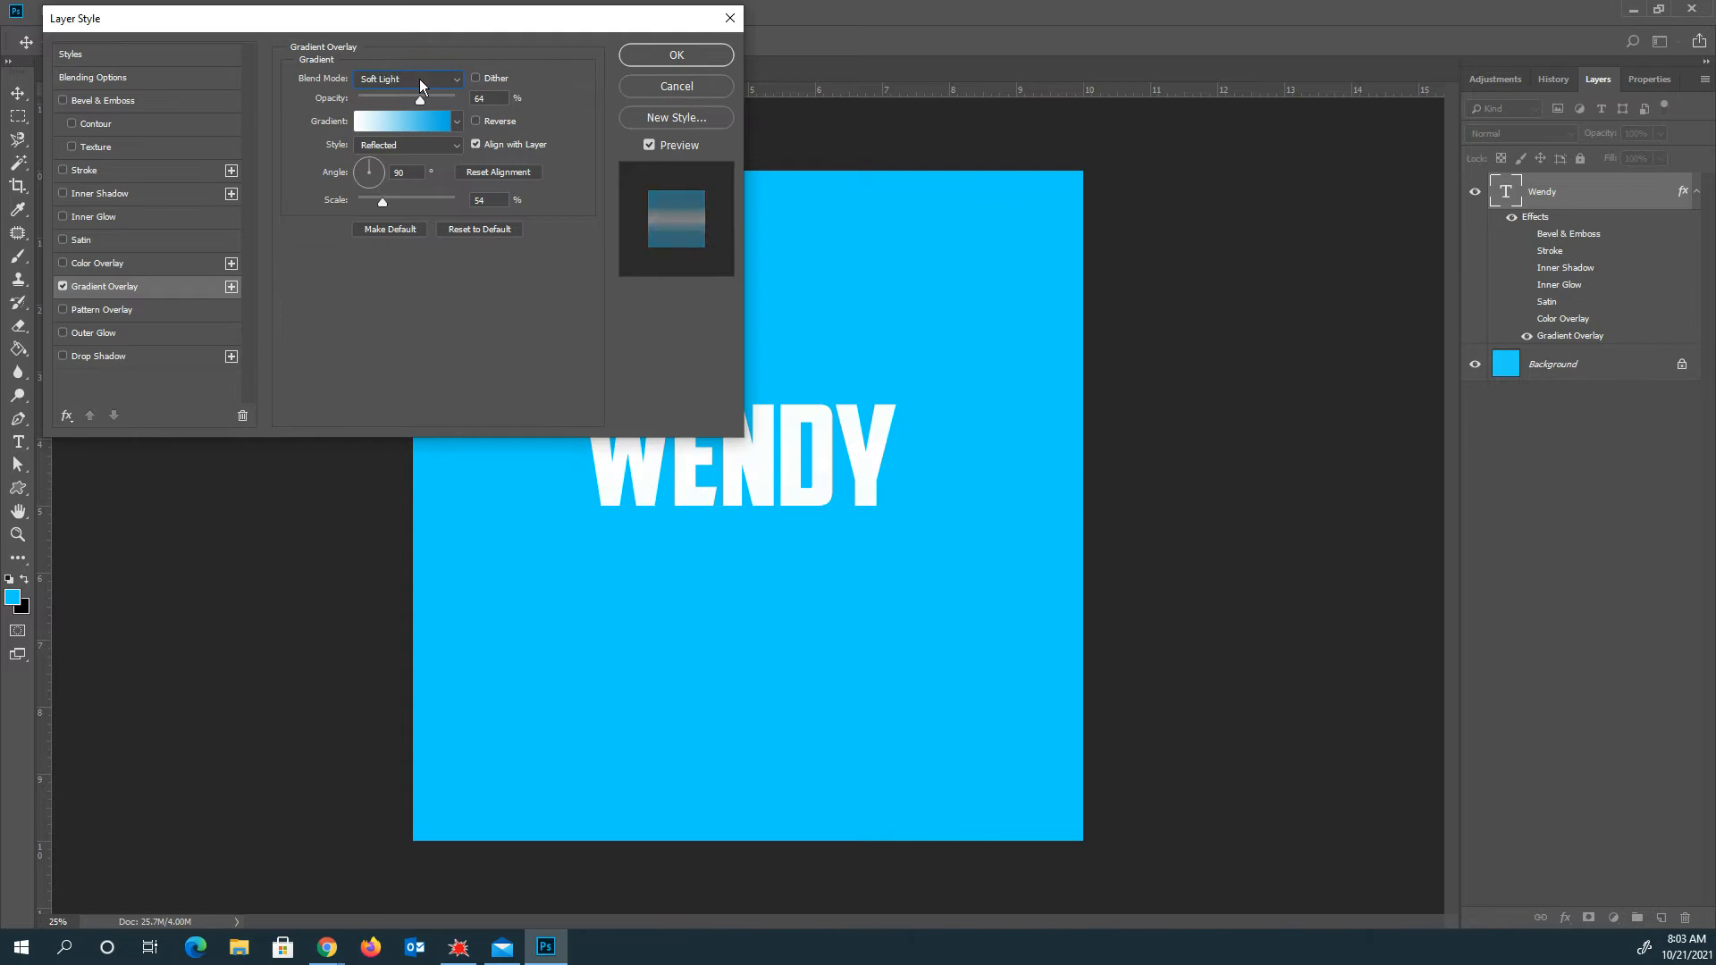
key("Down")
key("Down")
key("Down")
key("Down")
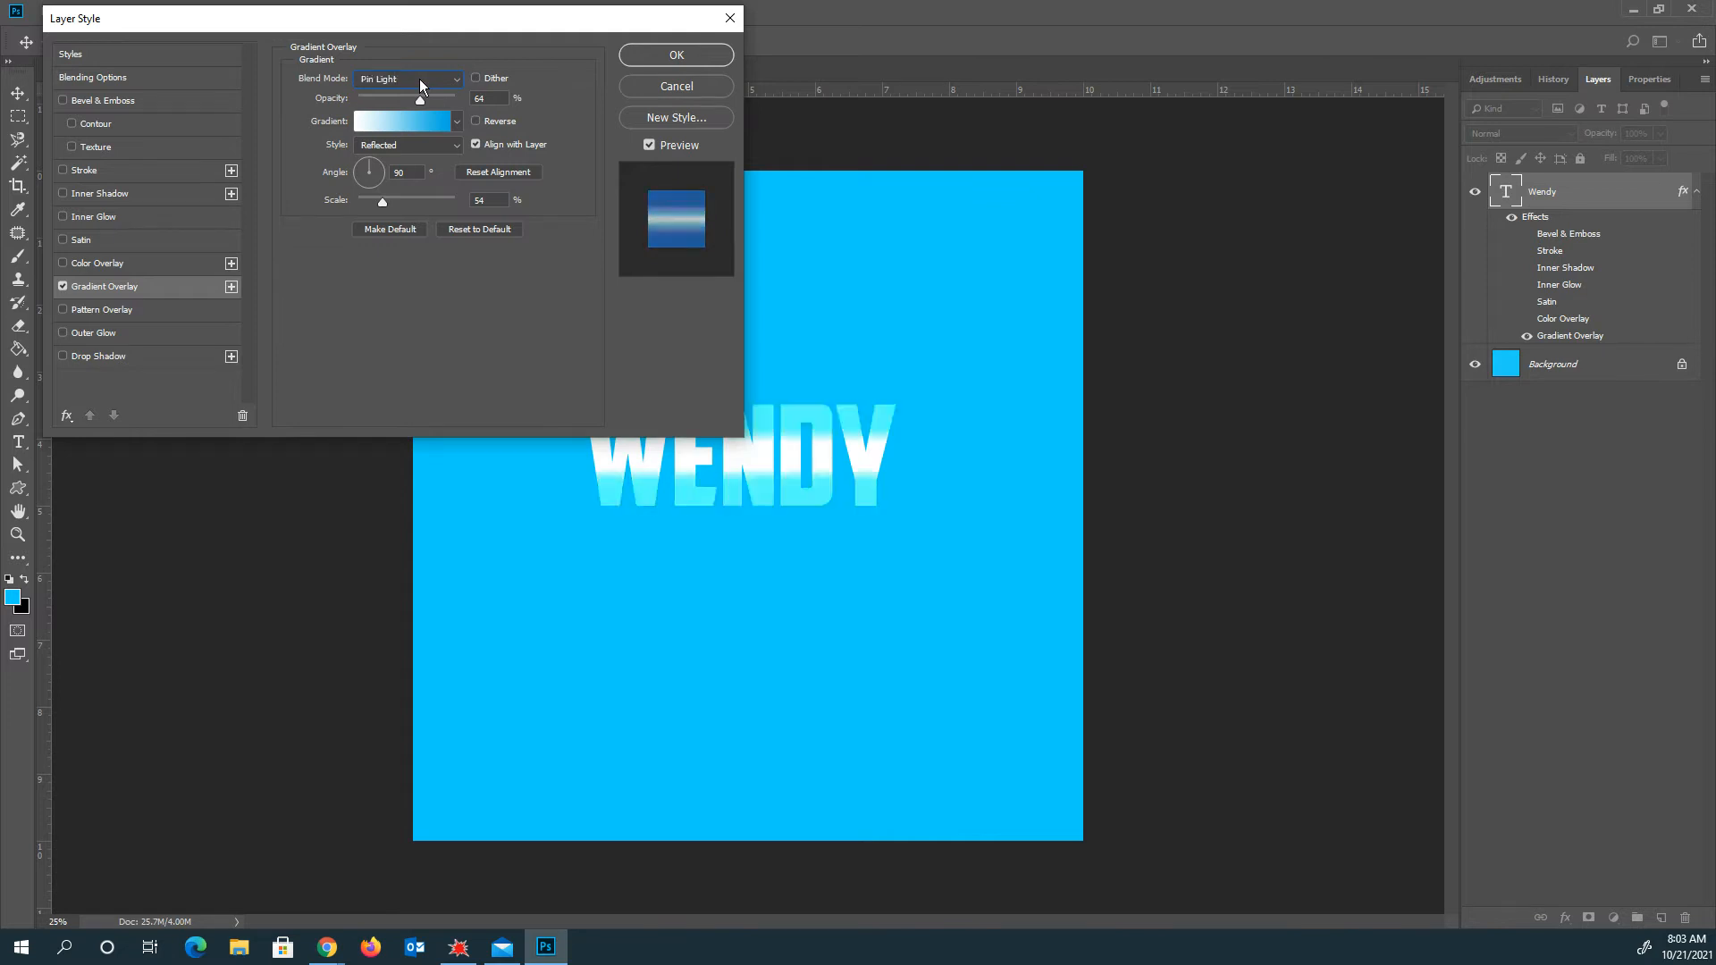
key("Down")
key("Down")
key("Down")
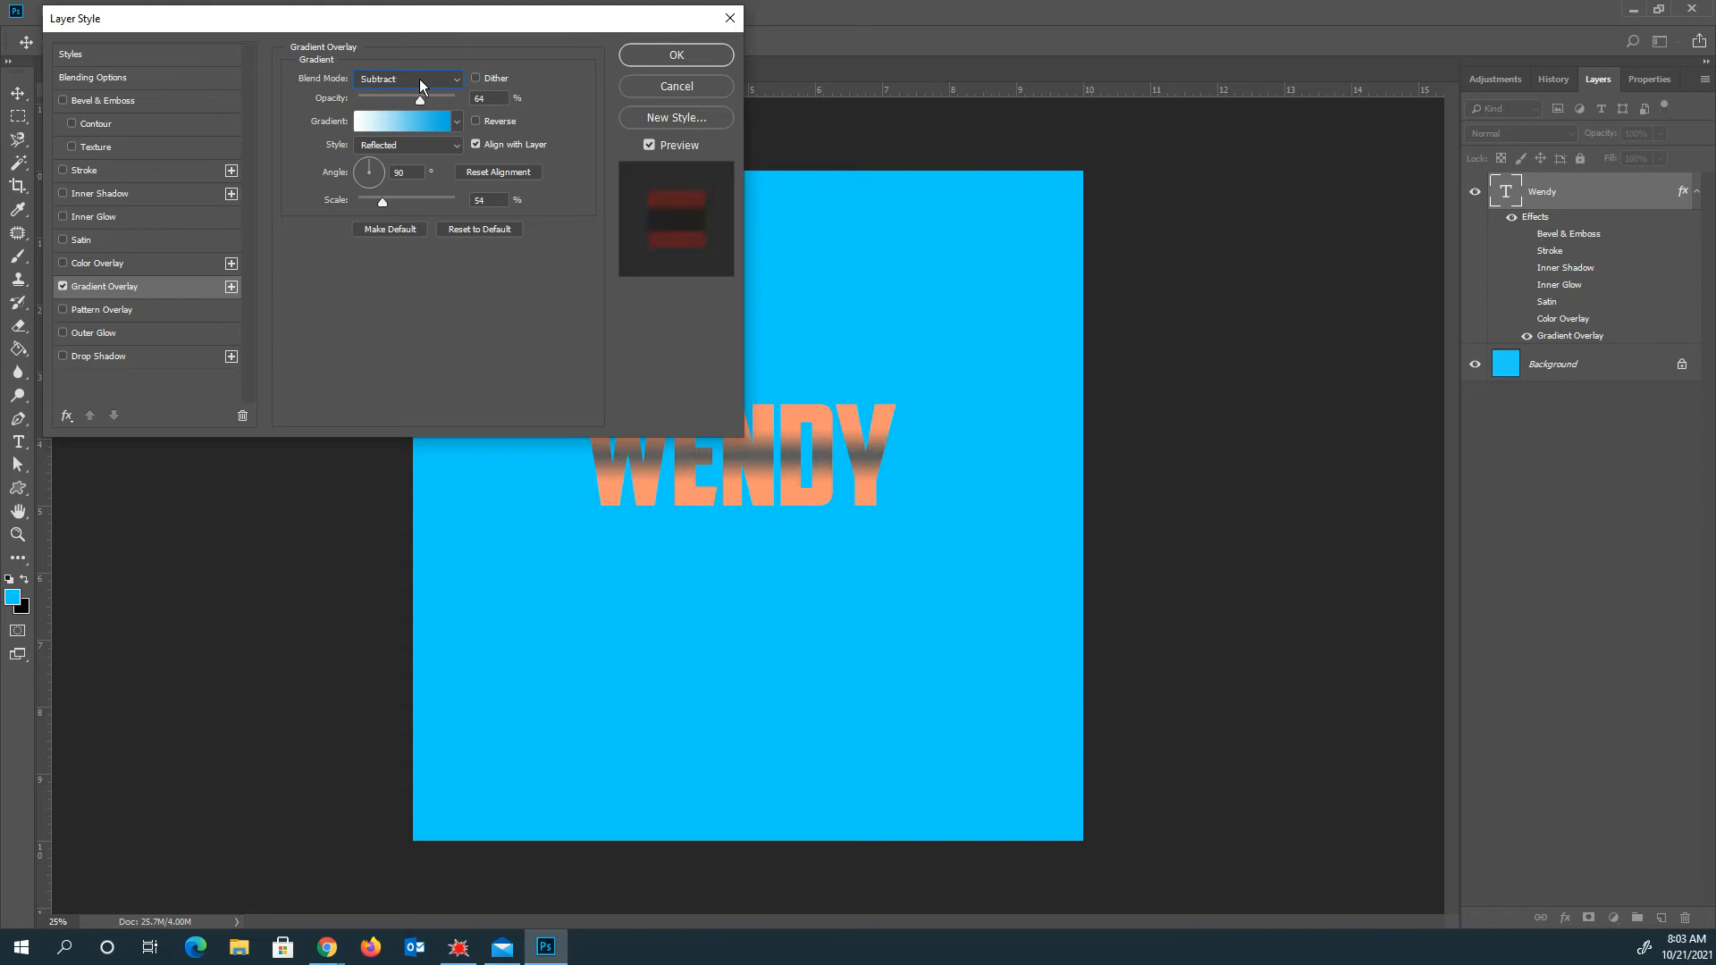
scroll(420, 79, "up", 20)
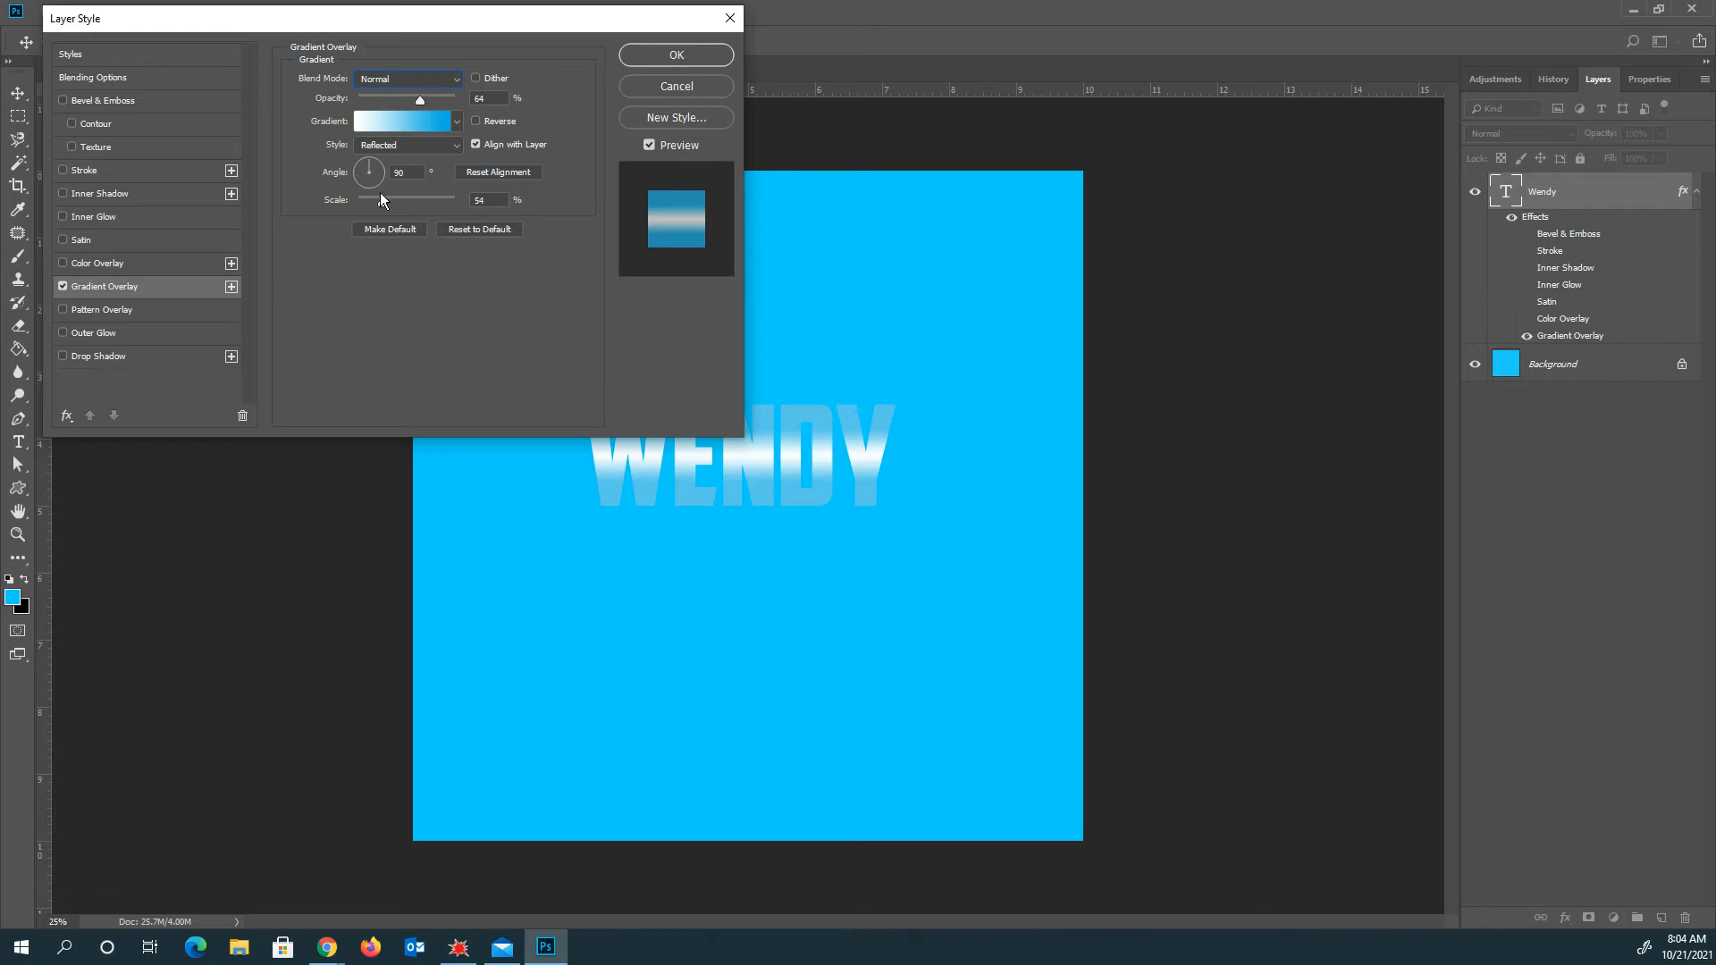
Step: Try the Linear and Radial gradient styles, ending on Radial with the scale at 150%
left_click(397, 147)
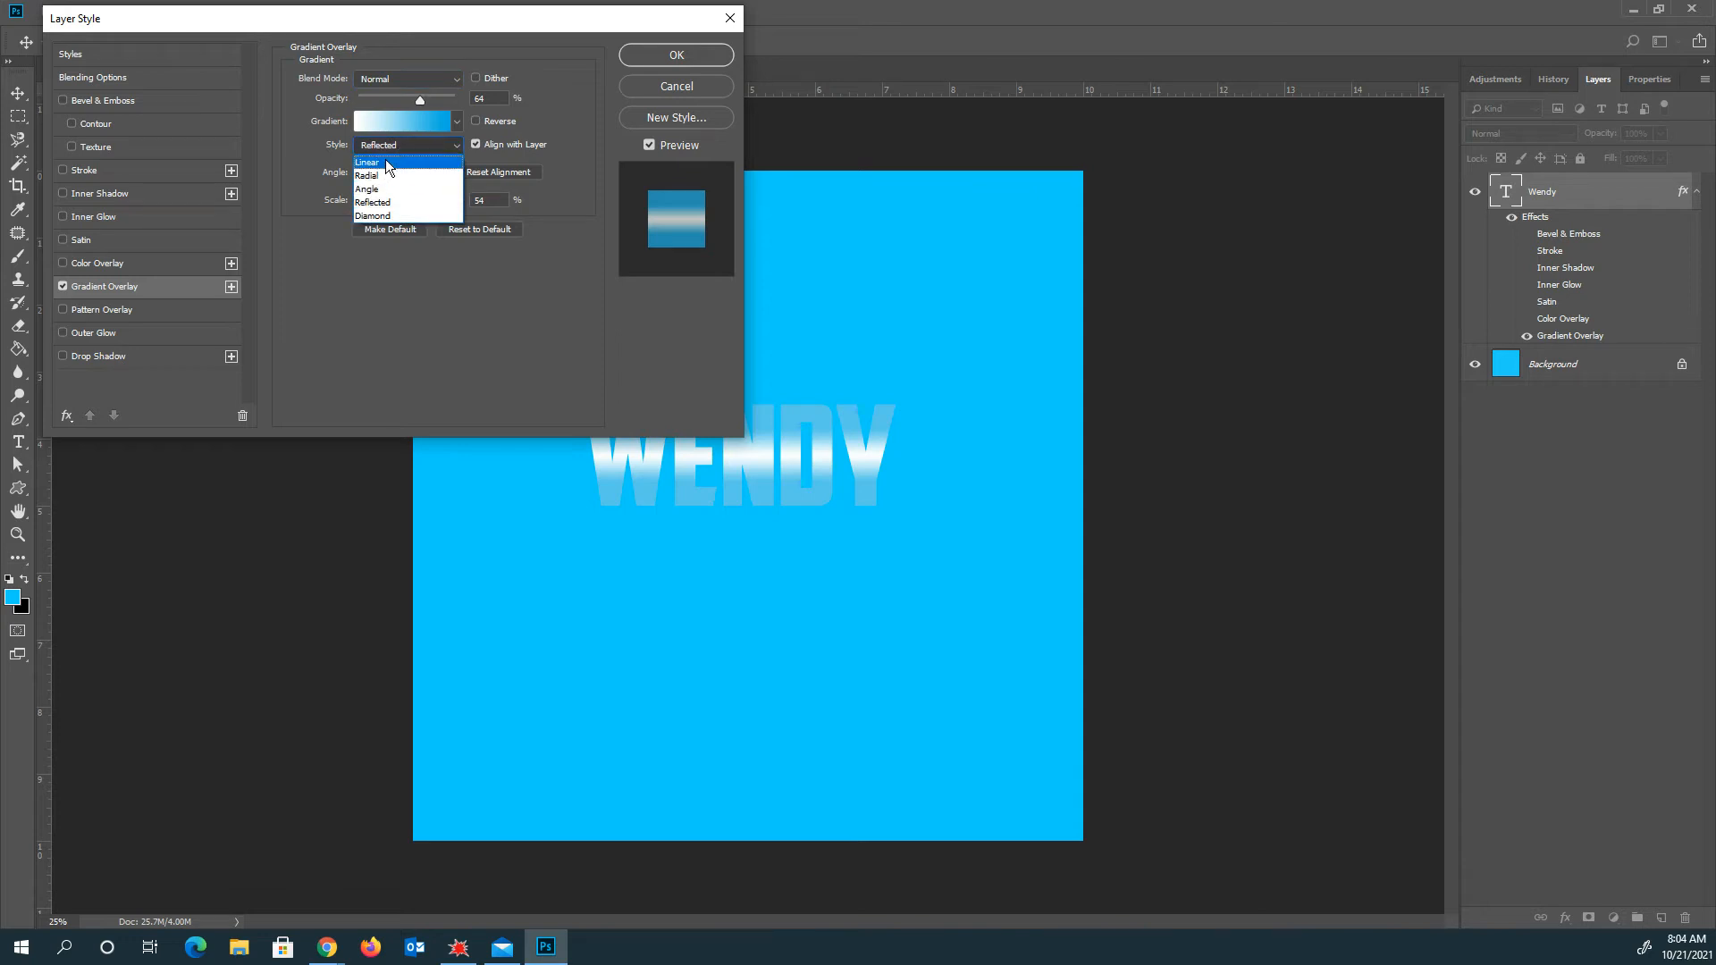
left_click(385, 162)
left_click(417, 147)
left_click(411, 175)
left_click(419, 147)
left_click_drag(384, 202, 461, 214)
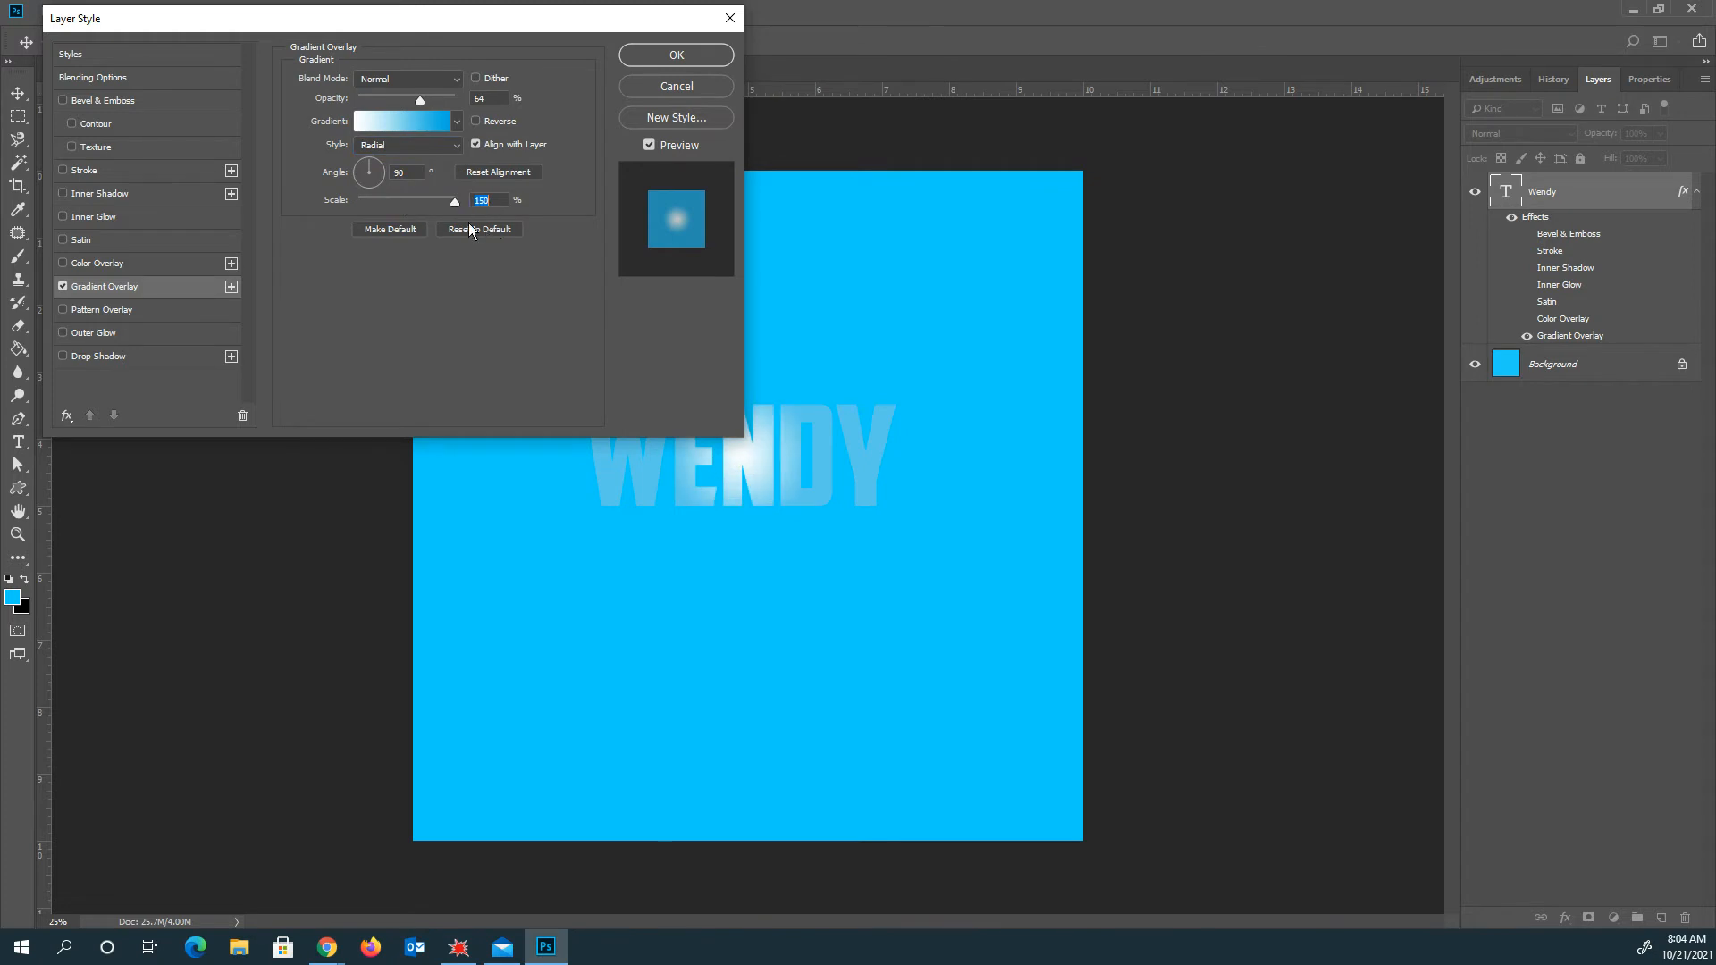
Step: Try the white-to-orange gradient, then apply the transparent rainbow gradient with the Linear style and 94% scale
left_click(457, 120)
left_click(348, 245)
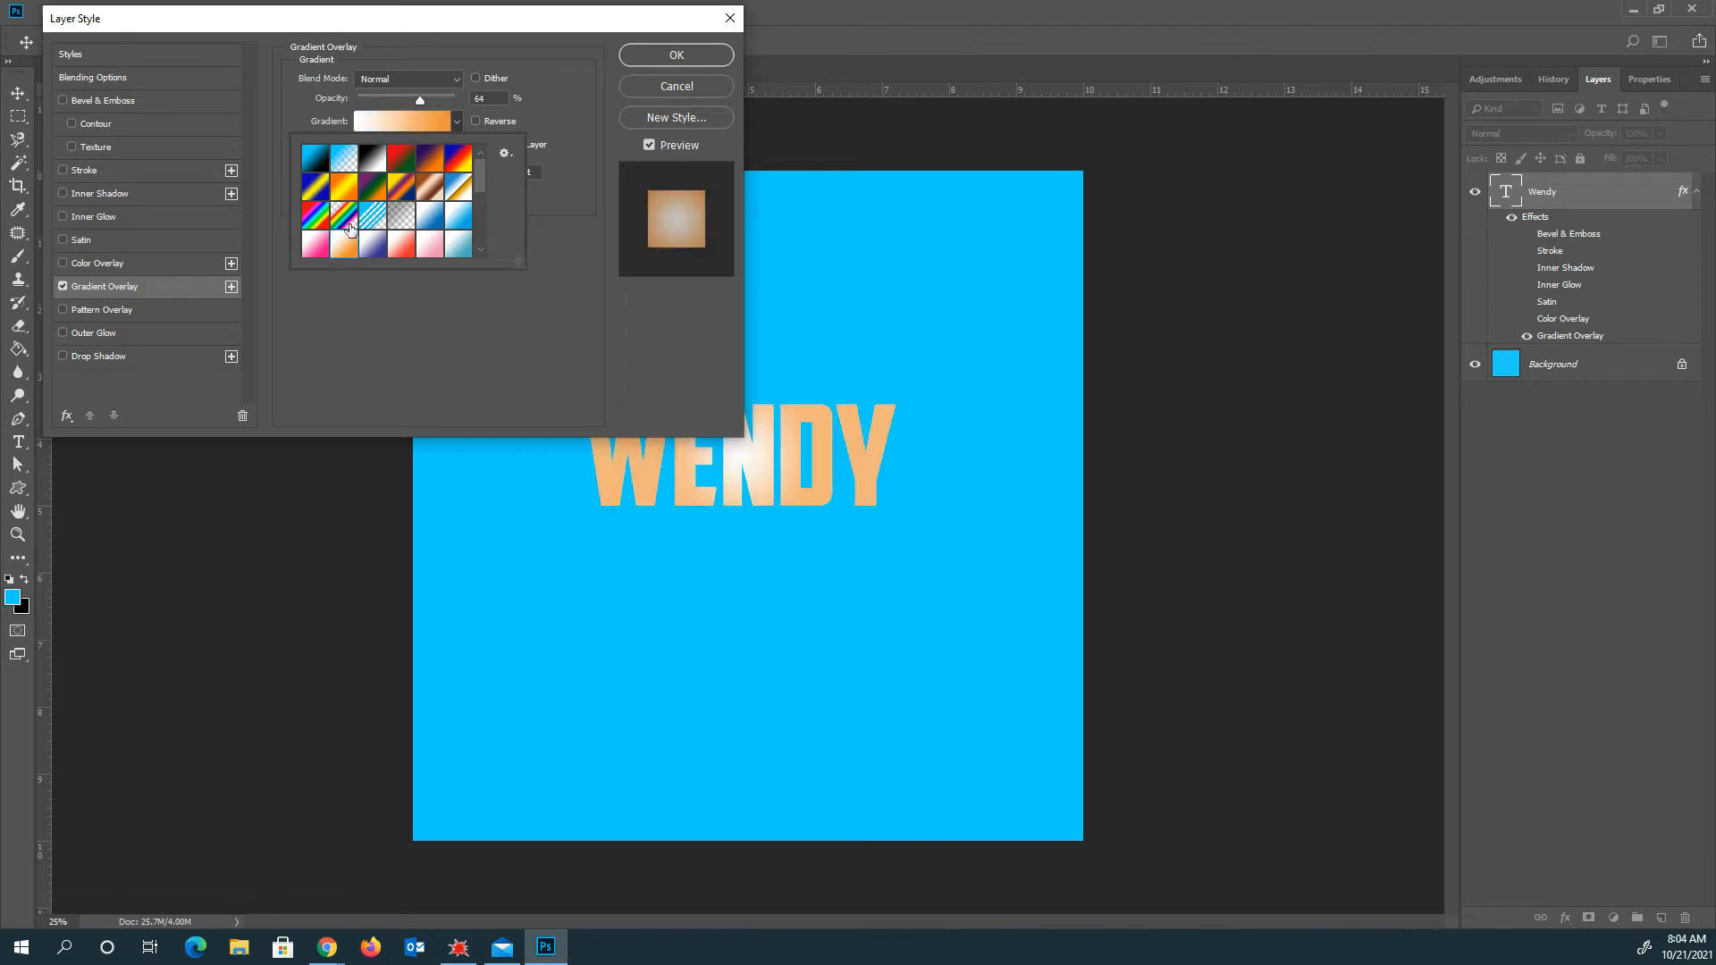
left_click(348, 220)
left_click(583, 175)
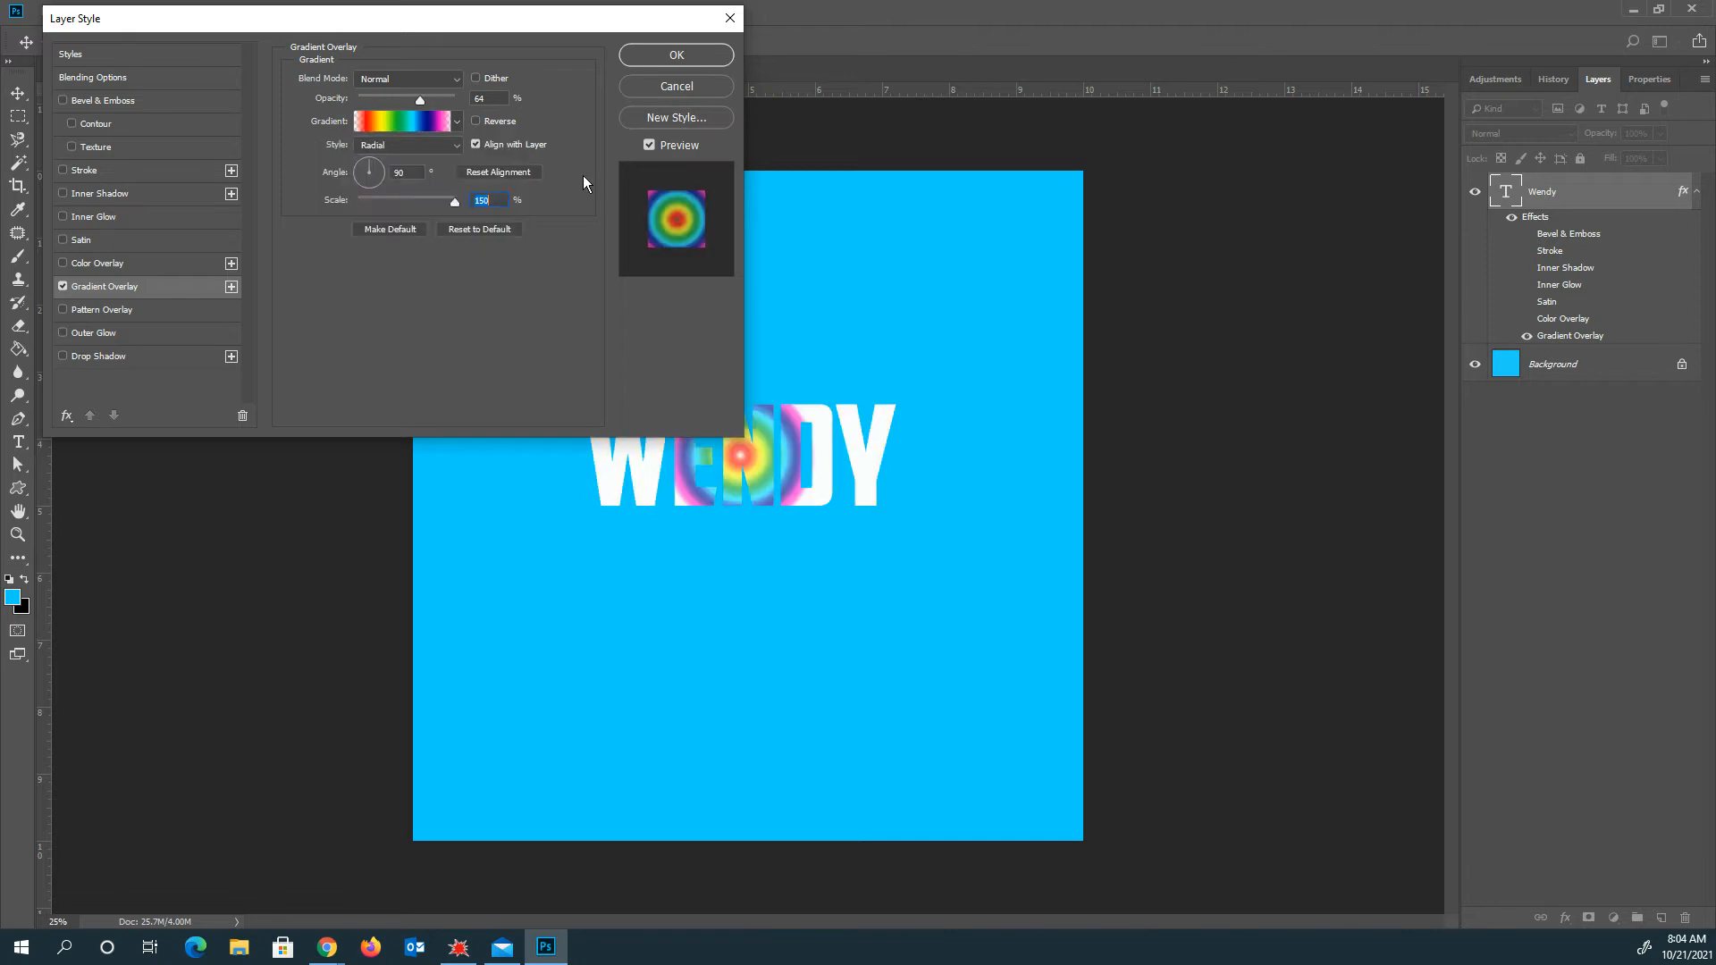
left_click(429, 144)
left_click(406, 159)
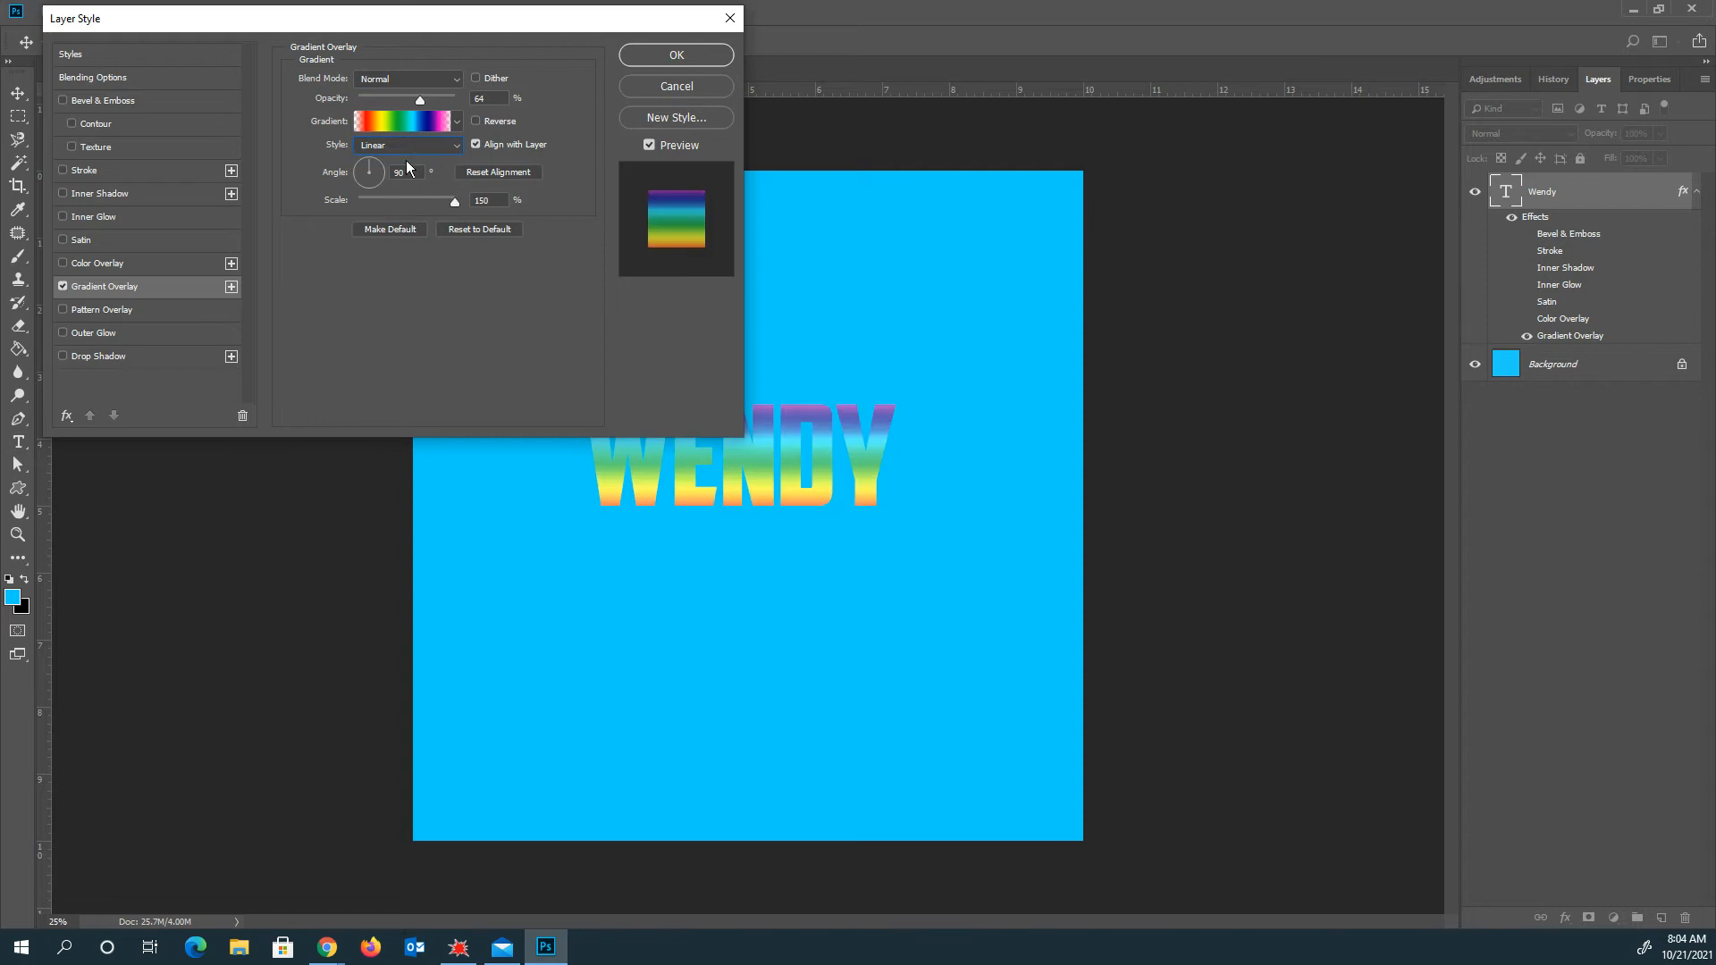
left_click_drag(402, 195, 413, 207)
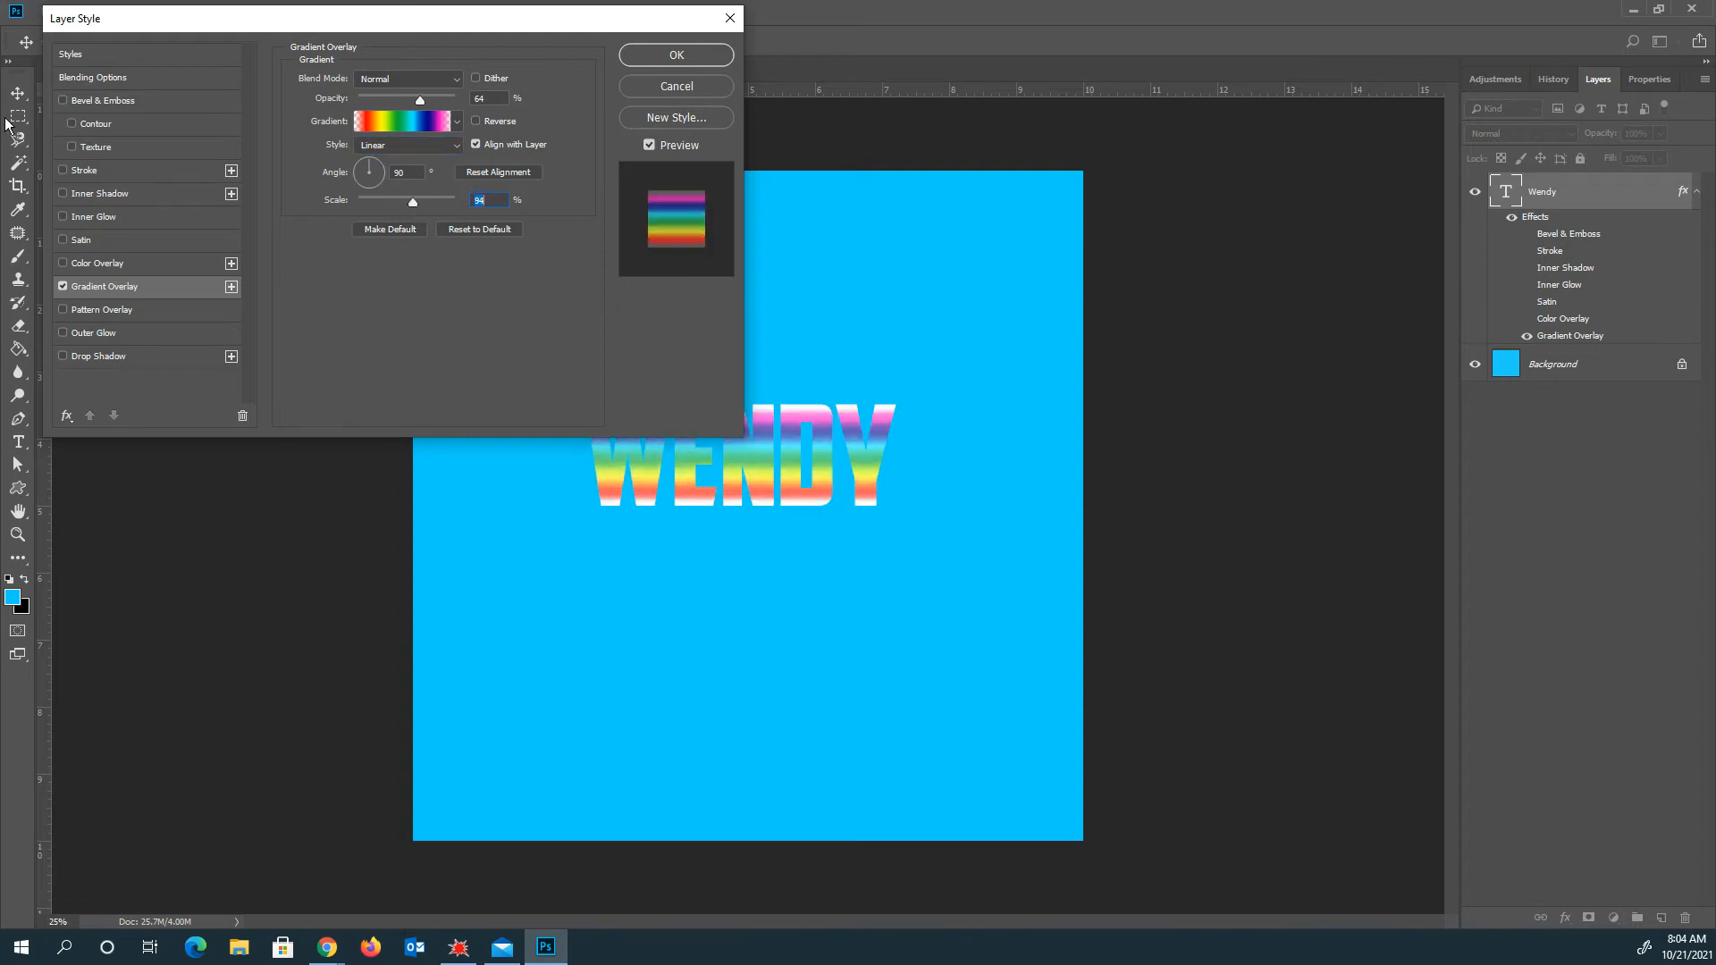
Step: Replace Gradient Overlay with a Pattern Overlay and try grey textures, ending on the woven crosshatch pattern
left_click(72, 307)
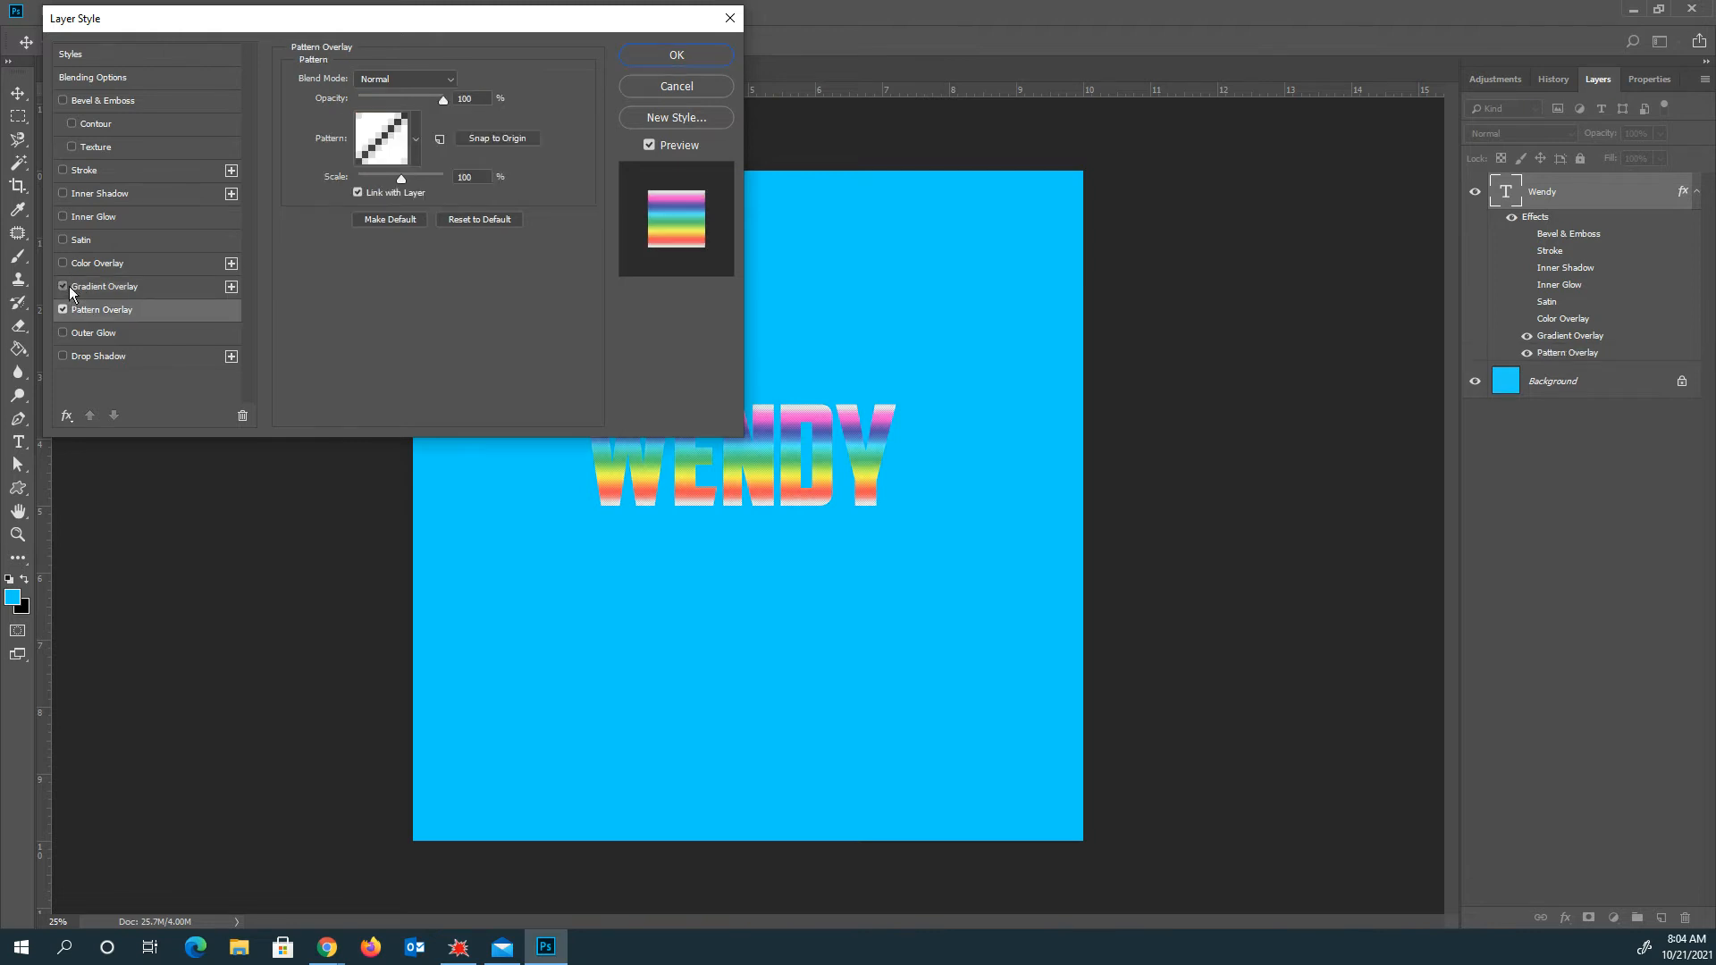
left_click(63, 286)
left_click(413, 141)
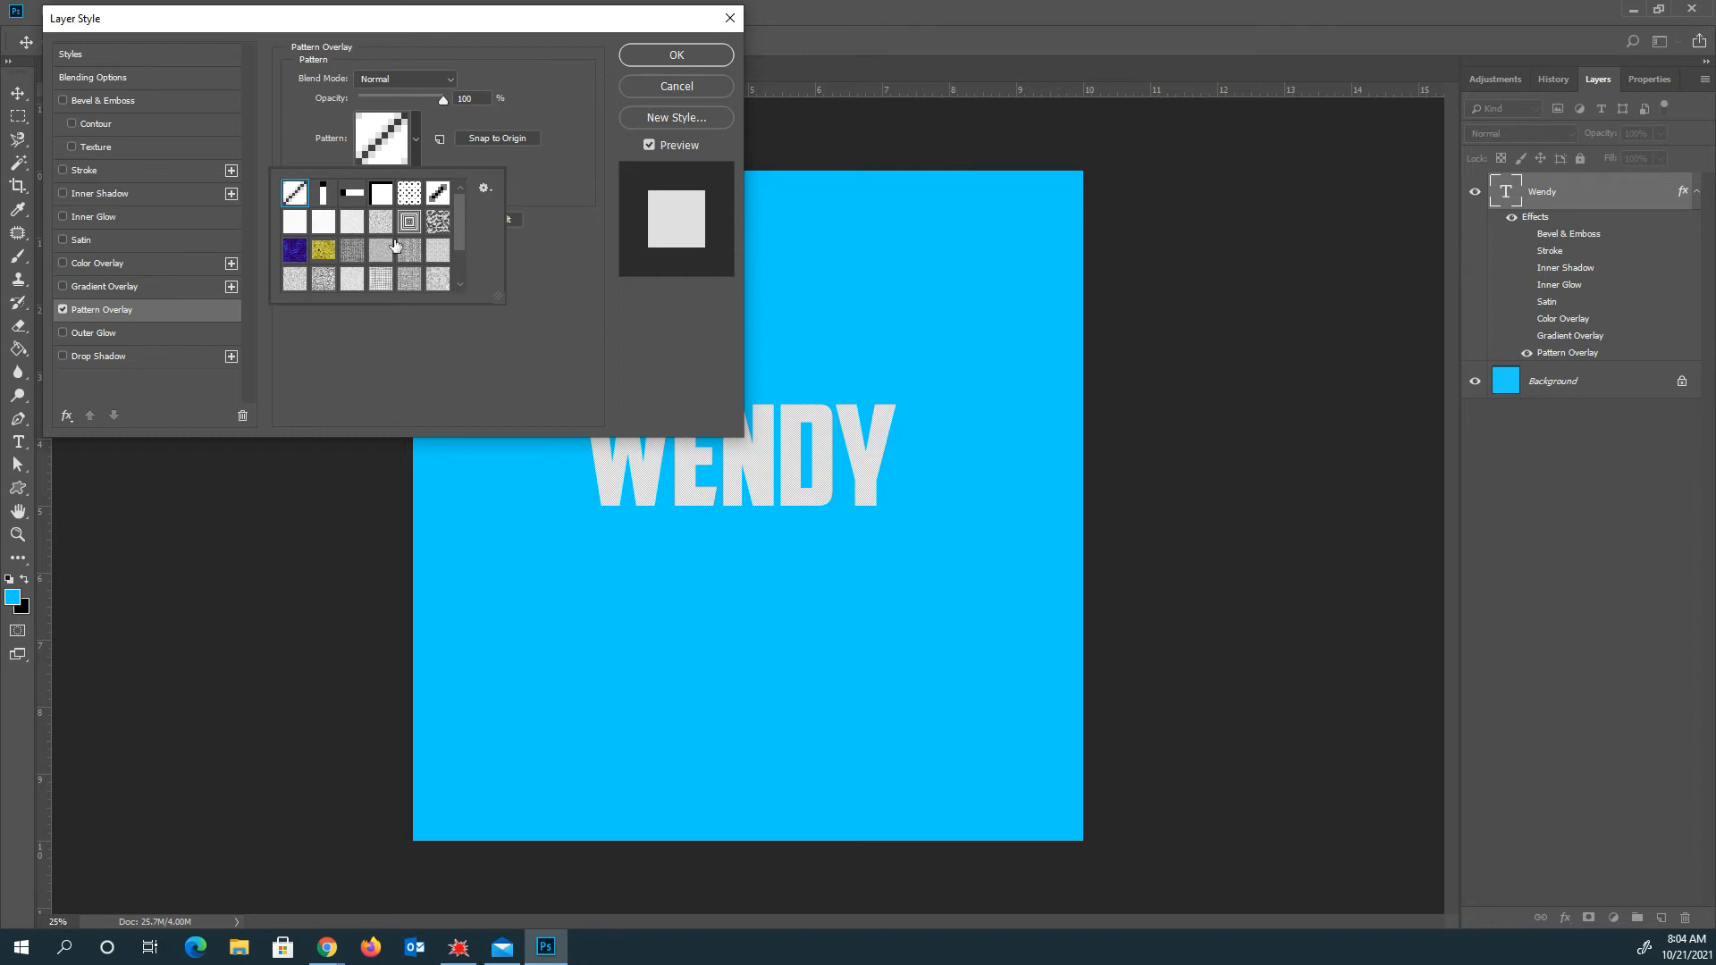
left_click(408, 276)
left_click(405, 279)
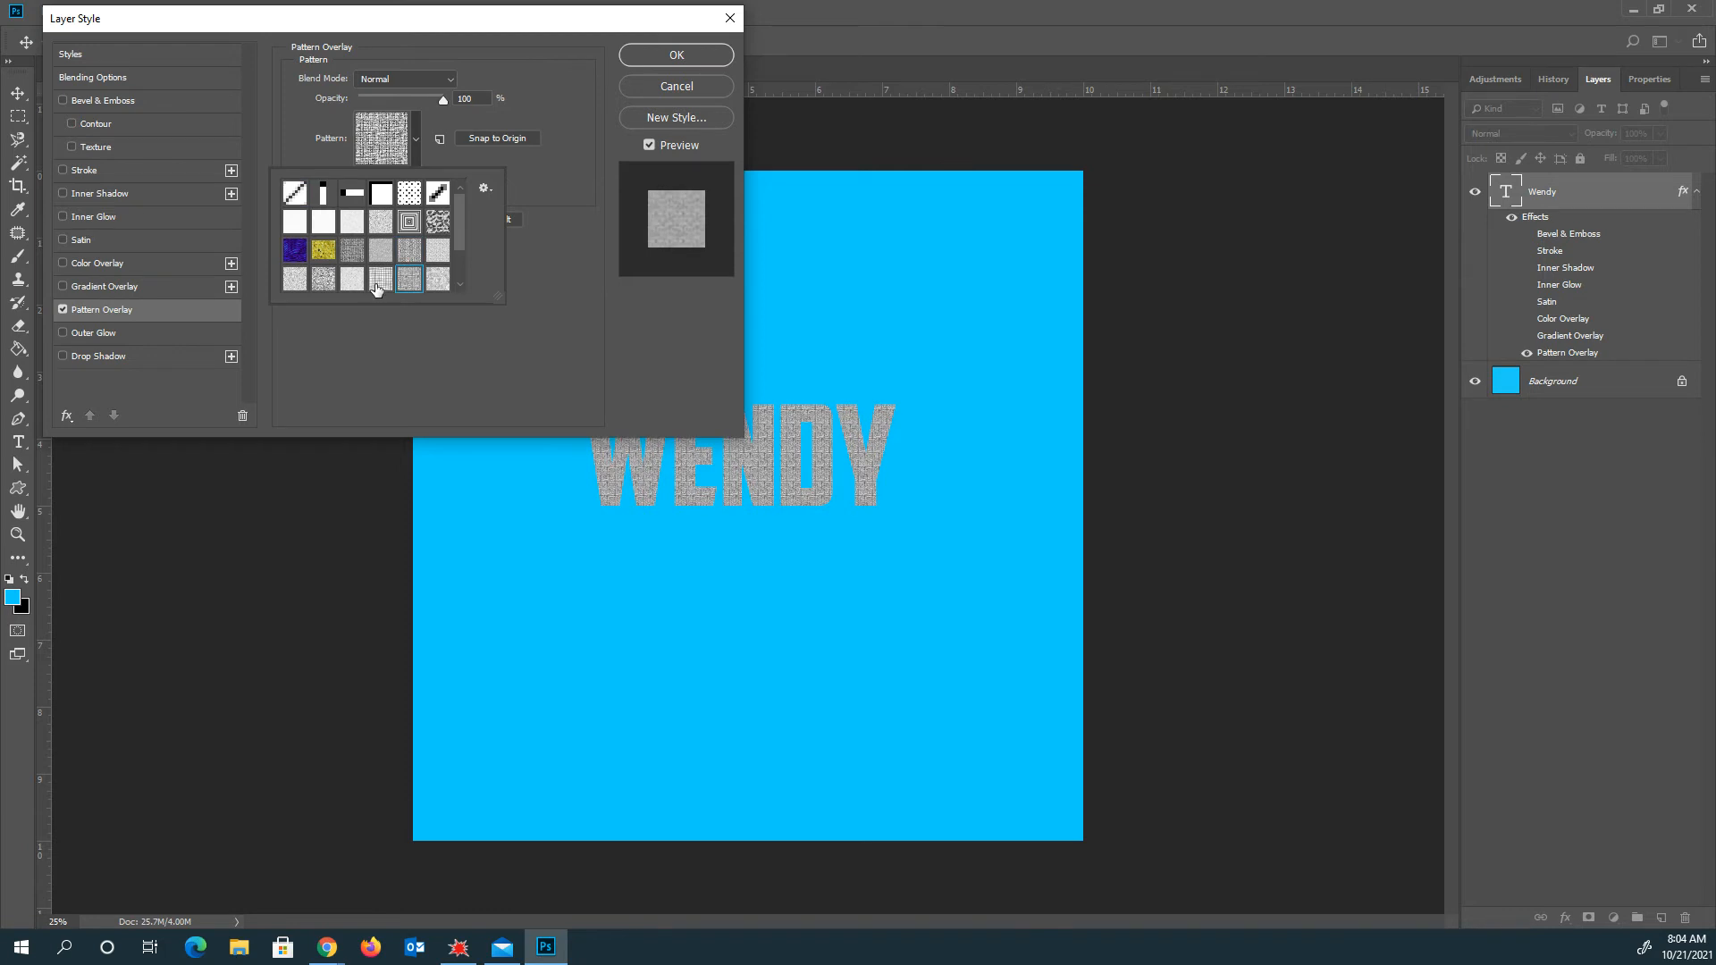
left_click(376, 282)
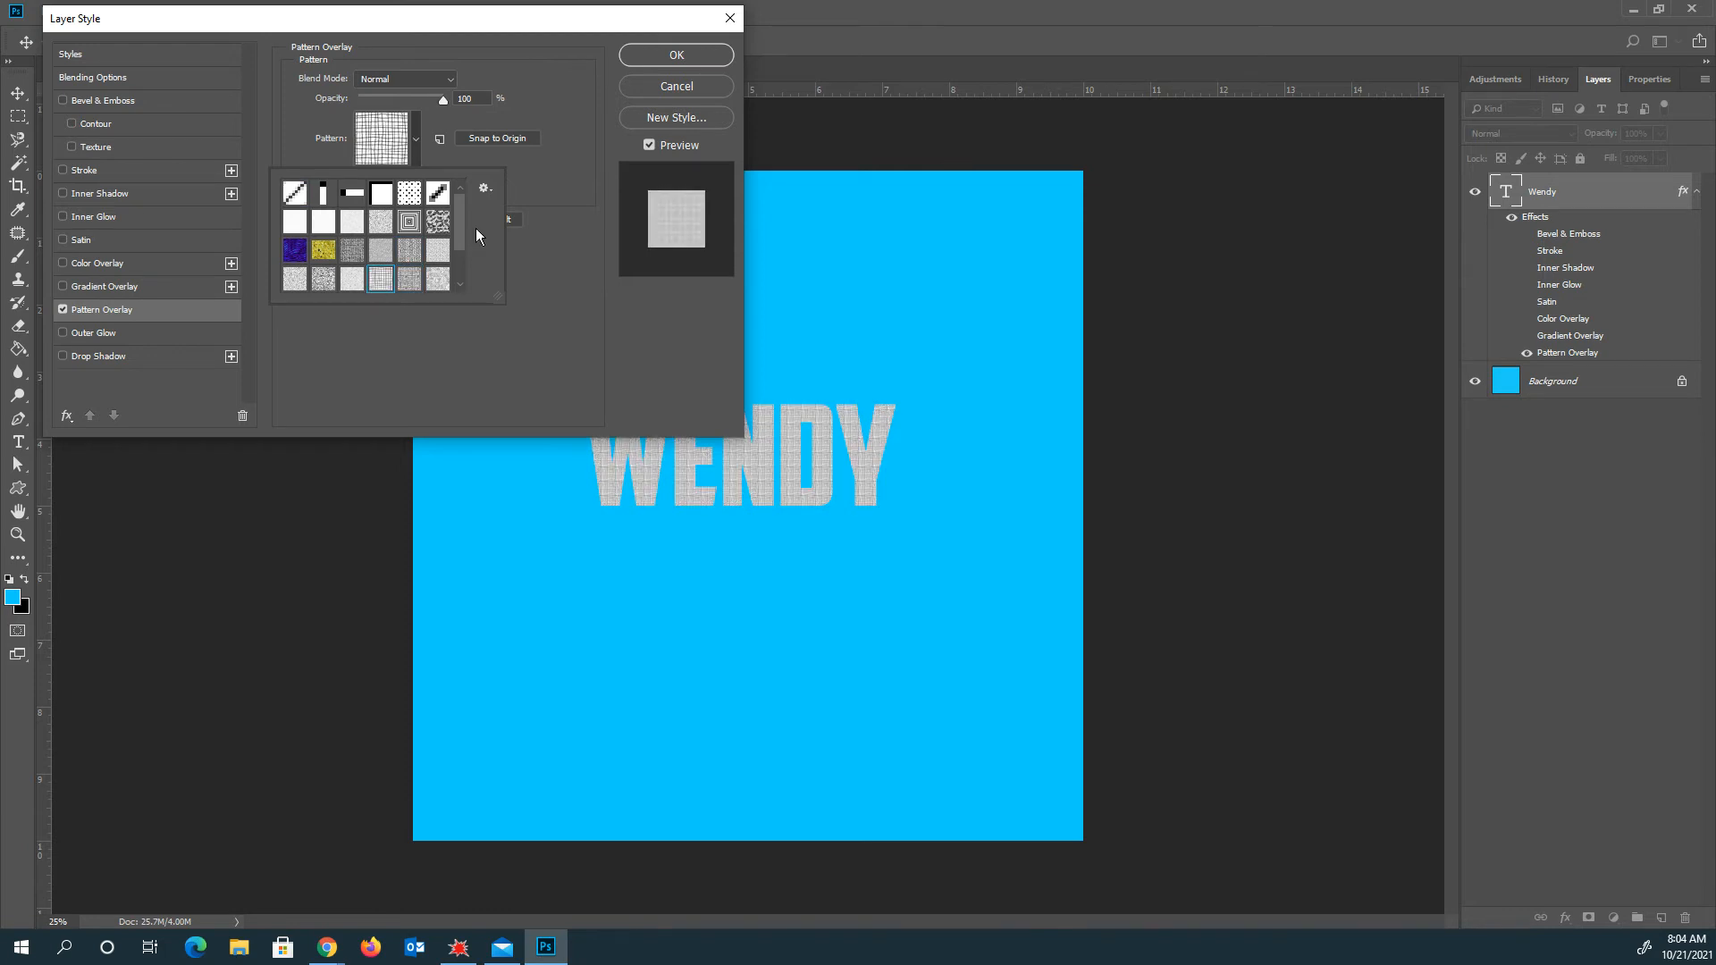
Step: Append the Color Paper pattern set to the available overlay patterns
left_click(484, 189)
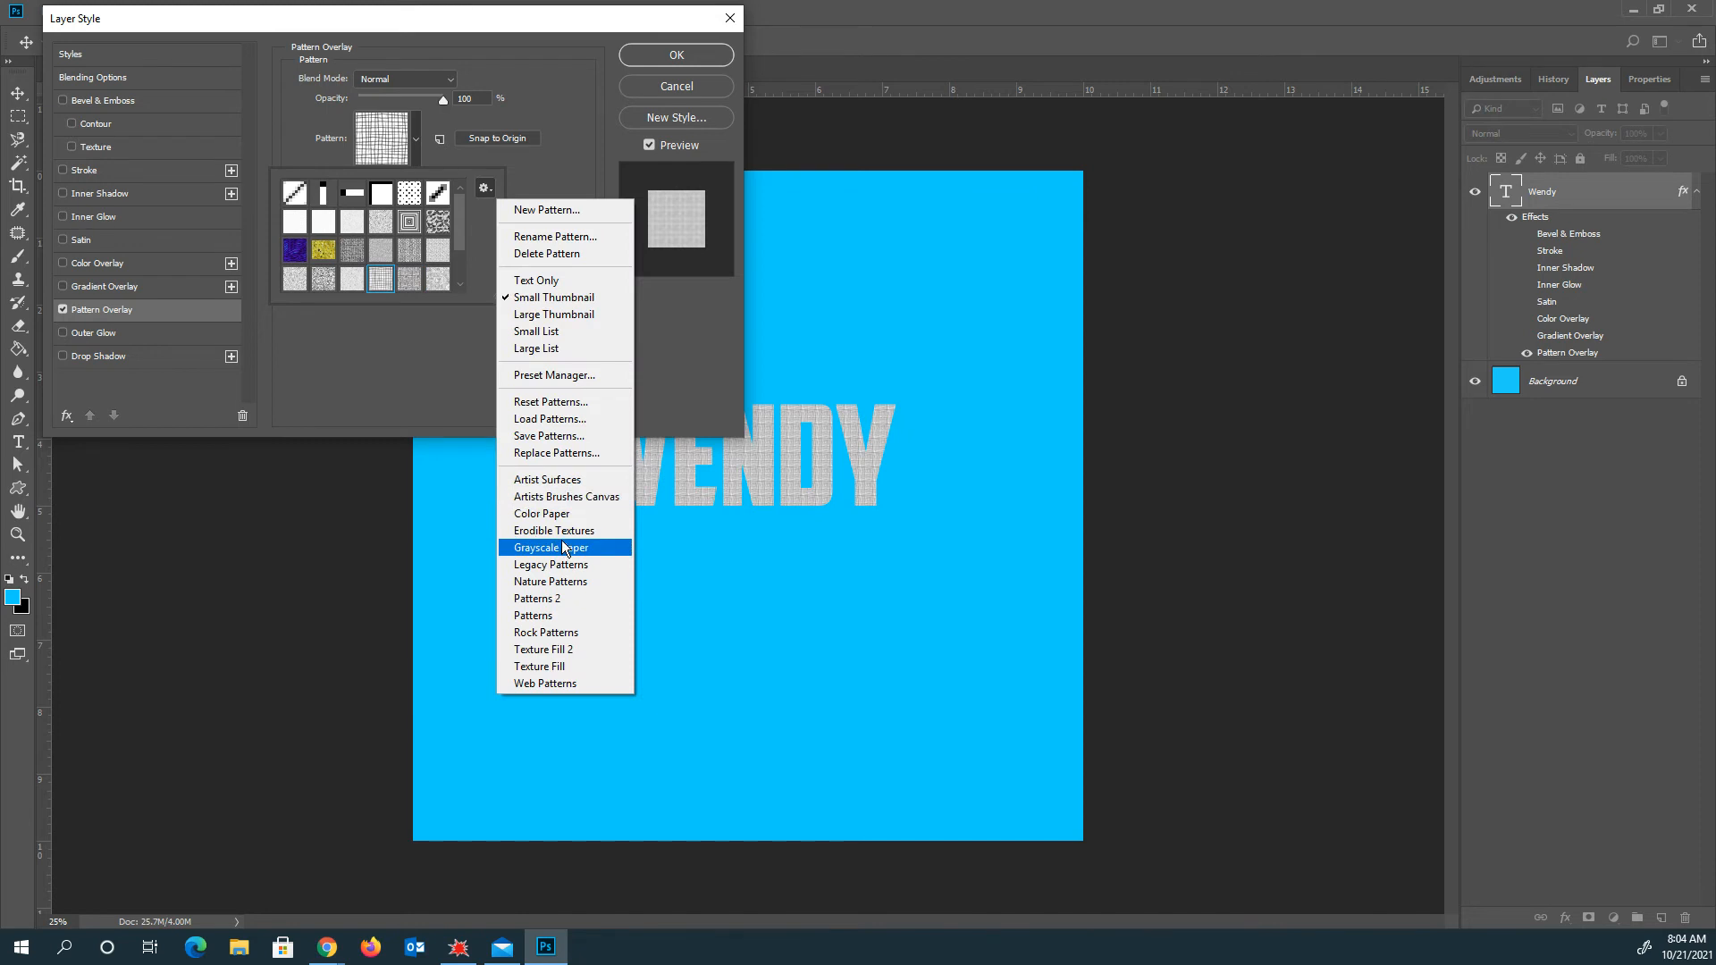
left_click(559, 514)
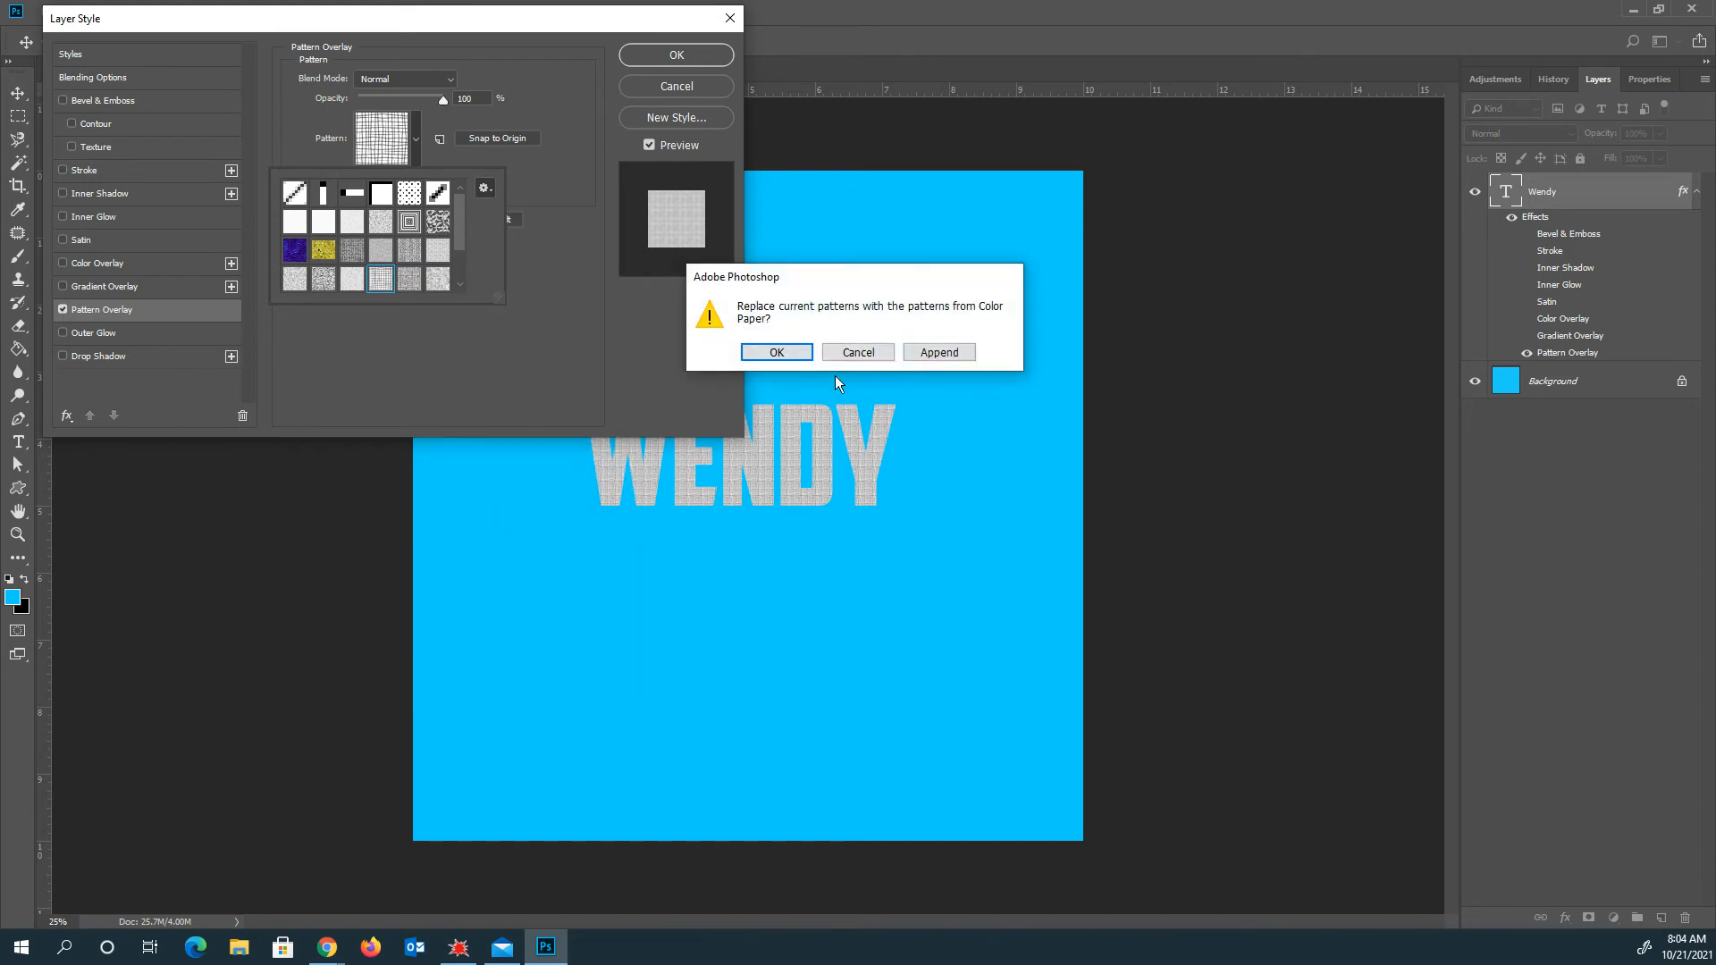
left_click(930, 353)
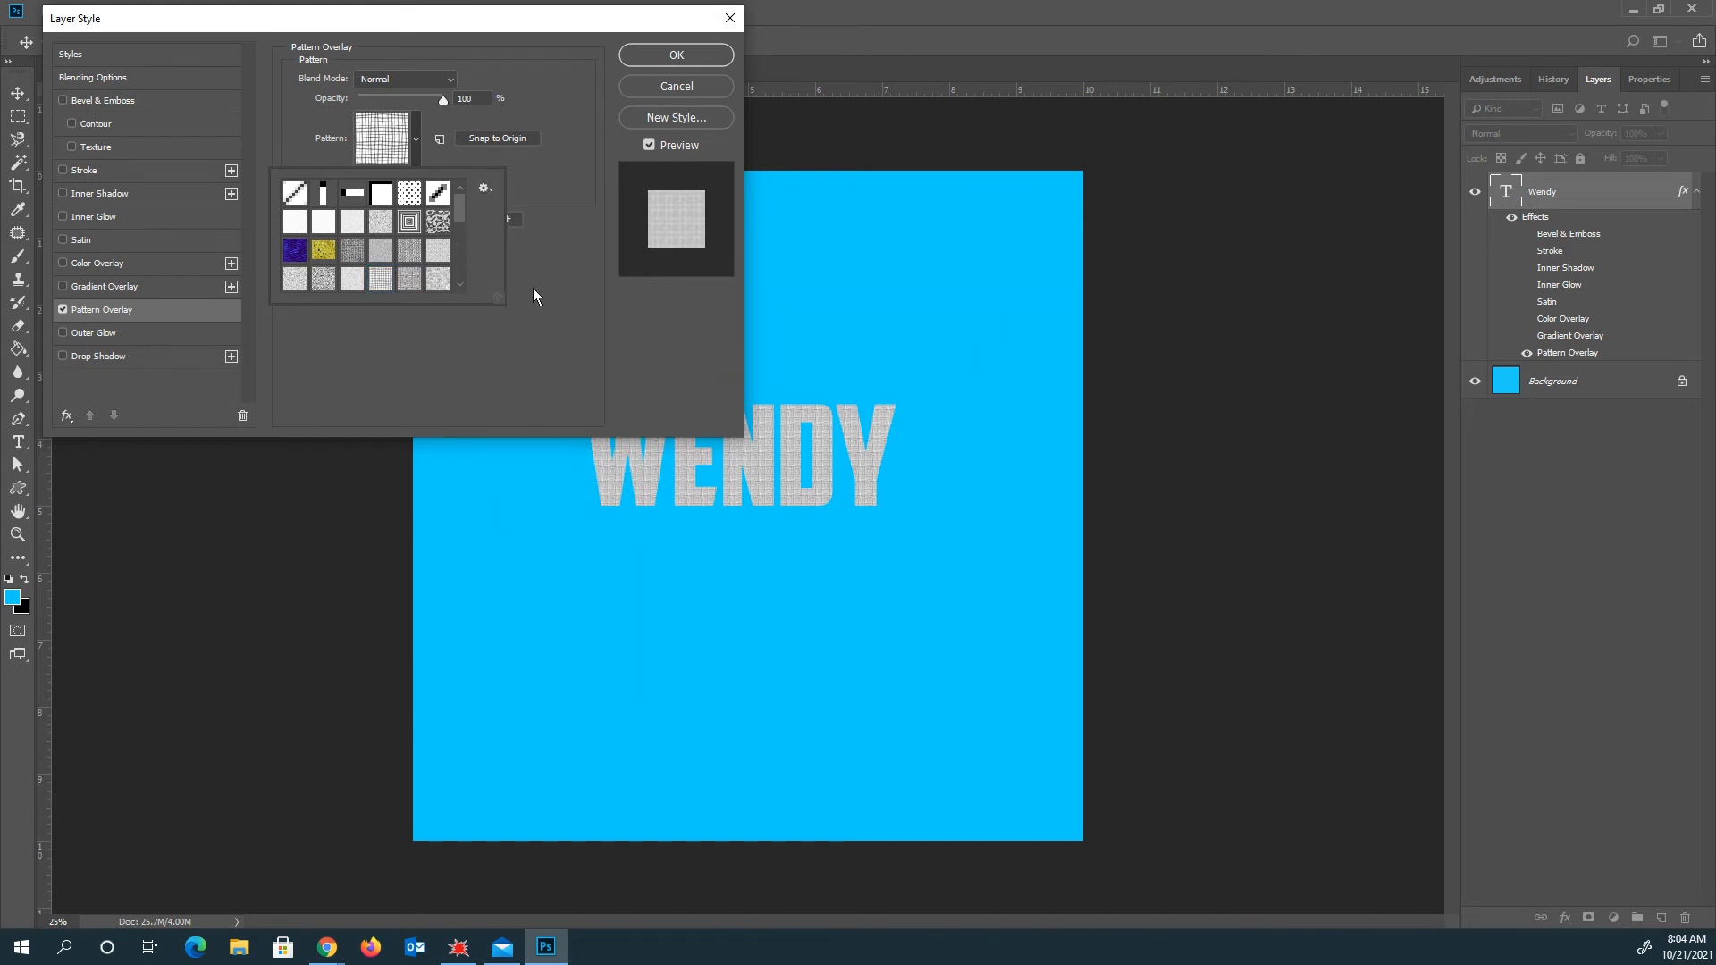
Step: Try several of the added paper patterns on the text, ending on the white paper with scattered flecks
left_click(459, 265)
left_click(458, 268)
left_click(352, 253)
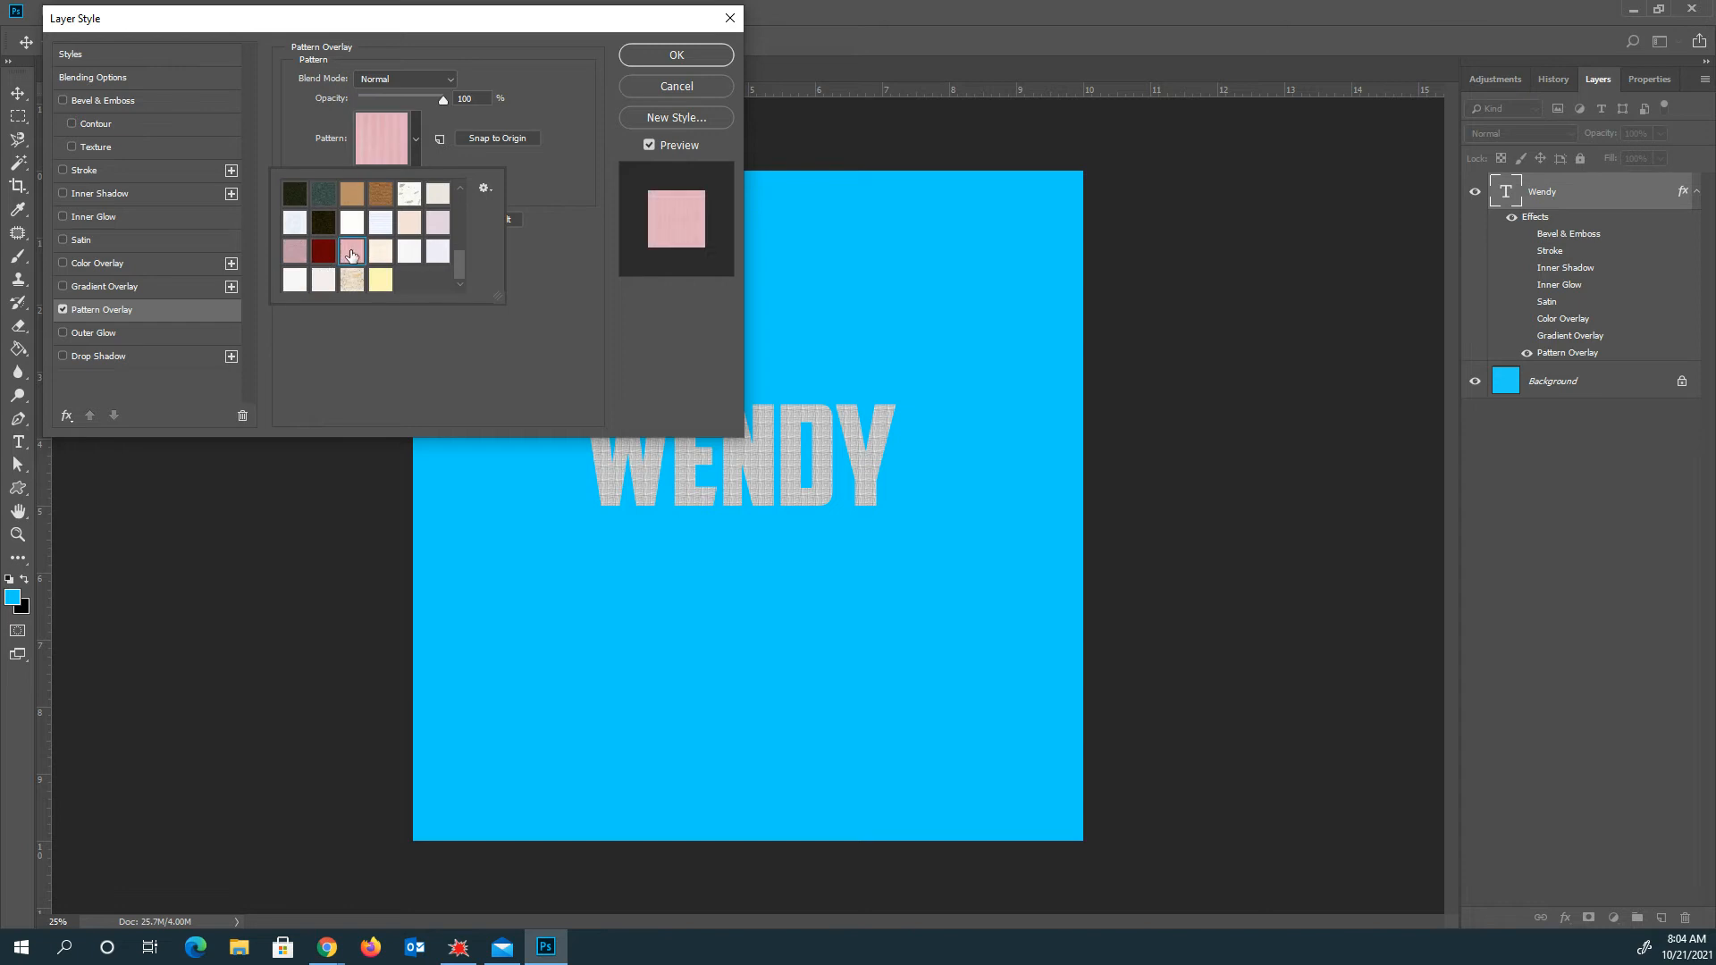
left_click(377, 255)
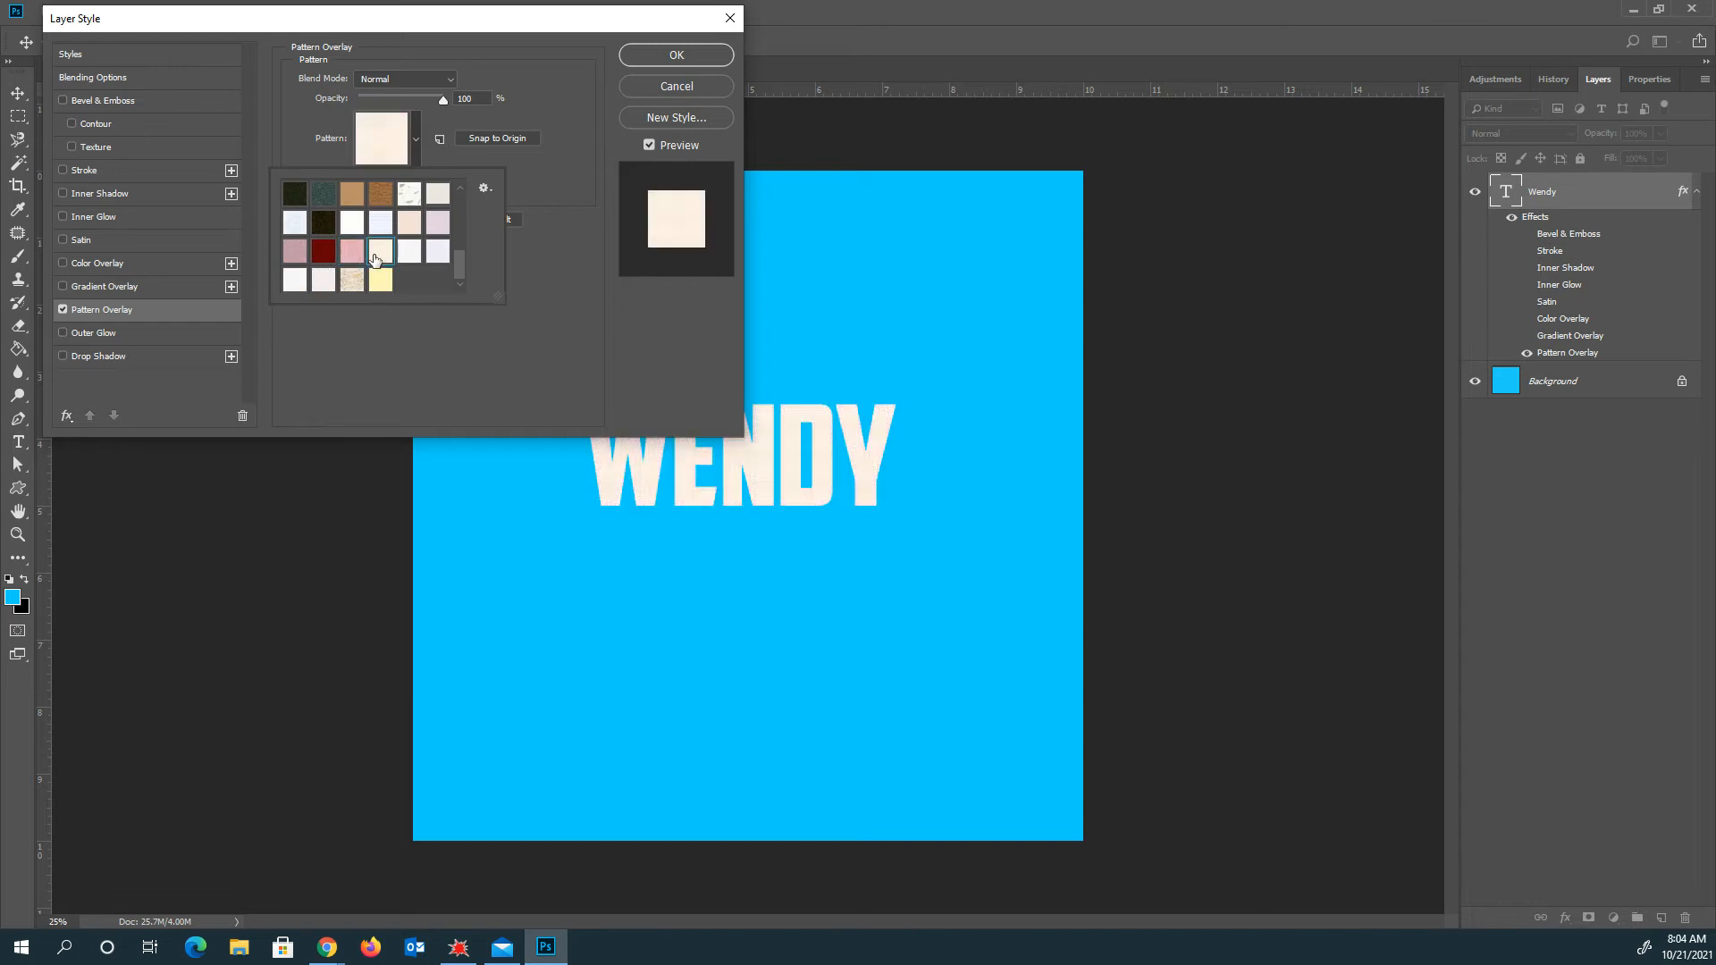
left_click(352, 280)
left_click(322, 255)
left_click(295, 252)
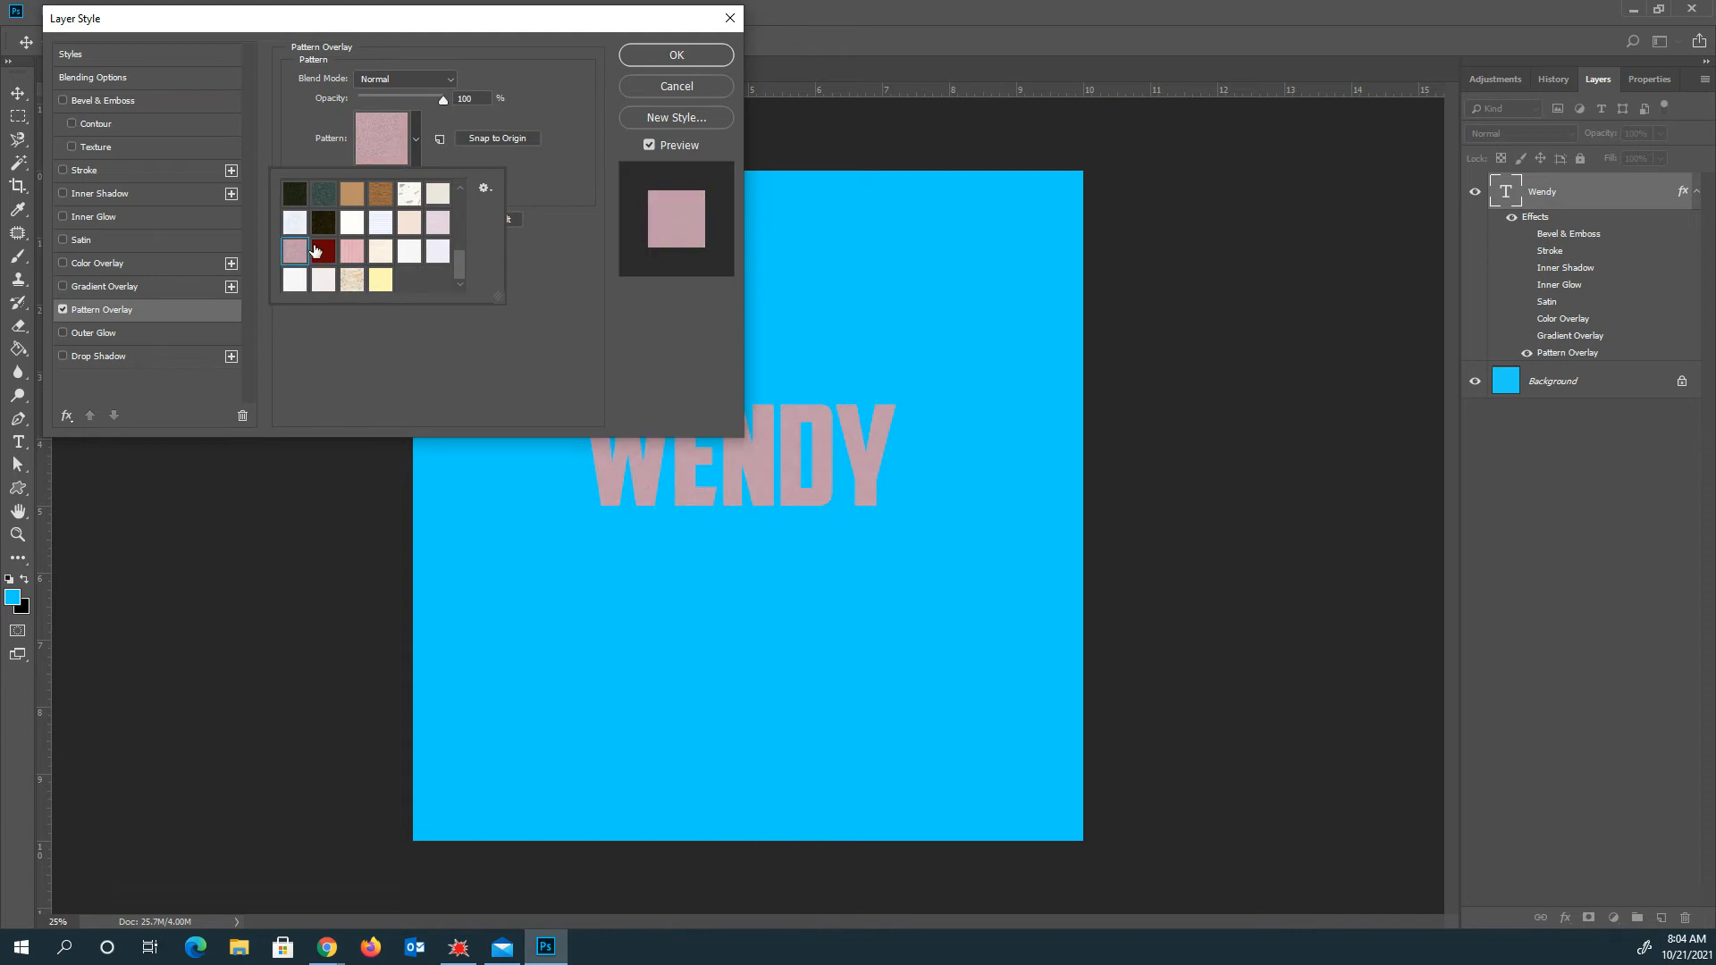
left_click(404, 225)
left_click(410, 205)
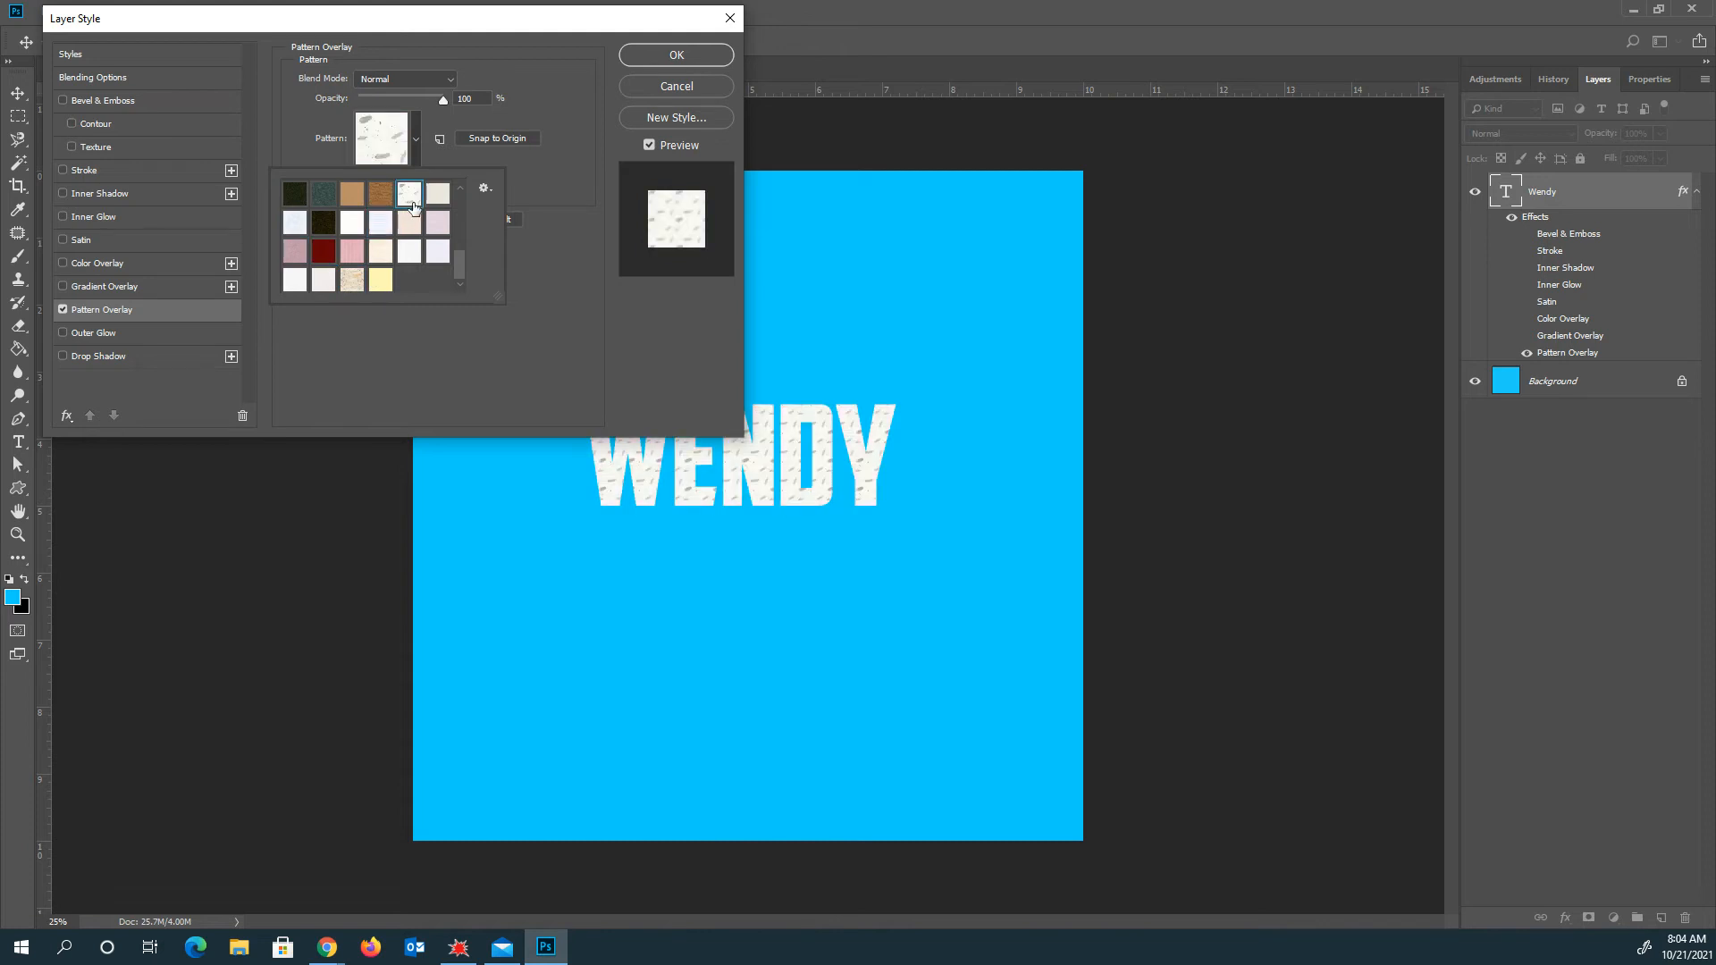
Step: Scale the flecked paper pattern on the text to 497%, keeping its opacity at 100%
left_click(554, 300)
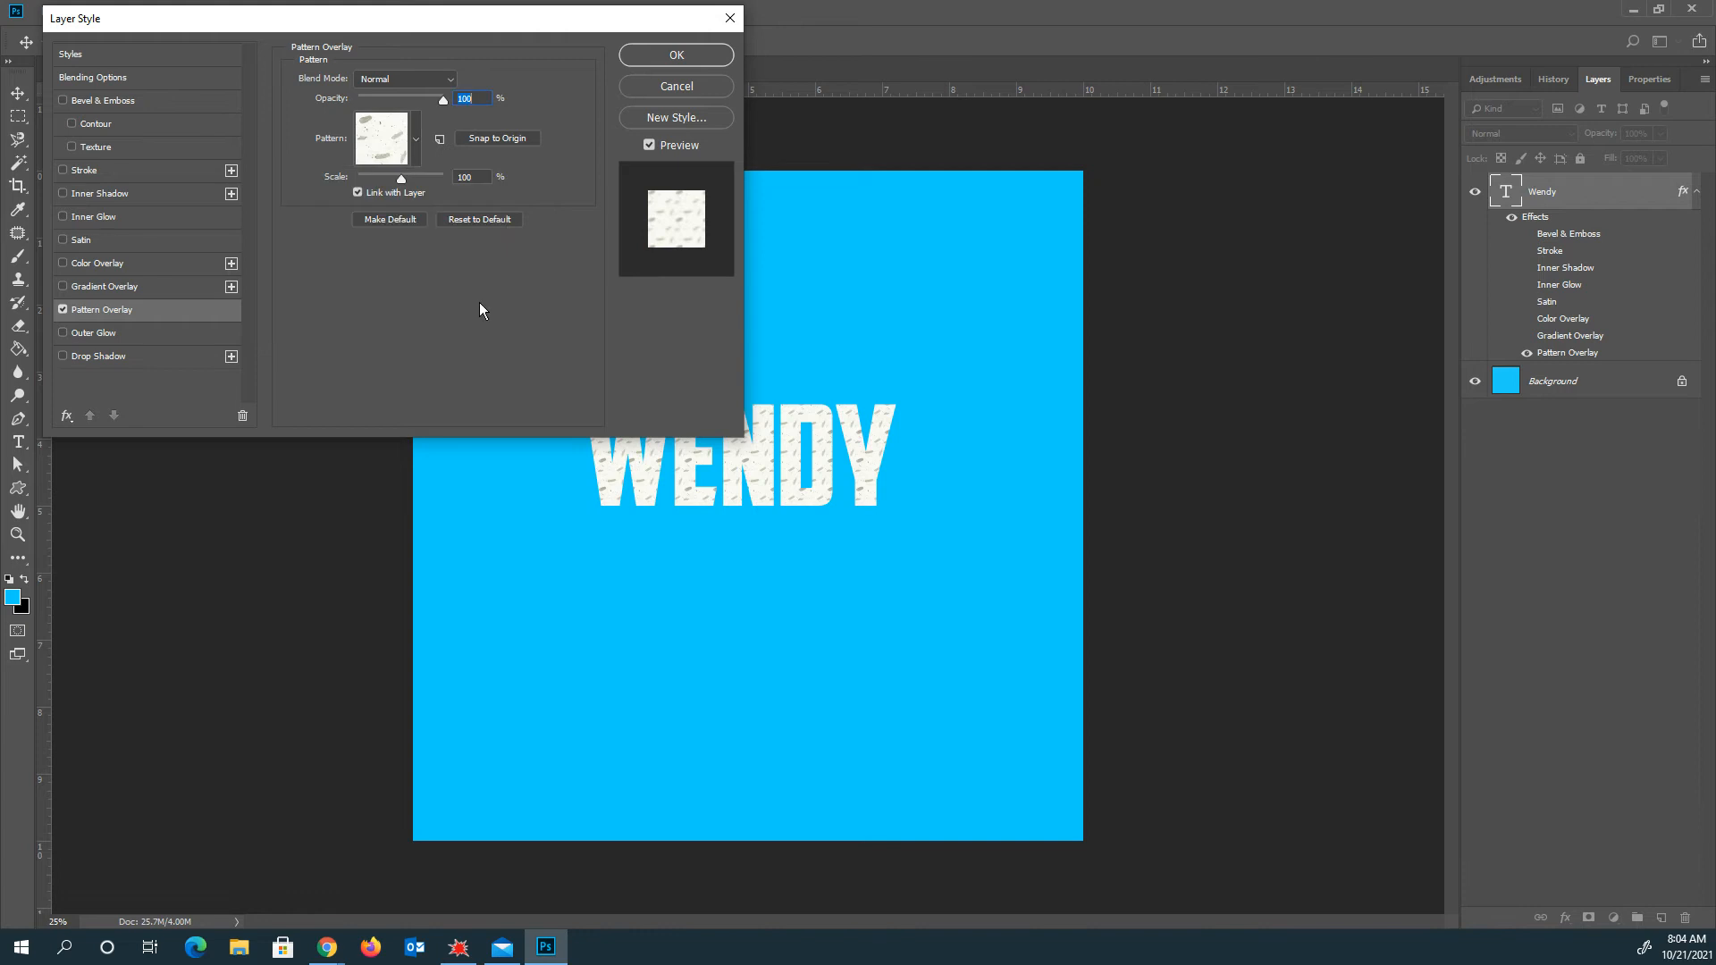
left_click_drag(511, 26, 1368, 105)
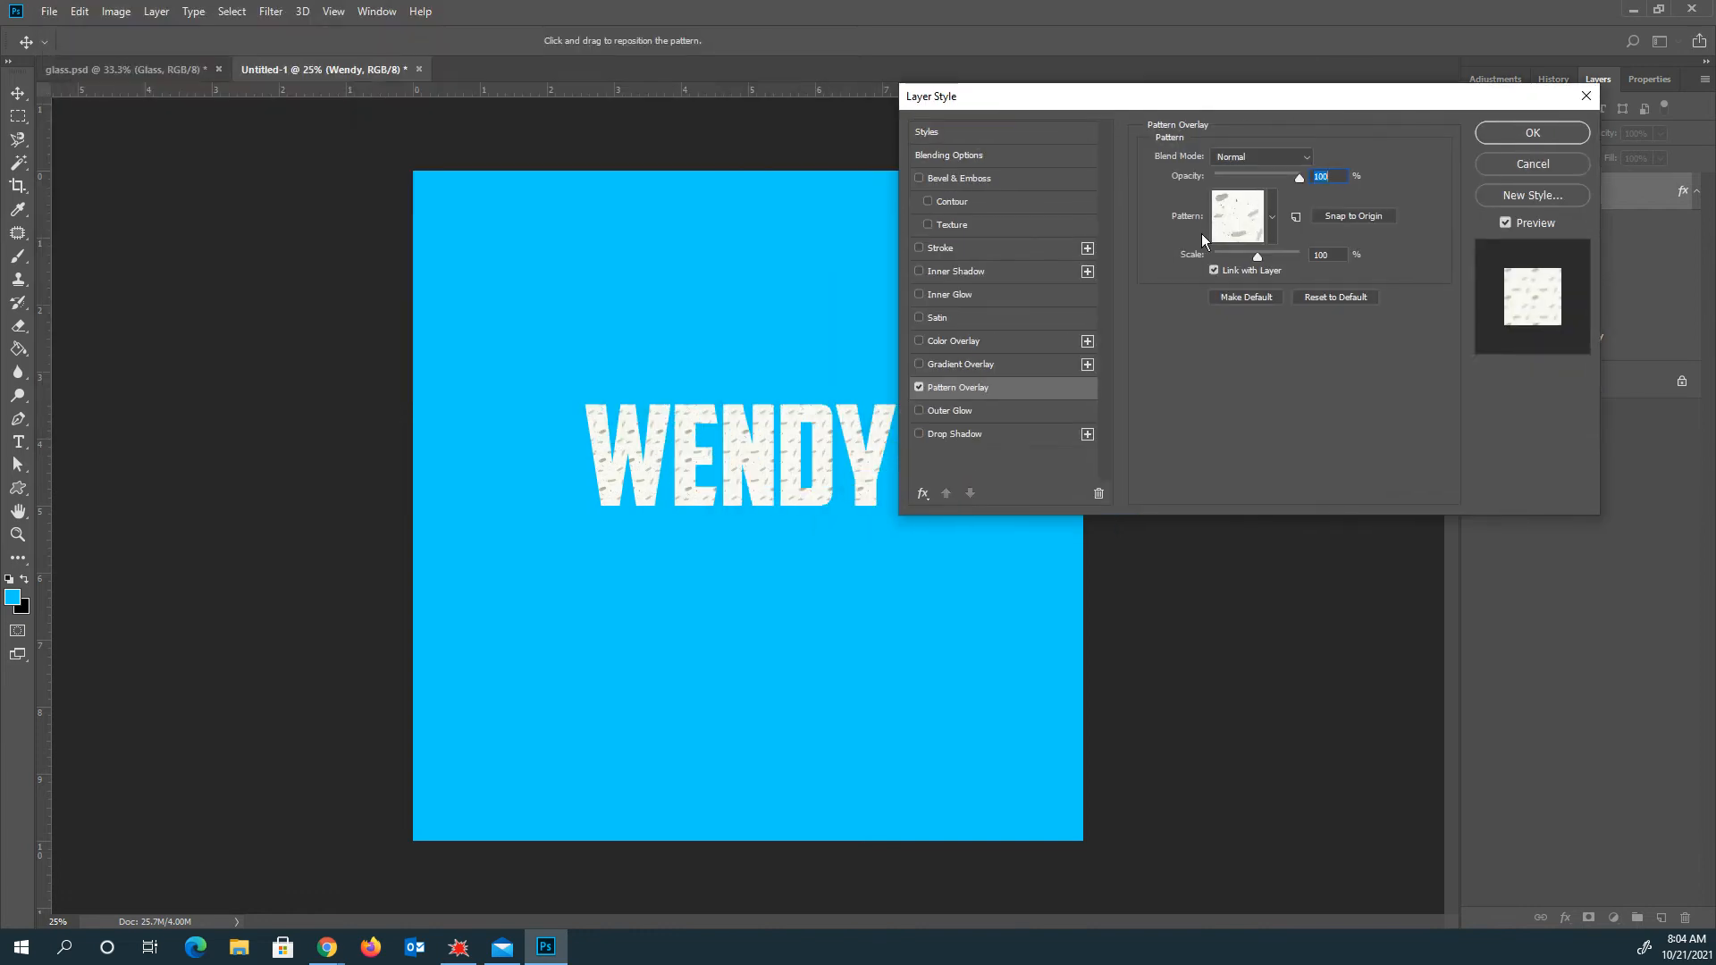
left_click_drag(1258, 256, 1276, 263)
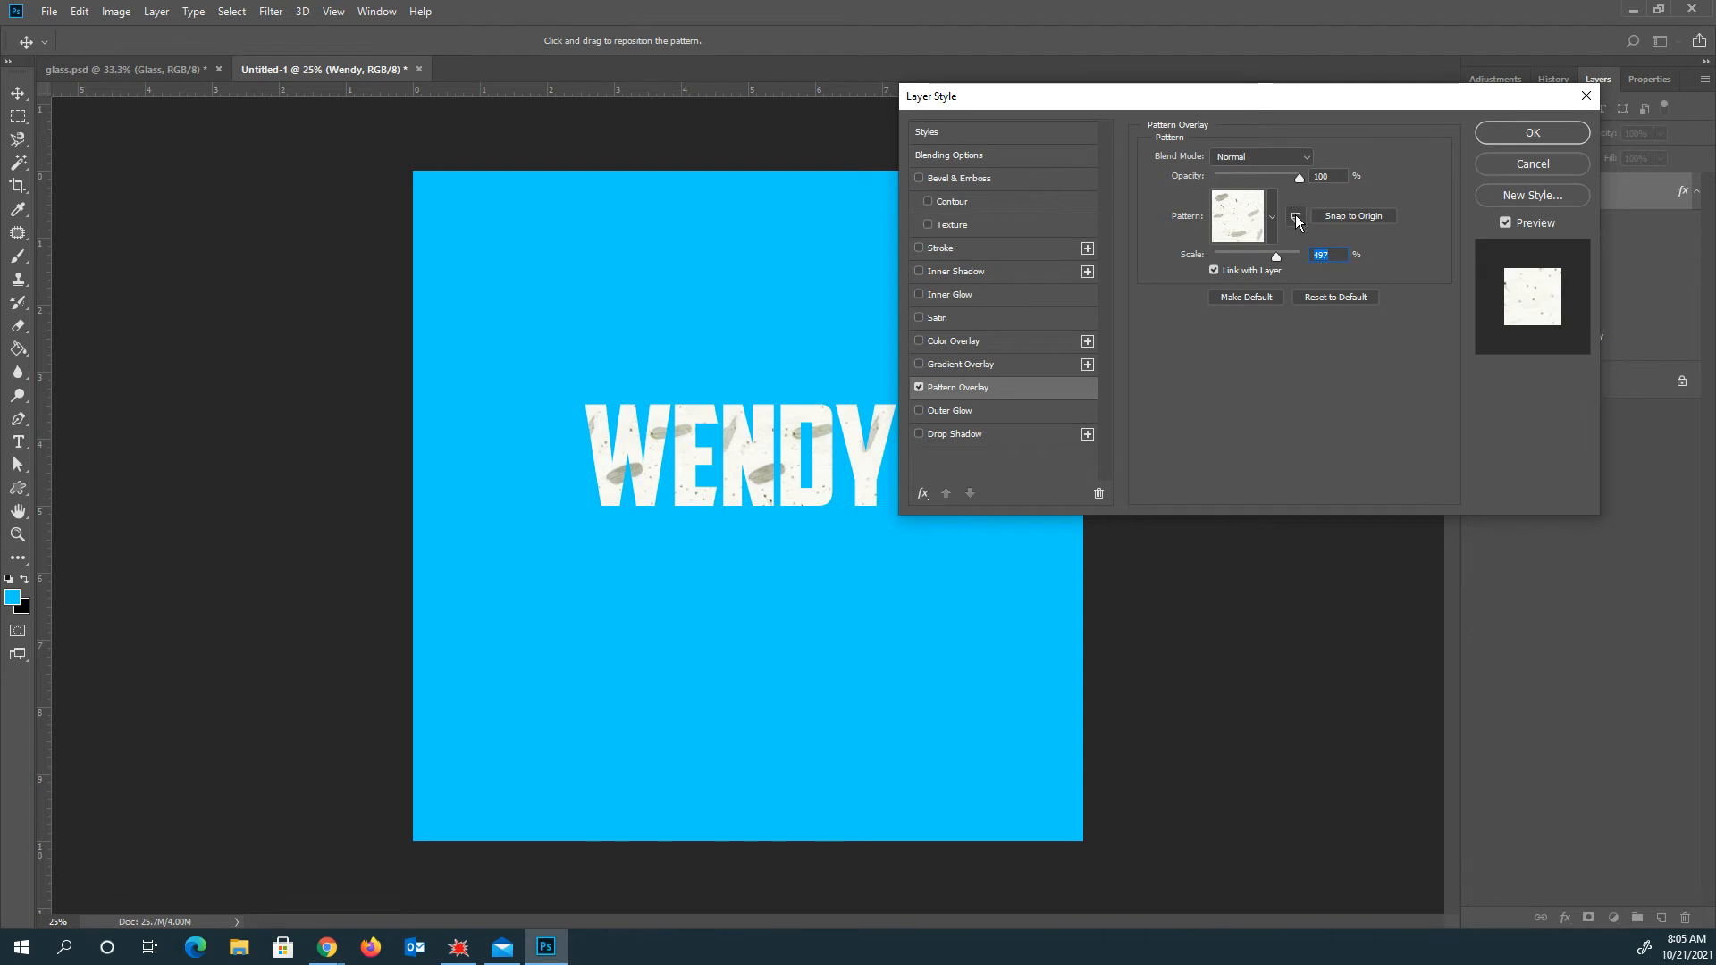
mouse_move(1299, 176)
left_mouse_down()
mouse_move(1241, 175)
mouse_move(1307, 175)
left_mouse_up()
Step: Try different blend modes for the Pattern Overlay, from Darken through Darker Color, ending on Overlay
left_click(1301, 159)
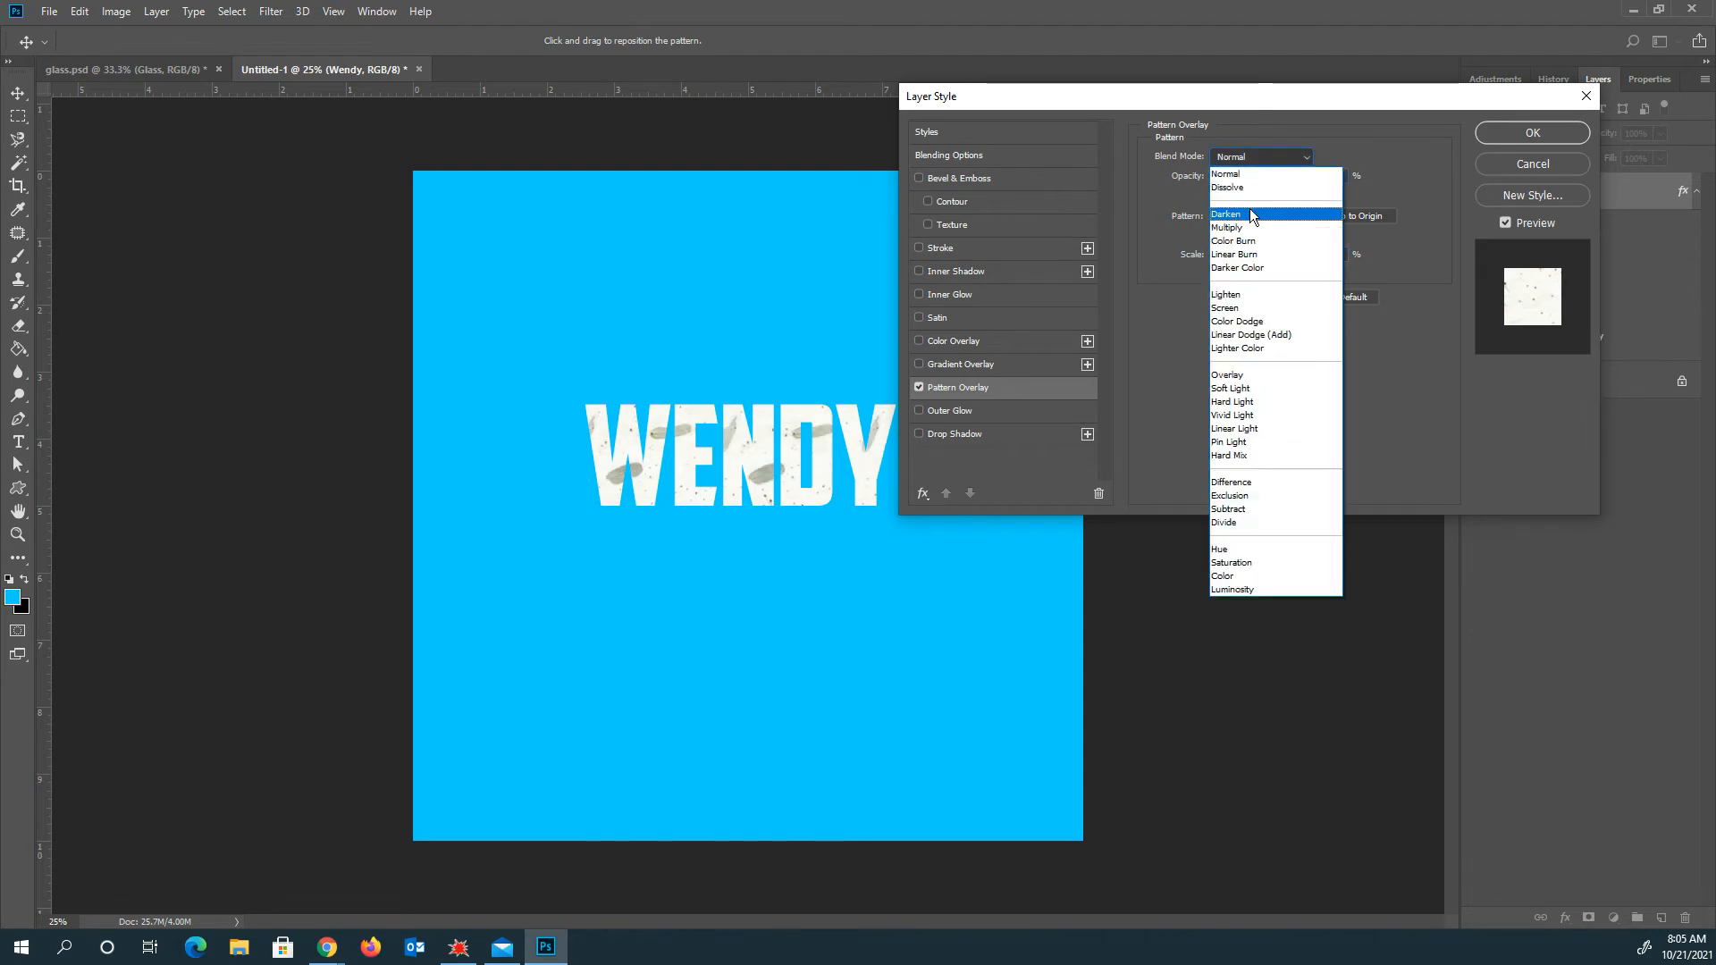
left_click(1250, 207)
key("Down")
key("Down")
key("Down")
key("Down")
key("Down")
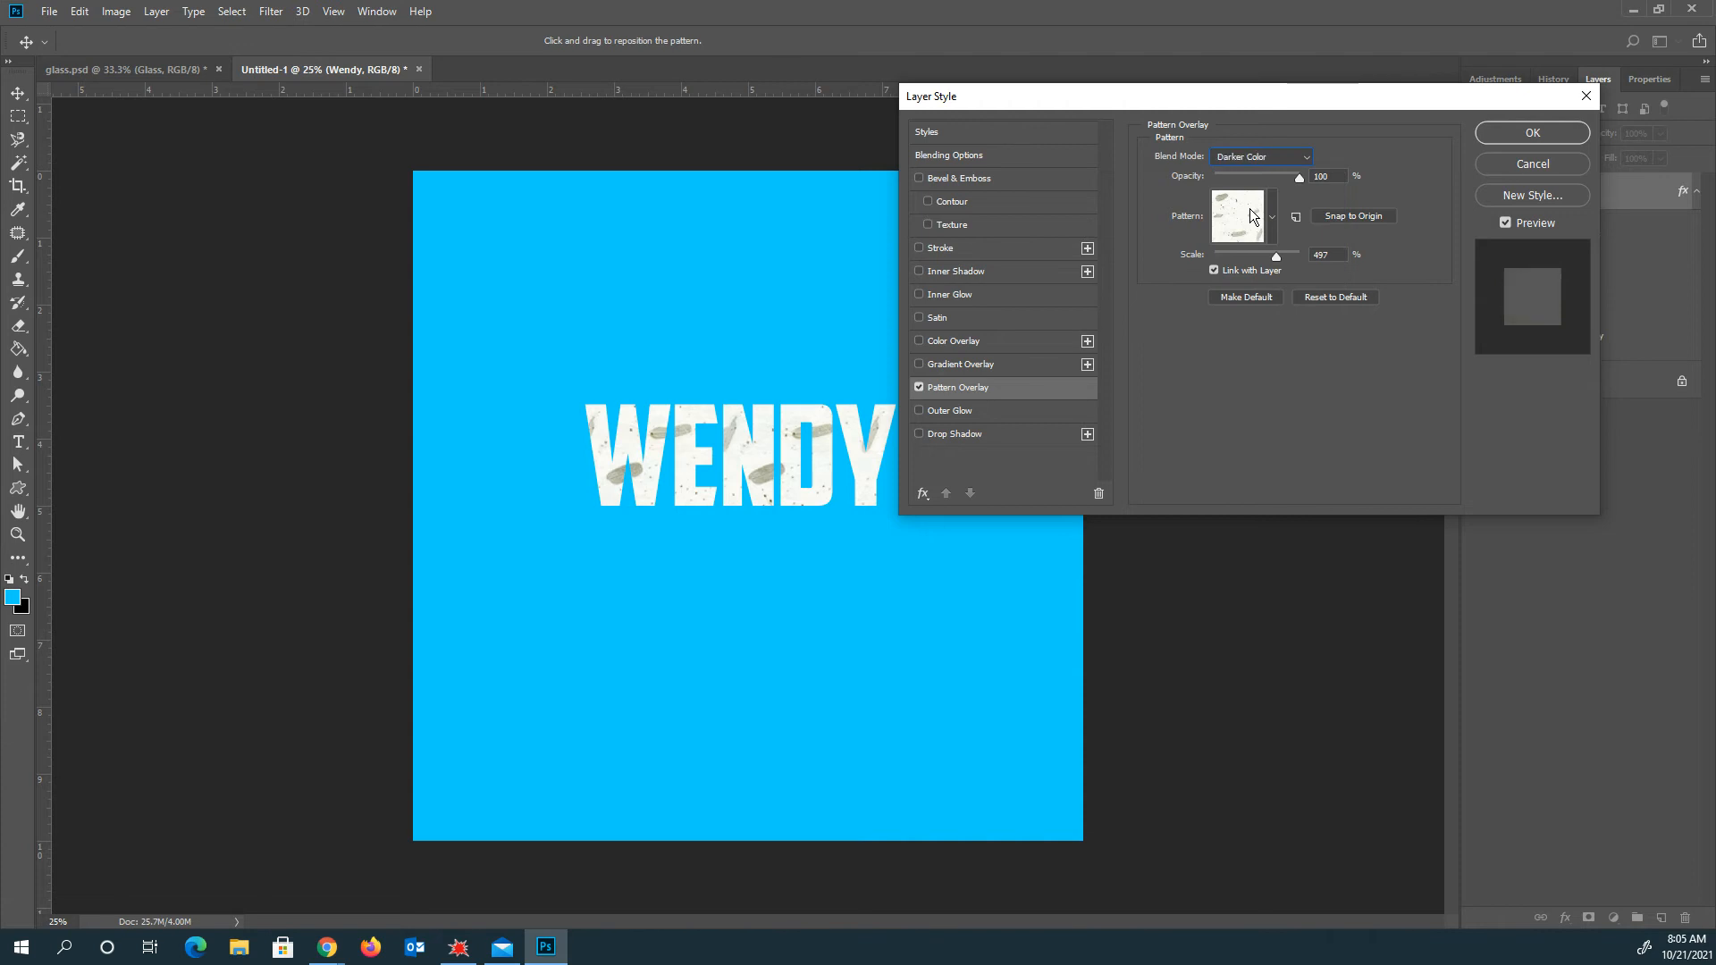
key("Down")
key("Down")
key("Down")
key("Down")
key("Down")
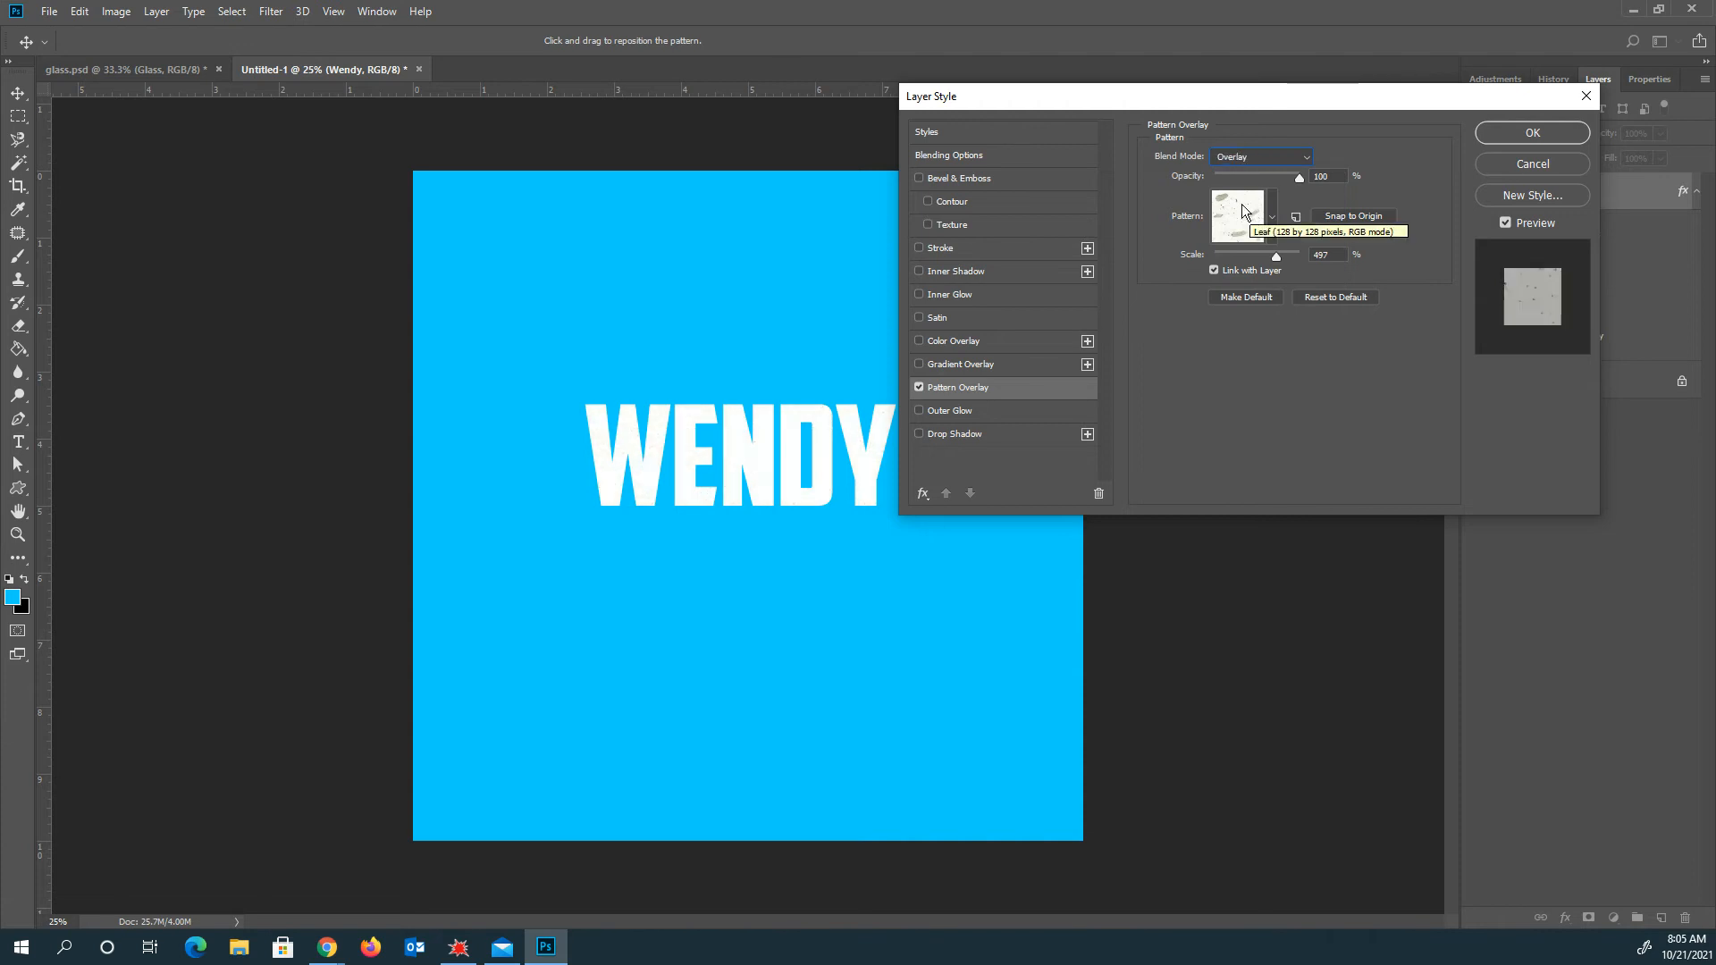
Step: Replace Pattern Overlay with an Outer Glow using 17% noise, 30% spread and a 117 px size
left_click(920, 388)
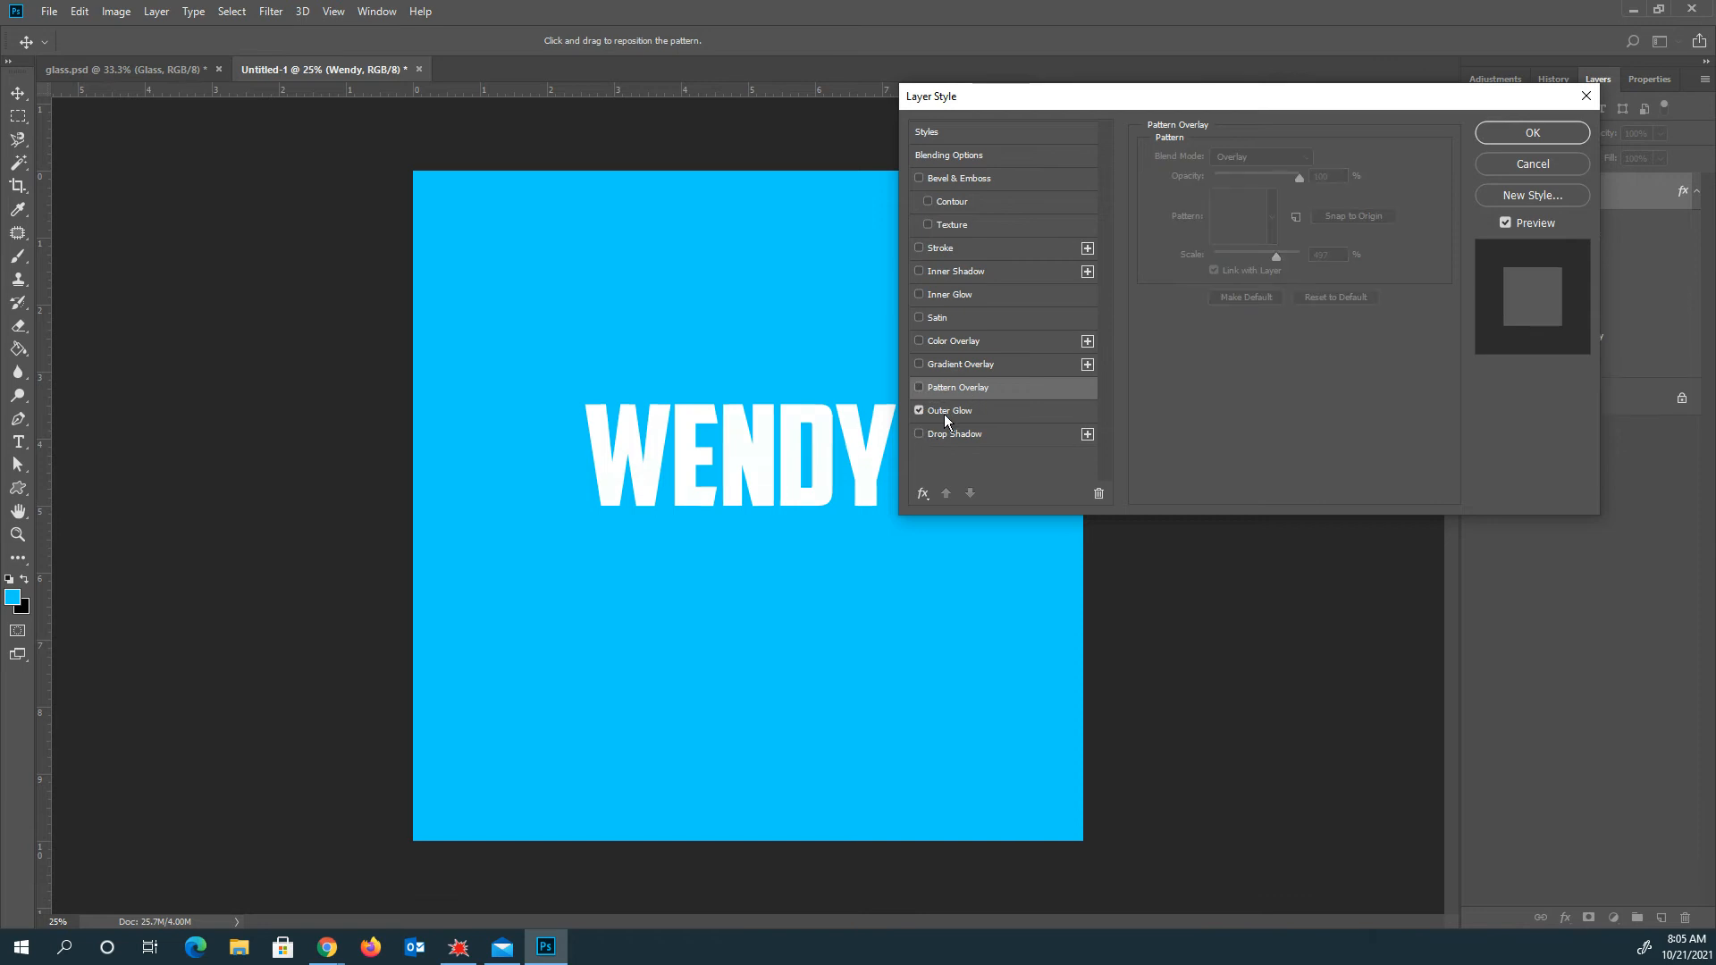
left_click(943, 412)
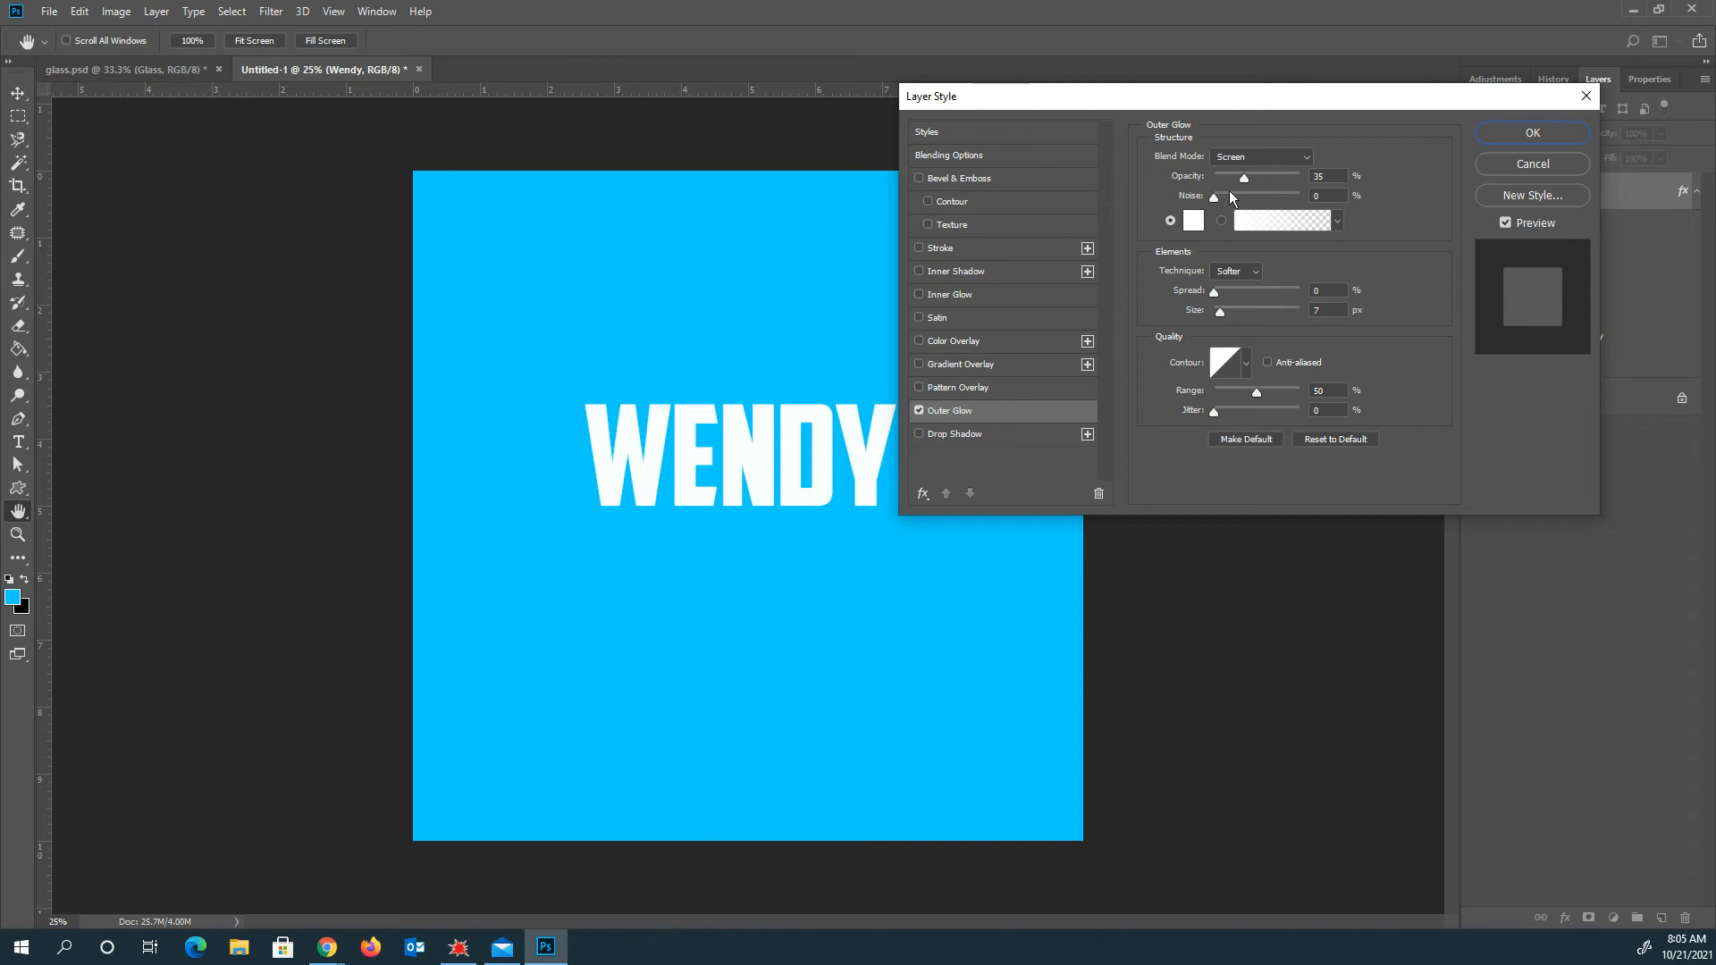
left_click_drag(1224, 195, 1230, 197)
left_click_drag(1214, 291, 1264, 311)
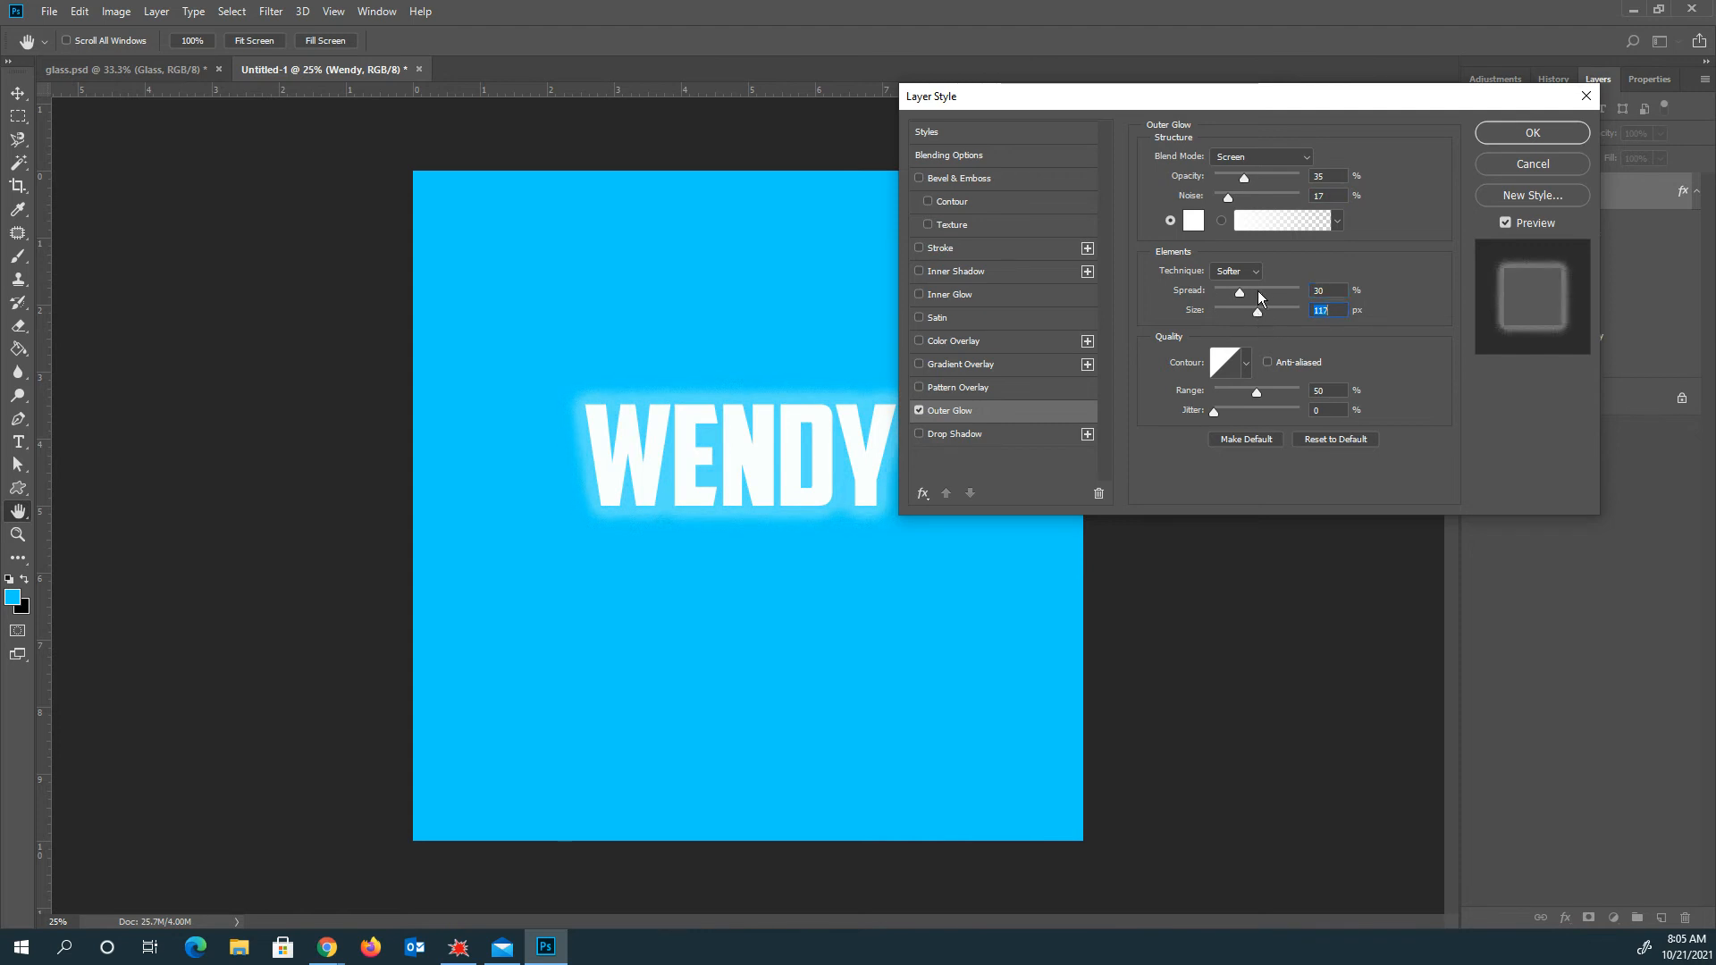
Step: Strengthen the outer glow with Normal blend mode, 100% opacity and a 177 px size
left_click(1280, 158)
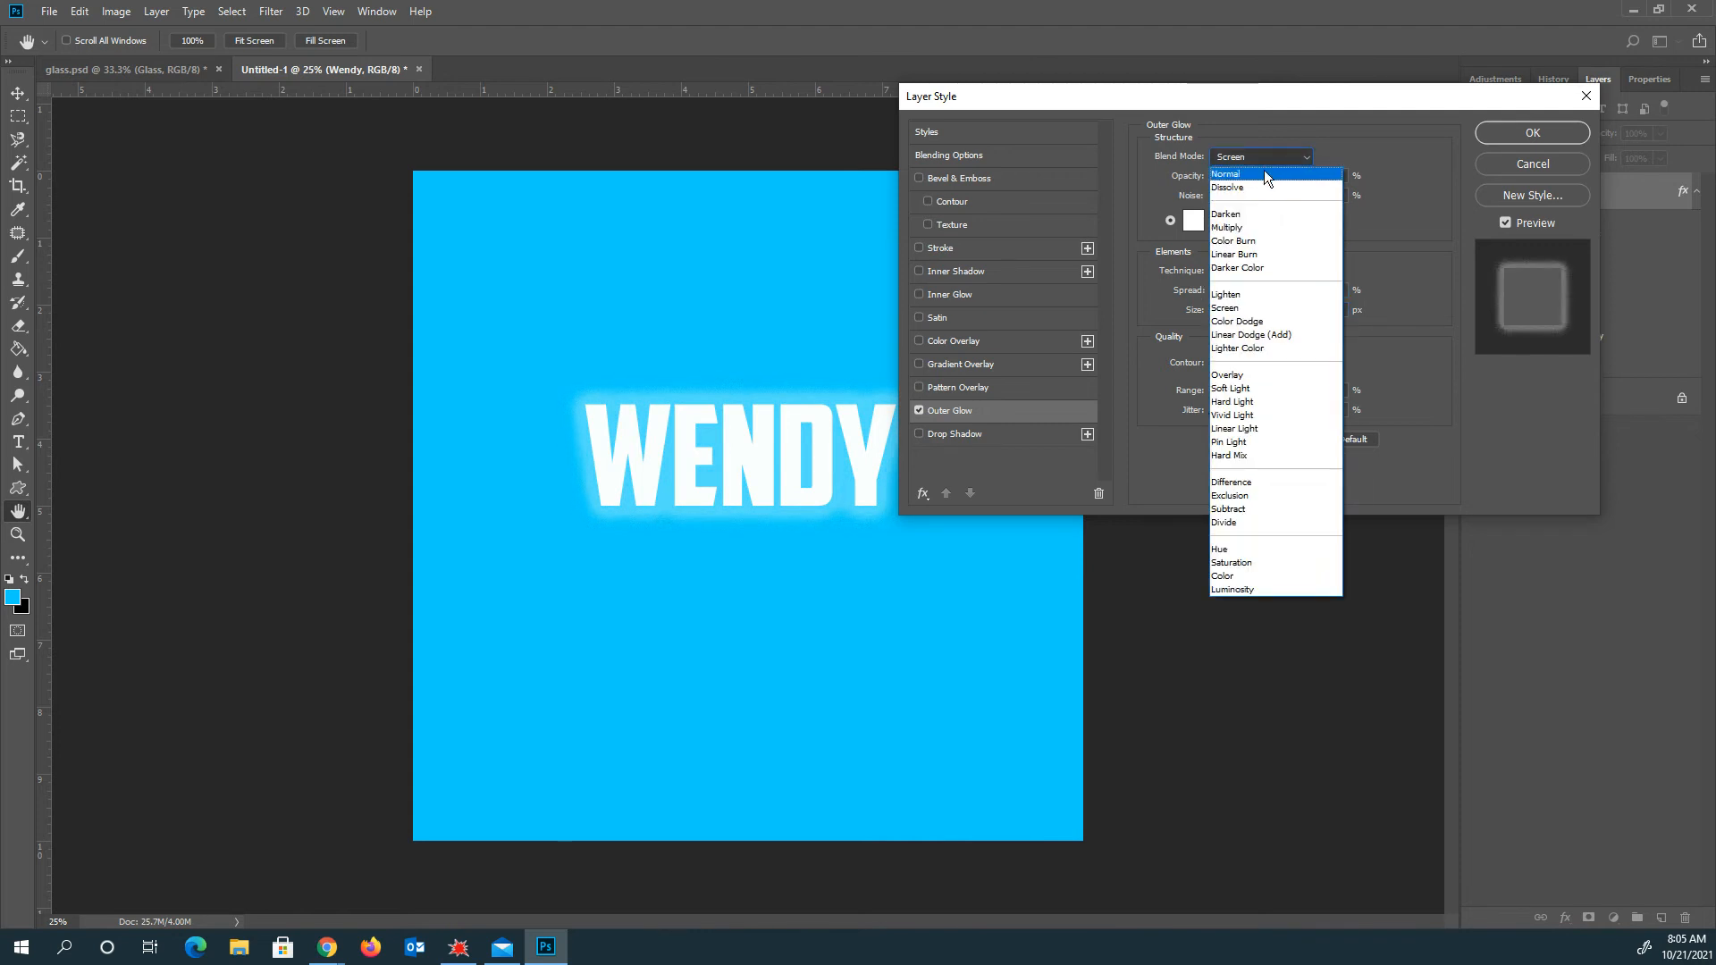
left_click(1264, 173)
left_click_drag(1257, 313, 1276, 312)
left_click_drag(1241, 179, 1311, 180)
Step: Try the outer glow's blend modes one after another, from Dissolve through Color Dodge, Soft Light and Pin Light to Subtract
left_click(1284, 158)
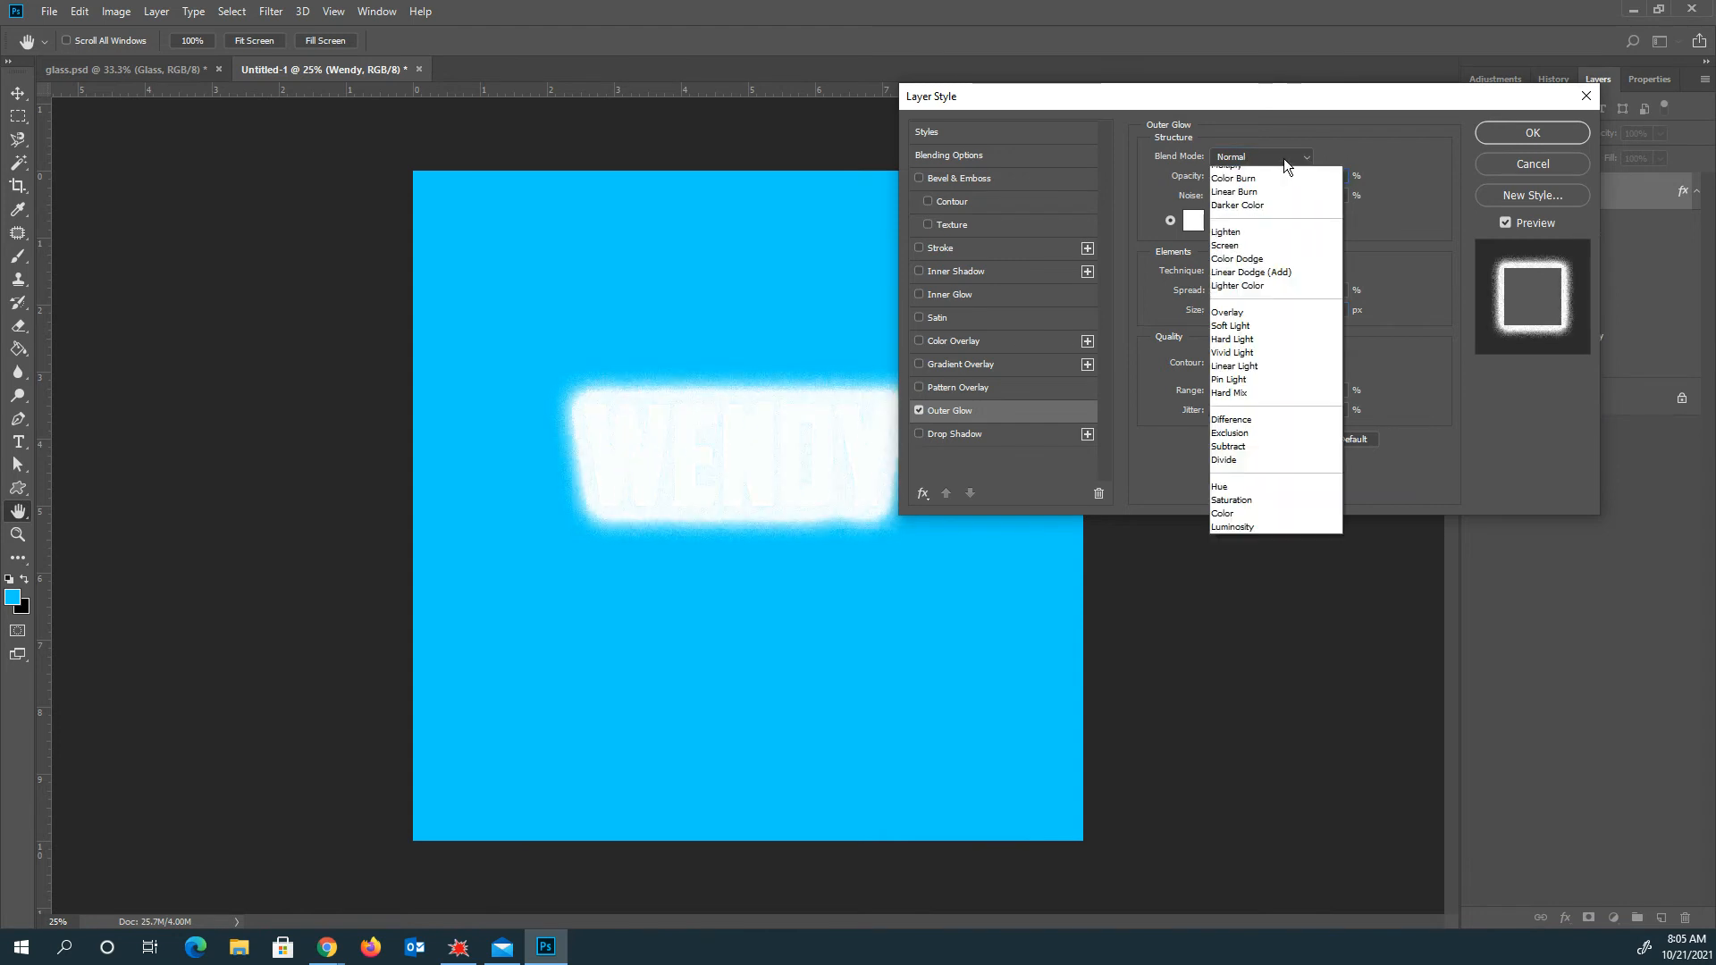
left_click(1252, 189)
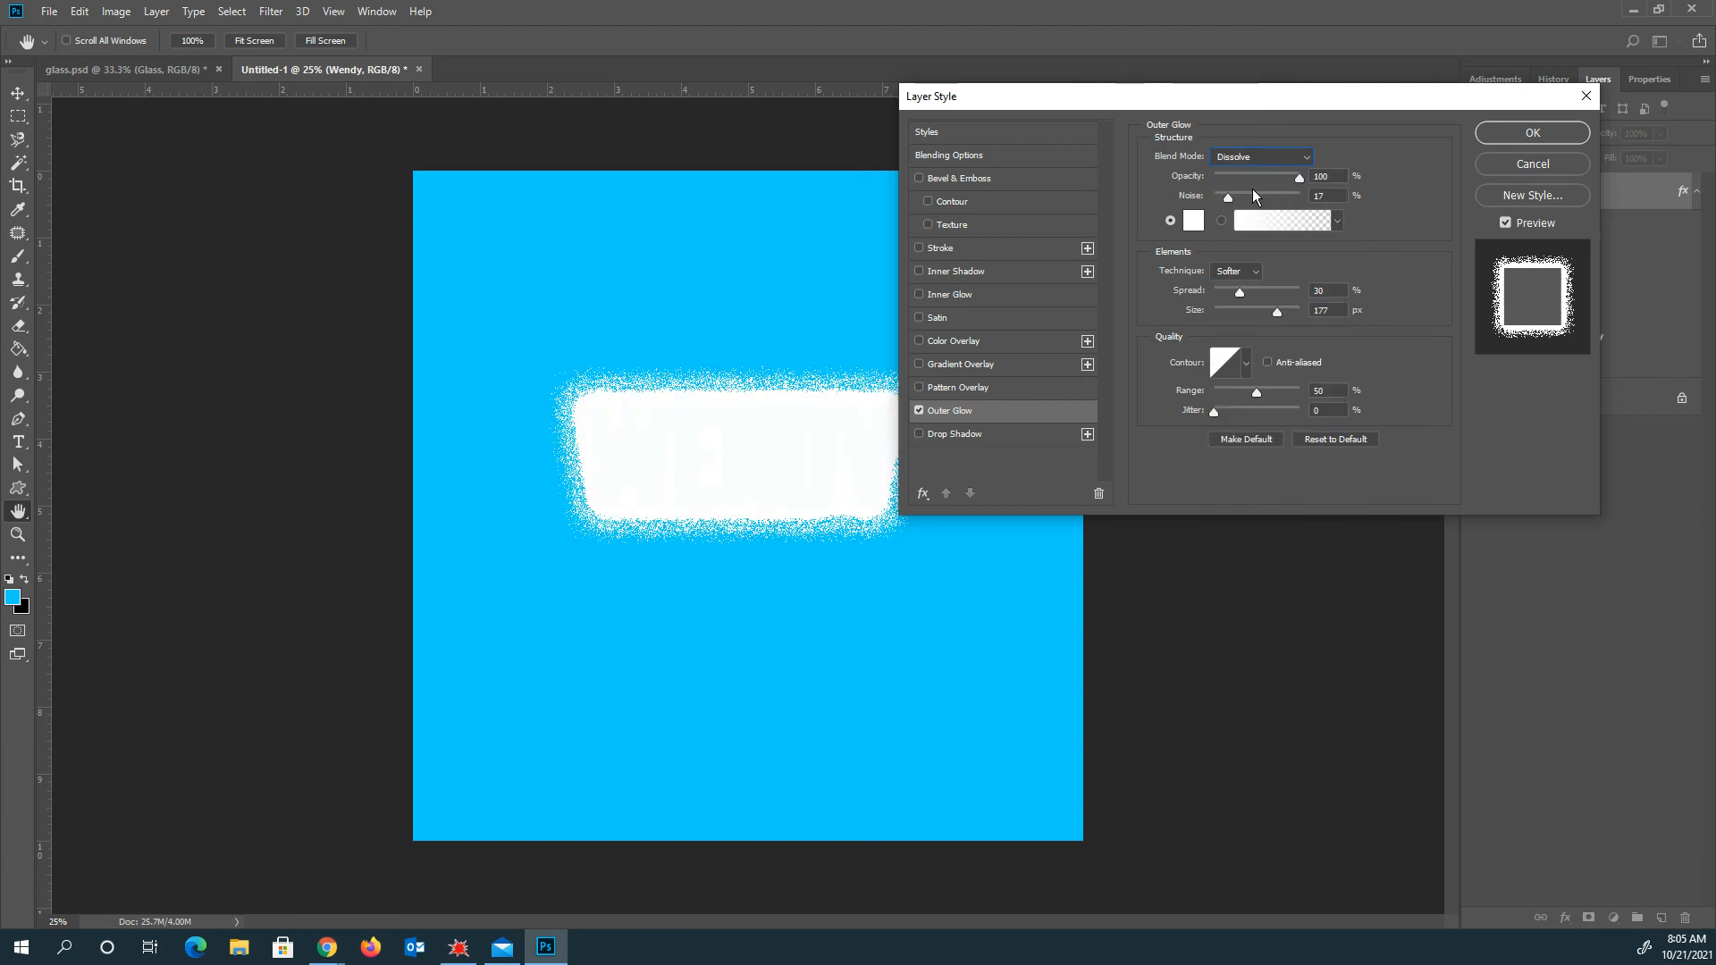
key("Down")
key("Down")
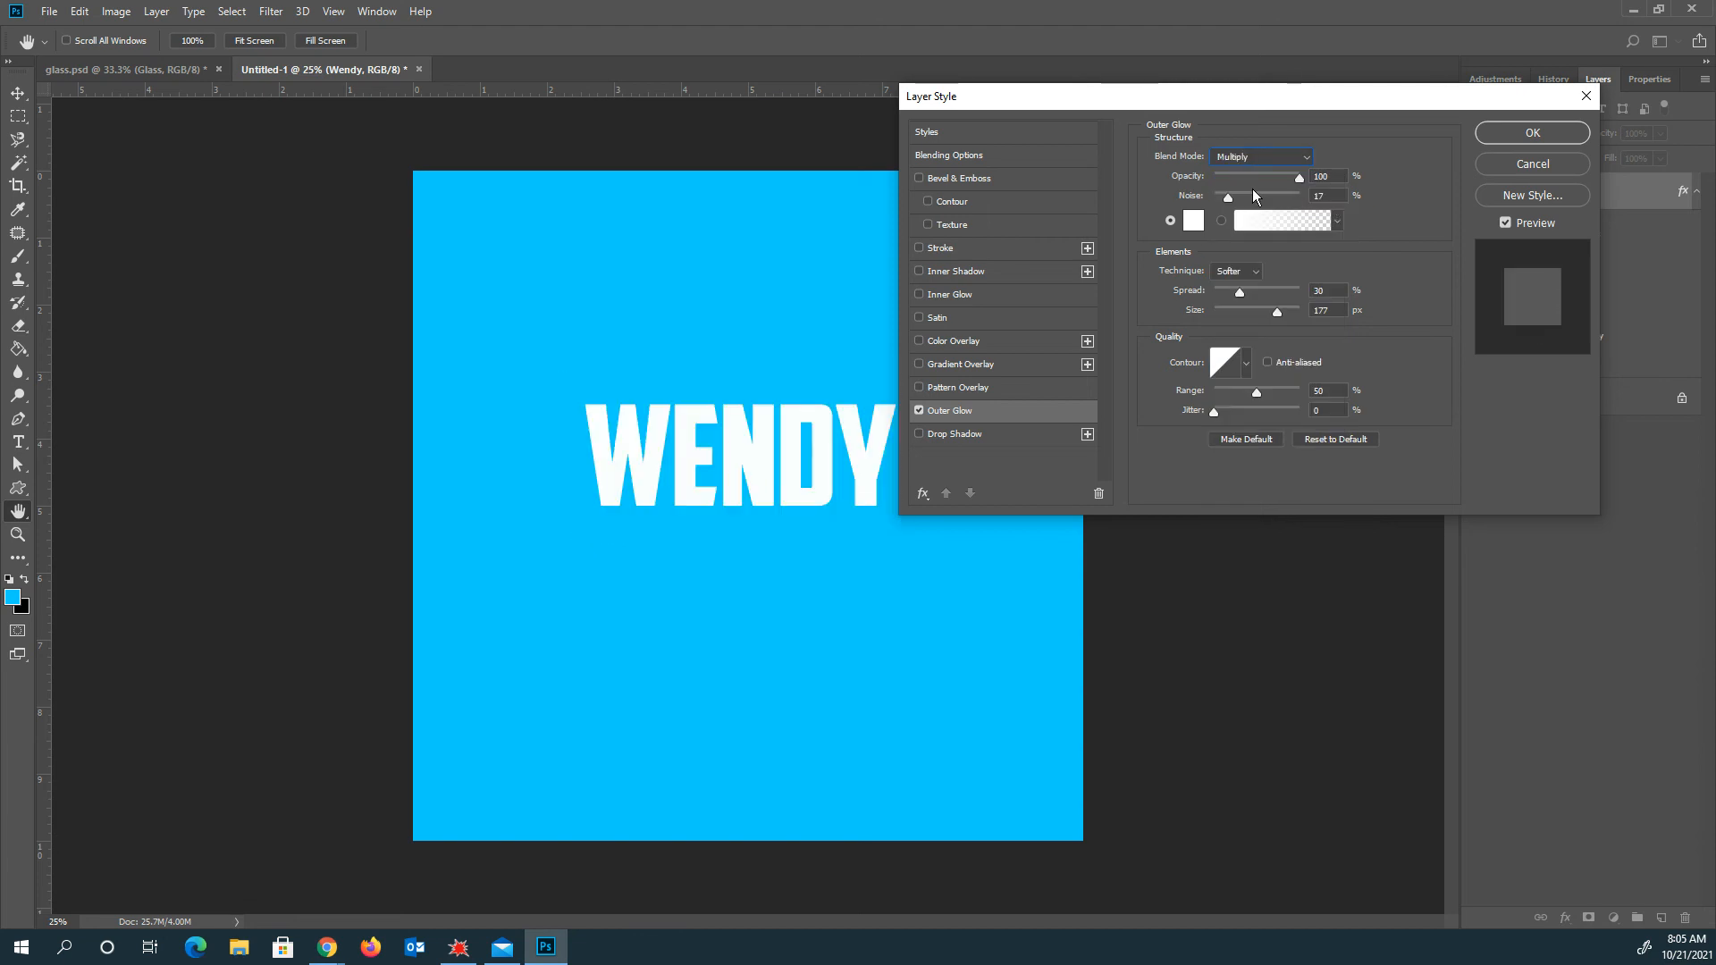
key("Down")
key("Down")
key("Down")
key("Down")
key("Down")
key("Down")
key("Down")
key("Down")
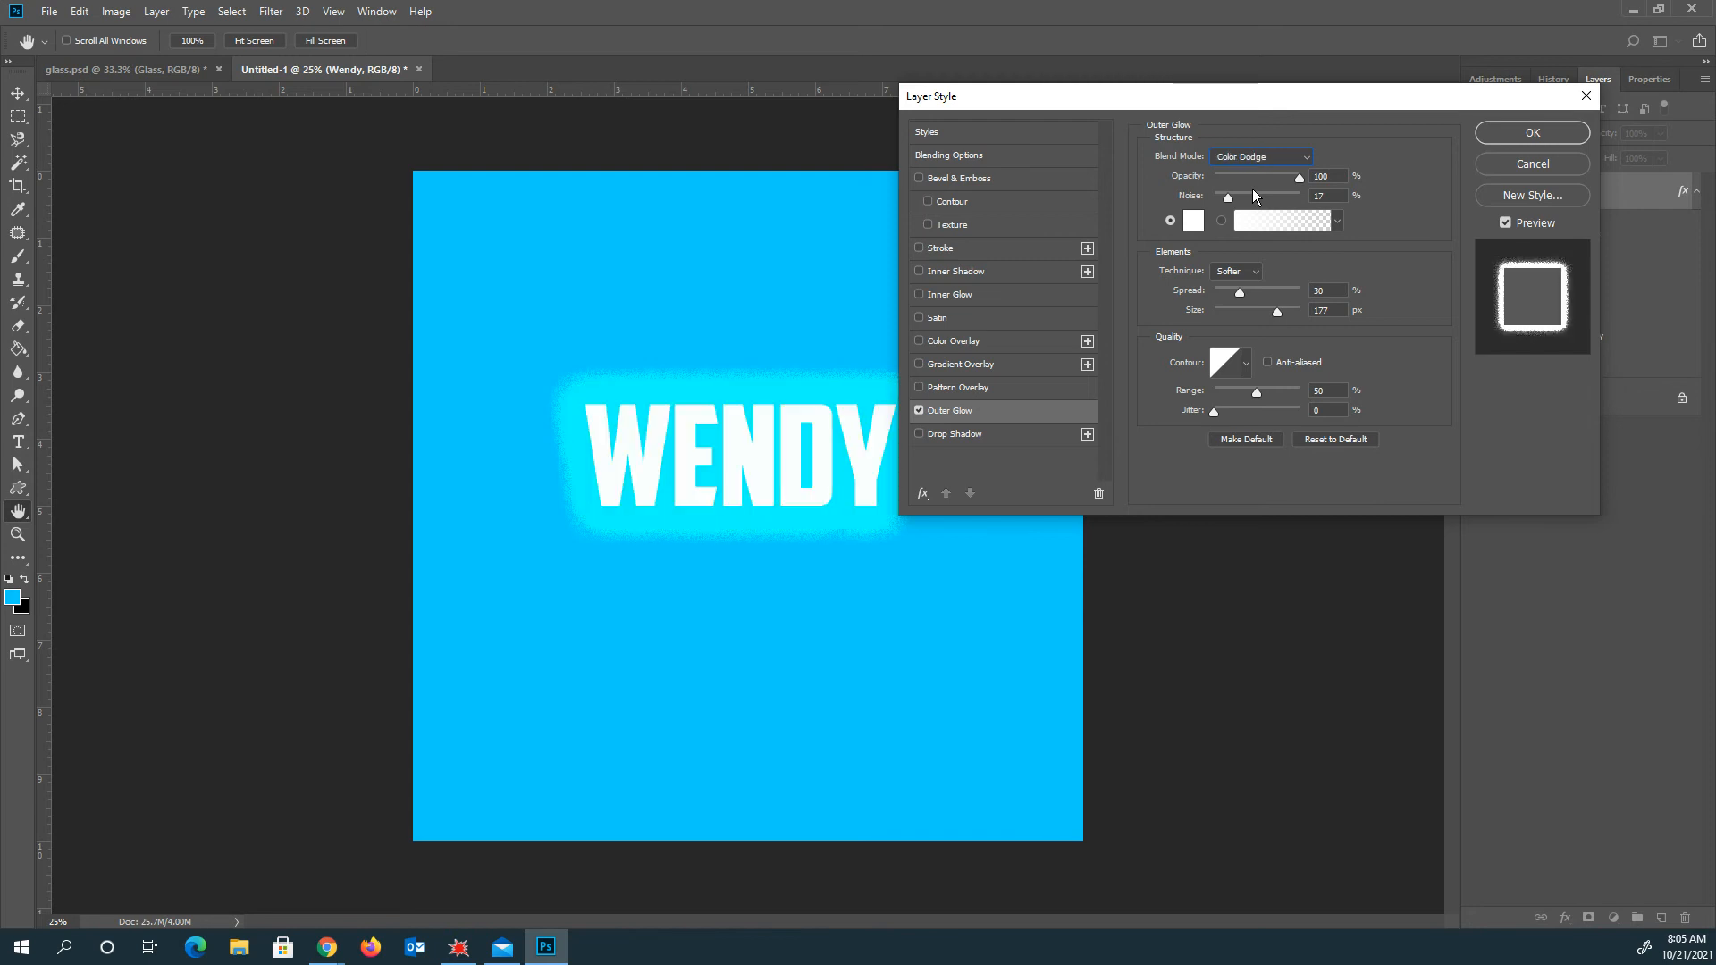
key("Down")
key("Down")
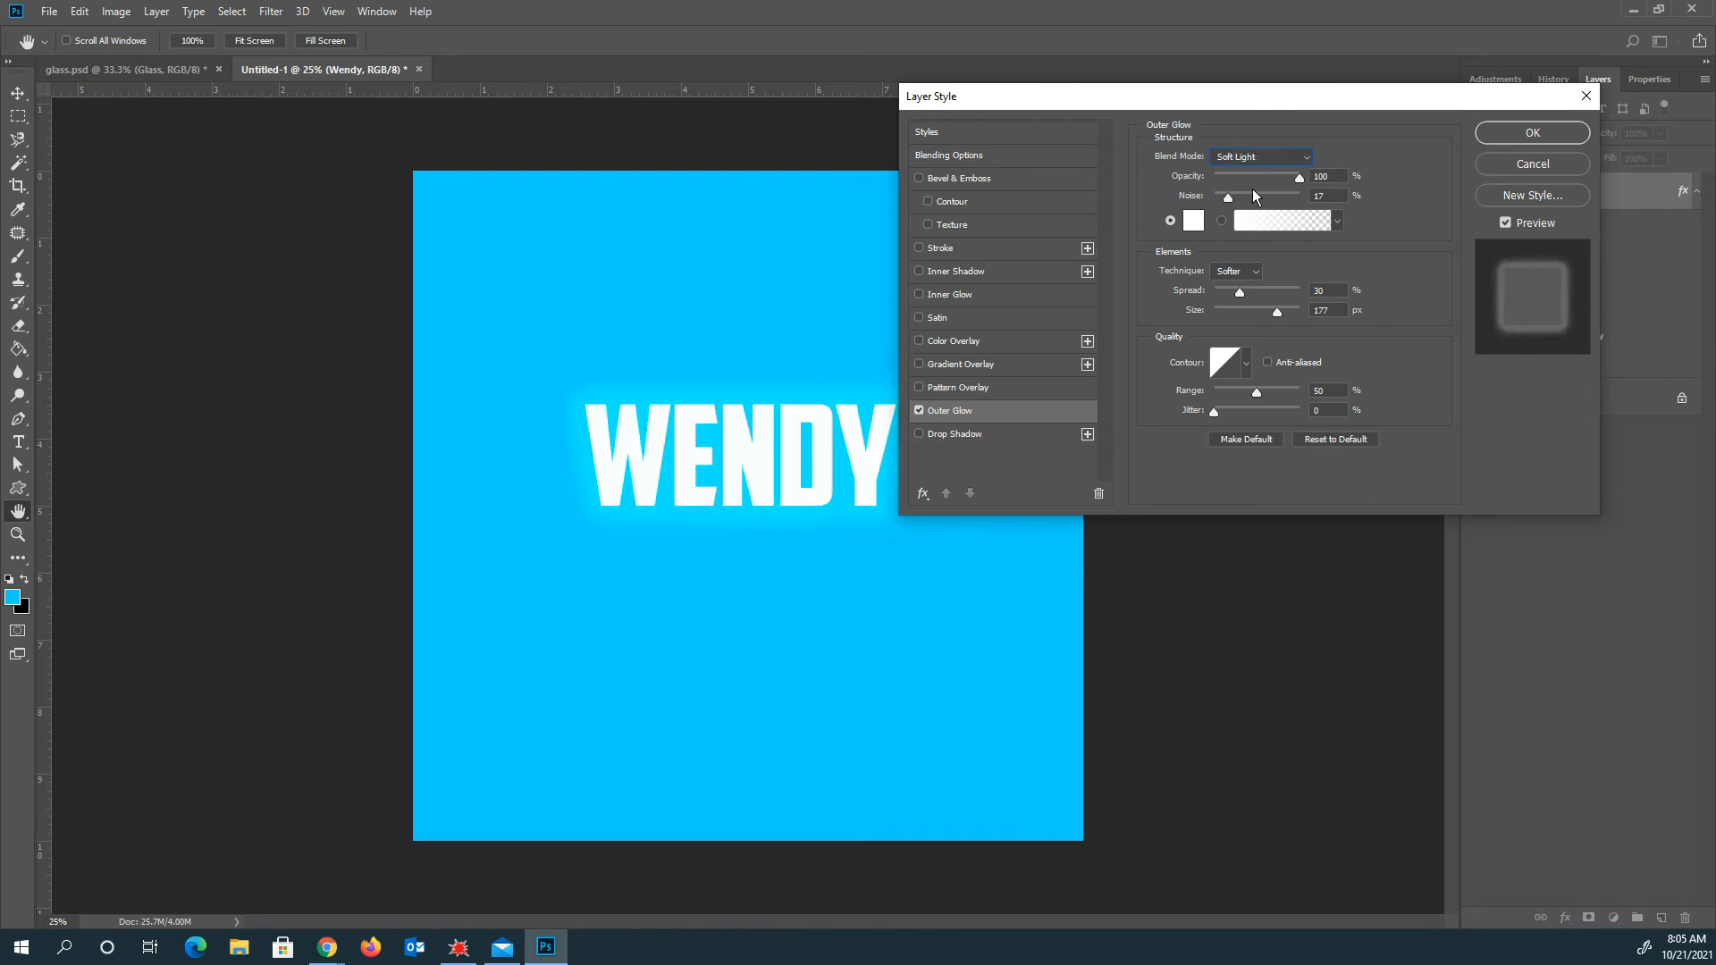
key("Down")
key("Down")
key("Down")
key("Down")
key("Down")
key("Down")
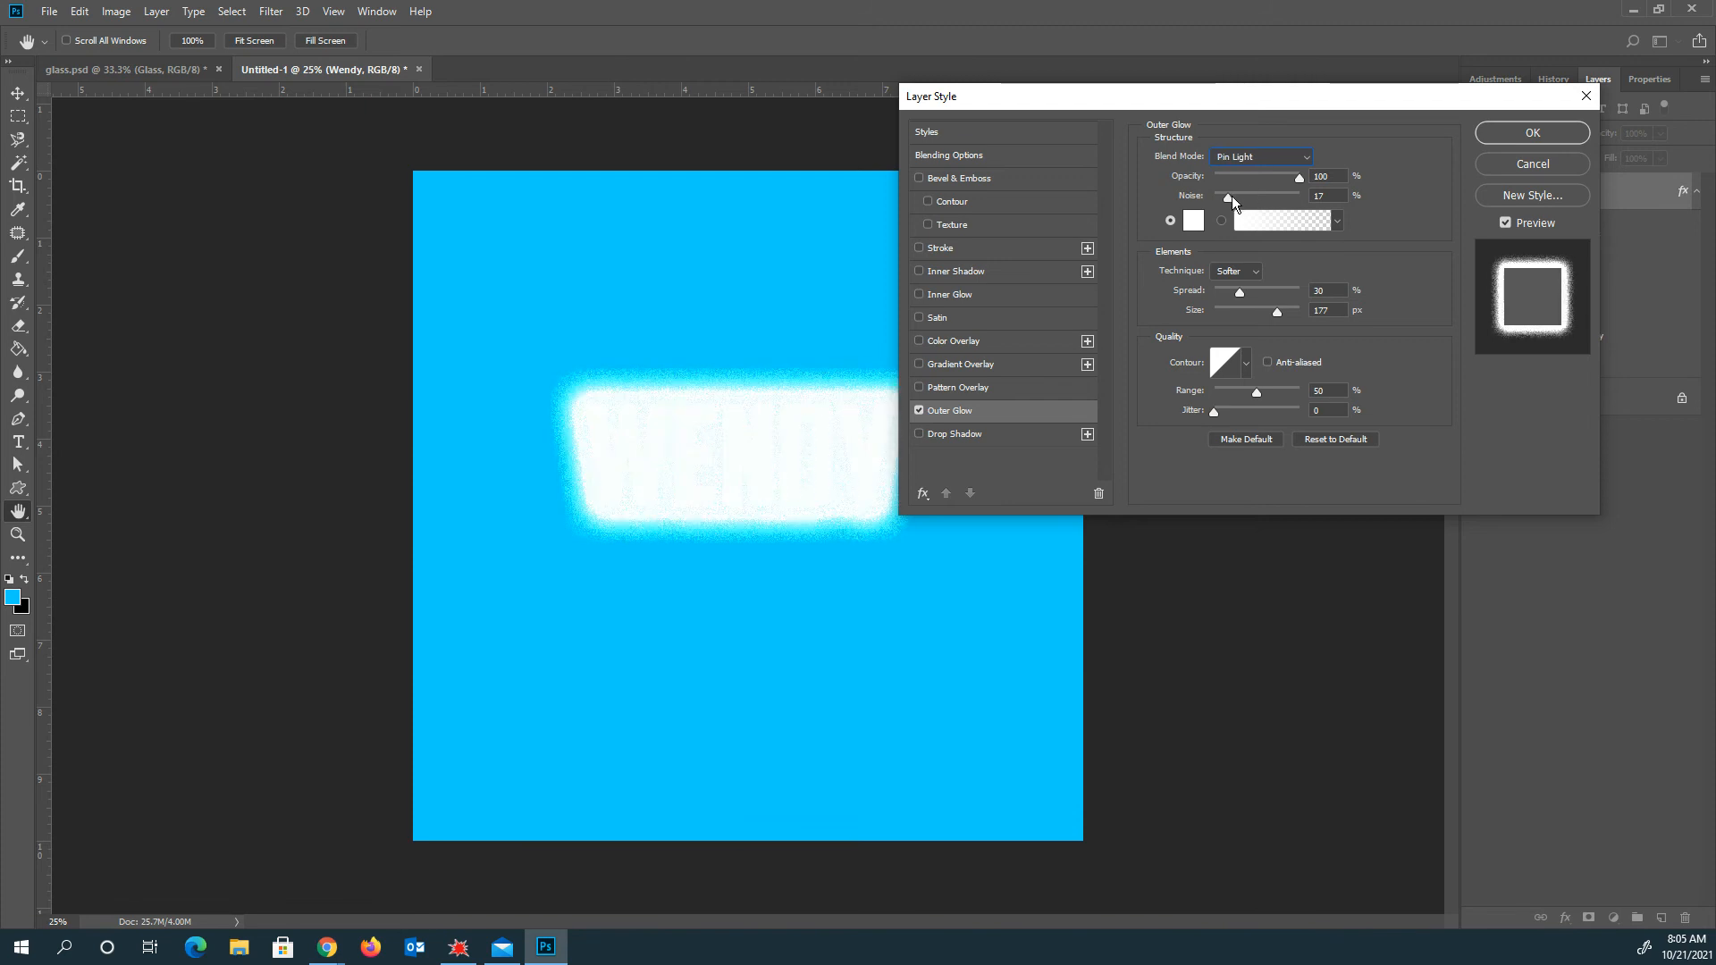
key("Down")
key("Down")
key("Down")
key("Down")
key("Down")
key("Down")
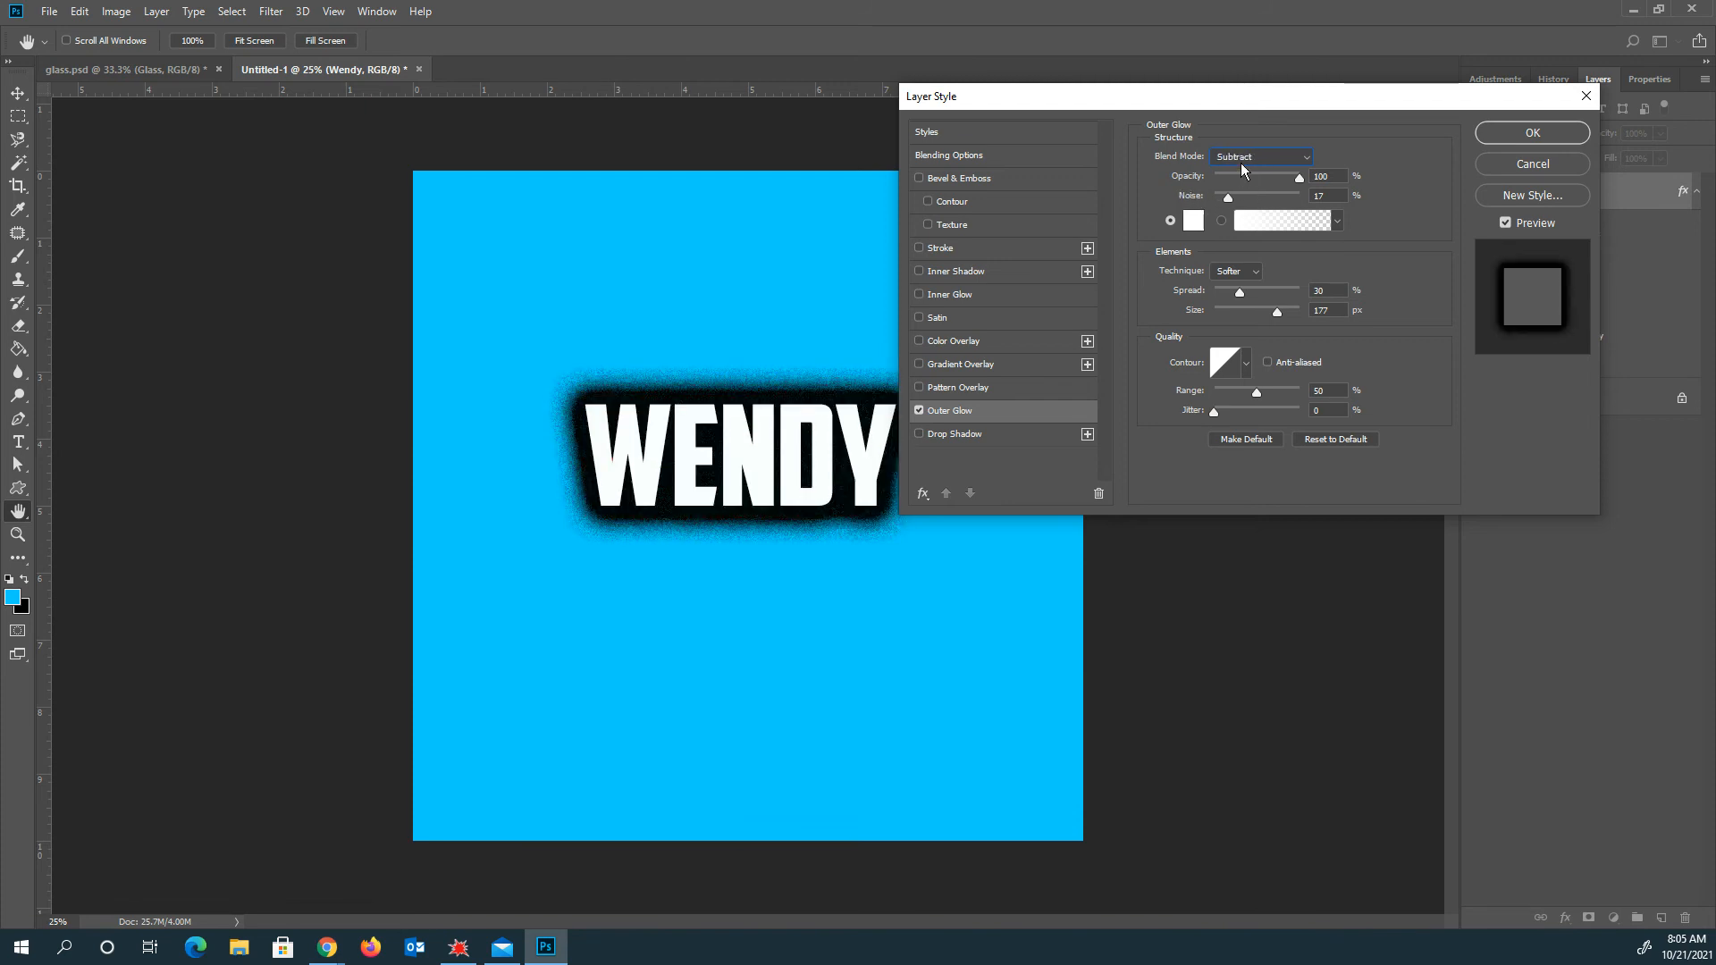
Step: Step back through the outer glow's blend modes from Subtract past Linear Burn to Normal
key("Down")
key("Up")
key("Down")
key("Up")
key("Up")
key("Up")
key("Up")
key("Up")
key("Up")
key("Up")
key("Up")
key("Up")
key("Up")
key("Up")
key("Up")
key("Up")
key("Up")
key("Up")
key("Up")
key("Up")
key("Up")
key("Up")
key("Up")
key("Up")
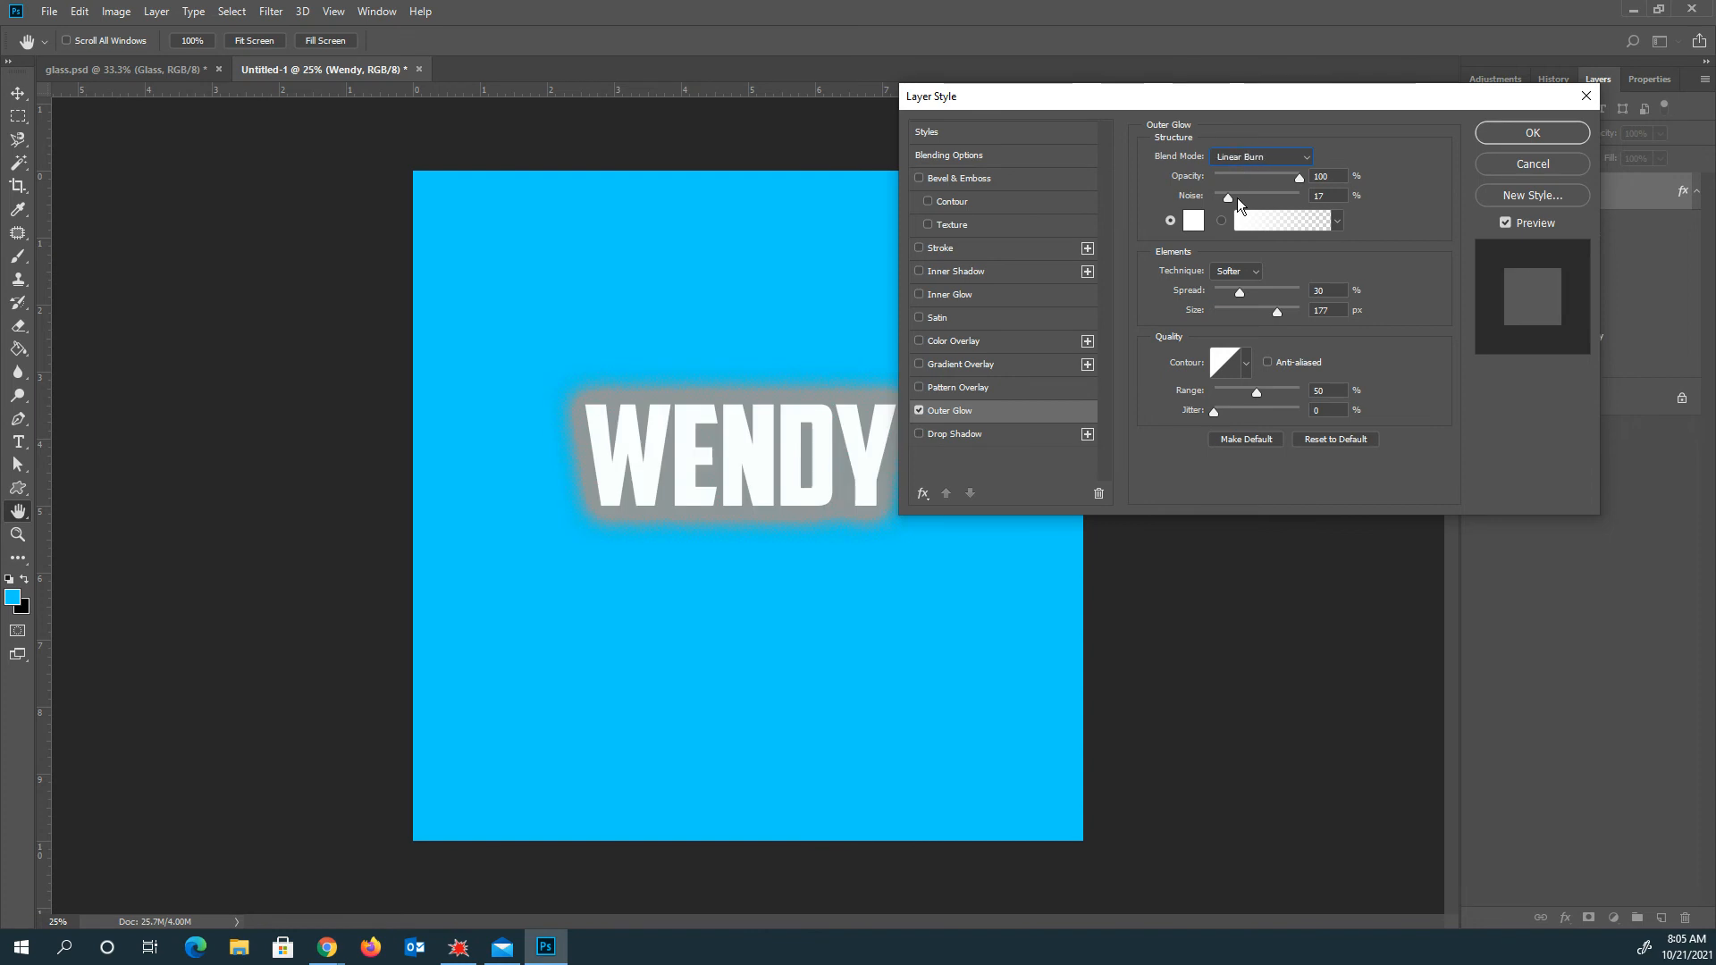
Step: Reduce the outer glow to 8% spread and 8 px size with the Softer technique, trying 100% noise before settling on 11%
left_click_drag(1241, 310, 1217, 292)
left_click(1237, 271)
left_click(1234, 286)
left_click_drag(1219, 293, 1223, 293)
left_click(1237, 271)
left_click(1239, 290)
left_click_drag(1230, 196, 1300, 200)
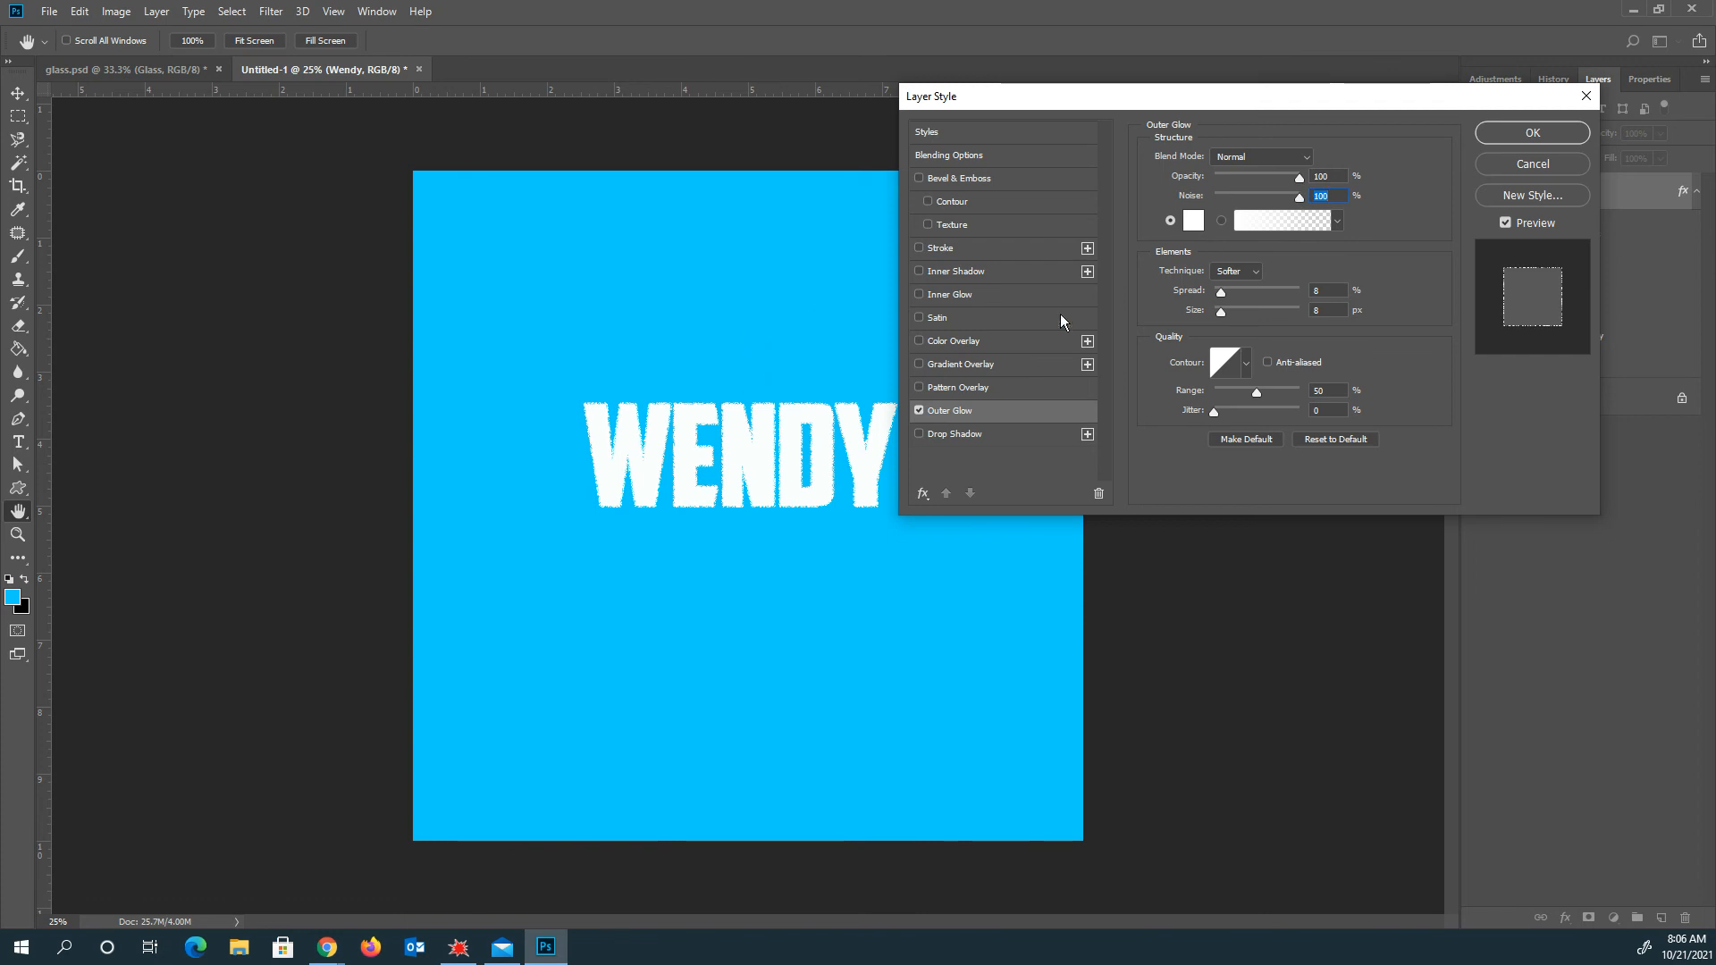
left_click_drag(1232, 195, 1227, 197)
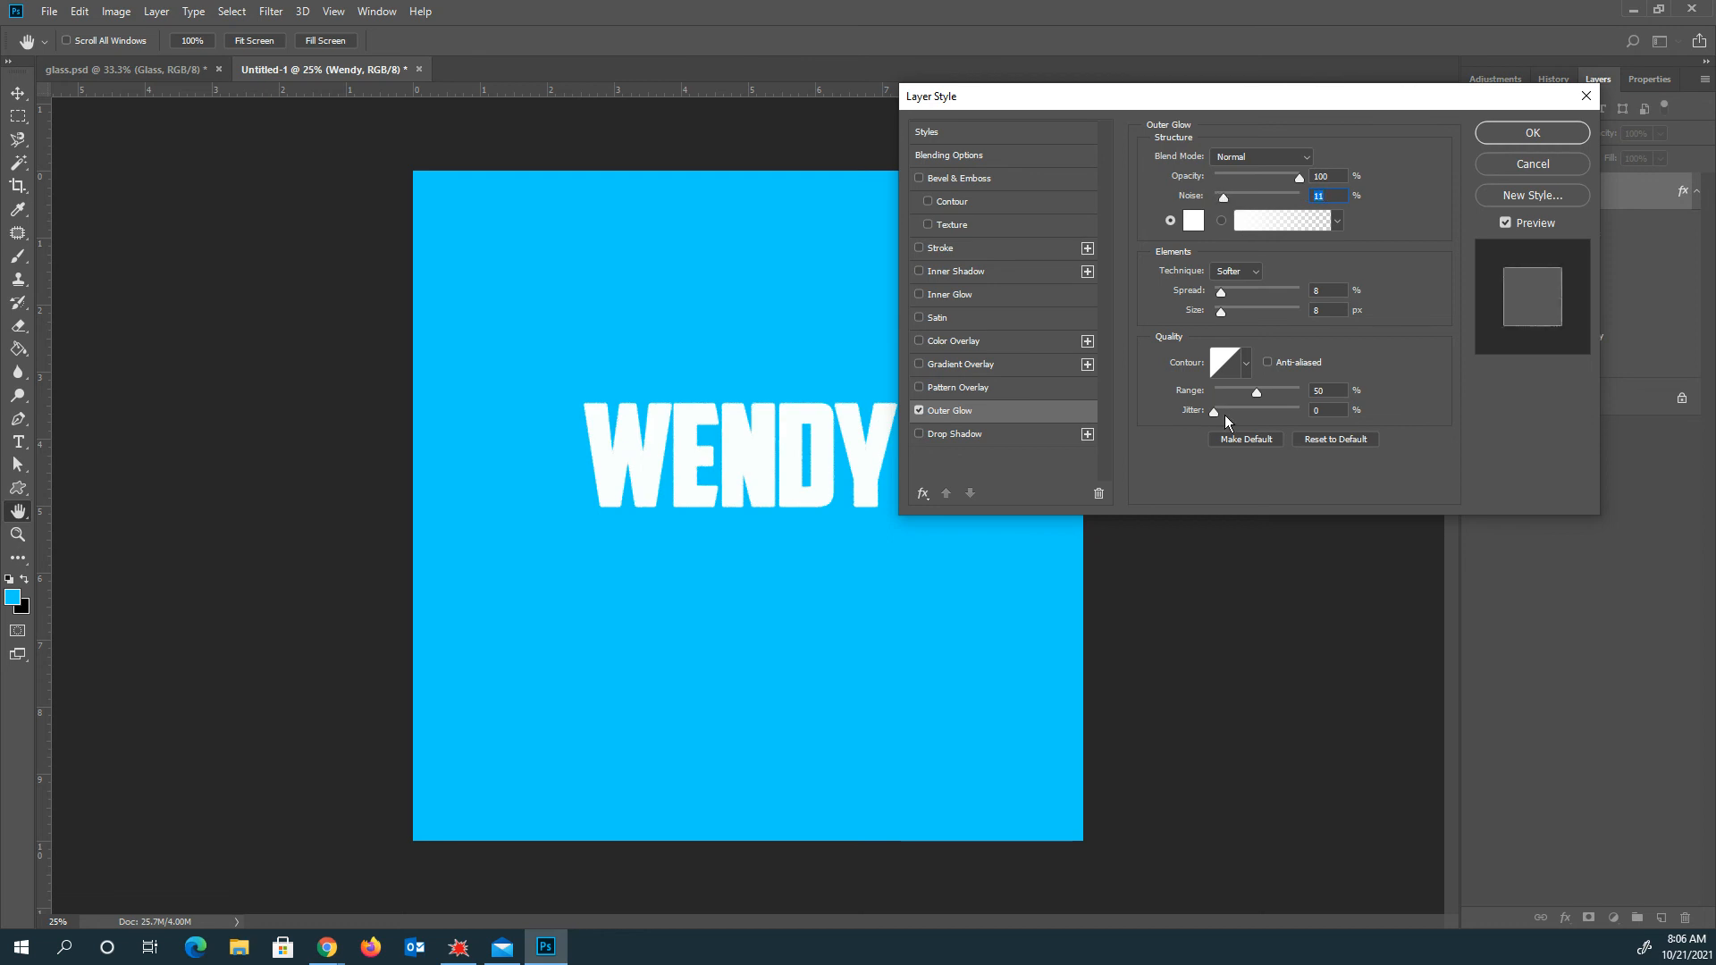
Step: Replace Outer Glow with a Drop Shadow using 31% opacity, 35 px distance, 51% spread and 24 px size
left_click(926, 413)
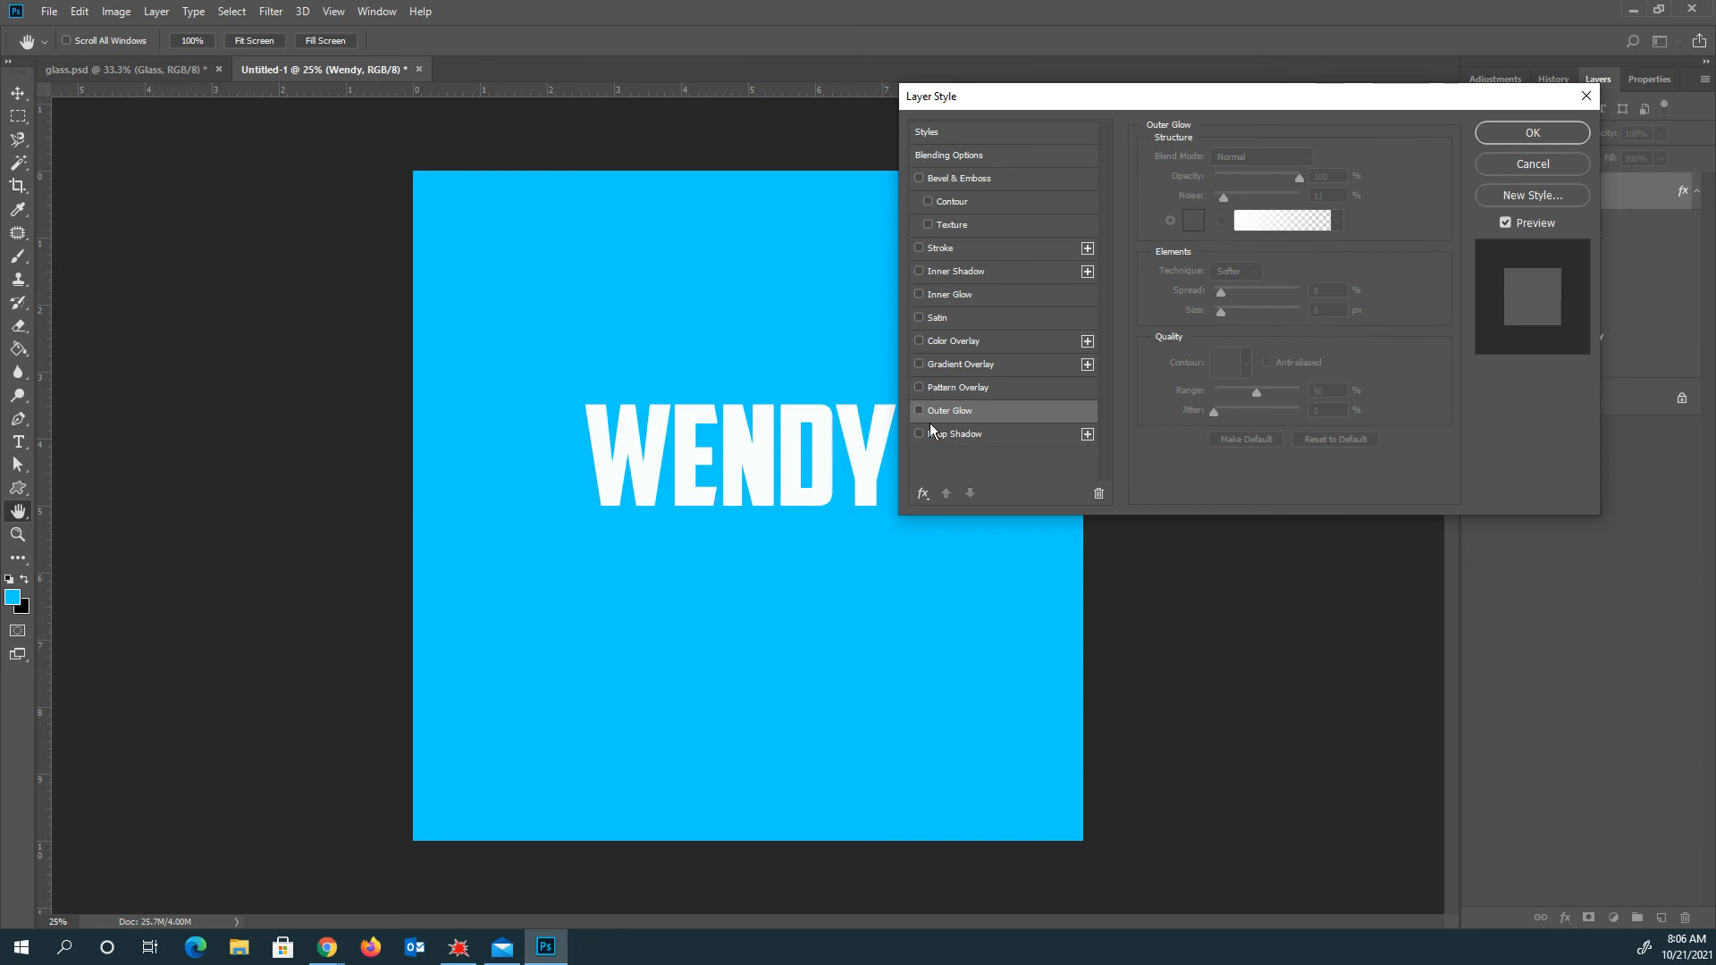
left_click(930, 436)
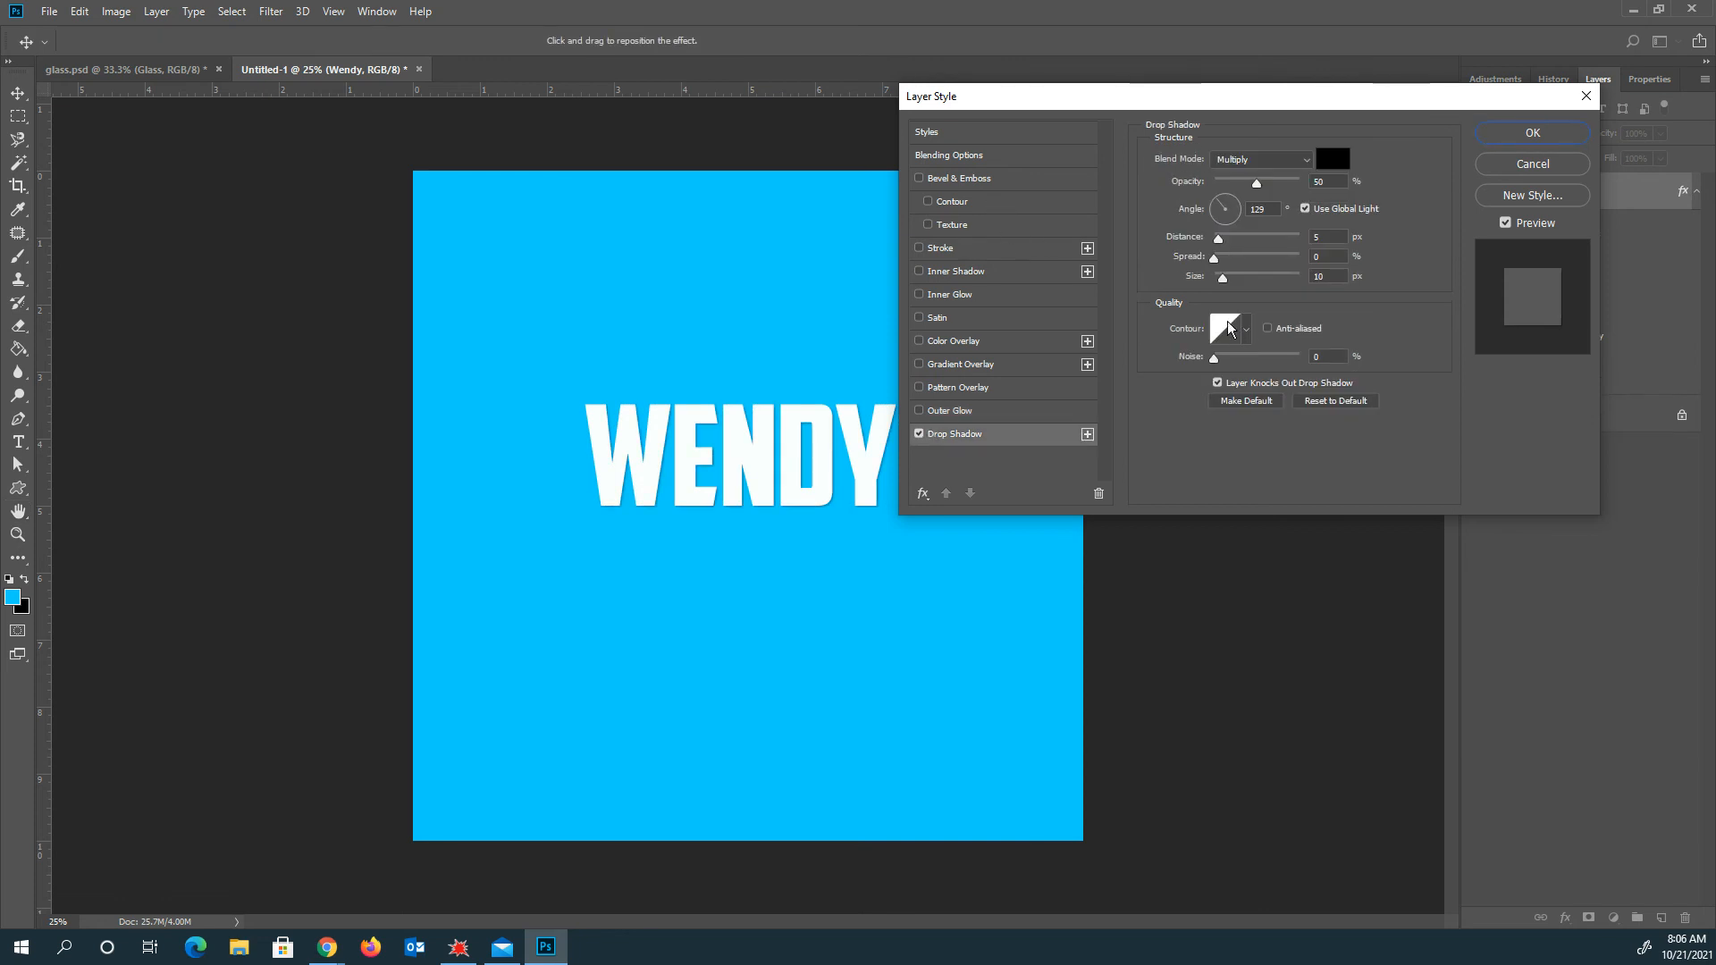
left_click_drag(1221, 239, 1227, 280)
left_click_drag(1256, 183, 1236, 186)
Step: Set the drop shadow's blend mode to Darken and its angle to 90°
left_click(1247, 160)
left_click(1247, 219)
mouse_move(1250, 207)
left_mouse_down()
mouse_move(1232, 230)
mouse_move(1227, 213)
mouse_move(1236, 225)
left_mouse_up()
type("90")
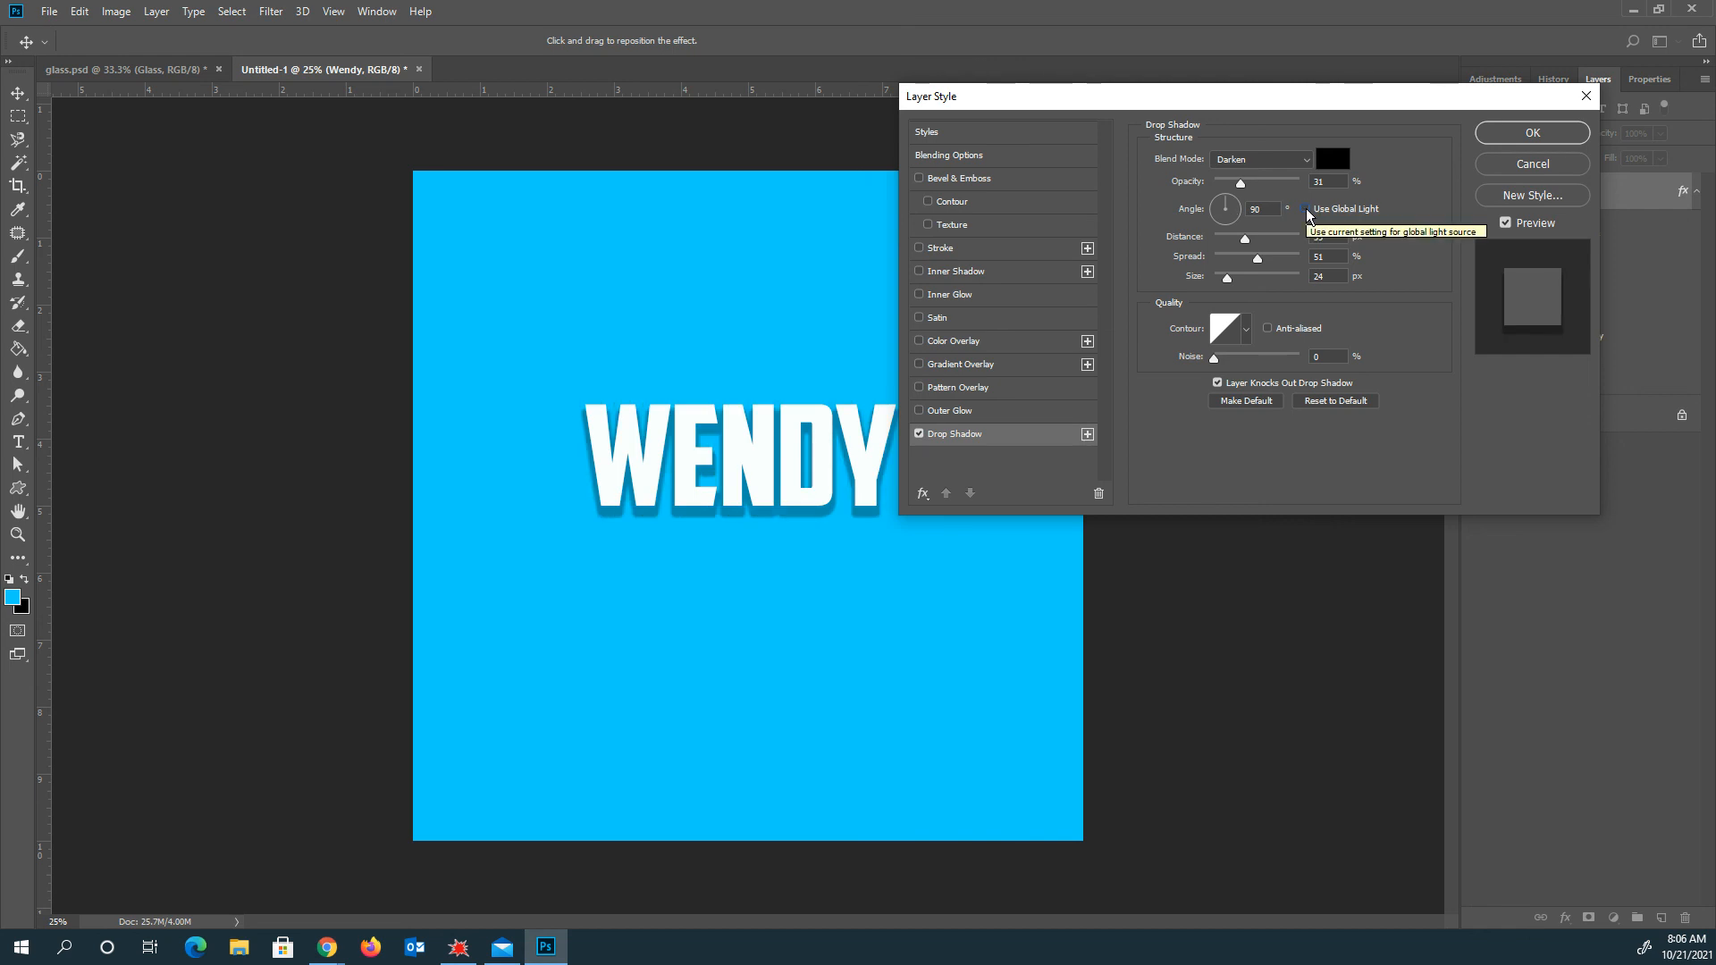
Step: Try several drop shadow angles with Use Global Light off and on, ending at 166° with it on
mouse_move(1234, 214)
left_mouse_down()
mouse_move(1248, 216)
mouse_move(1217, 215)
left_mouse_up()
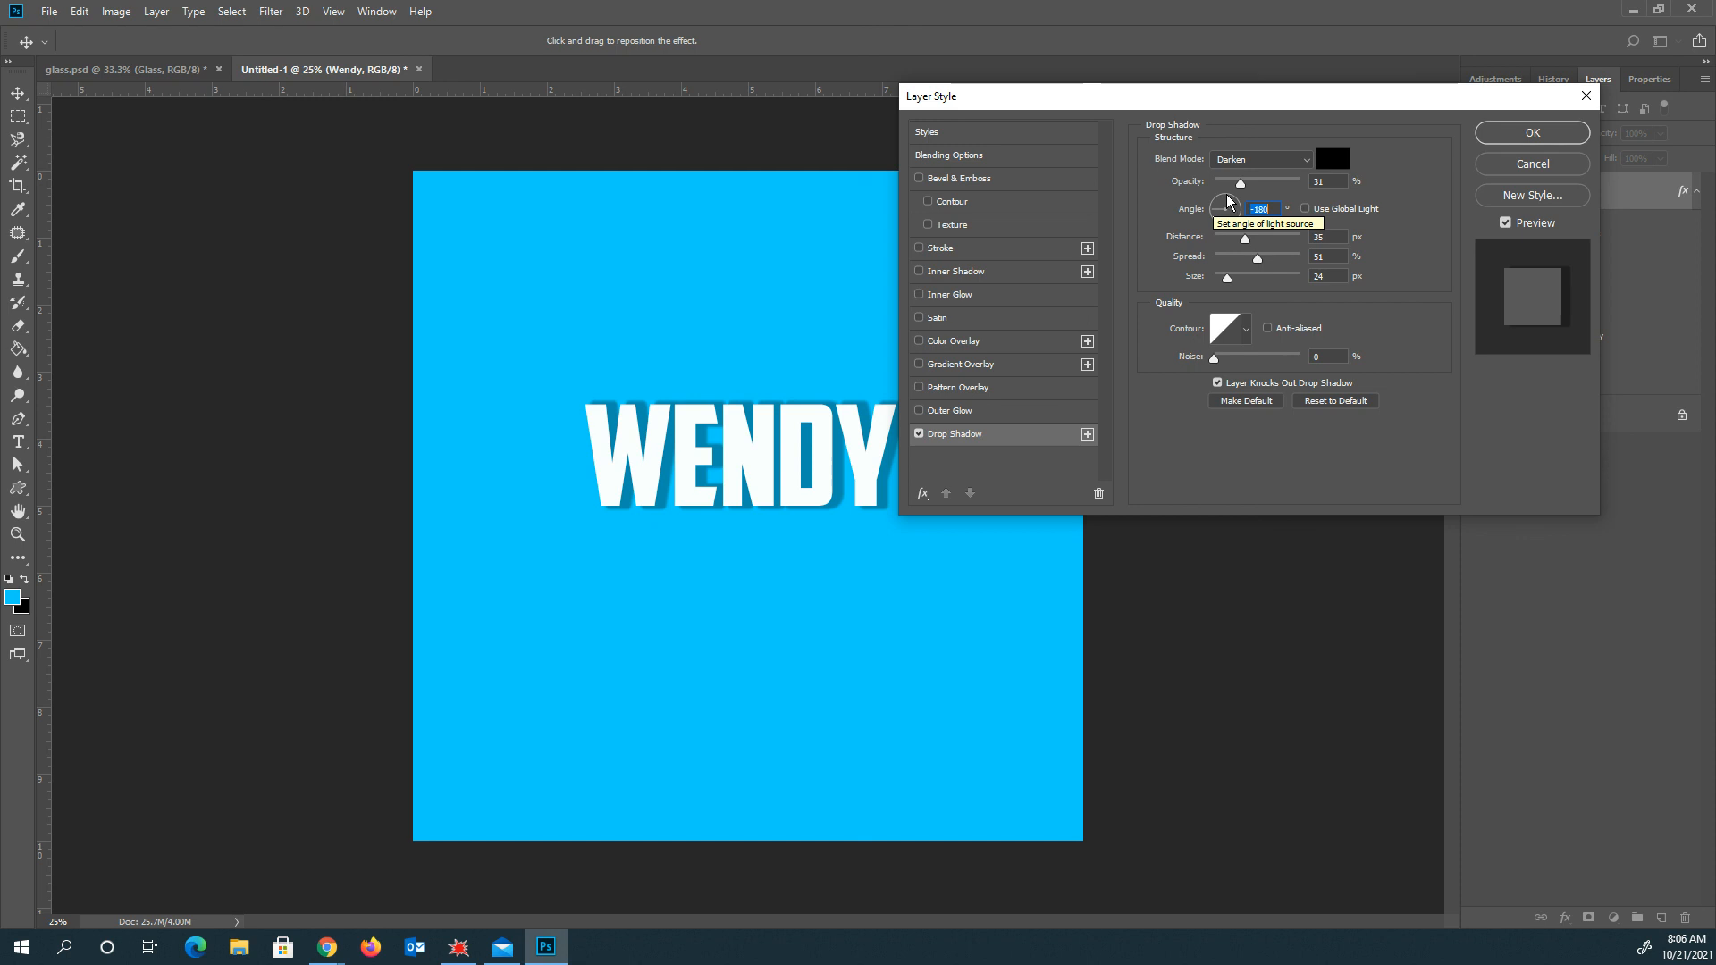
left_click(1227, 199)
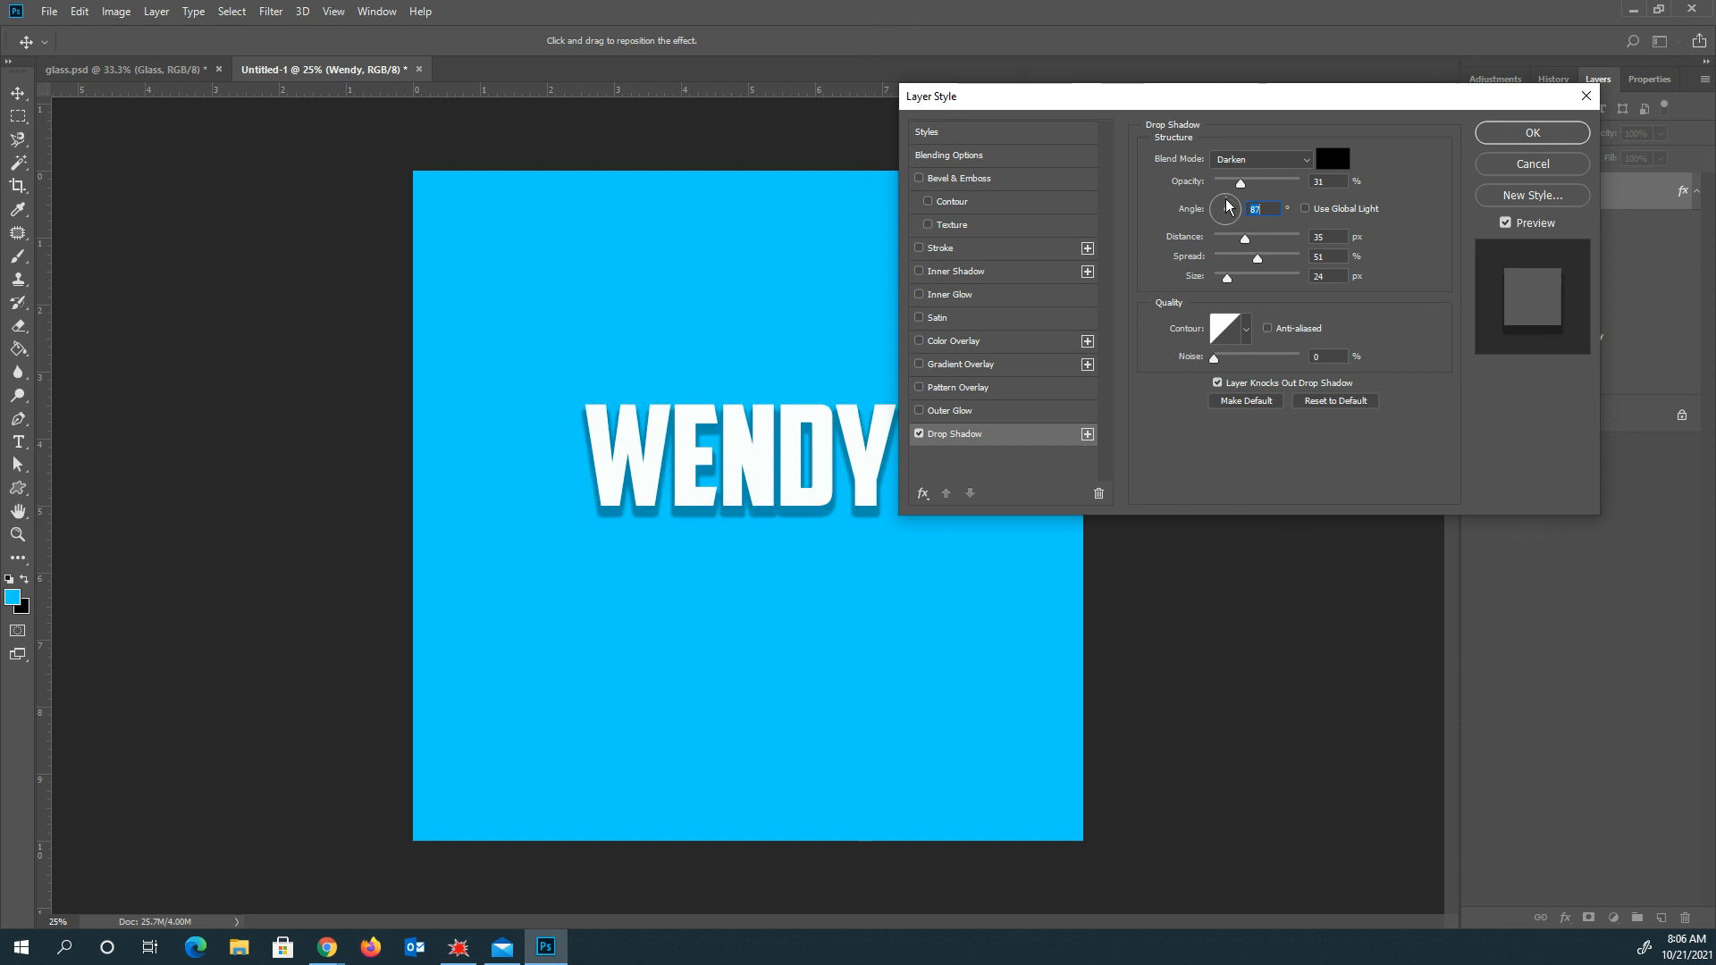
left_click(1305, 211)
left_click(1241, 213)
left_click(1214, 207)
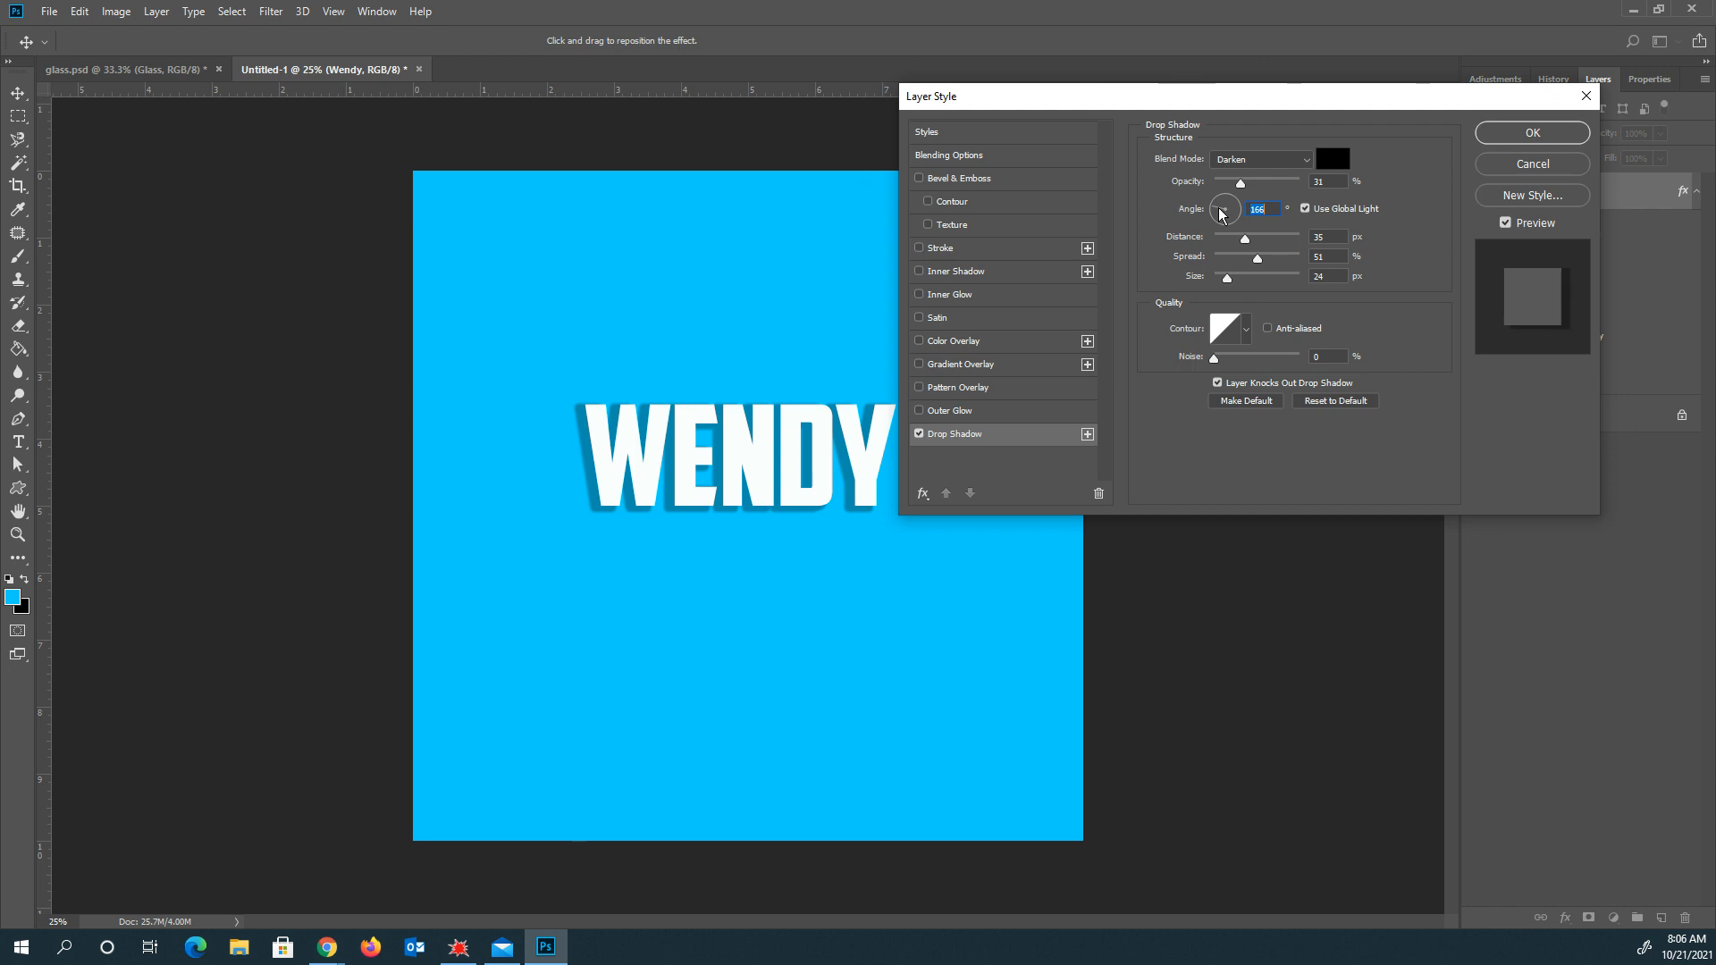
Step: Set the drop shadow's size to 59 px, test its knockout and noise settings, and open the contour presets
mouse_move(1252, 280)
left_mouse_down()
mouse_move(1269, 280)
mouse_move(1239, 280)
left_mouse_up()
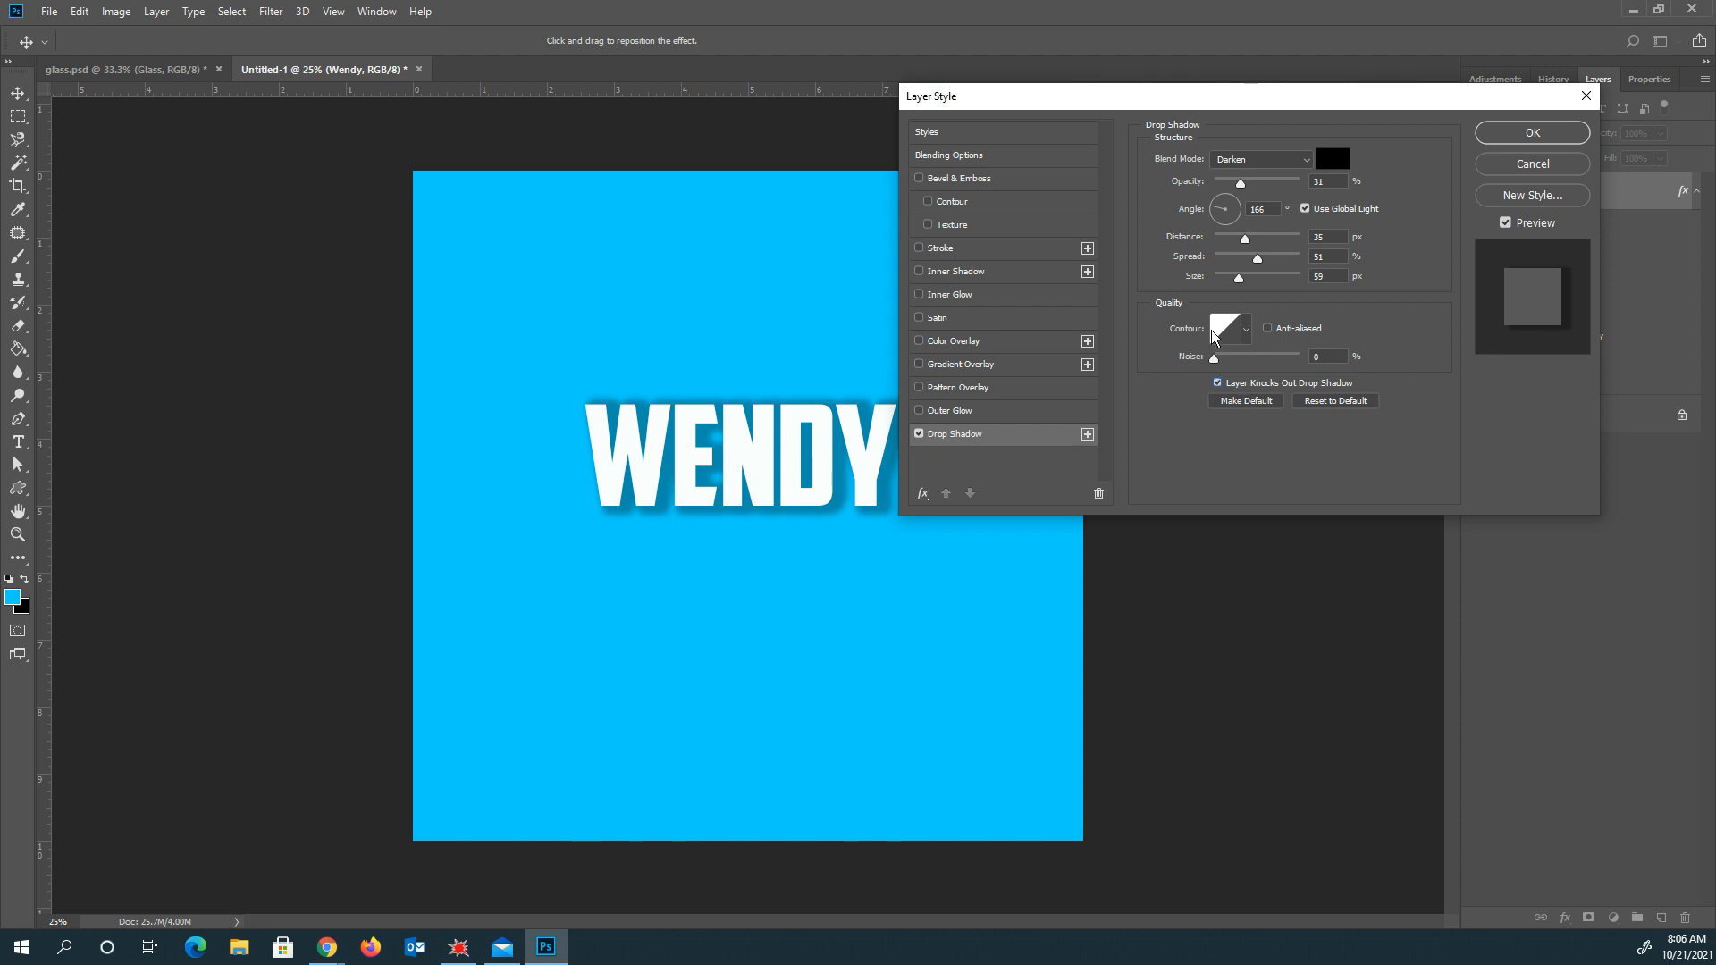
left_click(1217, 382)
left_click_drag(1214, 357, 1229, 361)
left_click(1246, 330)
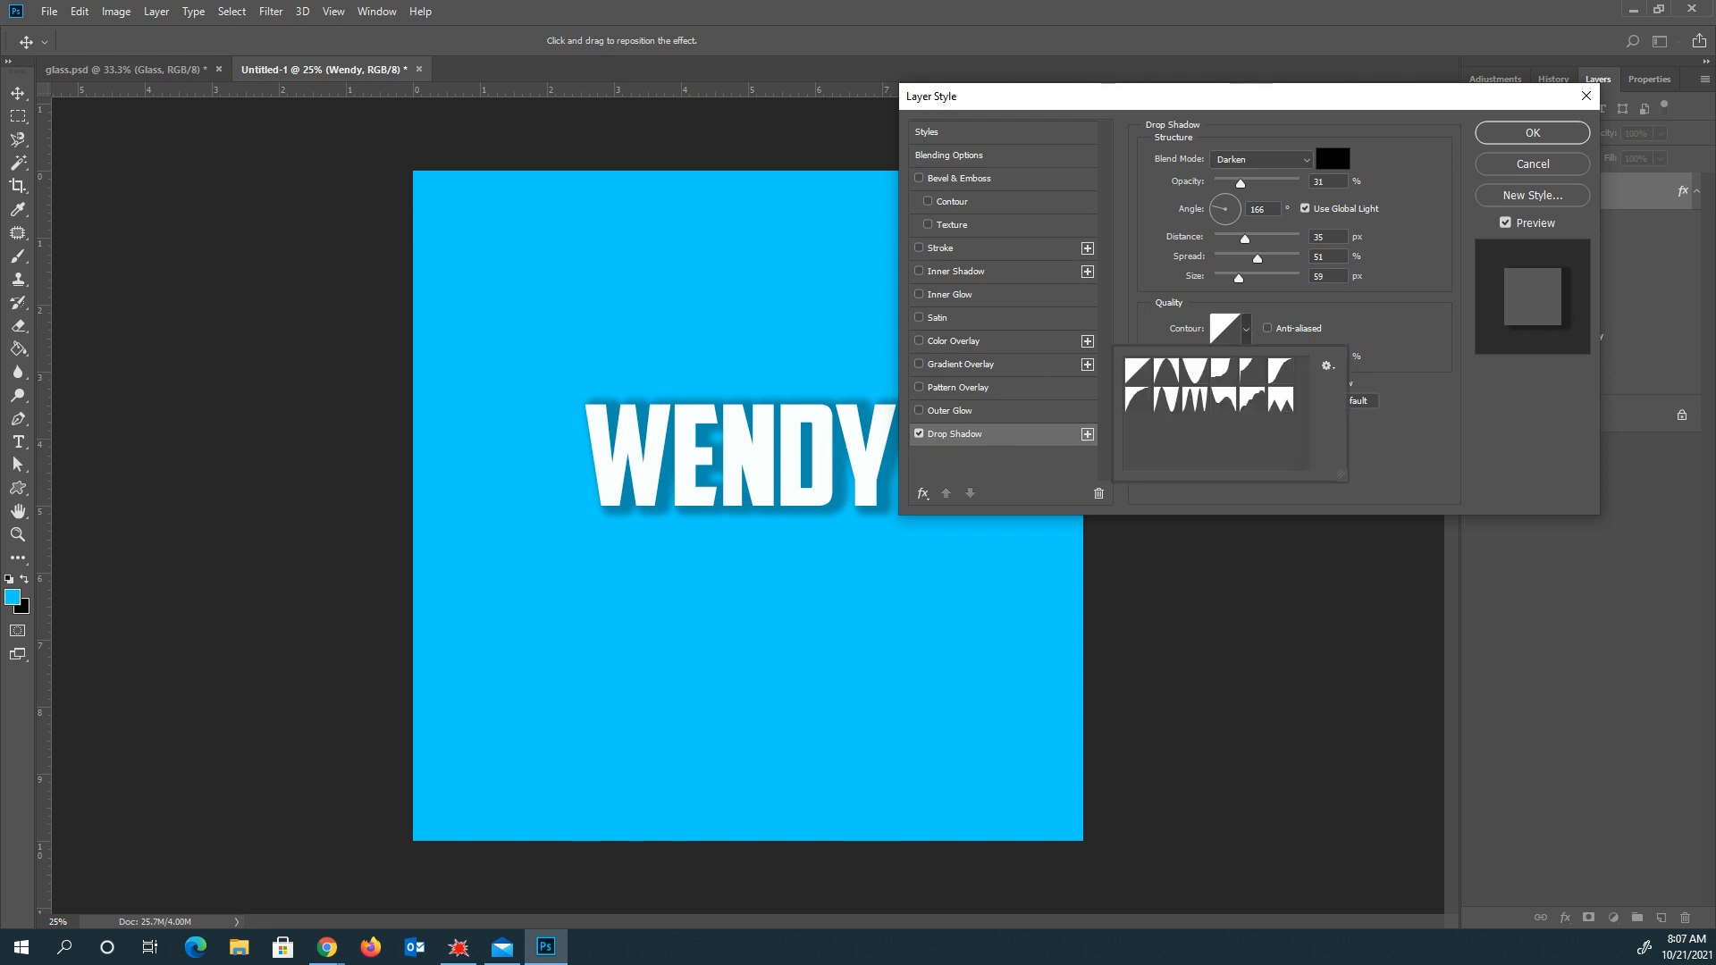